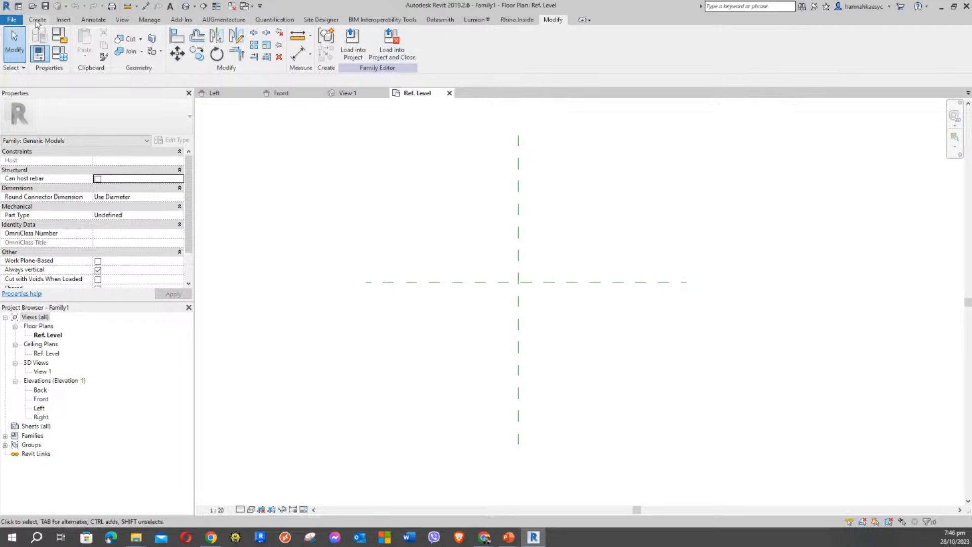
Examine the family creation tools and the file types offered for CAD import, closing the import dialog without loading a file
left_click(37, 21)
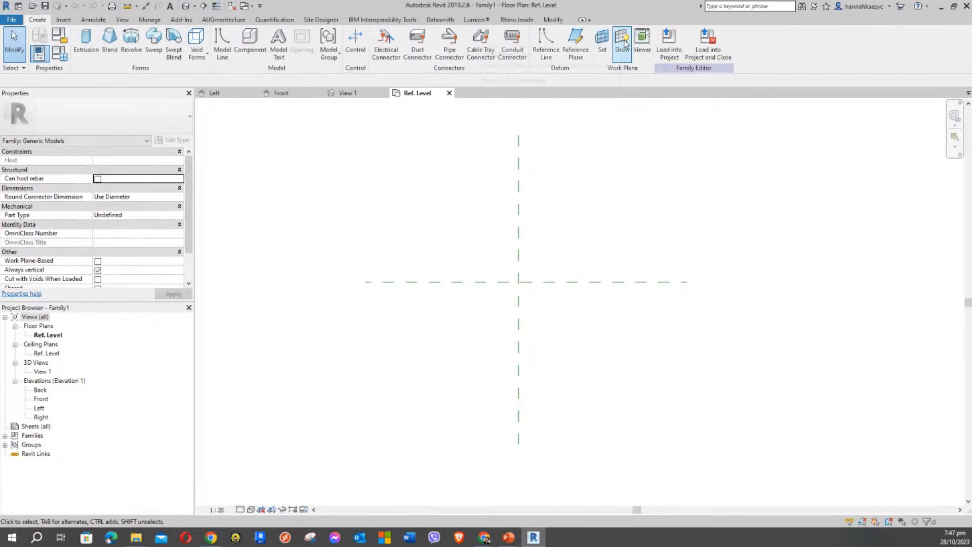
left_click(63, 21)
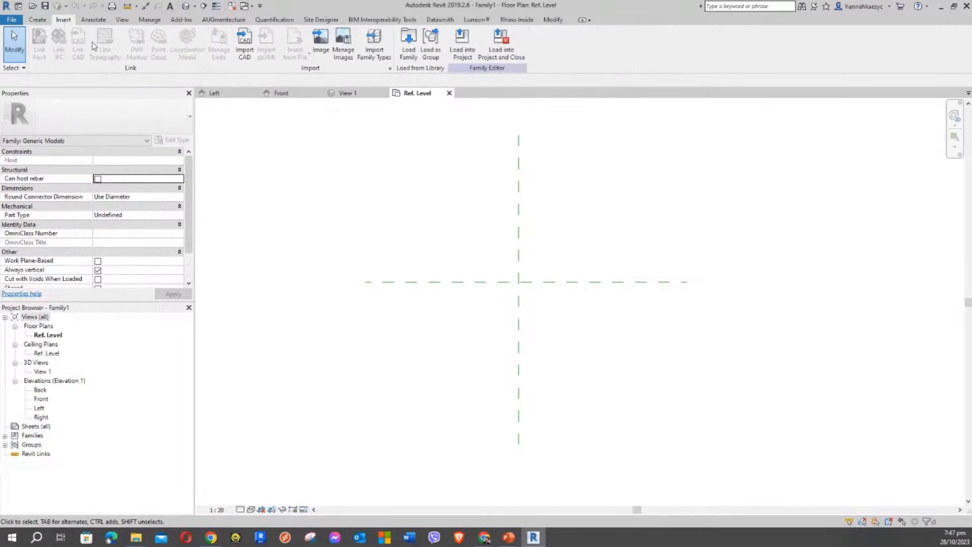
left_click(247, 41)
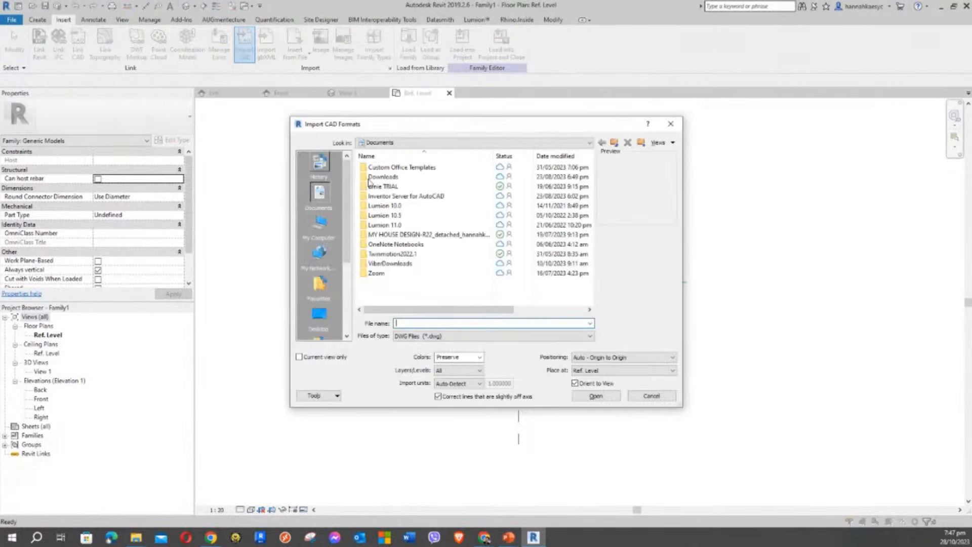
left_click_drag(370, 125, 353, 120)
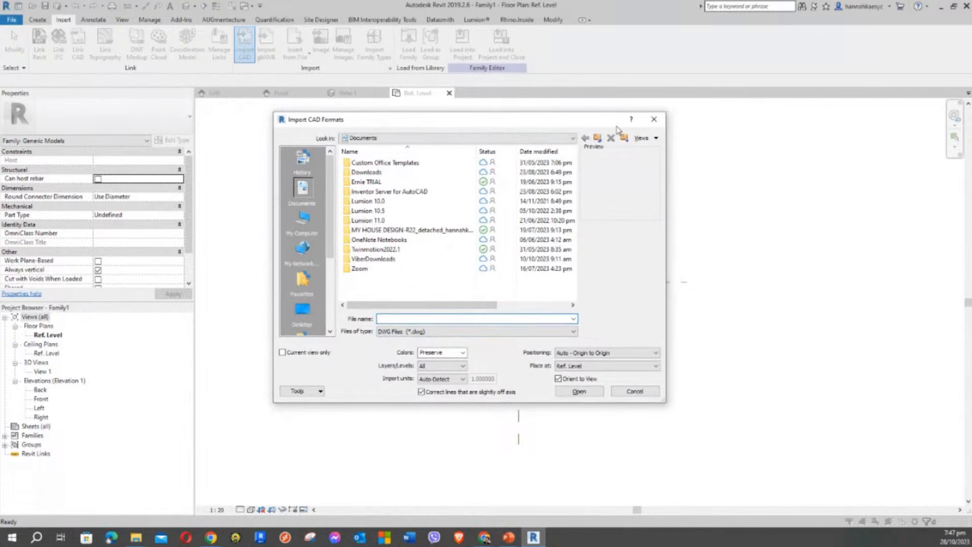
left_click(653, 120)
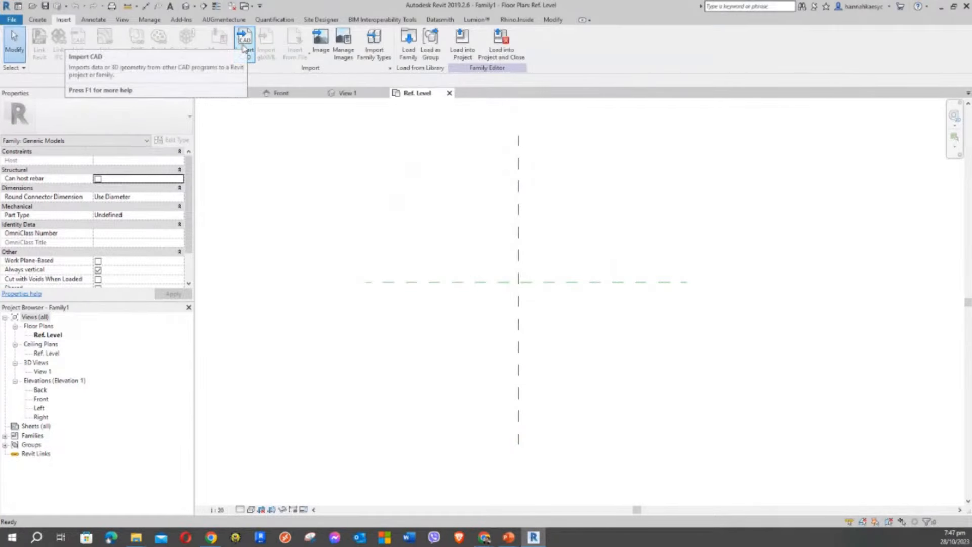
left_click(246, 41)
left_click_drag(362, 126, 291, 32)
left_click(356, 238)
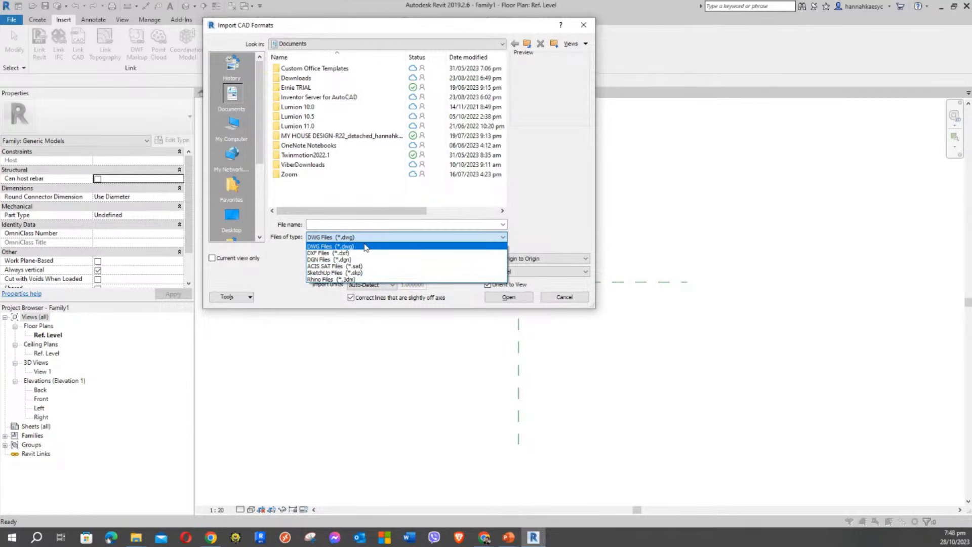
left_click(354, 222)
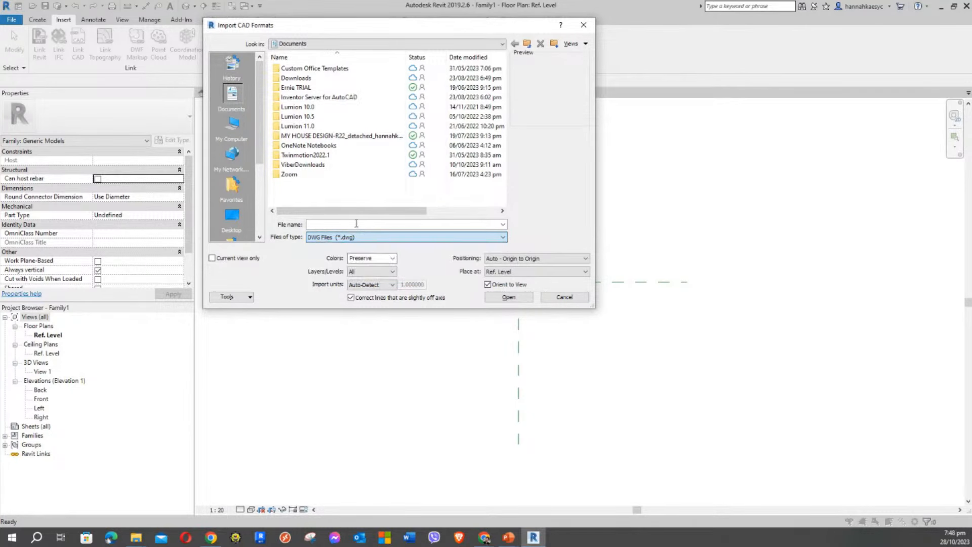
left_click(357, 223)
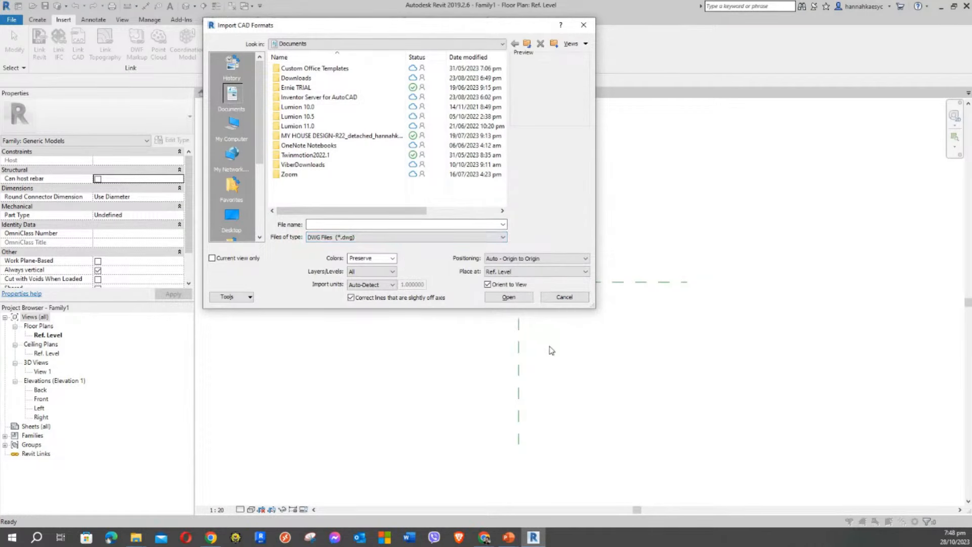
left_click(566, 298)
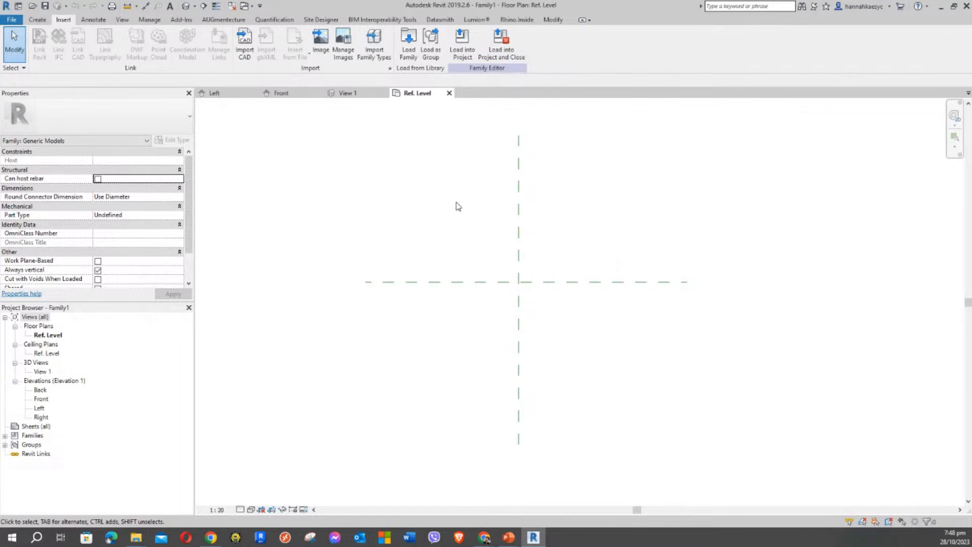
Examine the annotation, view, management, add-in and modification tools of the family editor, ending on the creation tools
middle_click_drag(458, 207, 468, 210)
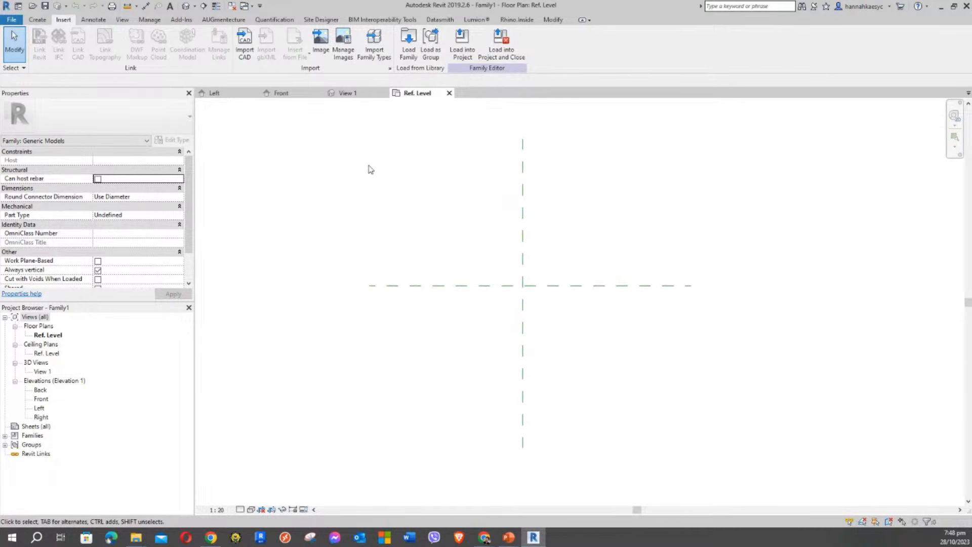
left_click(93, 19)
left_click(55, 49)
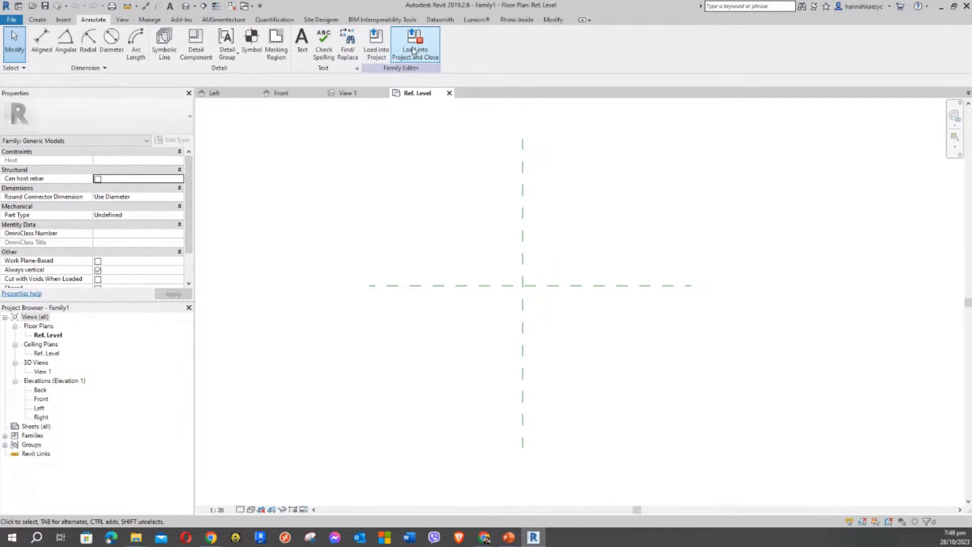
left_click(122, 20)
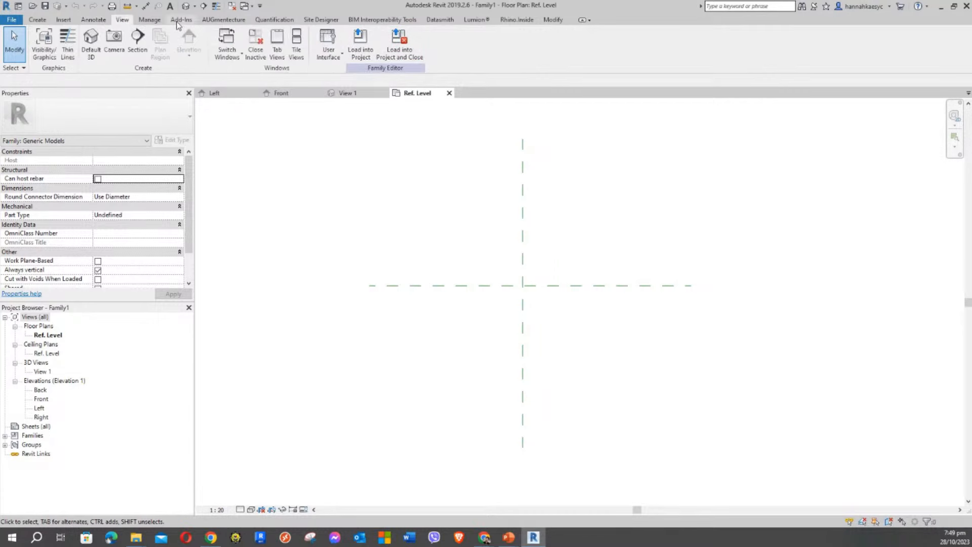
left_click(152, 20)
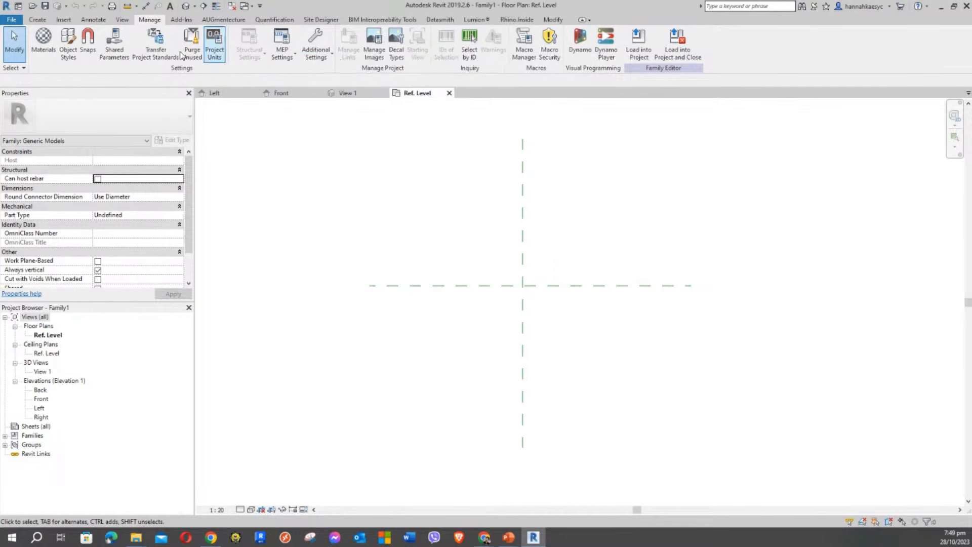
left_click(180, 22)
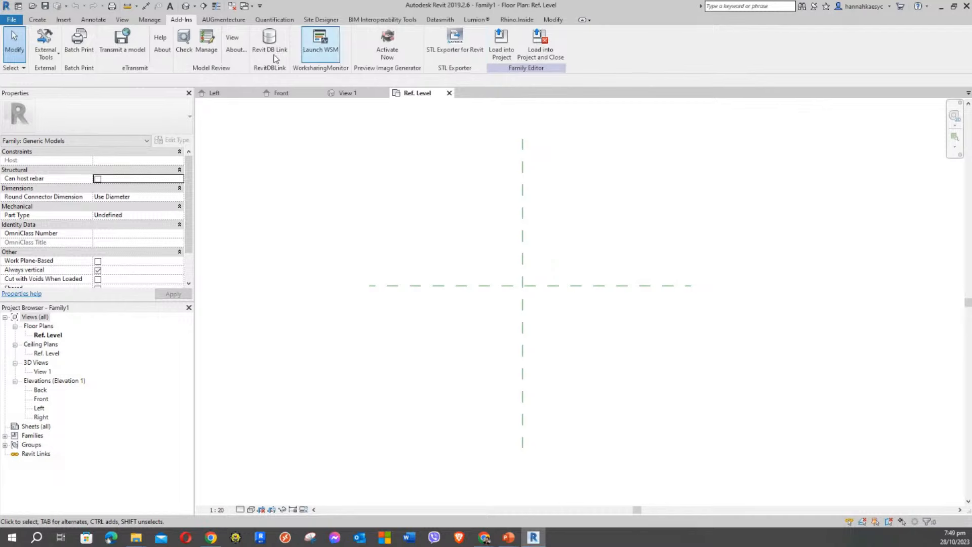
left_click(221, 20)
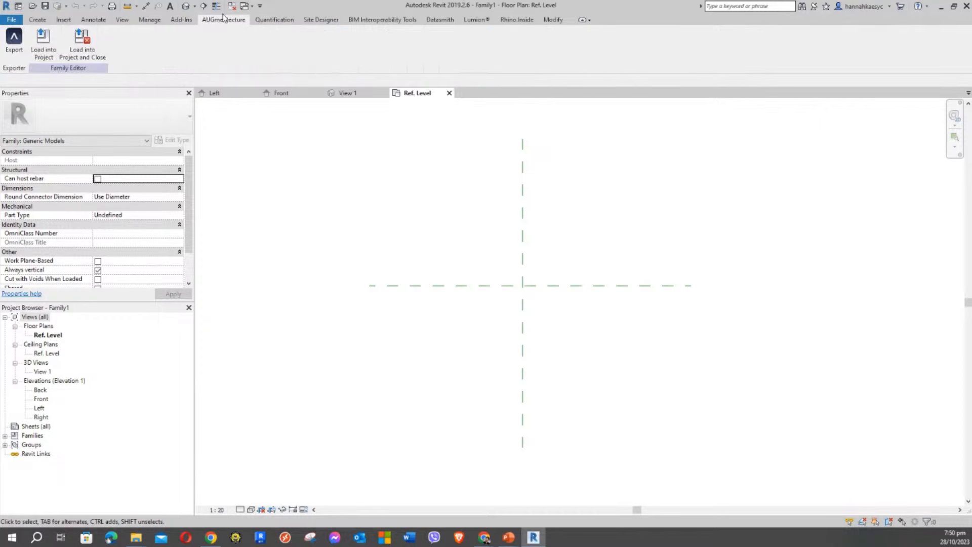
left_click(274, 20)
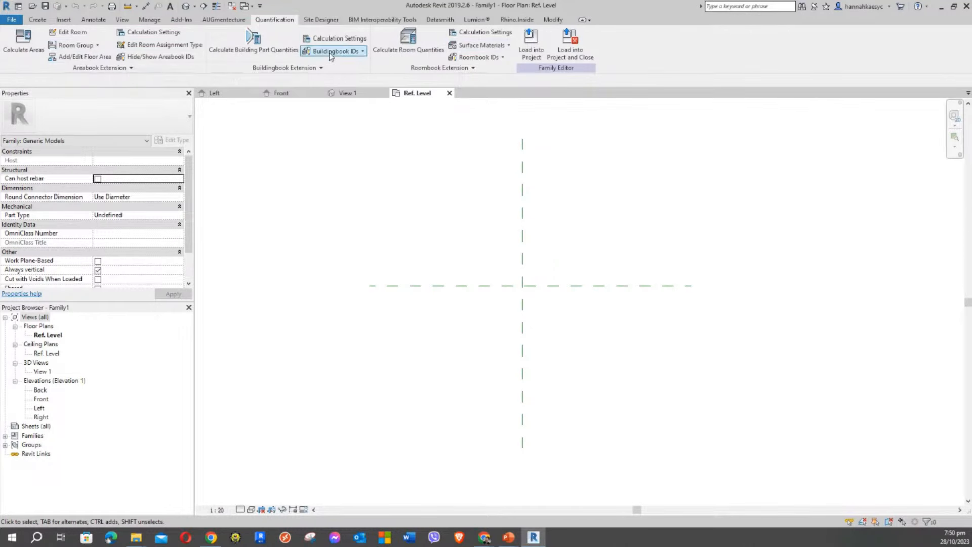
left_click(321, 20)
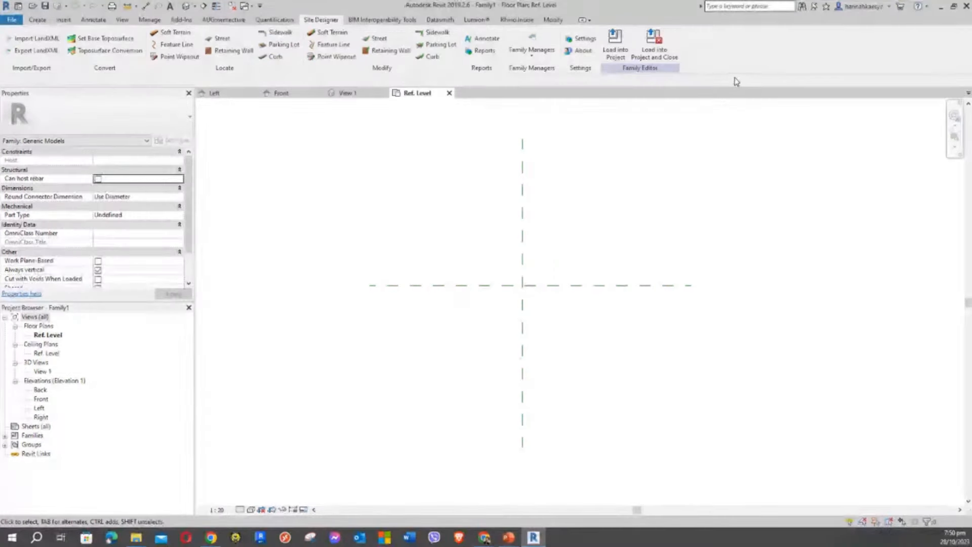
left_click(395, 21)
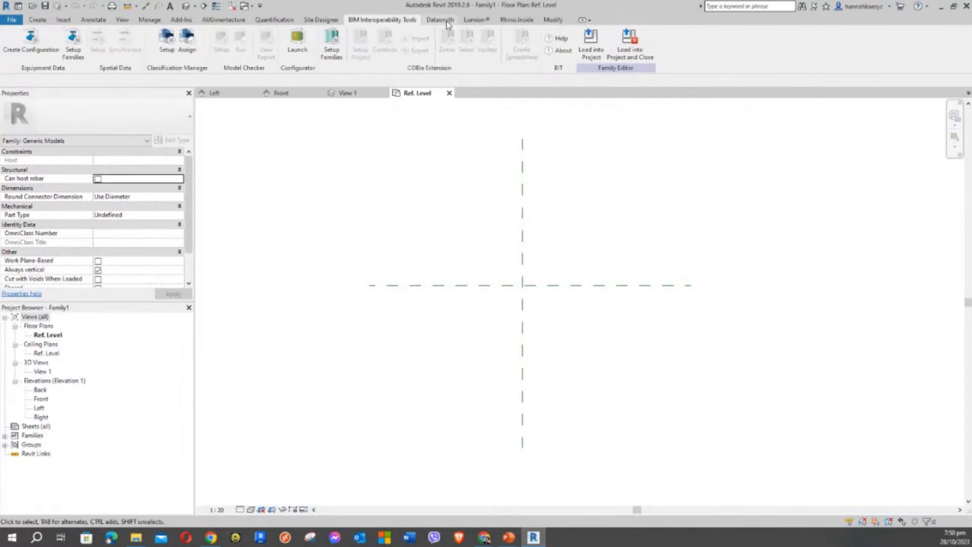
left_click(473, 21)
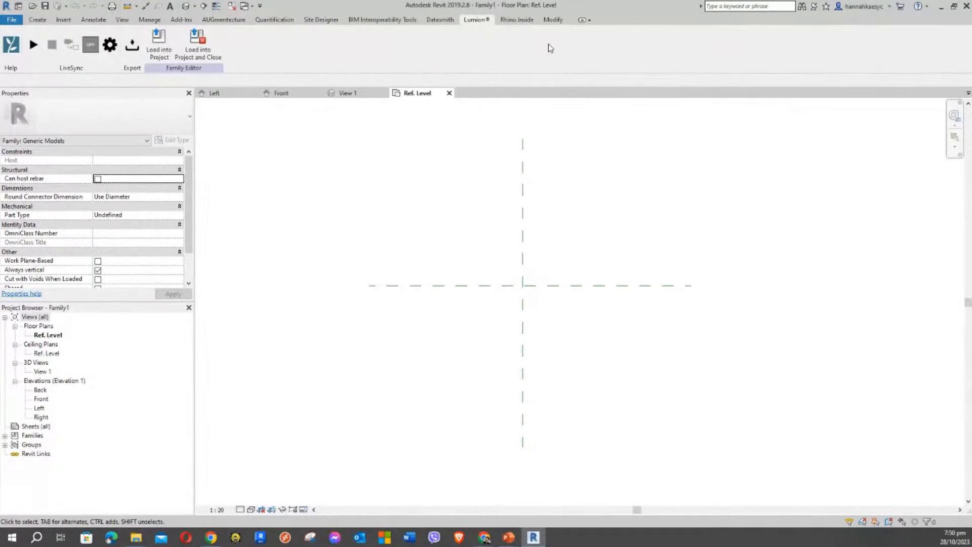
left_click(516, 19)
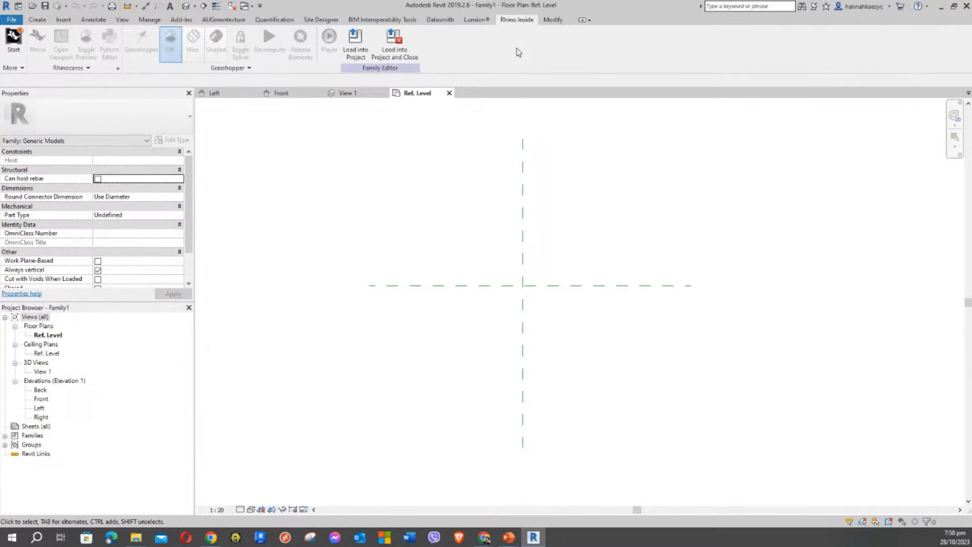
left_click(553, 20)
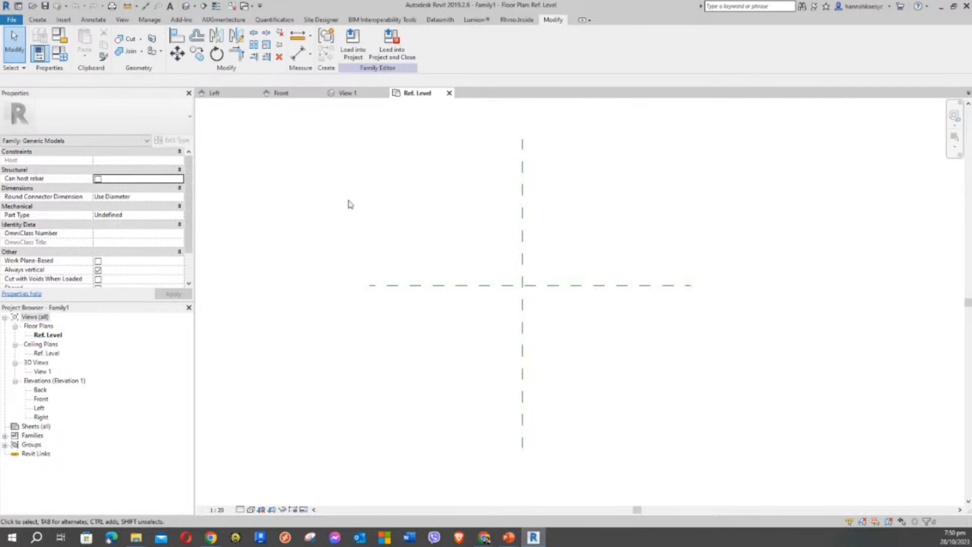
left_click(37, 19)
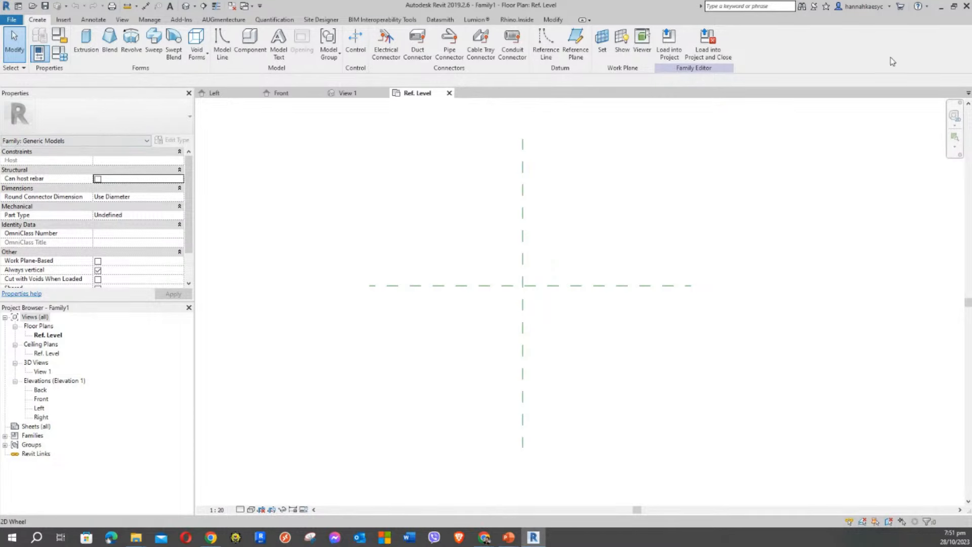
Narrow the Properties palette and Project Browser to give the drawing area more width
left_click_drag(136, 94, 110, 104)
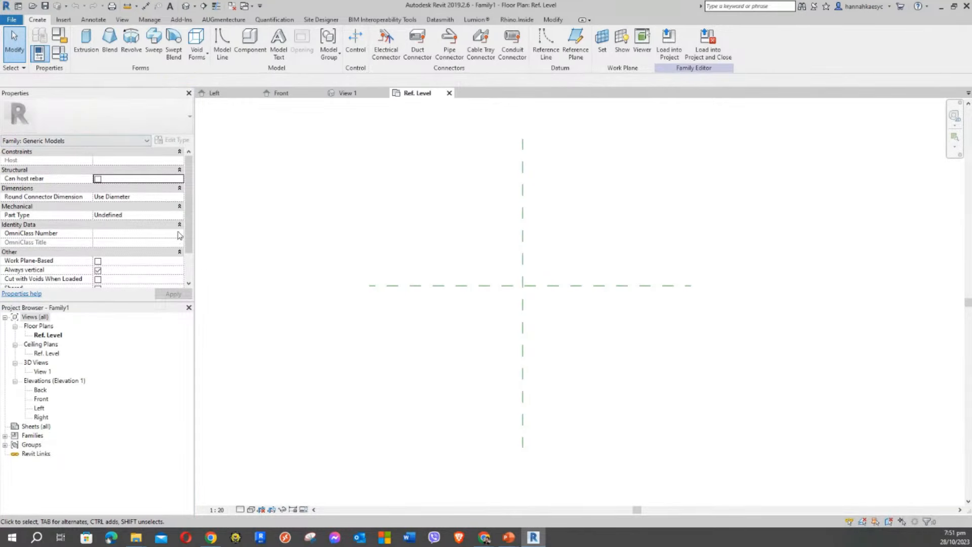
left_click_drag(195, 225, 158, 226)
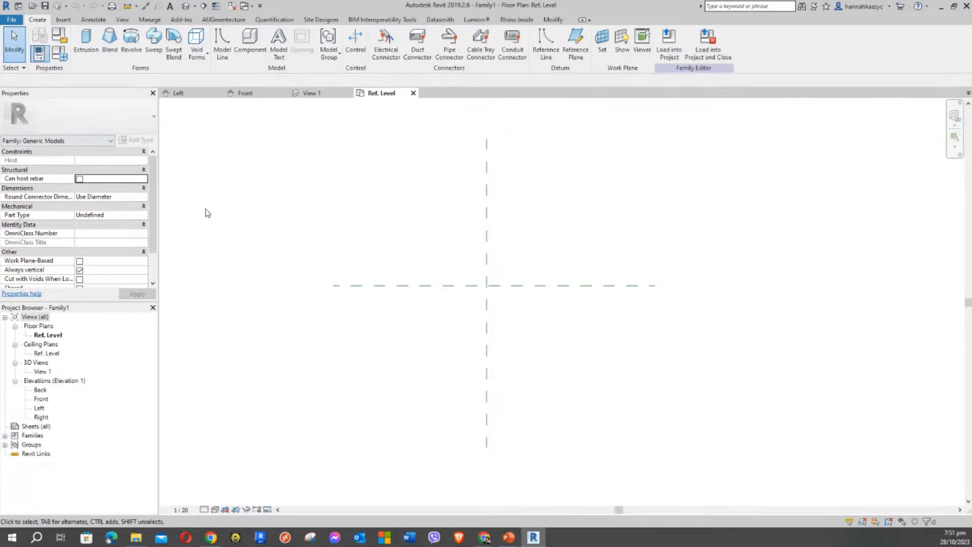
left_click_drag(340, 156, 289, 234)
left_click_drag(442, 135, 385, 215)
Inspect the remaining family properties and the properties of the vertical Center (Left/Right) reference plane, leaving nothing selected
left_click_drag(156, 204, 153, 232)
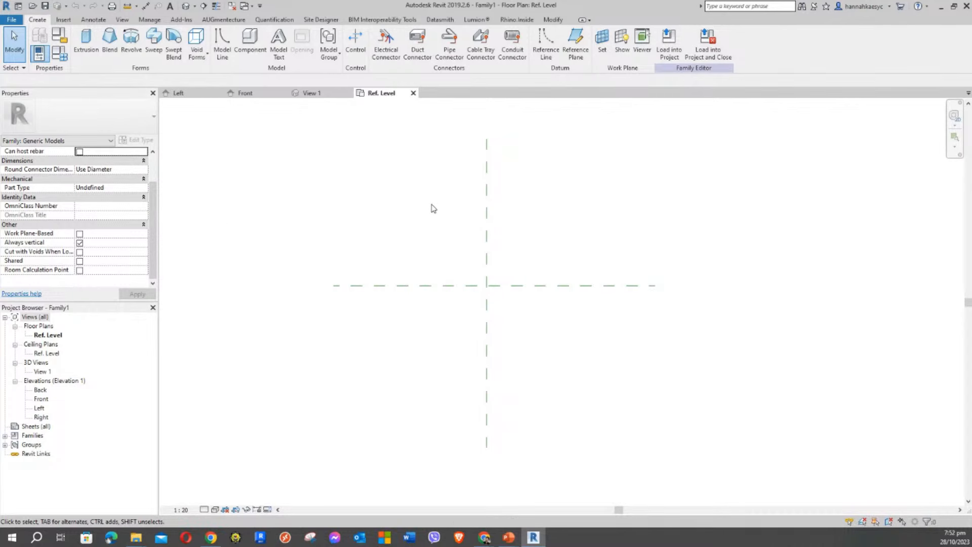
left_click_drag(525, 190, 449, 215)
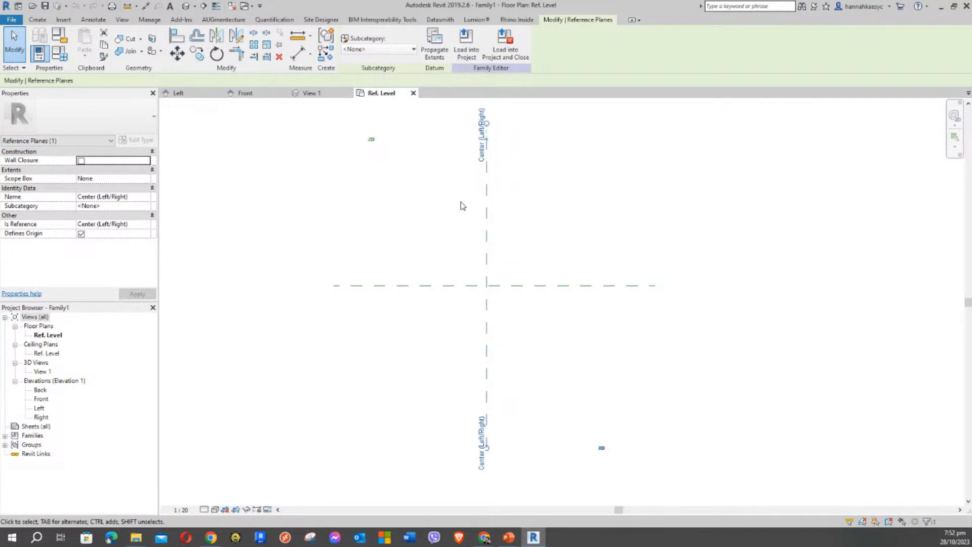
left_click(362, 223)
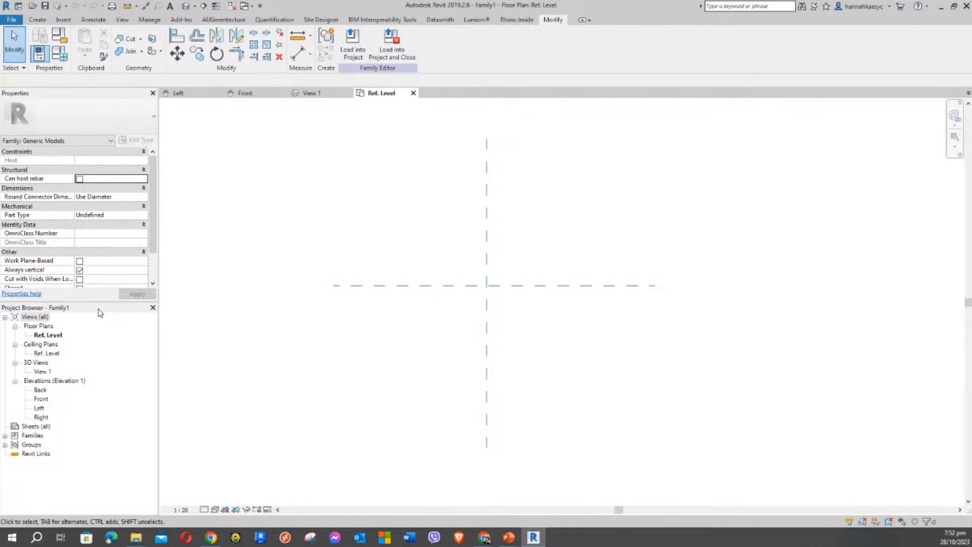
Inspect the view properties of the Ref. Level floor plan and open that view
left_click(49, 335)
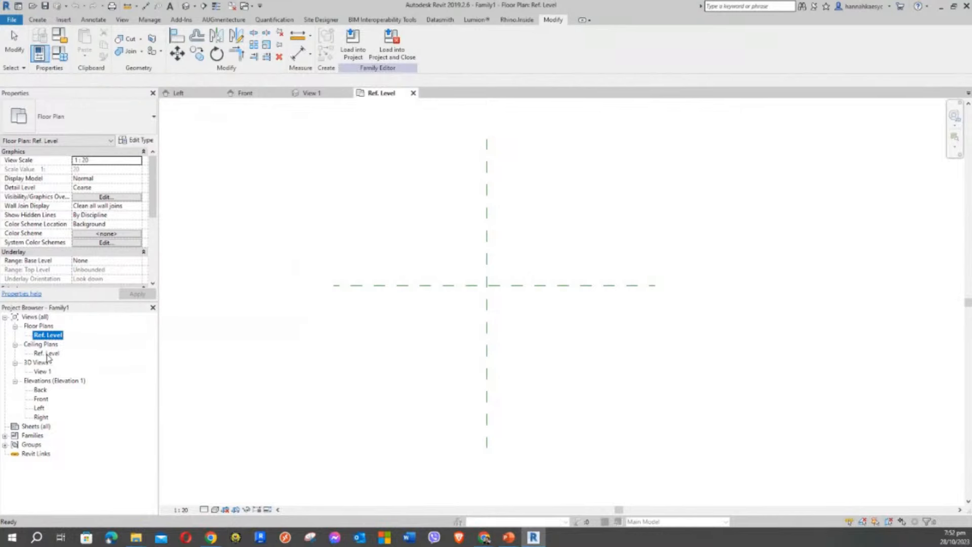
left_click(340, 204)
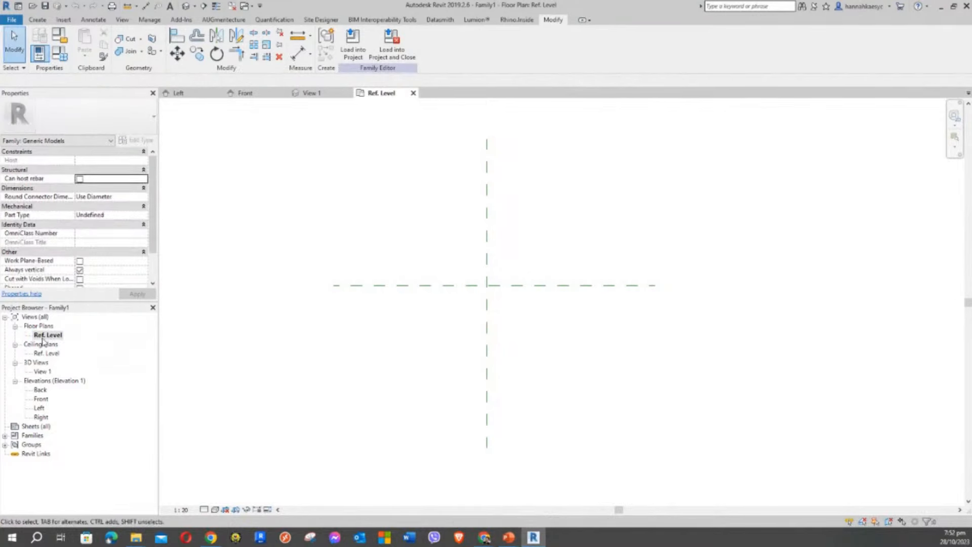
left_click(44, 336)
double_click(53, 336)
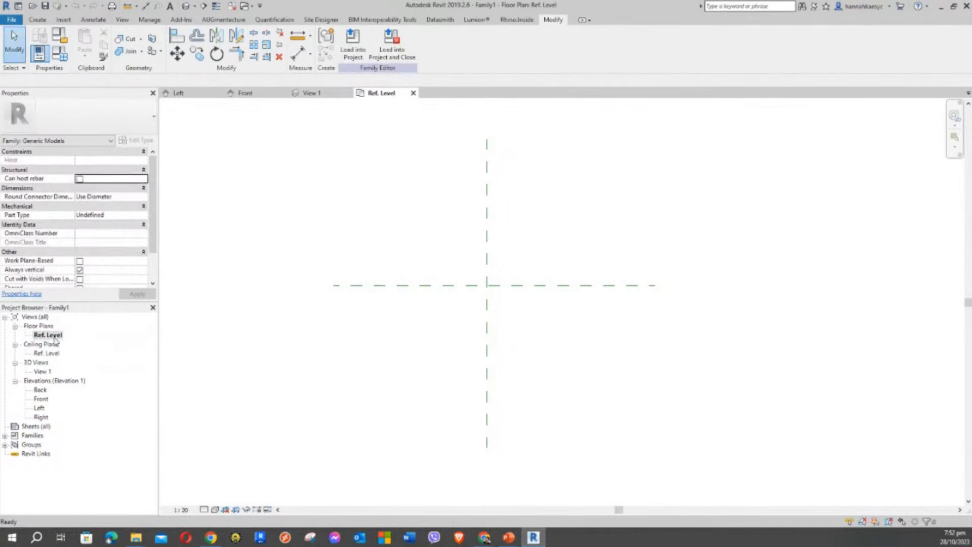
middle_click_drag(318, 344, 301, 342)
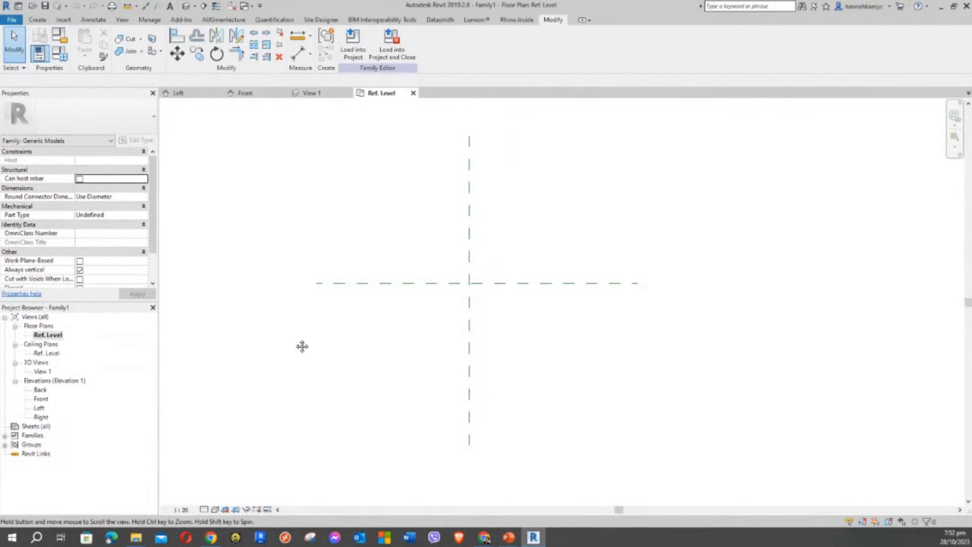
View the Ref. Level ceiling plan, followed by the 3D view View 1
double_click(51, 353)
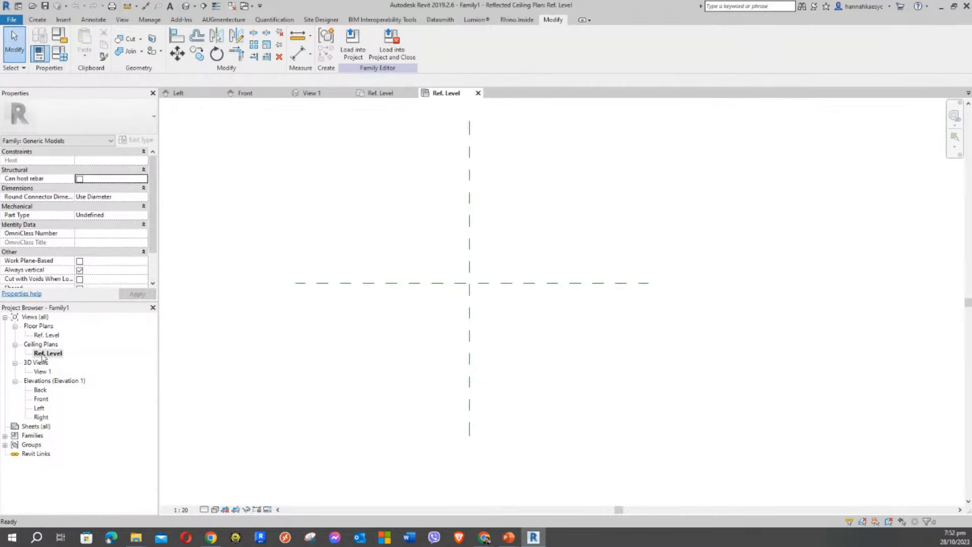
left_click_drag(380, 196, 314, 253)
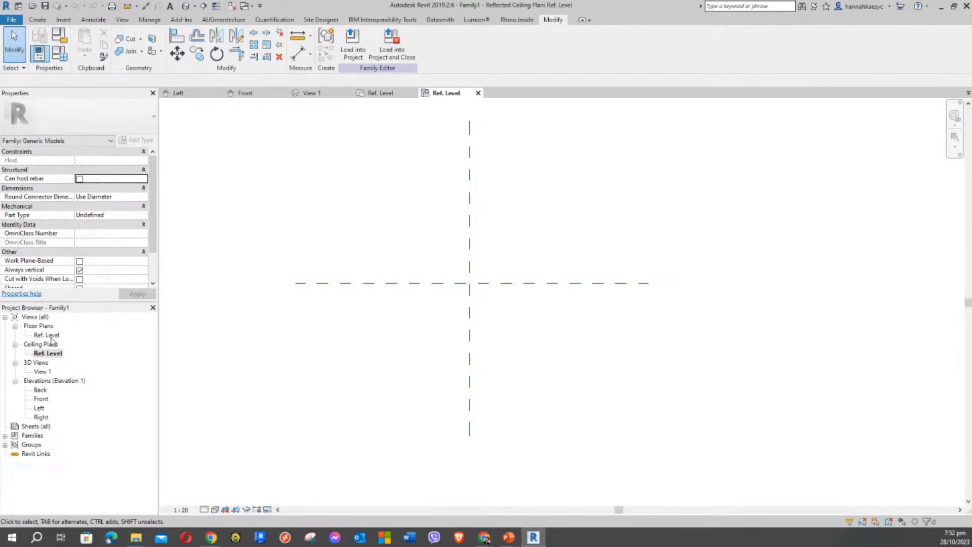
left_click(42, 372)
double_click(44, 372)
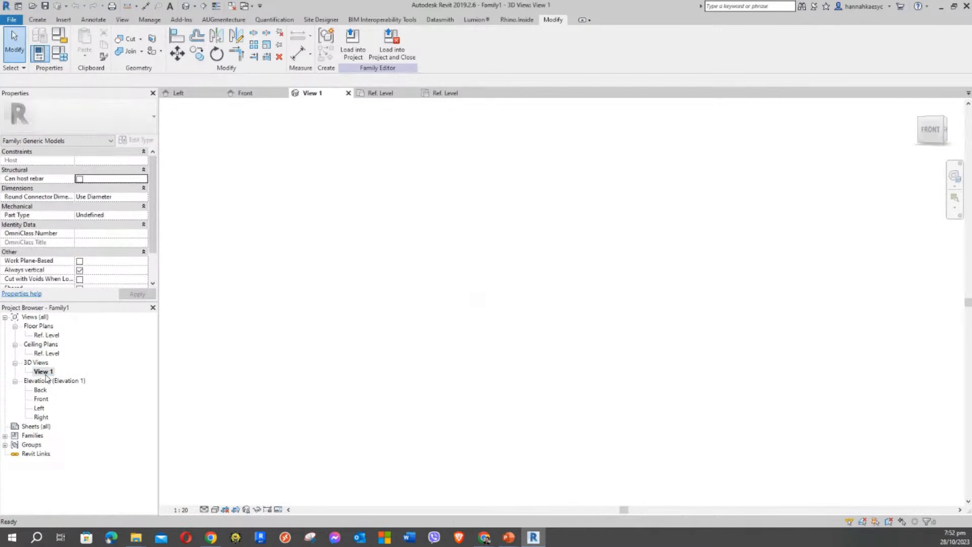
middle_click_drag(401, 305, 397, 305)
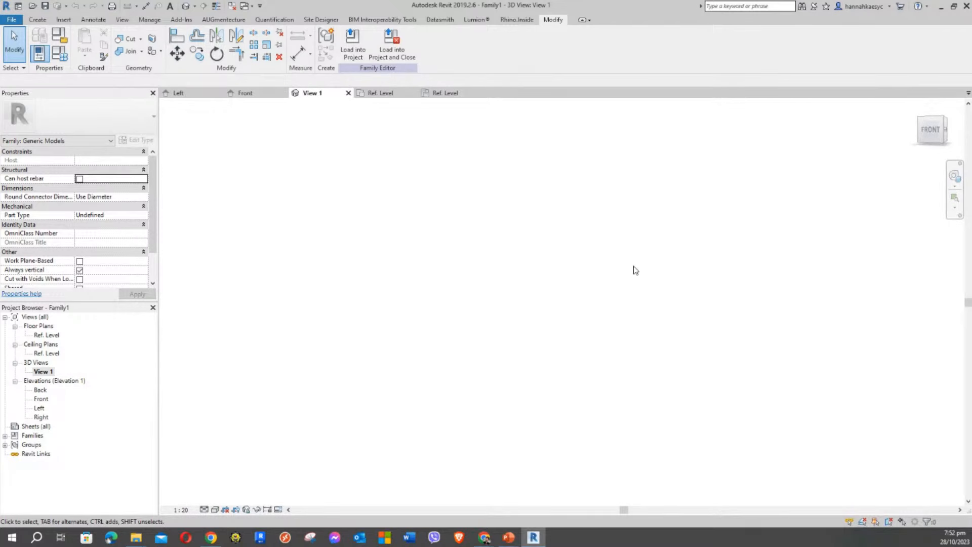
View the Back, Front, Left and Right elevations of the family one after another
left_click_drag(562, 215, 399, 383)
double_click(40, 390)
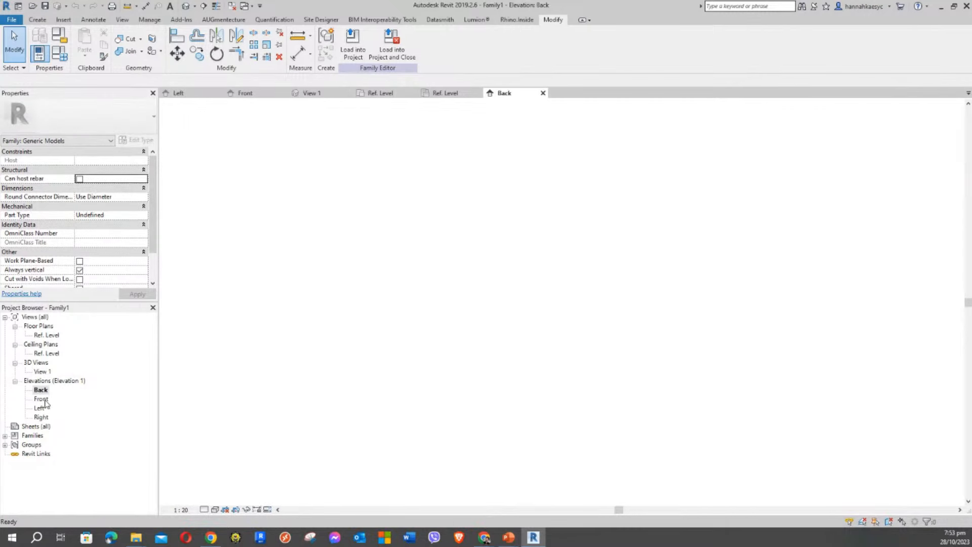
left_click(43, 399)
double_click(45, 400)
double_click(40, 408)
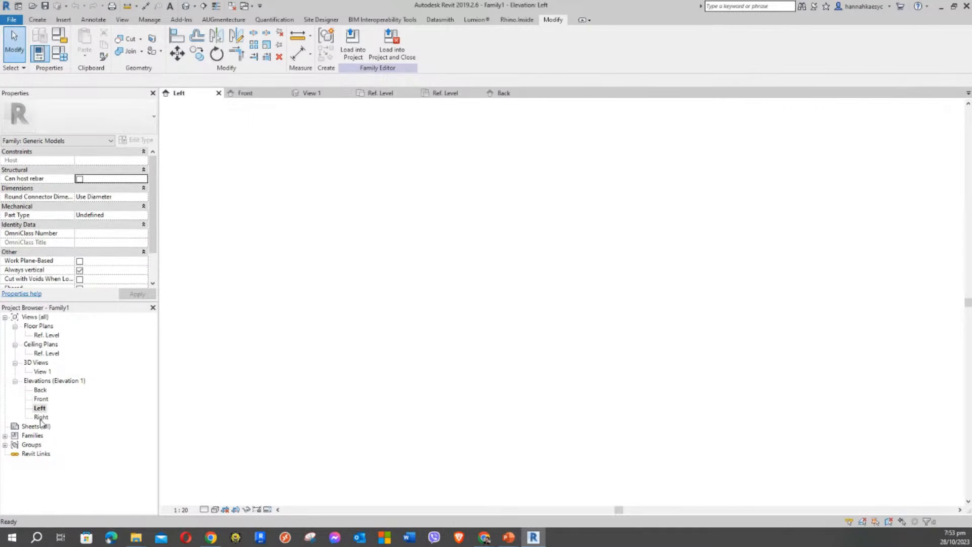
double_click(41, 418)
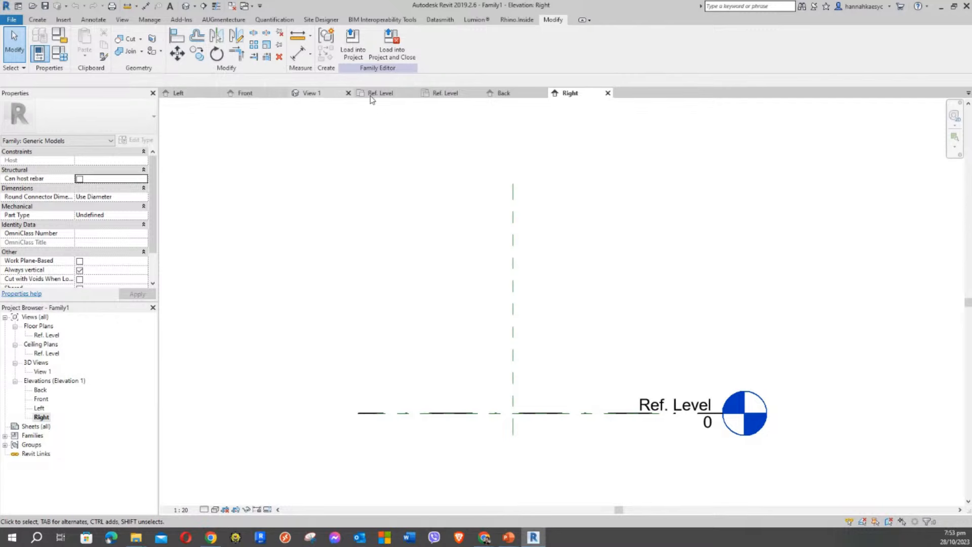
Review the open views and close Front, Left and View 1, ending in the Ref. Level floor plan
left_click(500, 93)
left_click(437, 94)
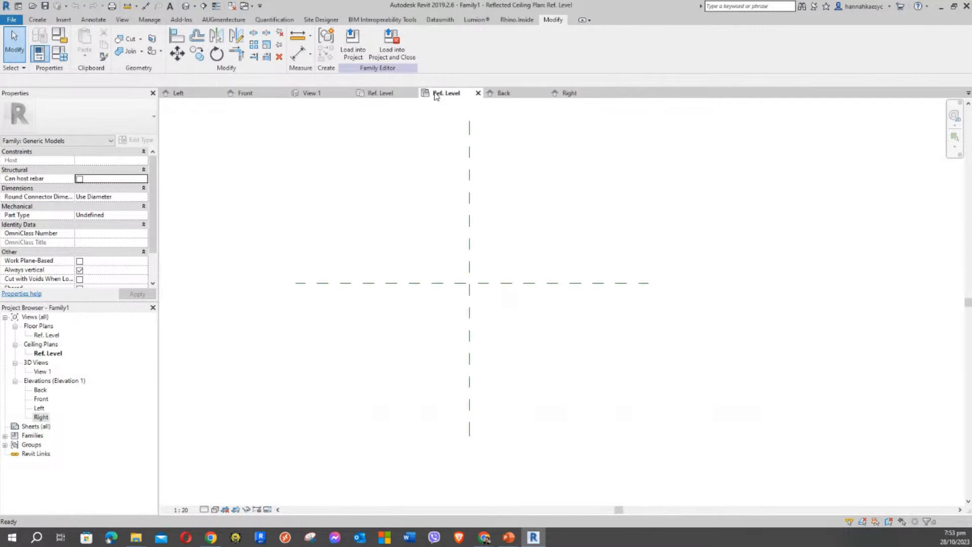
left_click(380, 94)
left_click(306, 95)
left_click(266, 95)
left_click(283, 93)
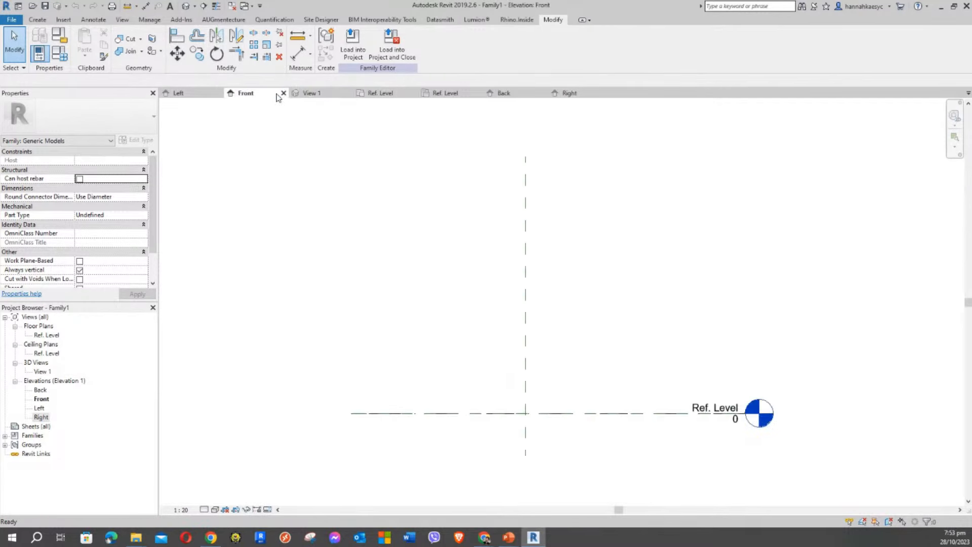
left_click(219, 93)
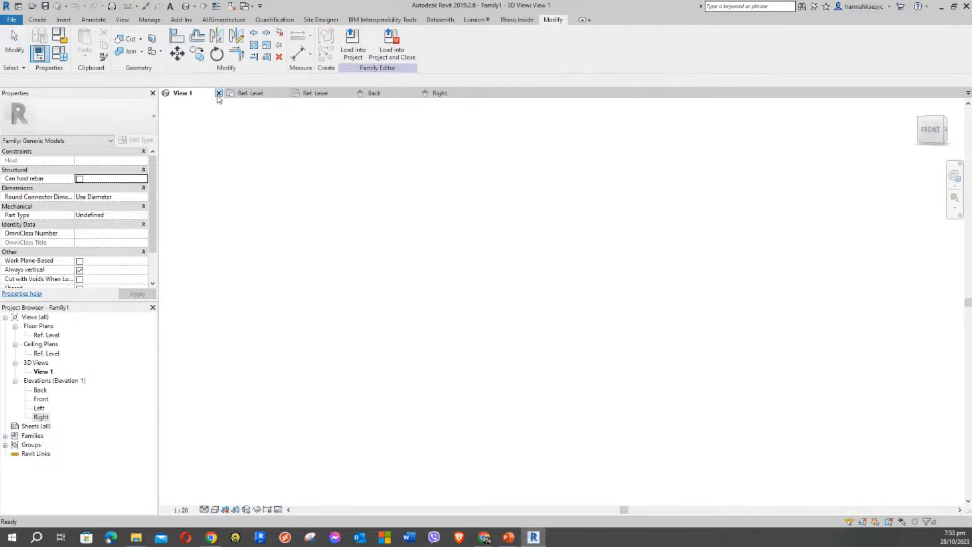
left_click(218, 93)
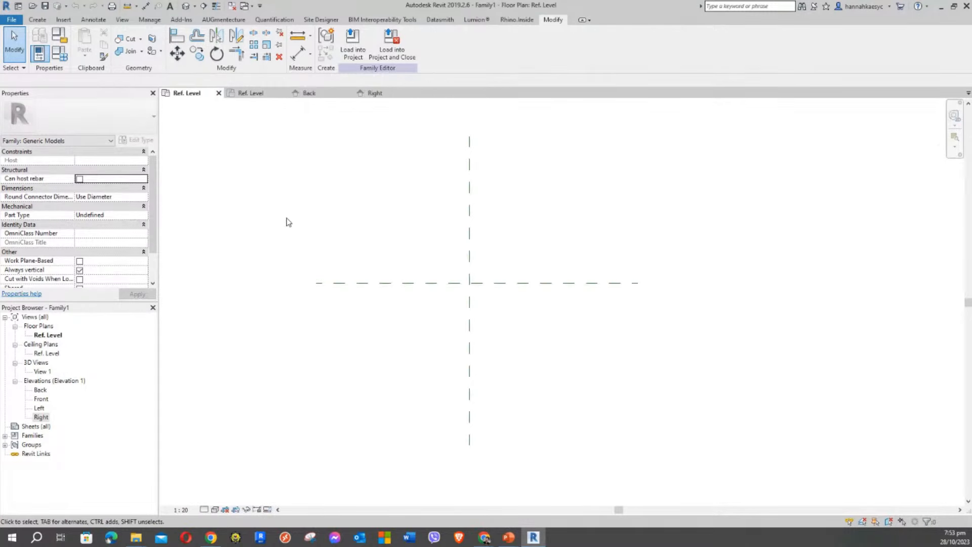
Examine the Sheets and Families categories, expanding Annotation Symbols and the Level Head - Upgrade family, and leave nothing selected
left_click(30, 427)
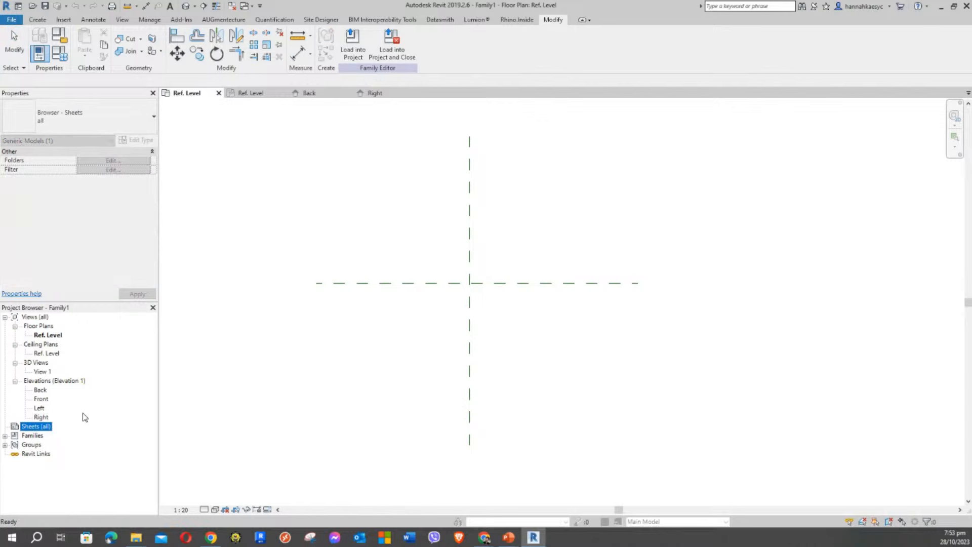
left_click(31, 436)
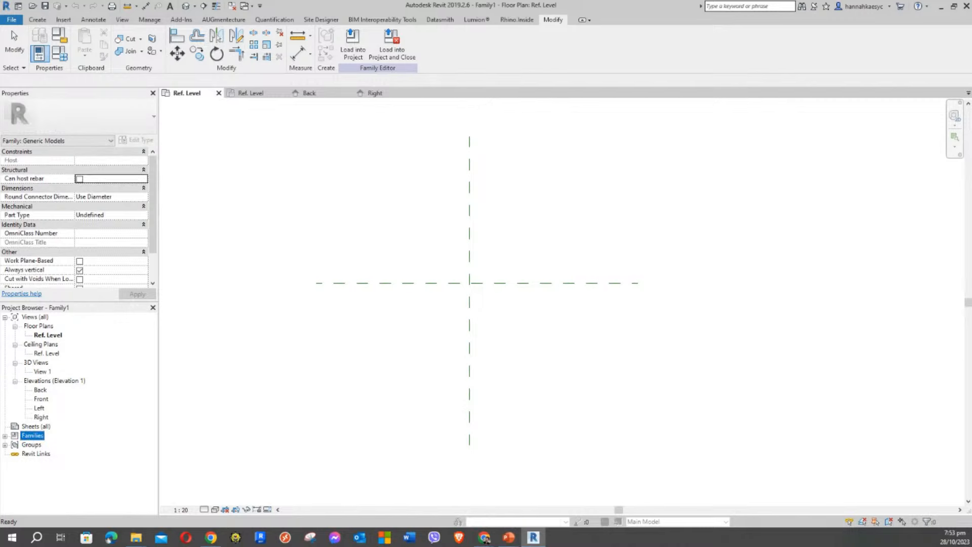
left_click(5, 436)
left_click(34, 446)
left_click(15, 445)
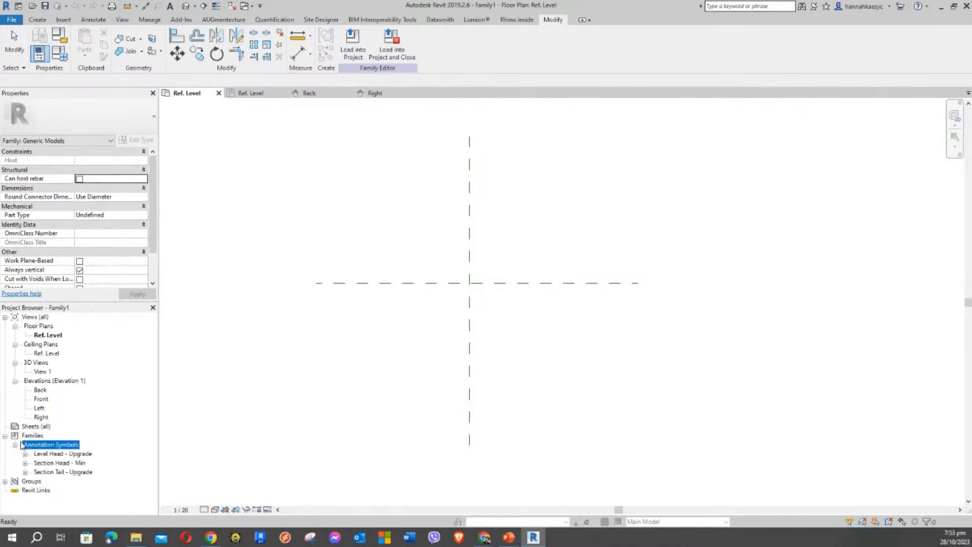
left_click(72, 454)
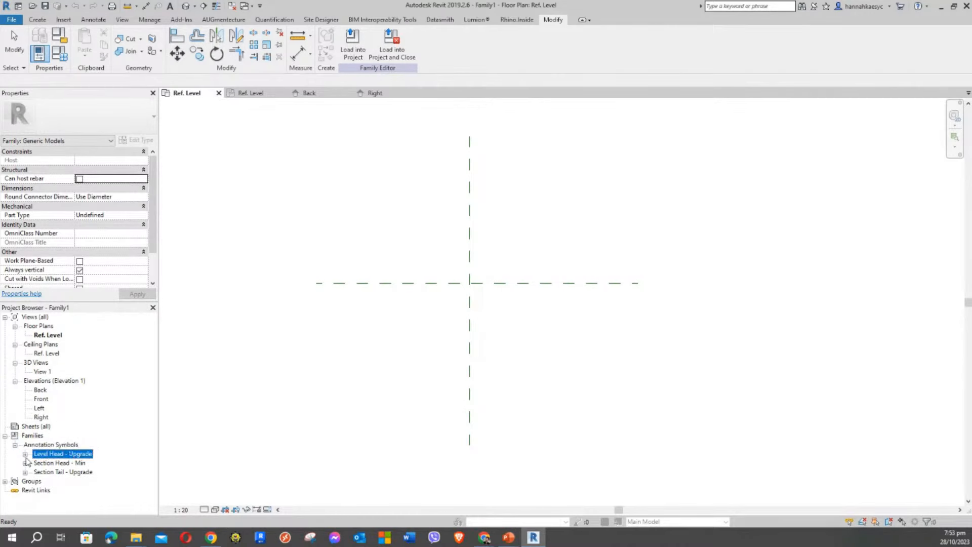
left_click(25, 454)
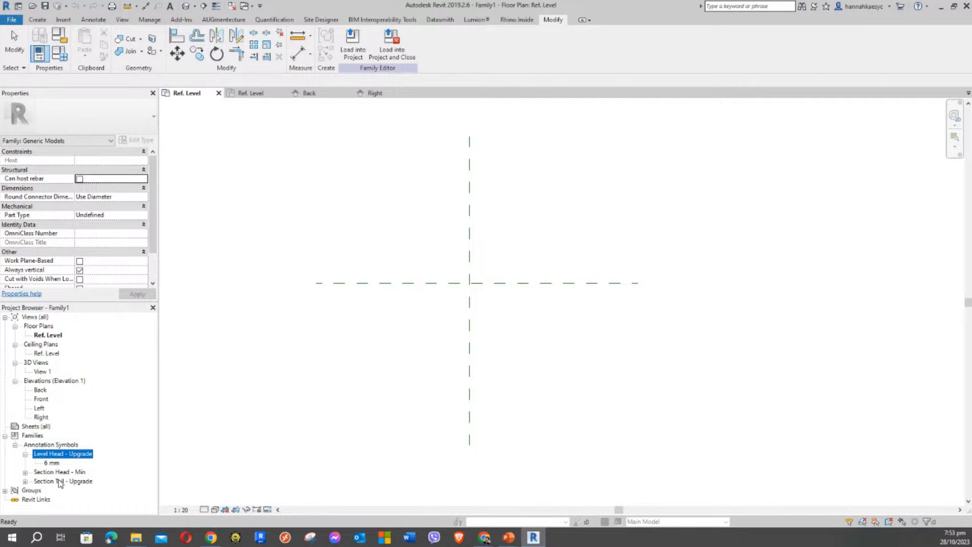
left_click(378, 378)
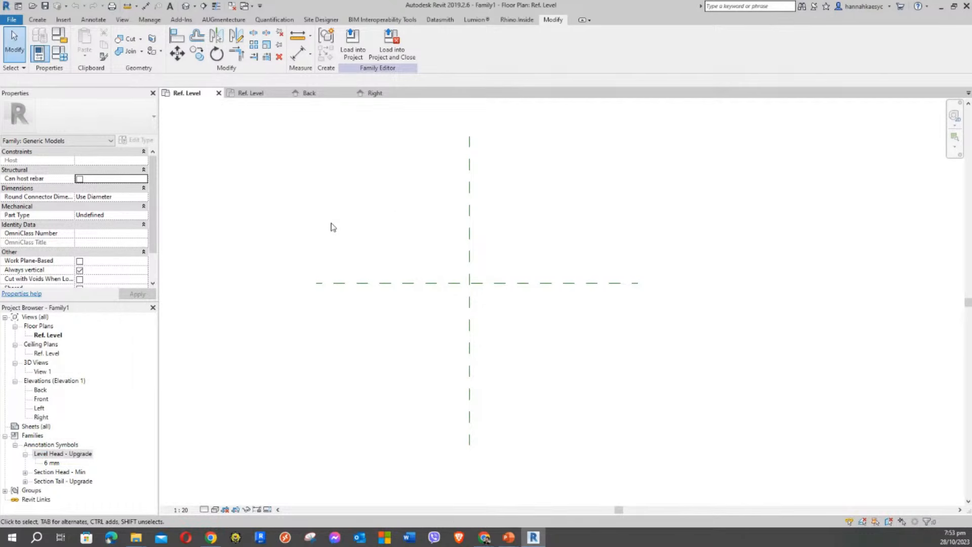
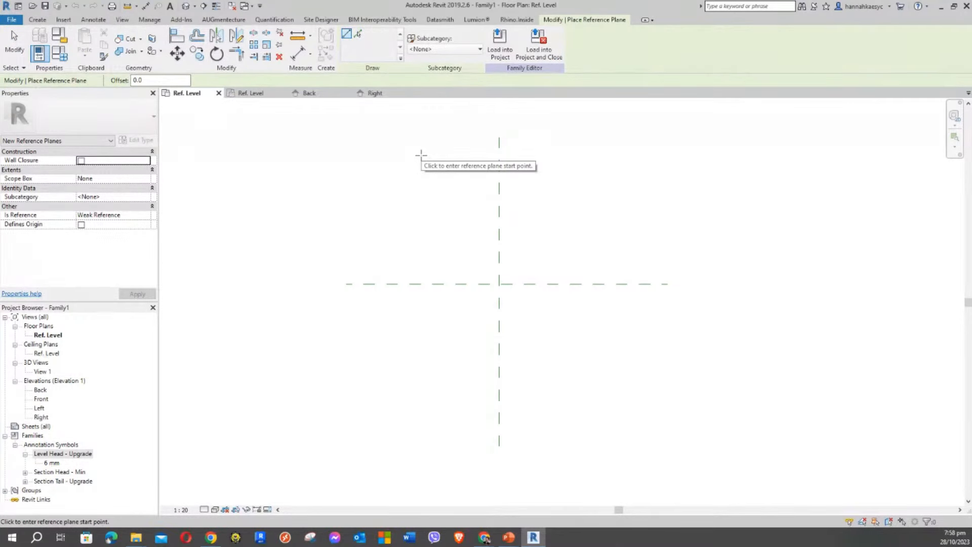
Draw two vertical reference planes, one about 686 mm to the left of the vertical center plane and one to its right
key("Escape")
left_click(37, 20)
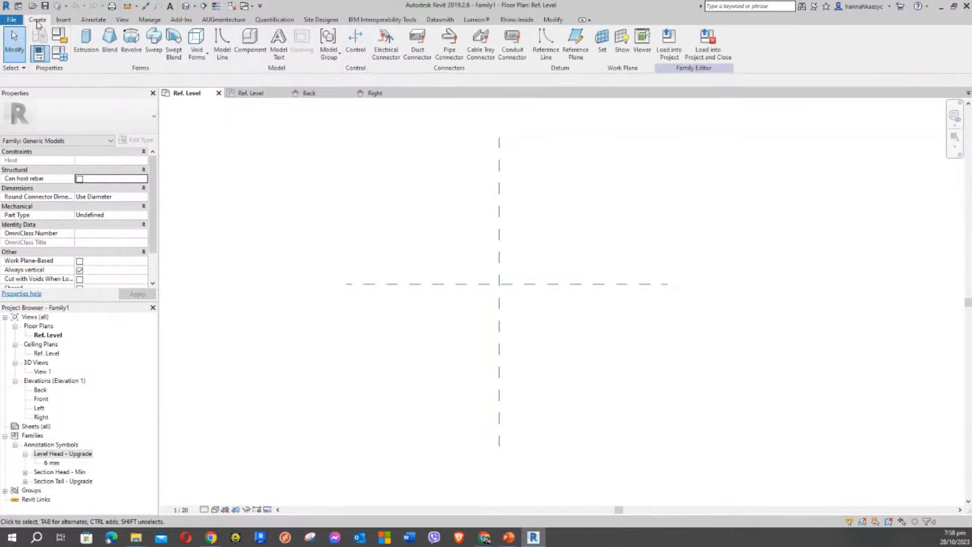
left_click(580, 40)
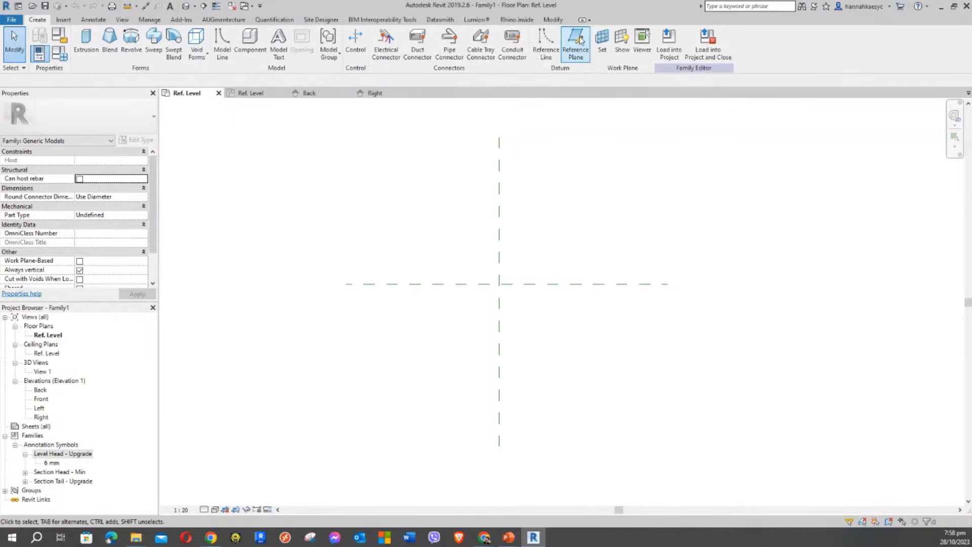
left_click(422, 150)
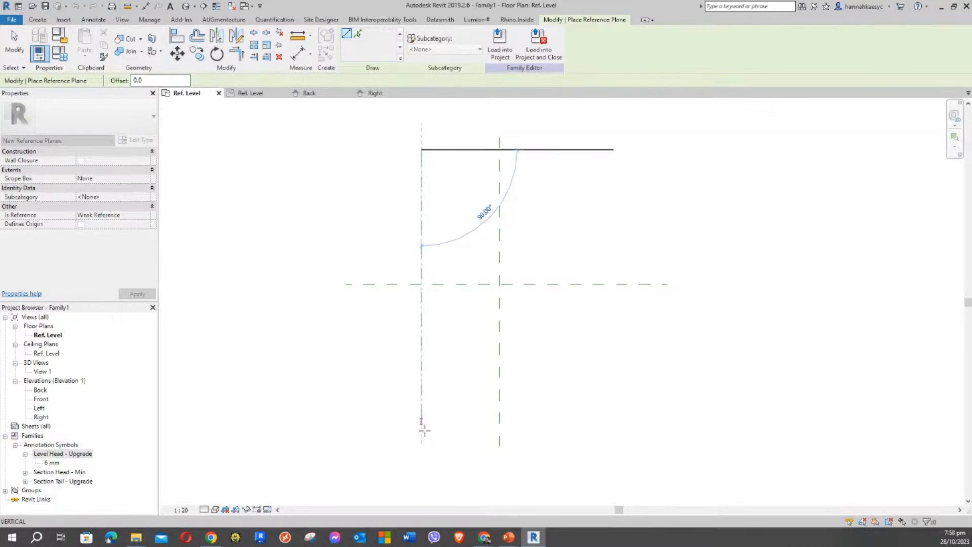
left_click(422, 451)
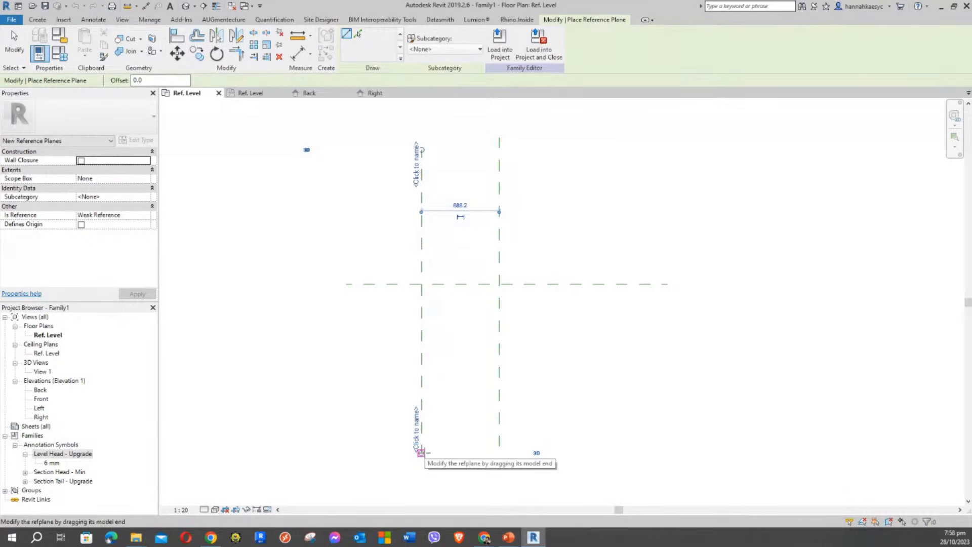
left_click(582, 136)
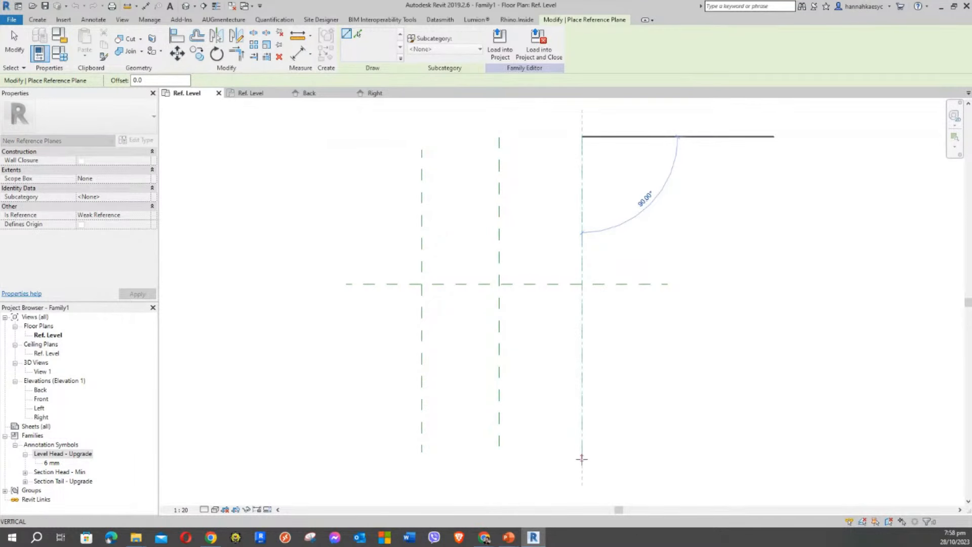
left_click(583, 447)
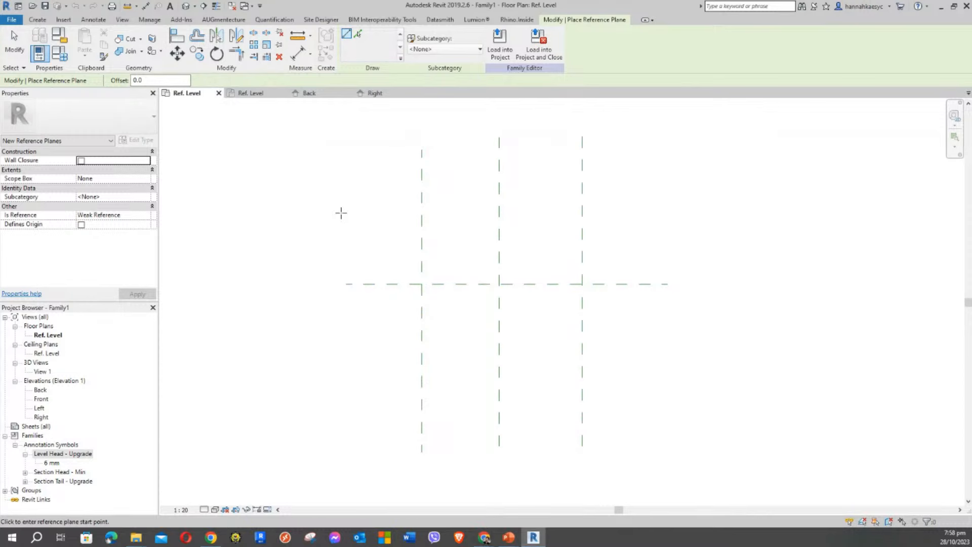
Draw two horizontal reference planes, one about 630 mm above the horizontal center plane and one below it, and end the command
left_click(341, 213)
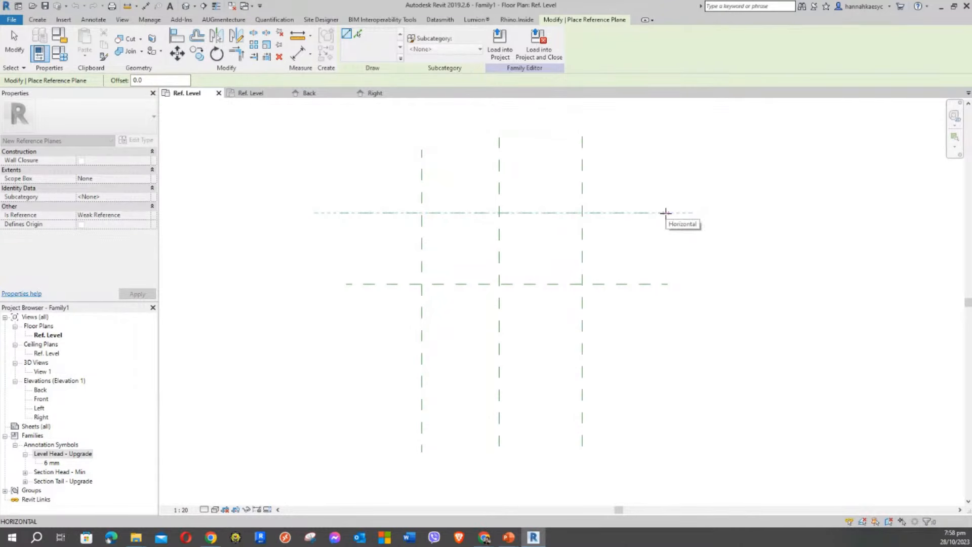
left_click(663, 213)
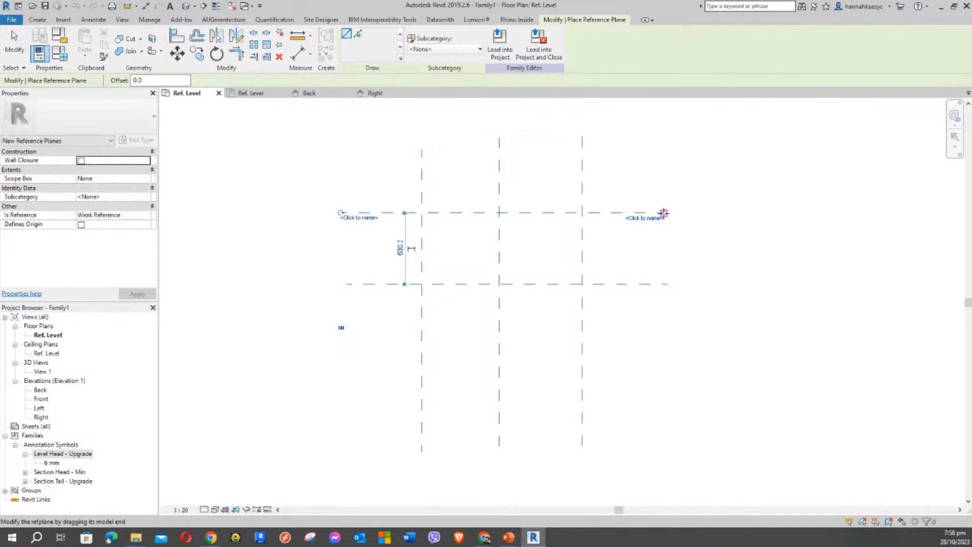
left_click(348, 371)
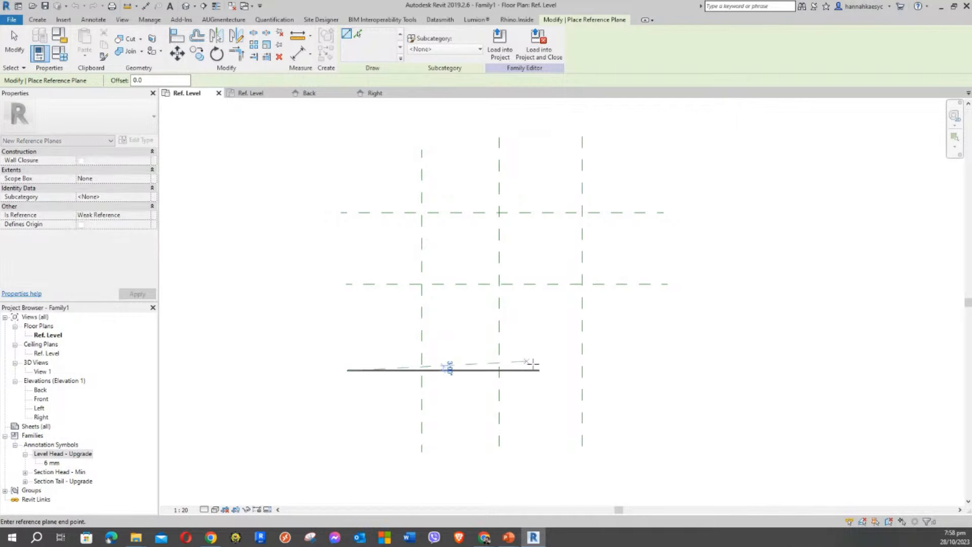
left_click(676, 370)
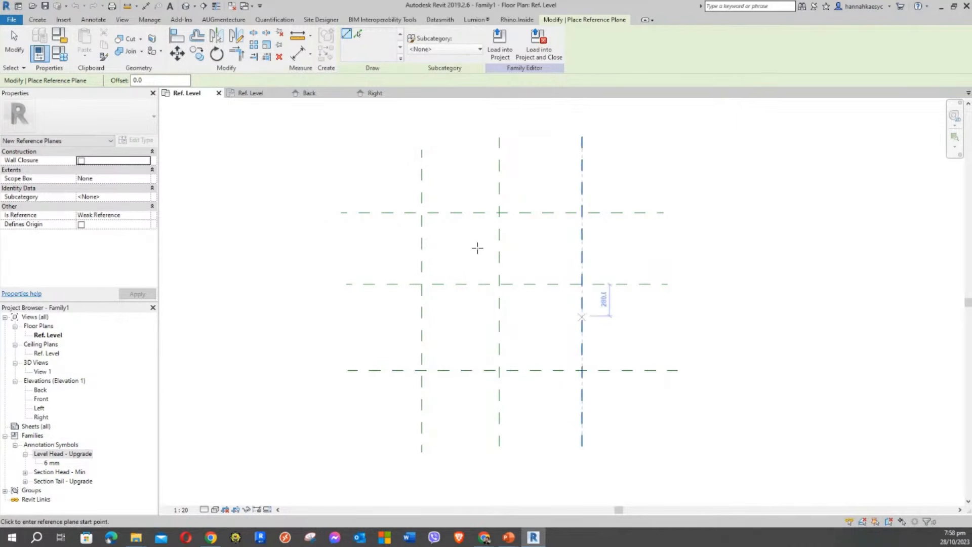
key("Escape")
key("Escape")
Extend the upper end of the left vertical reference plane to line up with the neighbouring vertical planes
left_click(423, 166)
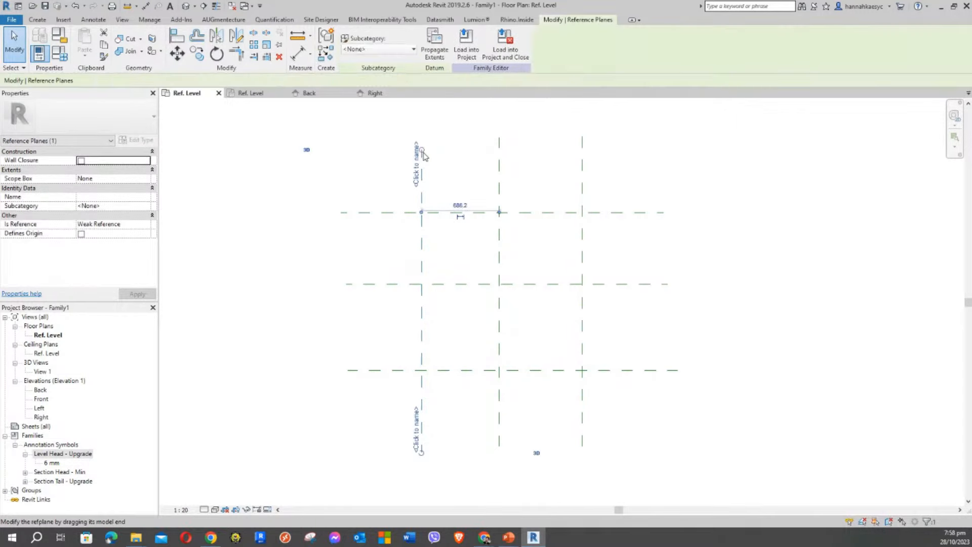
left_click_drag(422, 150, 424, 137)
left_click(655, 167)
scroll(647, 191, "down", 1)
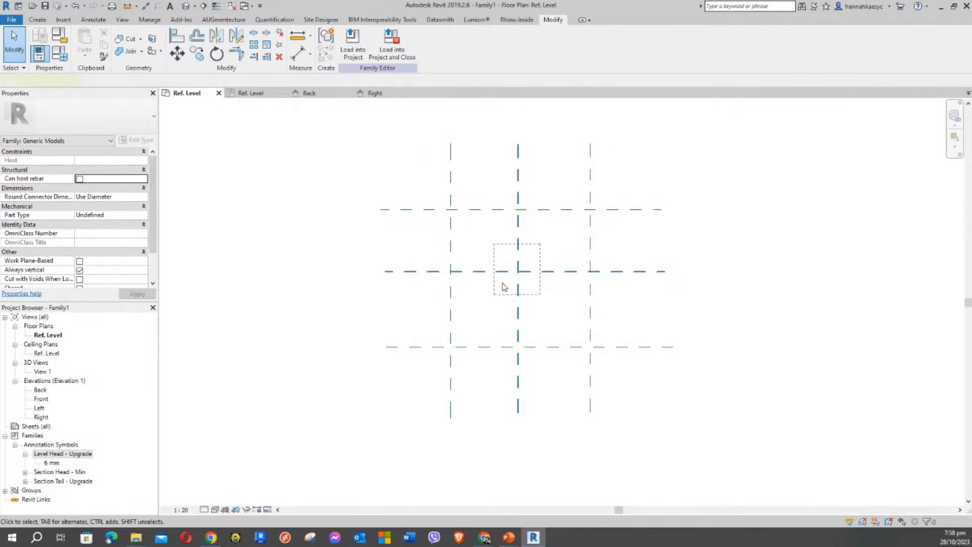
Inspect the new left vertical and lower horizontal reference planes, leaving nothing selected
left_click(452, 227)
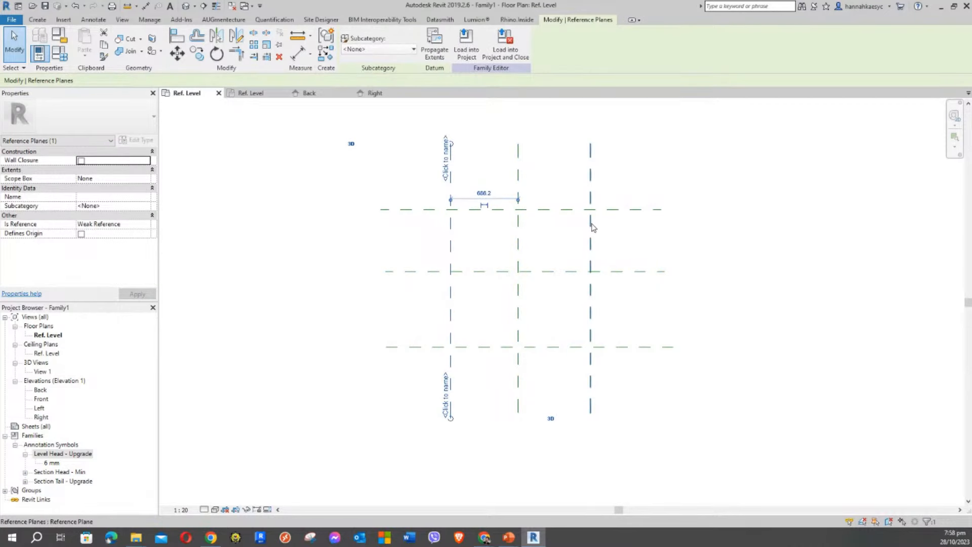
left_click(630, 223)
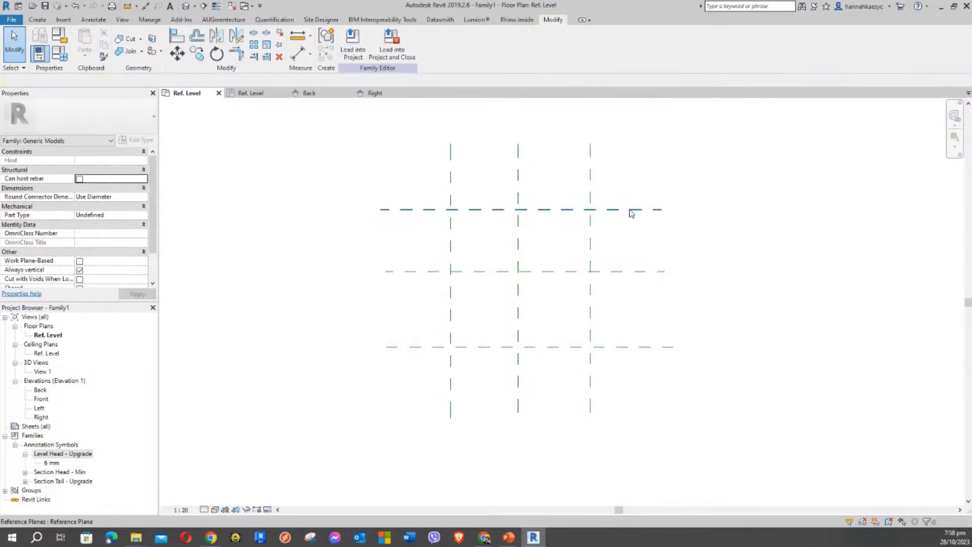
left_click(636, 347)
left_click(639, 406)
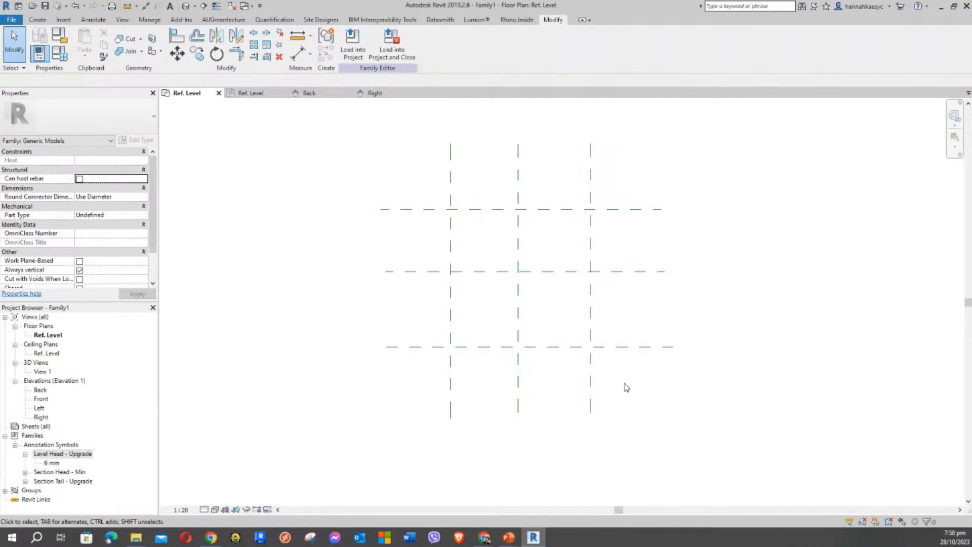
Place one continuous aligned dimension across the left, center and right vertical reference planes, with its line near their upper ends
middle_click_drag(625, 386, 598, 378)
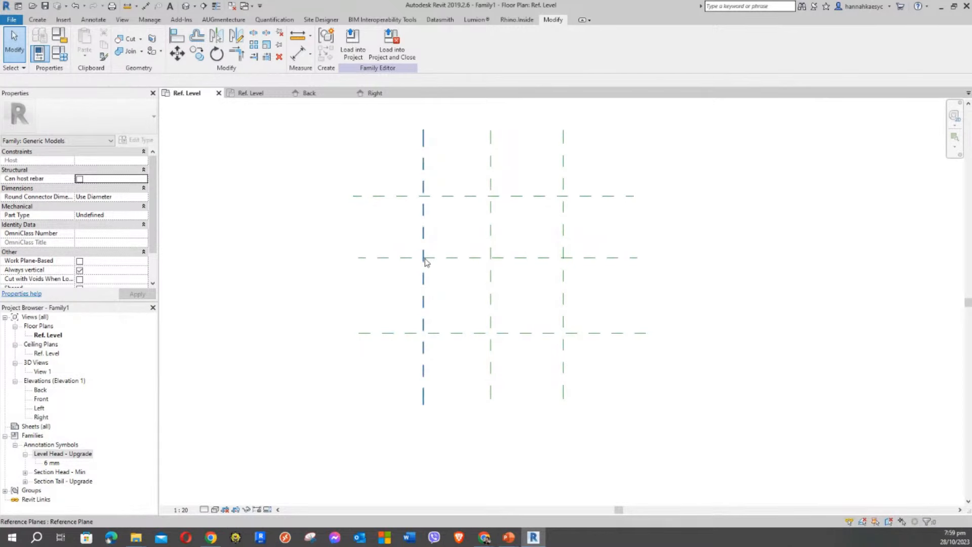
middle_click_drag(372, 141, 368, 152)
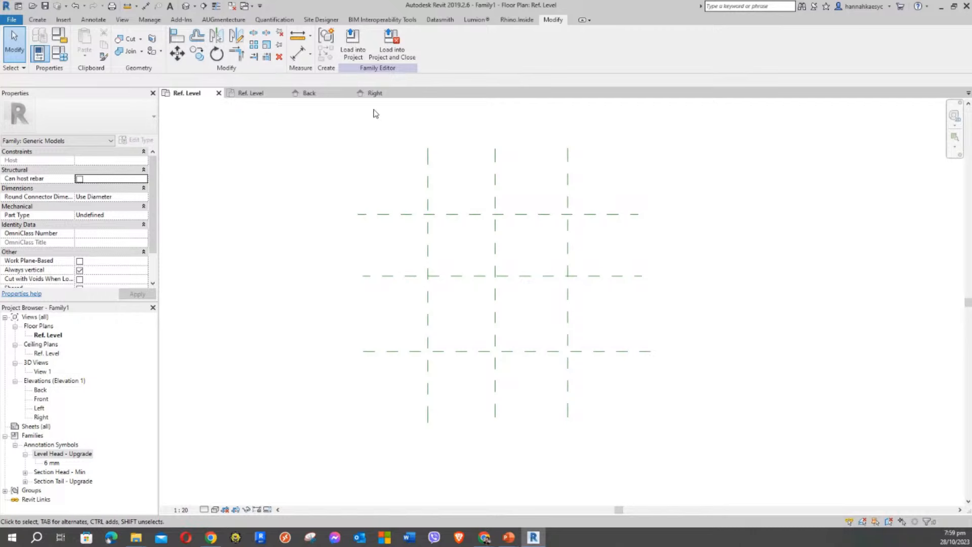
middle_click_drag(384, 118, 390, 141)
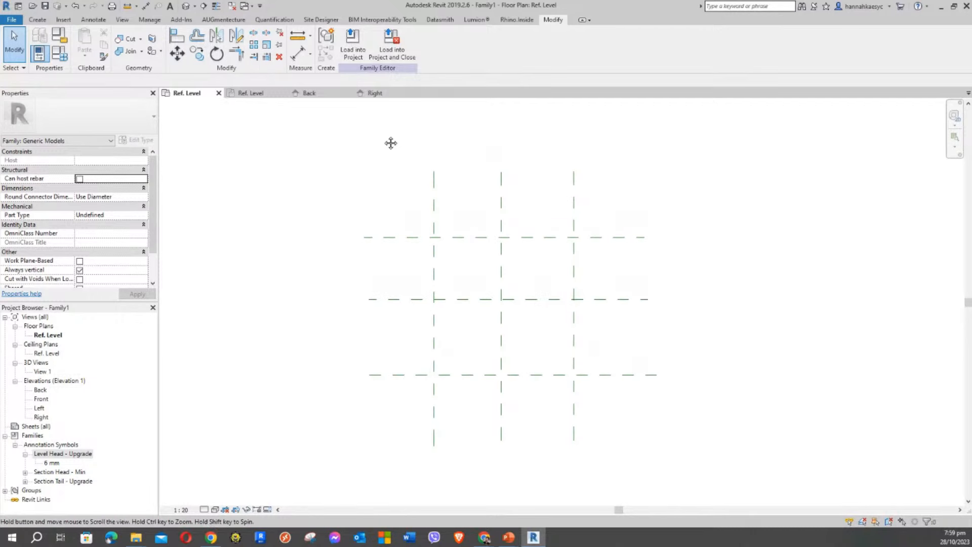
left_click(298, 53)
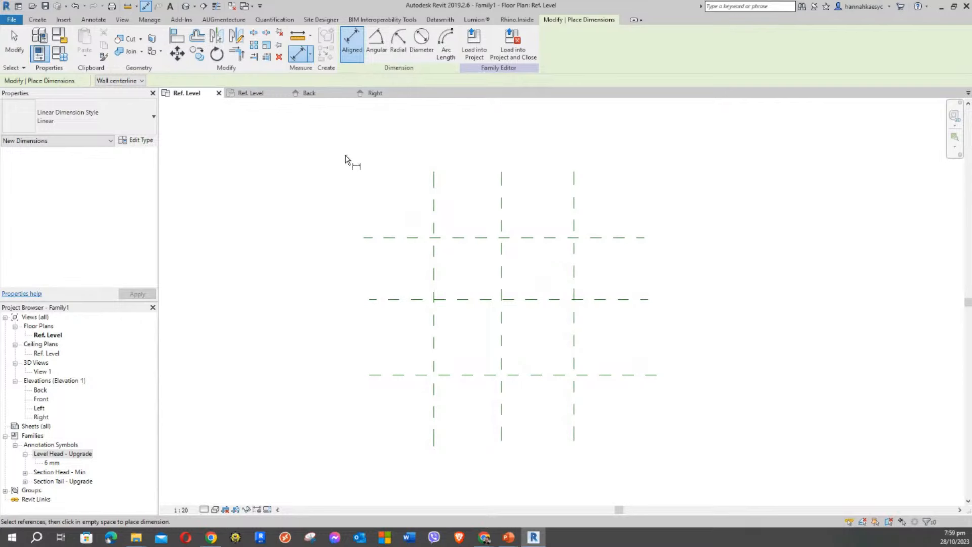
left_click(39, 19)
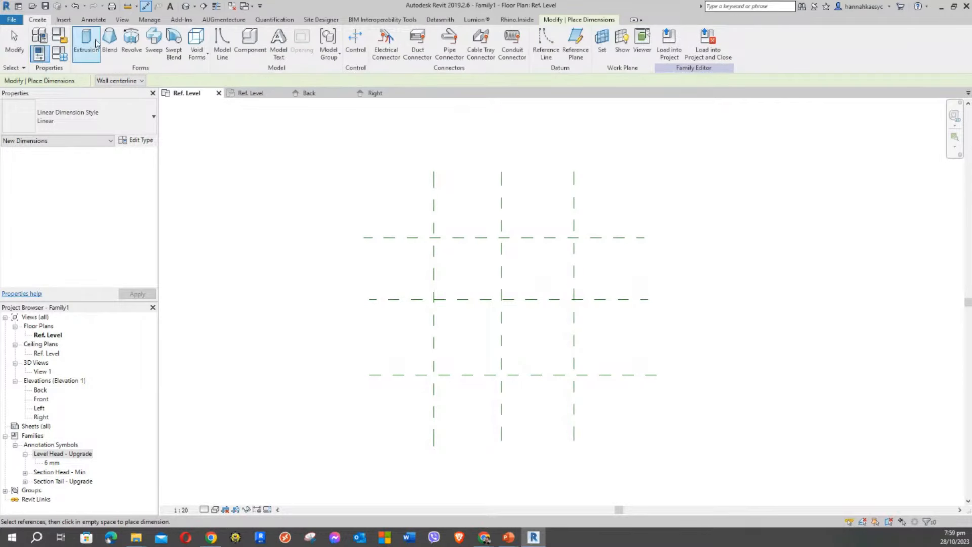
left_click(93, 20)
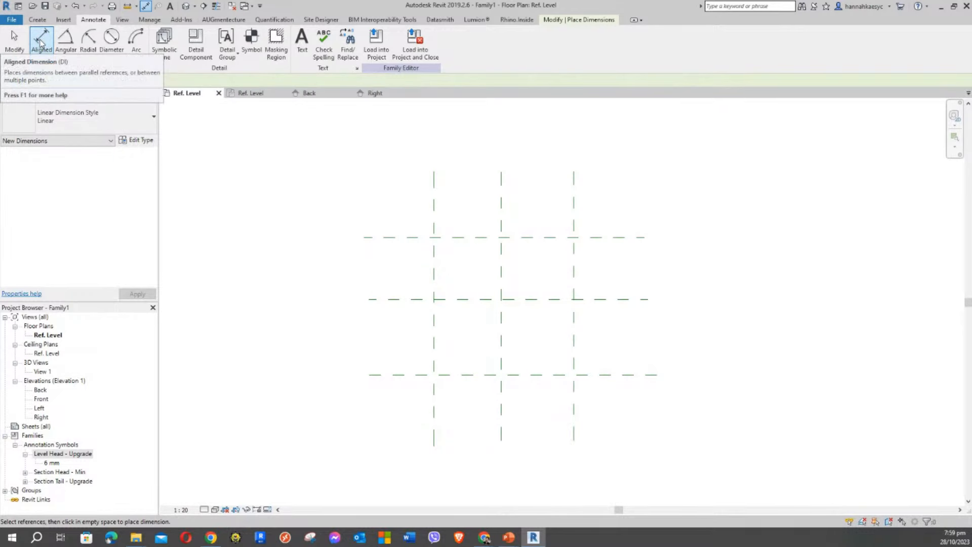
left_click(432, 212)
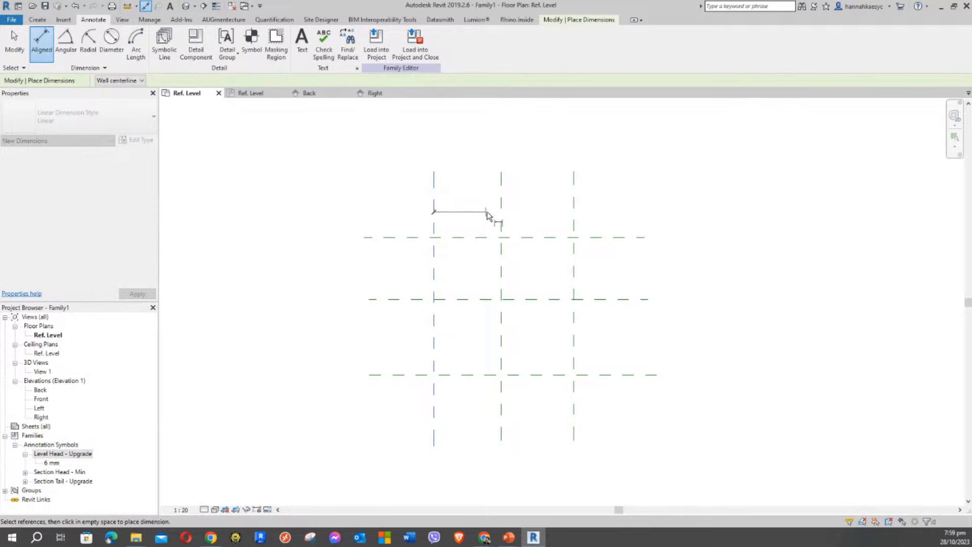
left_click(500, 219)
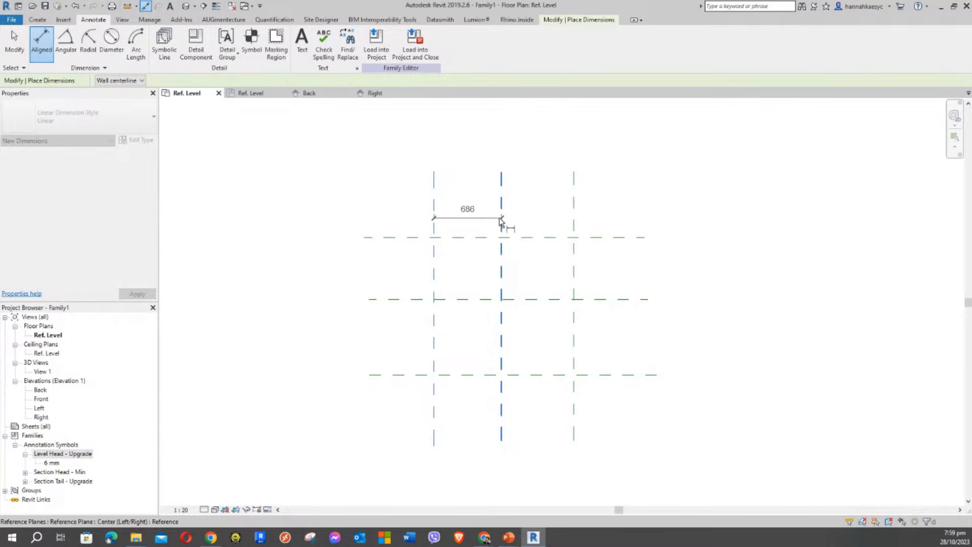
left_click(574, 222)
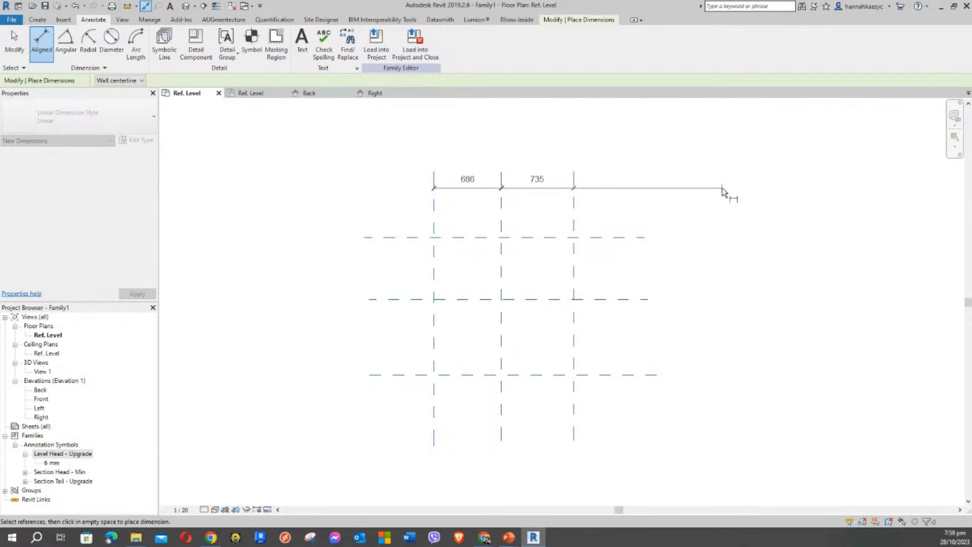
left_click(722, 192)
middle_click_drag(729, 221, 733, 238)
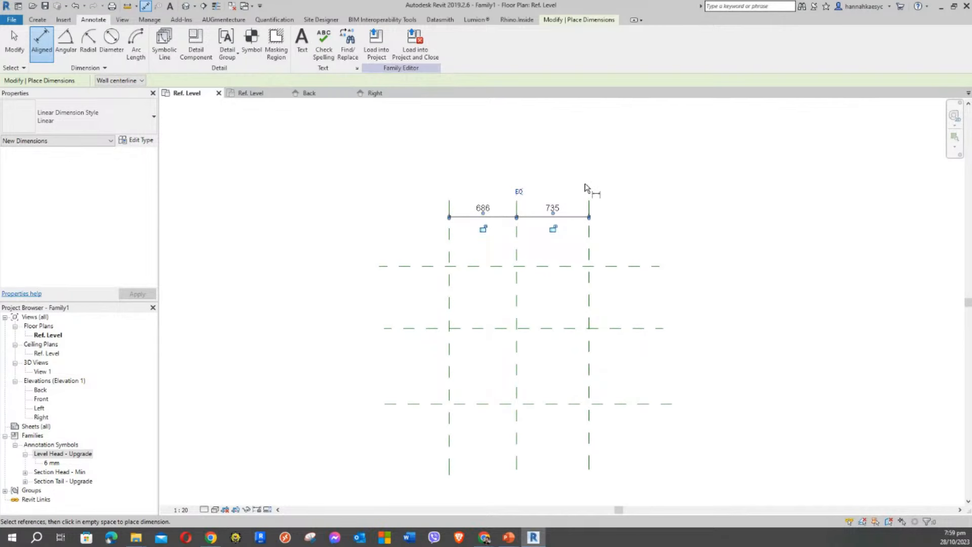
Apply the equality constraint to the dimension chain across the three vertical reference planes
scroll(535, 196, "up", 4)
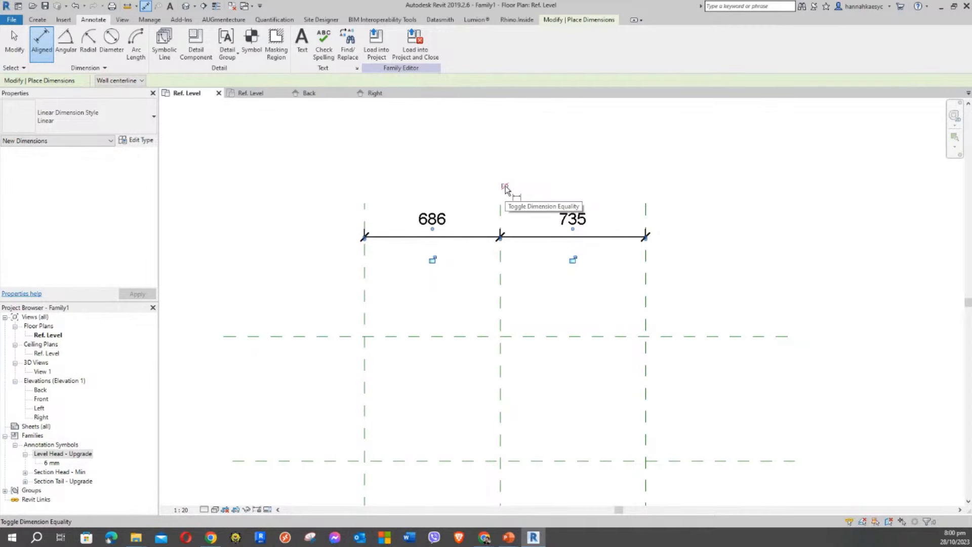
left_click(505, 187)
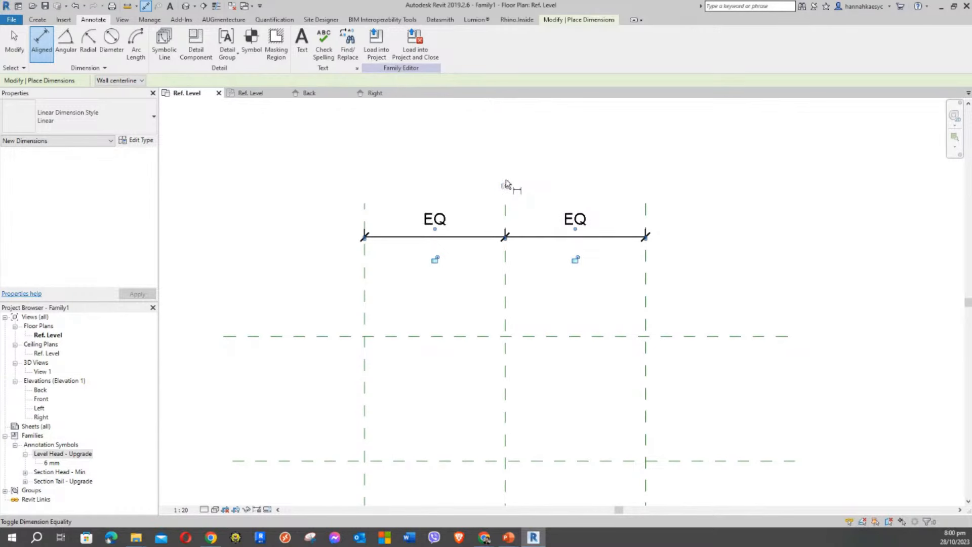
scroll(430, 152, "down", 2)
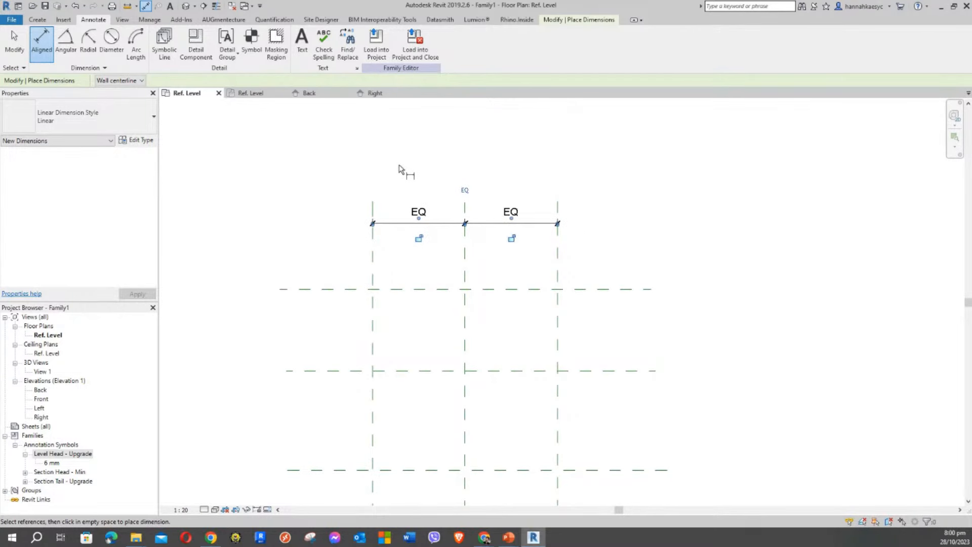
mouse_move(433, 229)
middle_mouse_down()
mouse_move(490, 201)
mouse_move(489, 147)
middle_mouse_up()
scroll(496, 188, "down", 1)
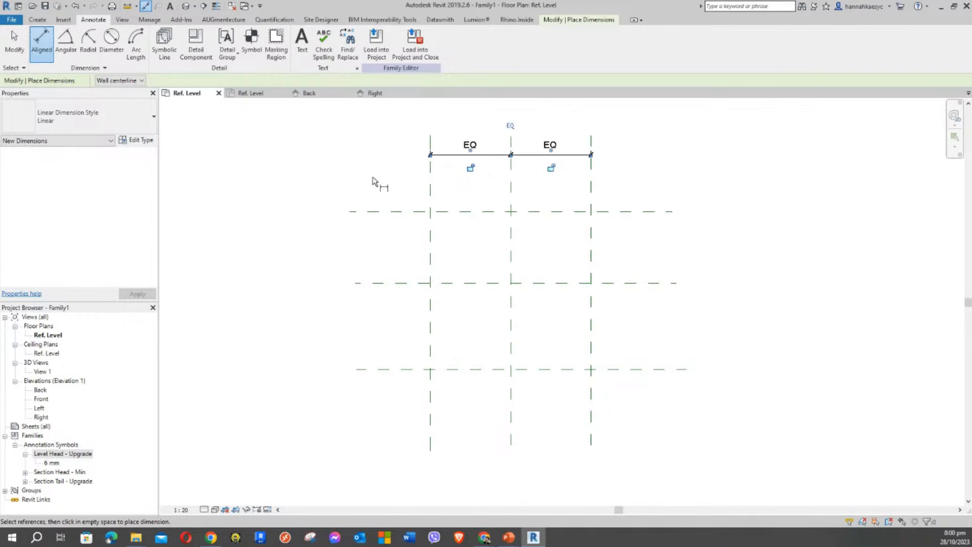
Place one continuous aligned dimension across the upper, center and lower horizontal reference planes, with its line near their left ends
left_click(372, 177)
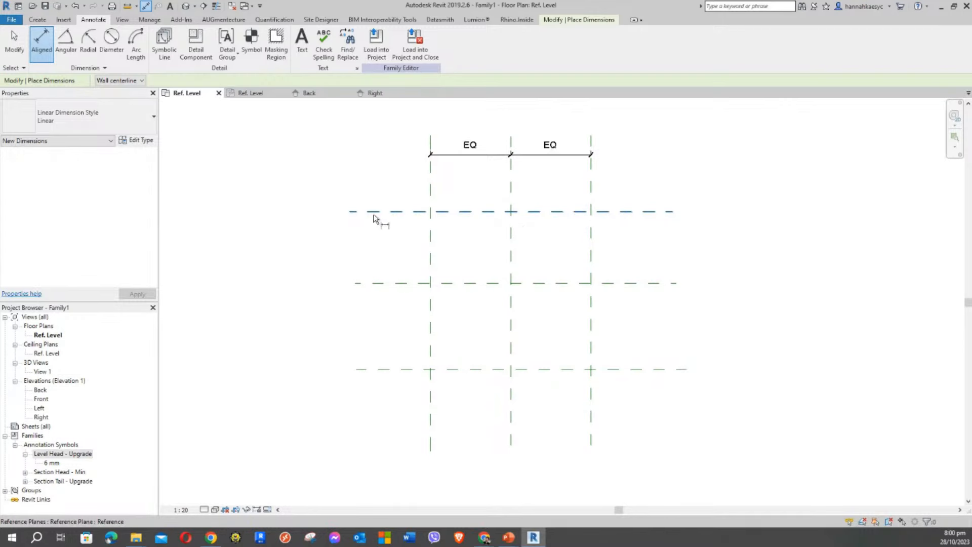
left_click(389, 213)
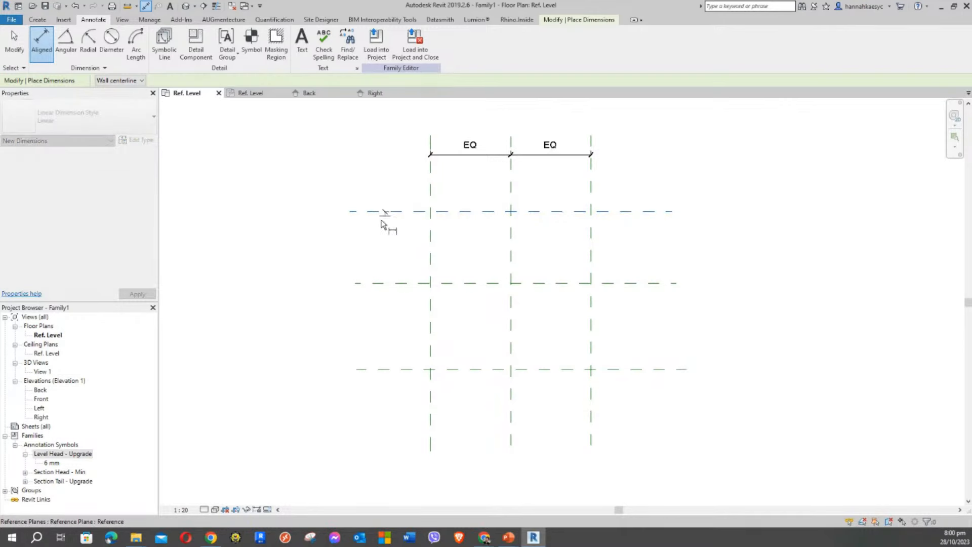
left_click(390, 283)
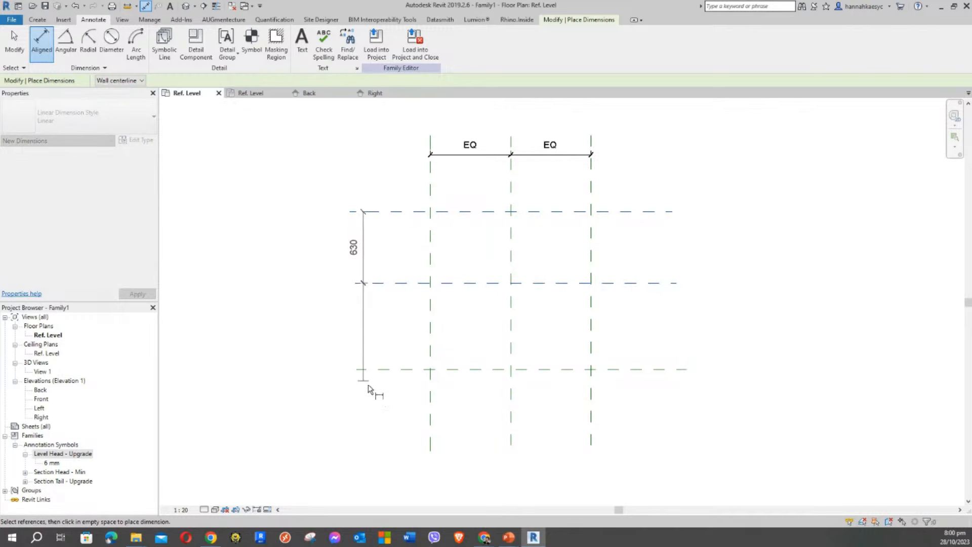
left_click(396, 371)
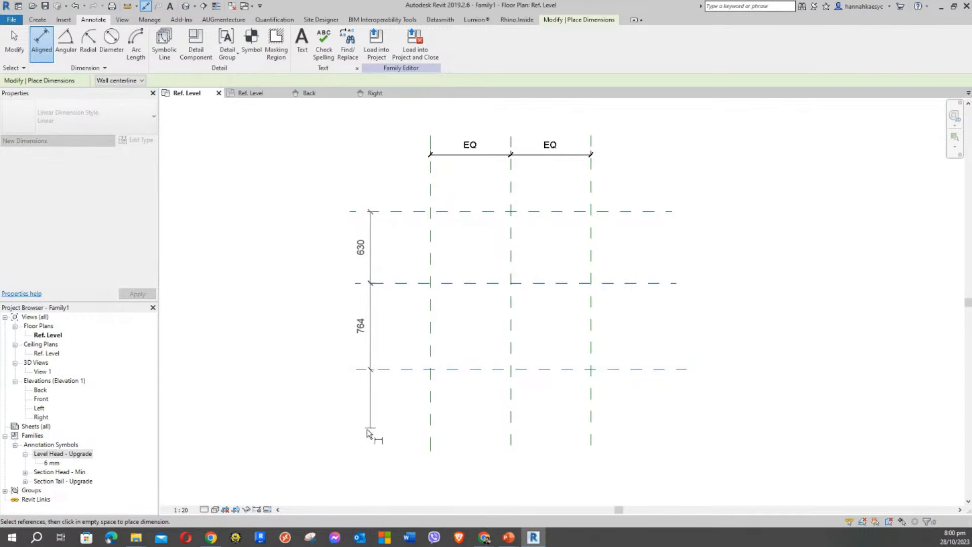
left_click(352, 455)
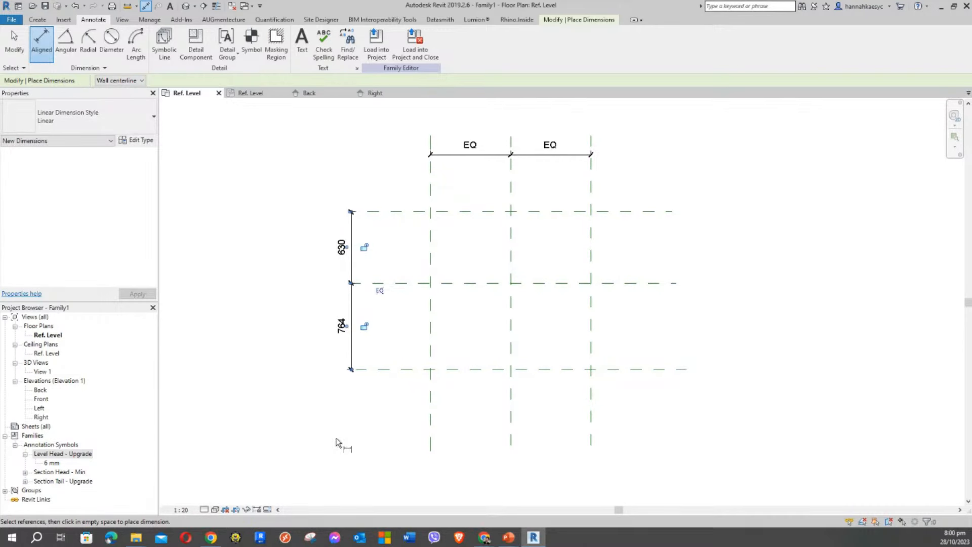
Apply the equality constraint to the dimension chain across the three horizontal reference planes and end the dimension command
scroll(404, 300, "up", 1)
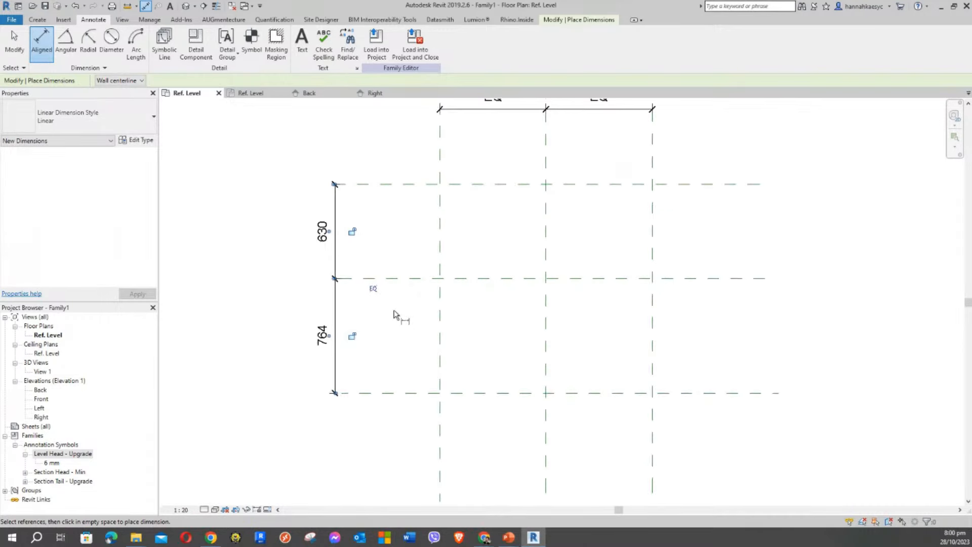
left_click(373, 289)
scroll(249, 277, "down", 2)
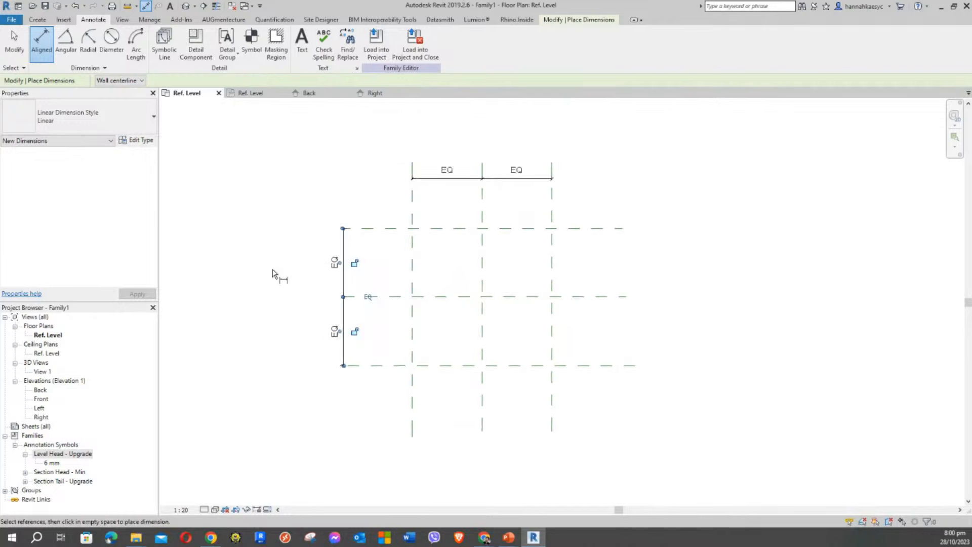
right_click(272, 270)
left_click(286, 283)
right_click(274, 278)
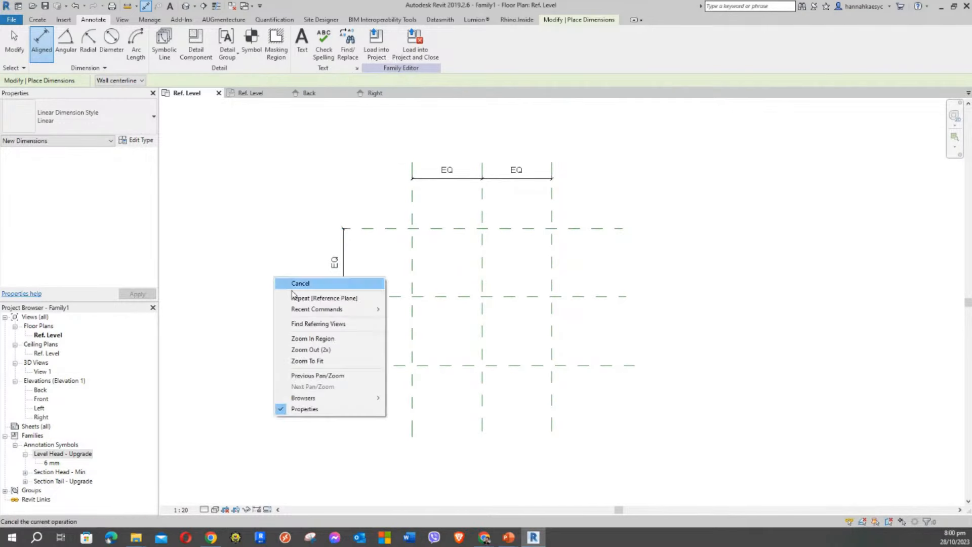
left_click(293, 287)
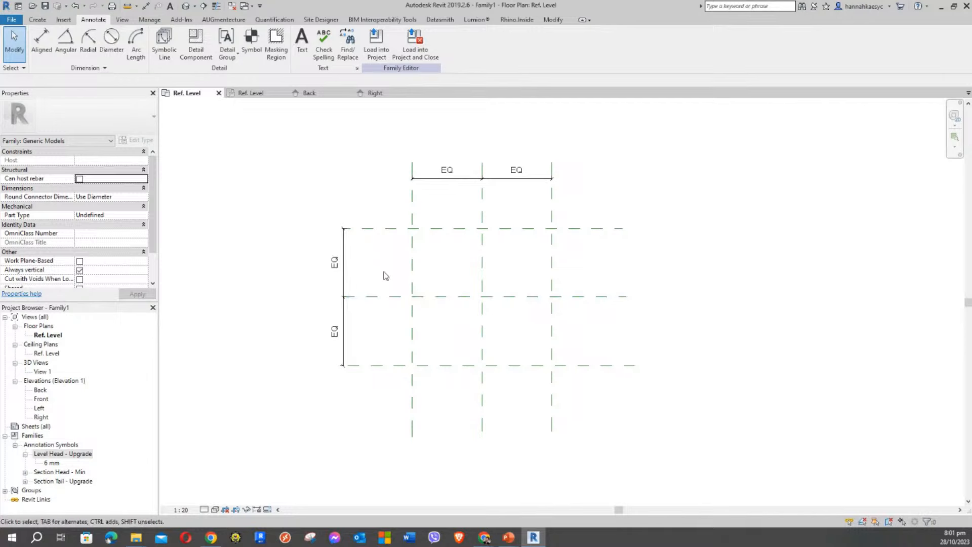
Move the right vertical plane to about 1780 mm from the left one, and the upper horizontal plane to about 1720 mm from the lower one
scroll(382, 254, "down", 1)
scroll(432, 186, "up", 1)
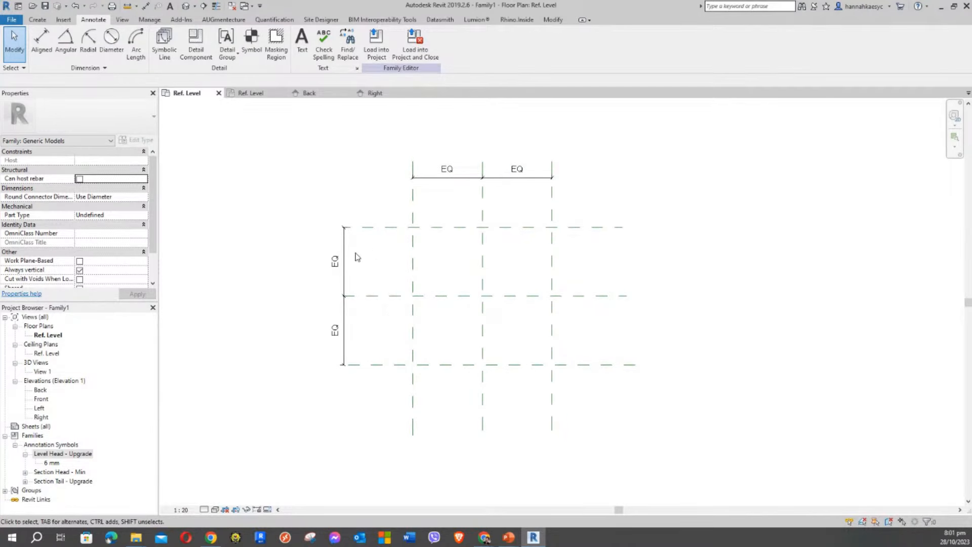
middle_click_drag(380, 226, 390, 230)
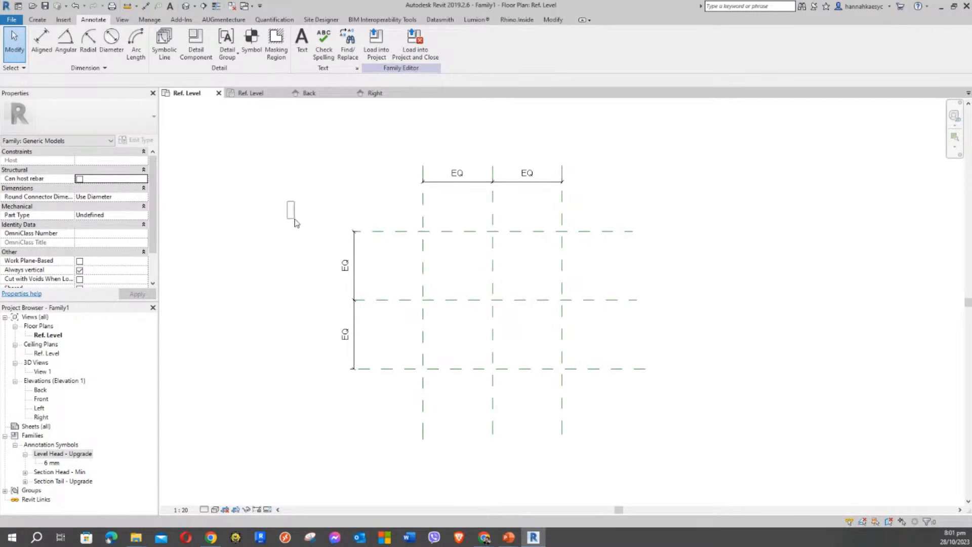
middle_click_drag(285, 198, 286, 223)
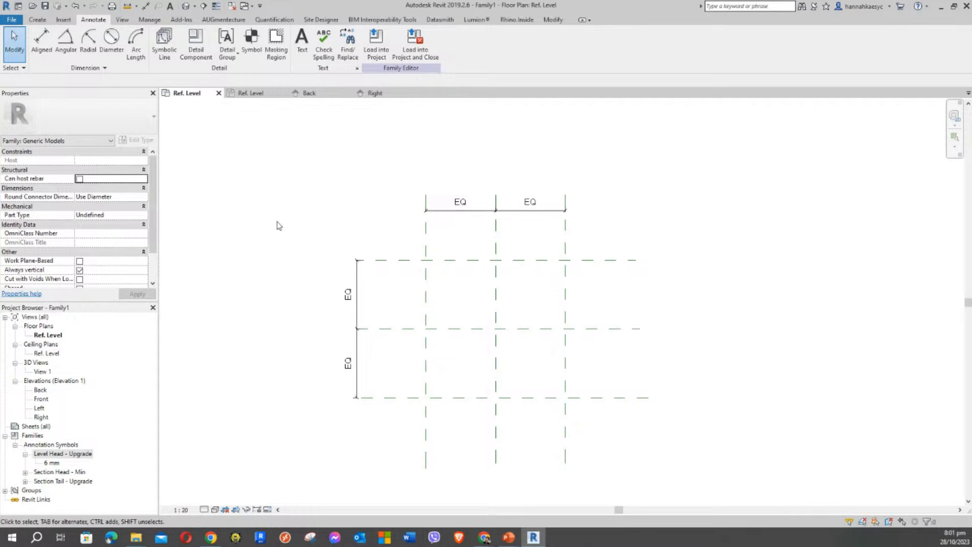
left_click(567, 233)
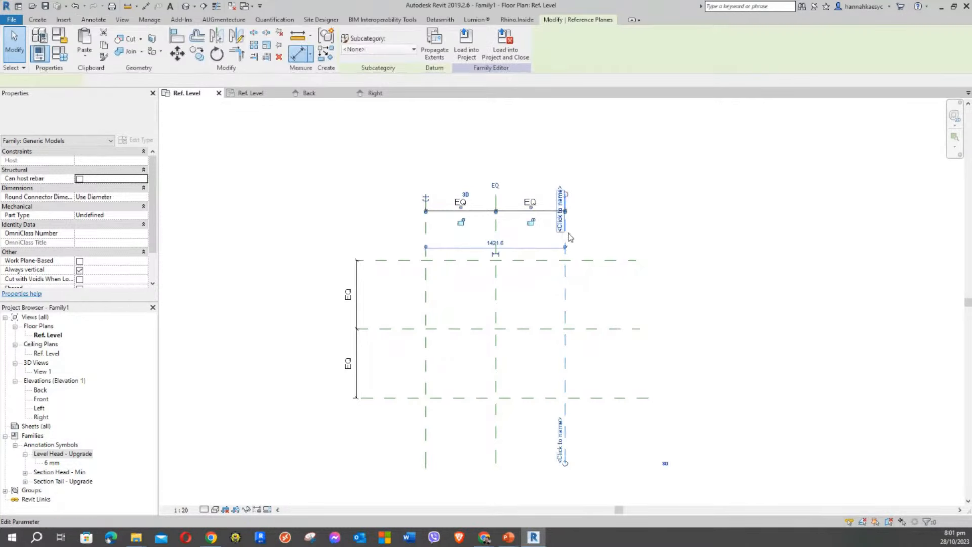
left_click(587, 295)
left_click(565, 293)
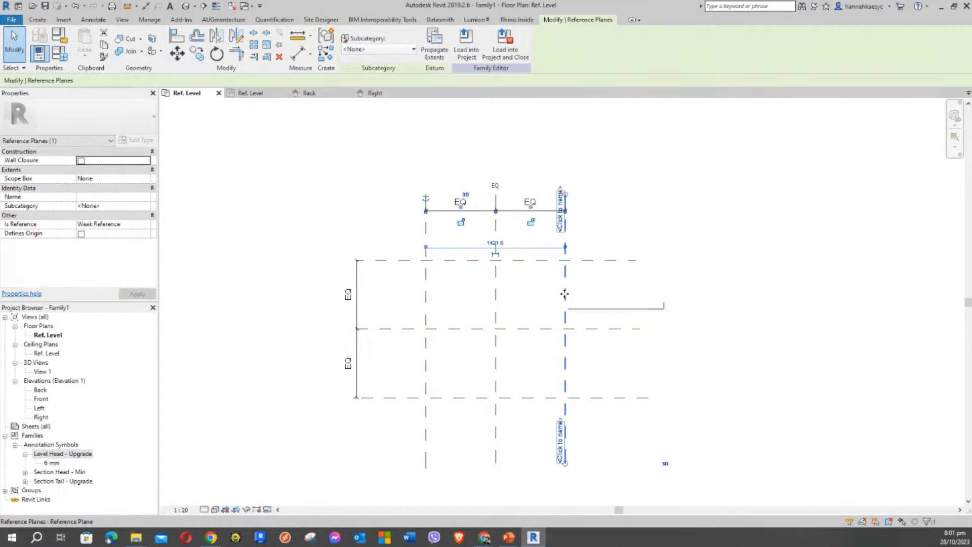
left_click_drag(565, 293, 601, 290)
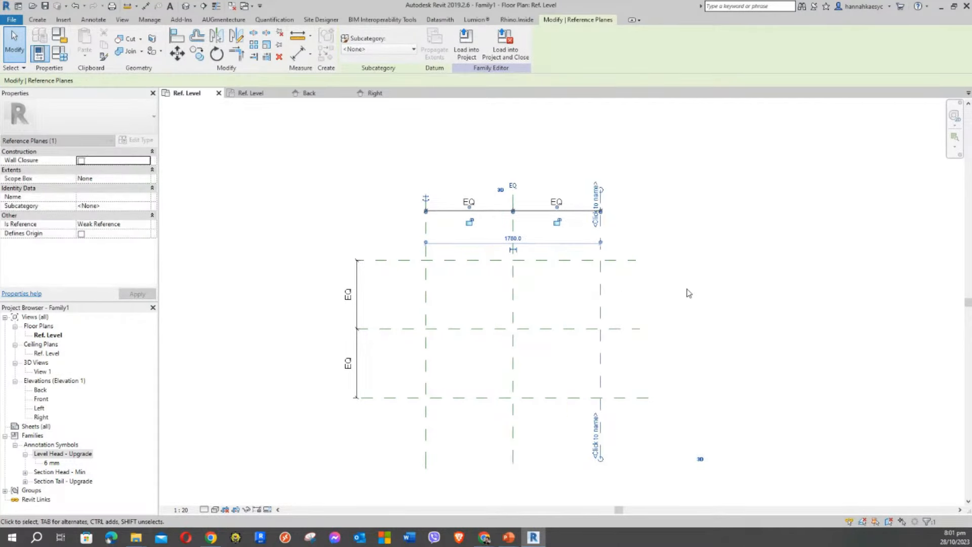
left_click(687, 289)
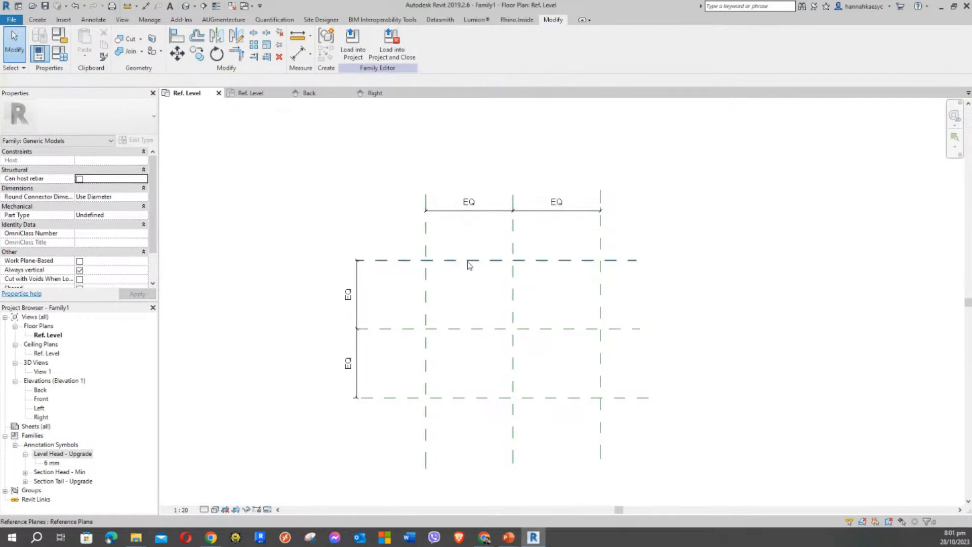
left_click_drag(462, 263, 467, 228)
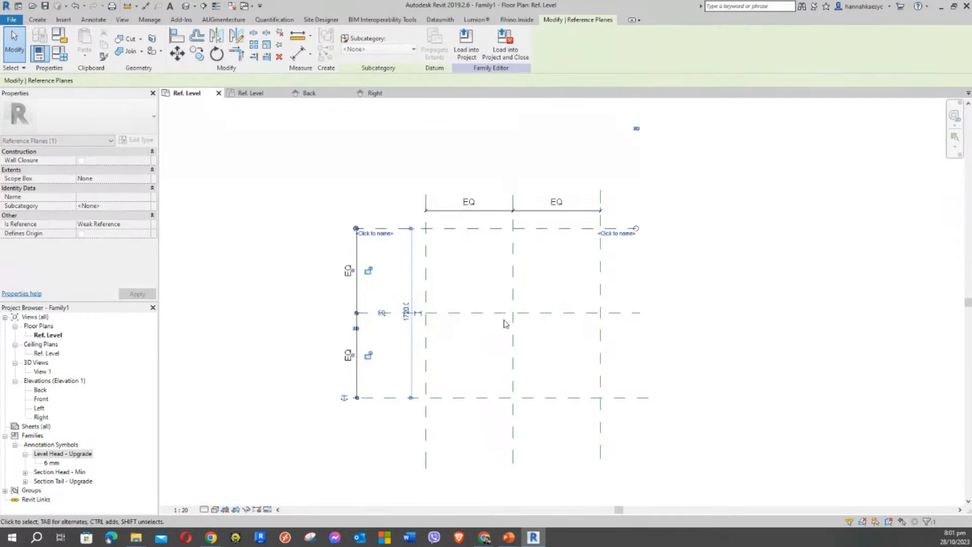
left_click(375, 282)
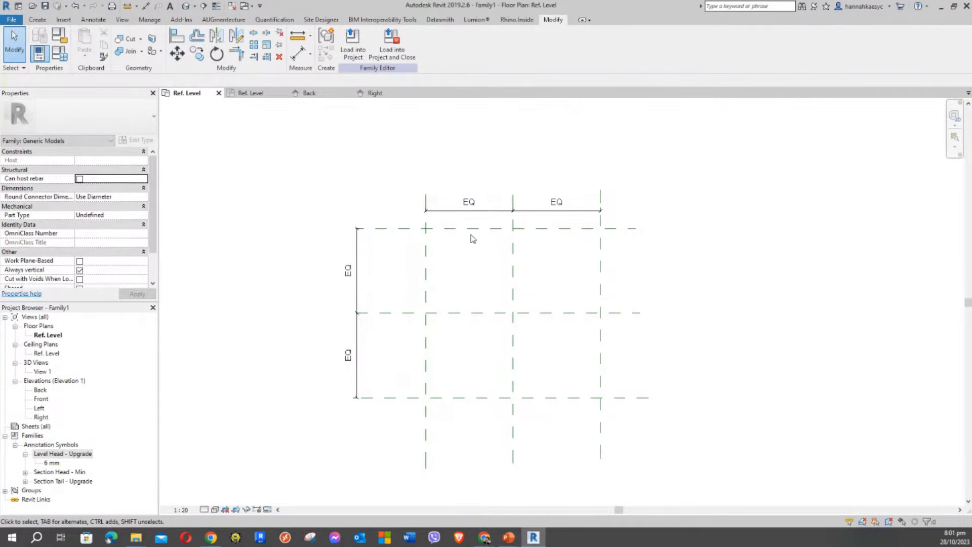
Move the upper horizontal plane to about 1480 mm from the lower one, and the right vertical plane to about 1520 mm from the left one
left_click_drag(471, 225, 470, 249, "ctrl")
left_click_drag(469, 249, 470, 251)
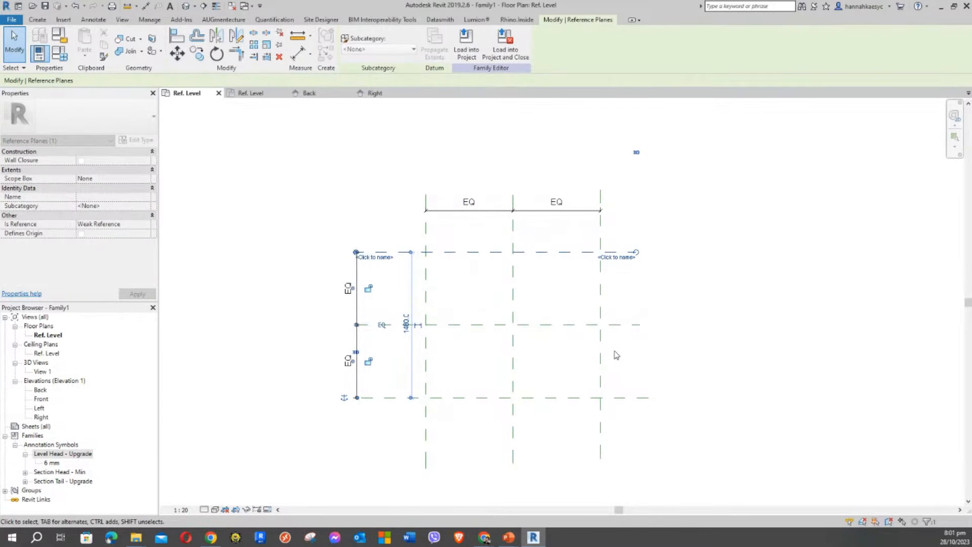
left_click(601, 349)
left_click_drag(600, 347, 574, 346)
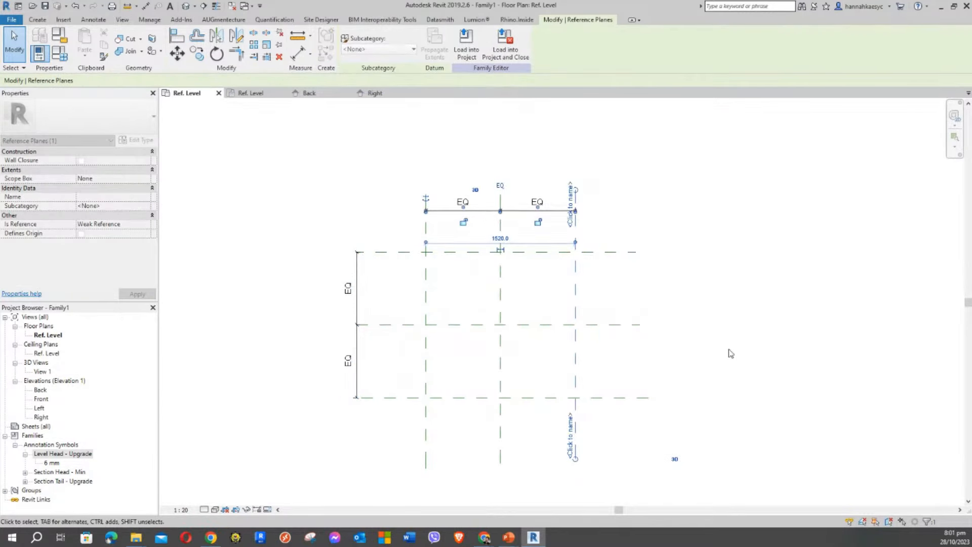
left_click(728, 356)
middle_click_drag(727, 361, 730, 331)
middle_click_drag(369, 172, 368, 187)
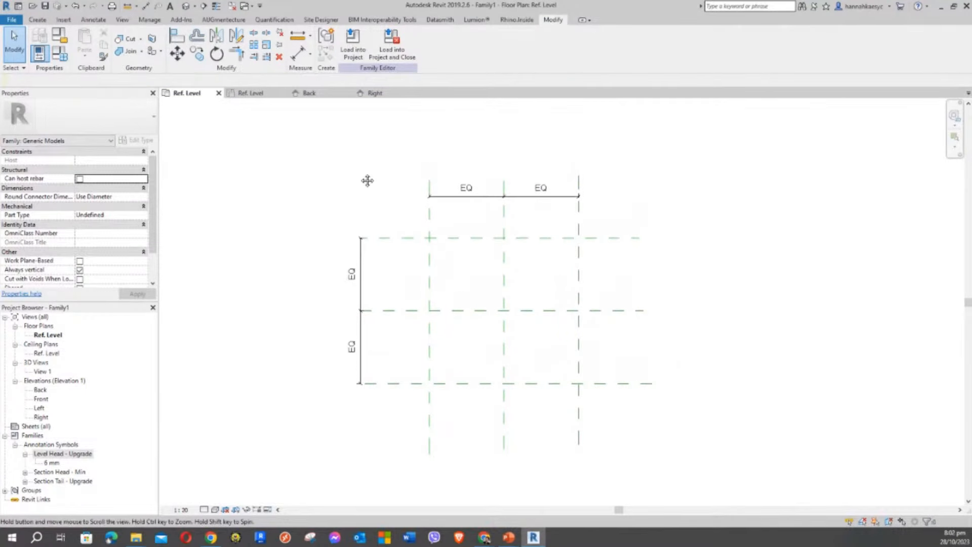
Place an aligned dimension between the outer left and right vertical reference planes, with its line above the existing equality dimension
left_click(39, 20)
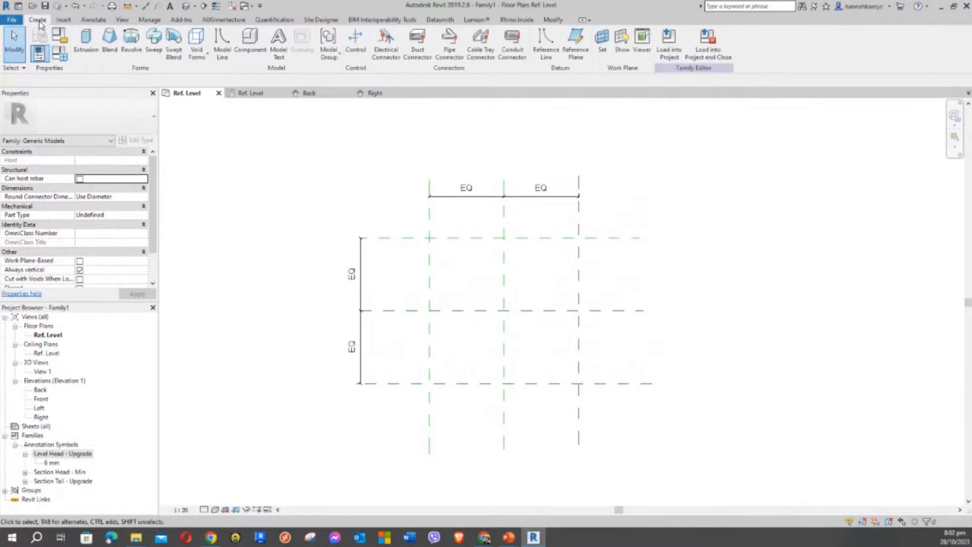
left_click(93, 19)
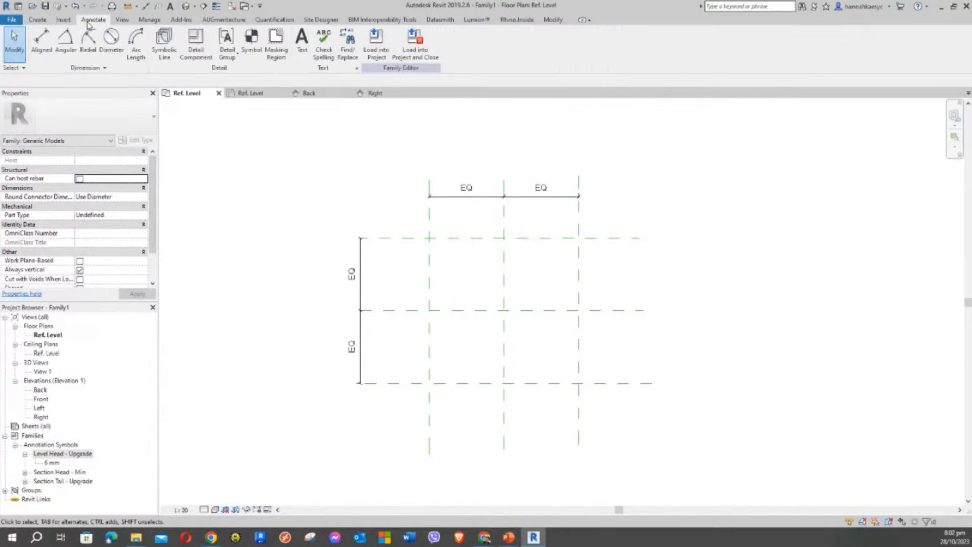
left_click(41, 40)
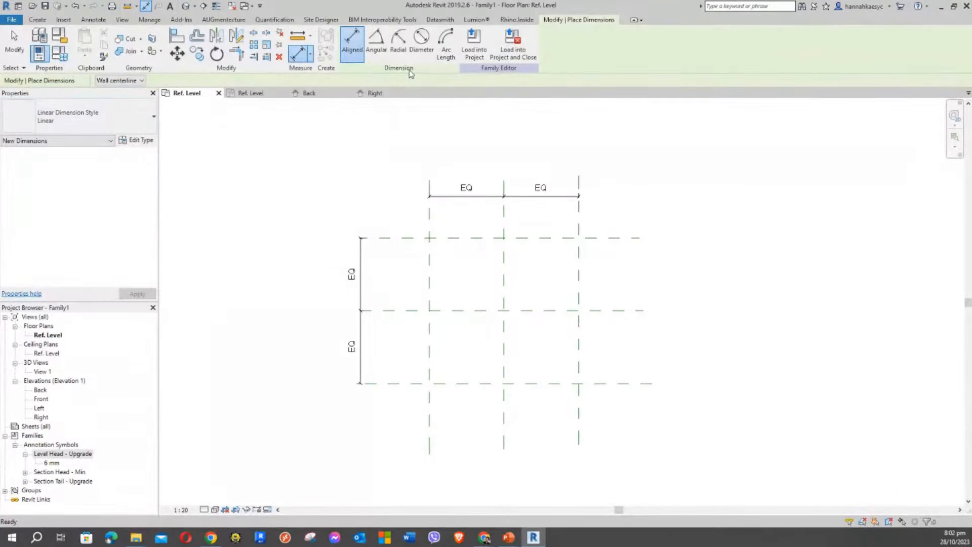
left_click(93, 20)
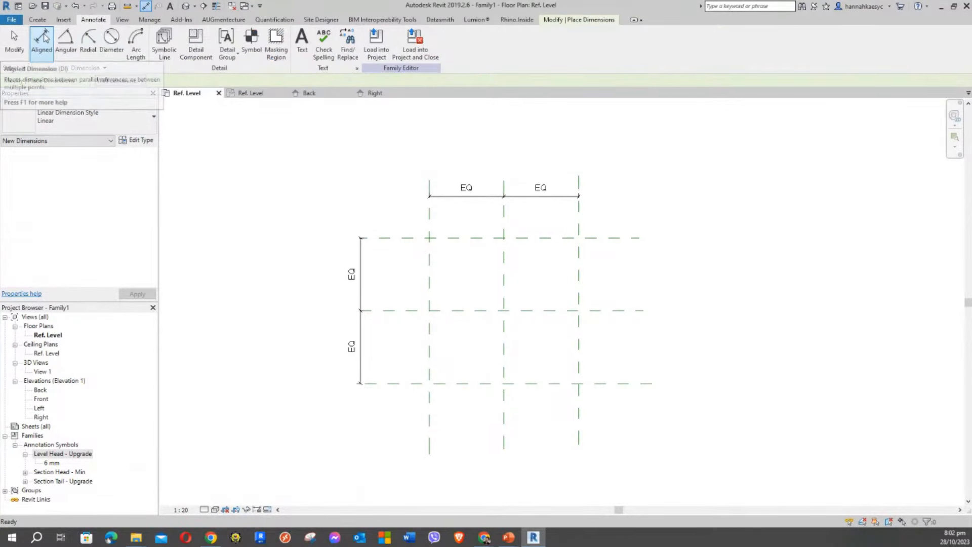
left_click(48, 51)
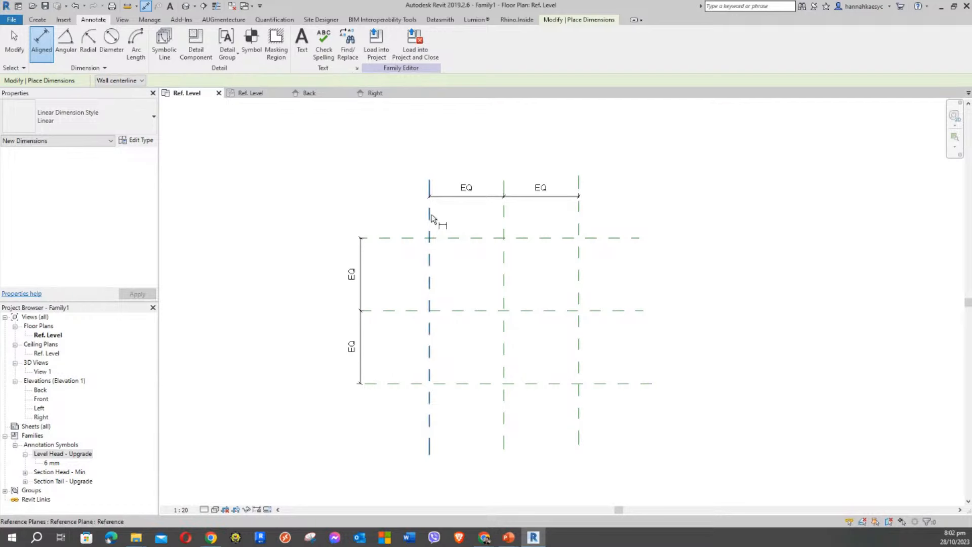
left_click(430, 217)
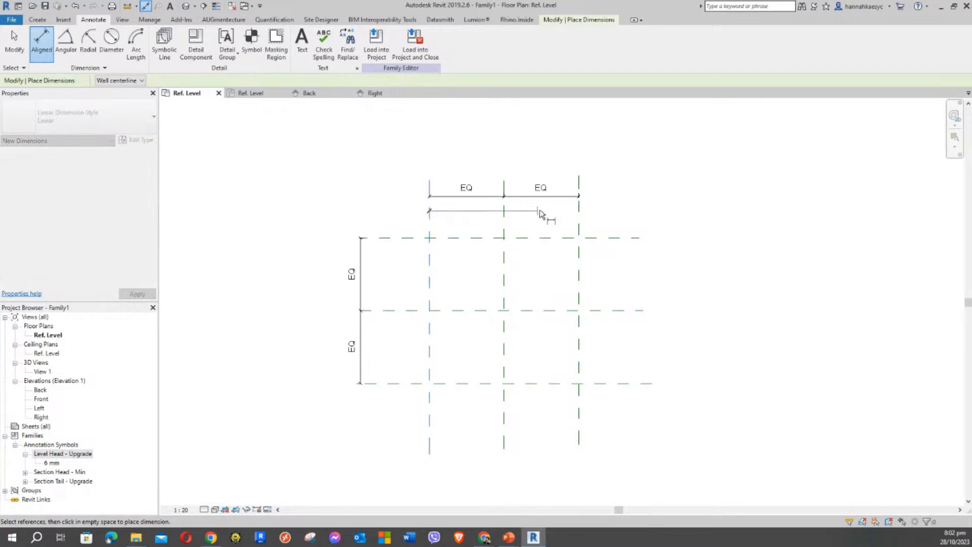
left_click(580, 217)
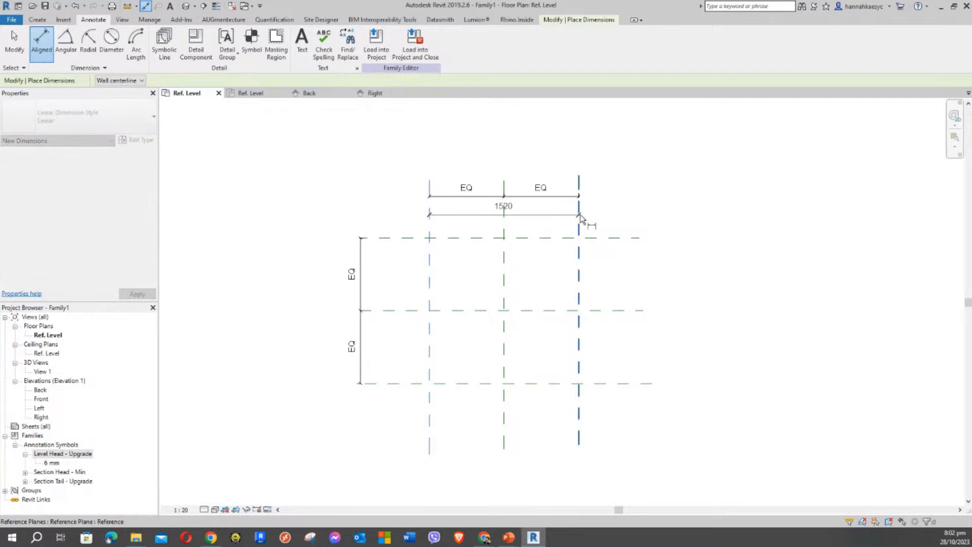
left_click(641, 149)
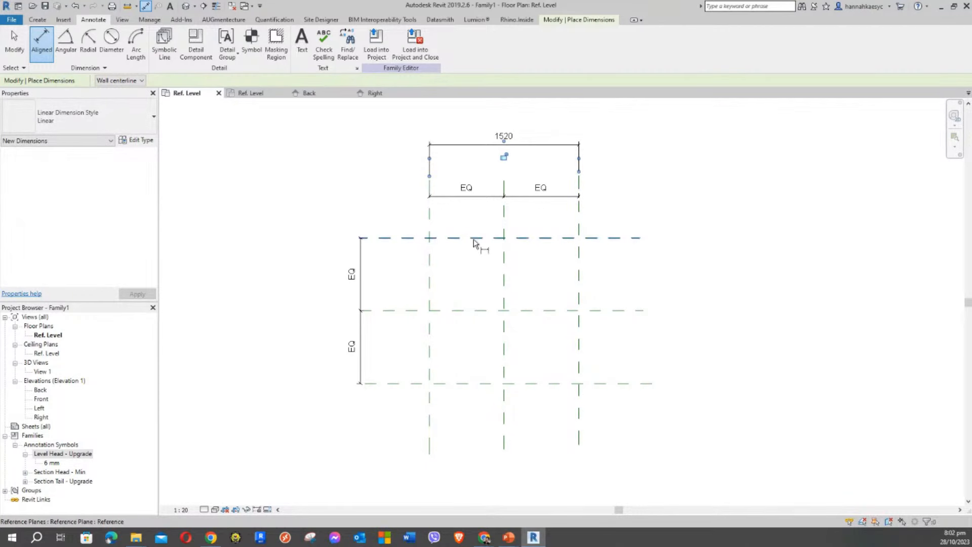
Place an aligned dimension between the upper and lower horizontal reference planes, left of the existing equality dimension, and end the dimension command
left_click(406, 238)
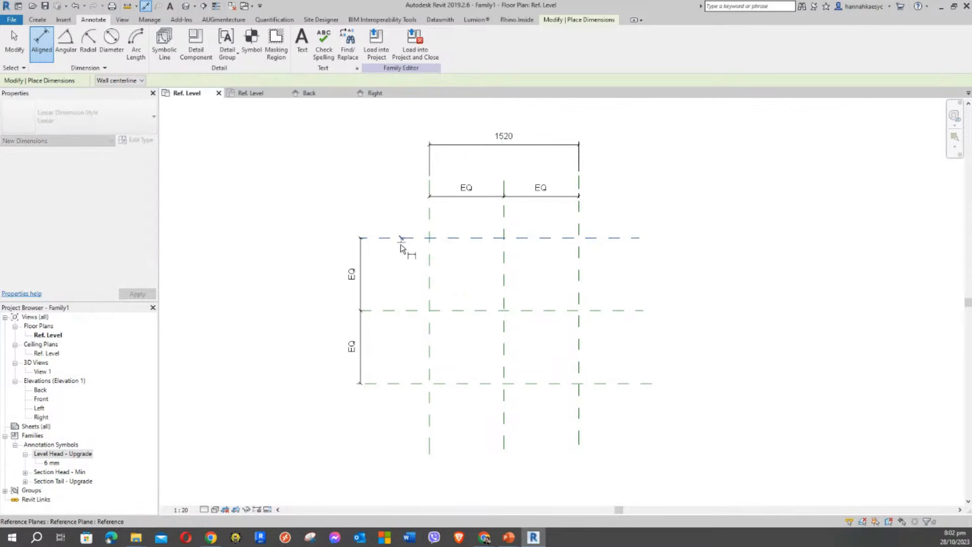
left_click(410, 386)
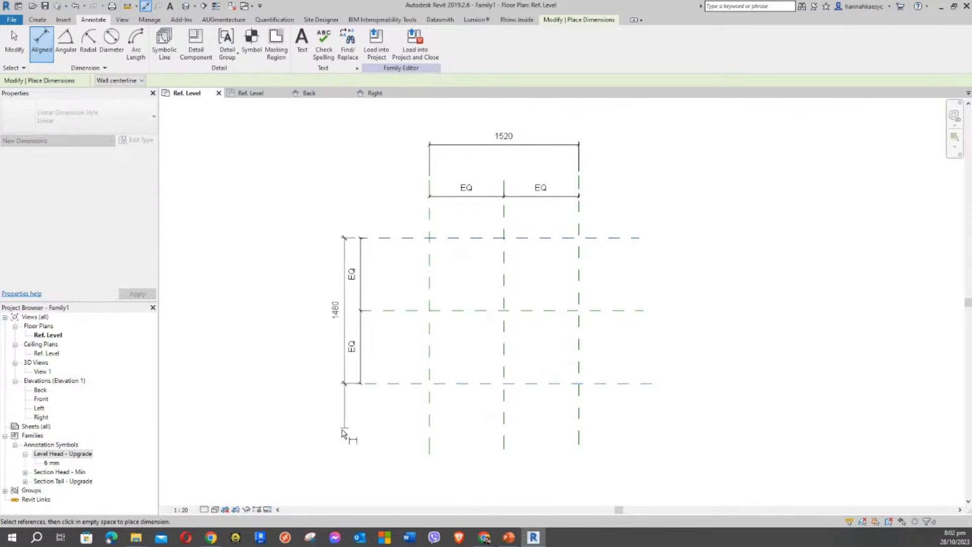
left_click(320, 455)
middle_click_drag(271, 325, 269, 313)
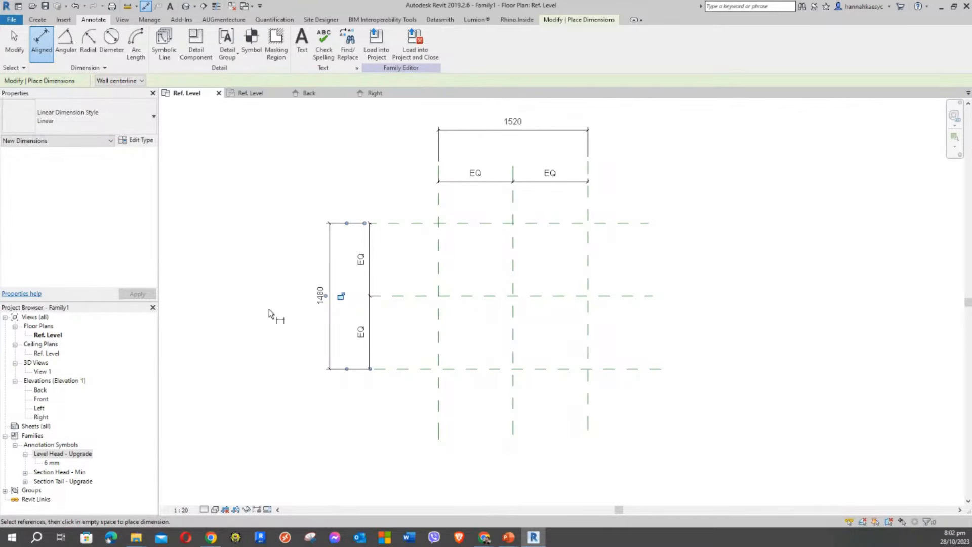
key("Escape")
key("Escape")
Move the overall dimension line of the vertical planes down closer to the equality dimension beneath it and deselect it
middle_click_drag(260, 248, 272, 280)
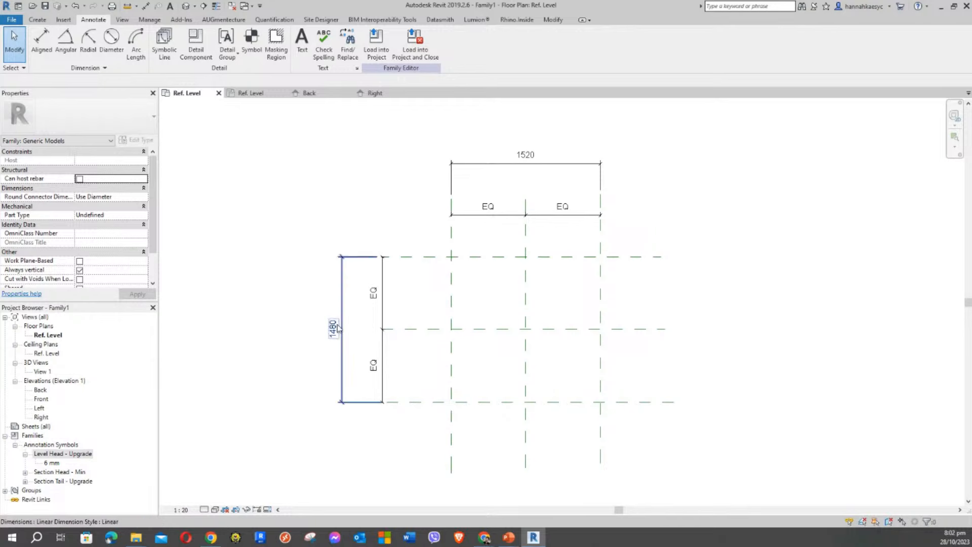
middle_click_drag(284, 258, 273, 242)
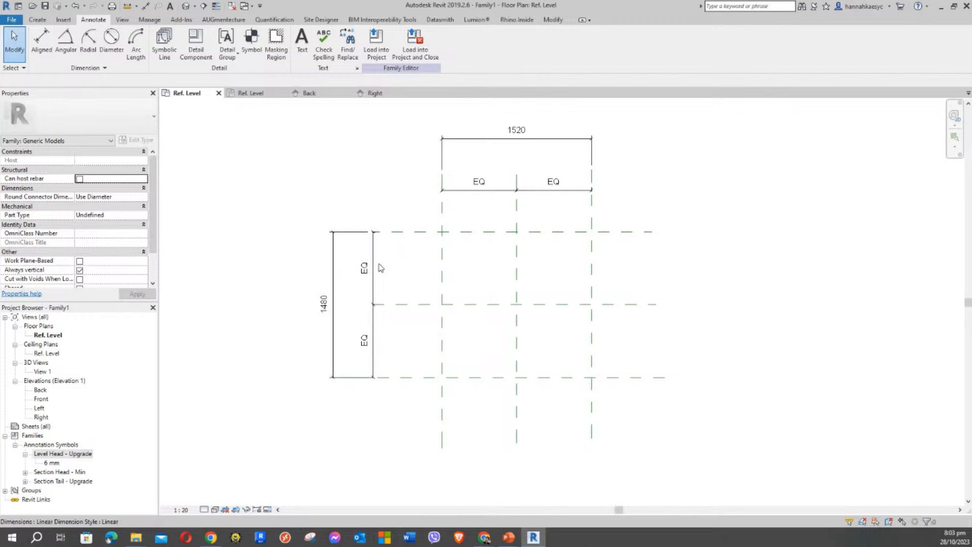
middle_click_drag(406, 266, 412, 213)
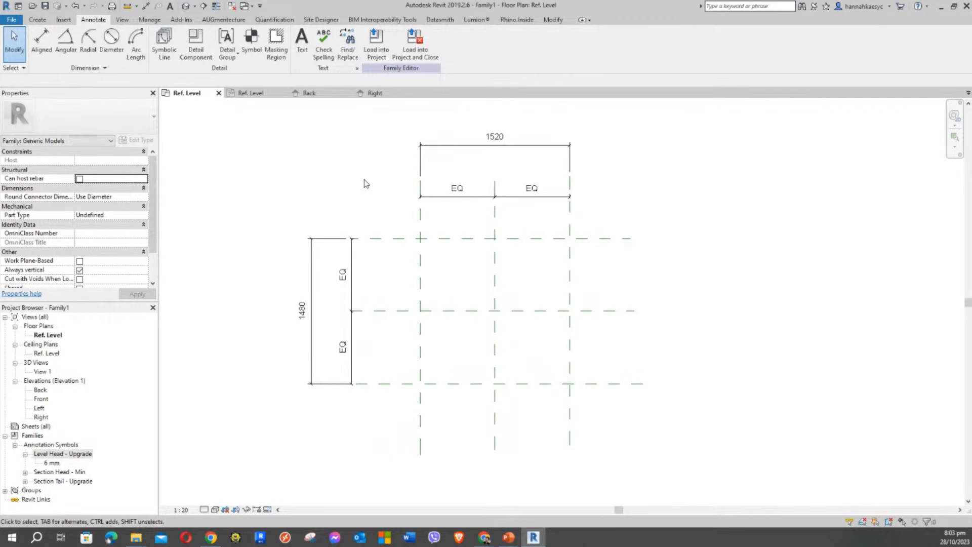
left_click(467, 153)
left_click_drag(468, 153, 462, 160)
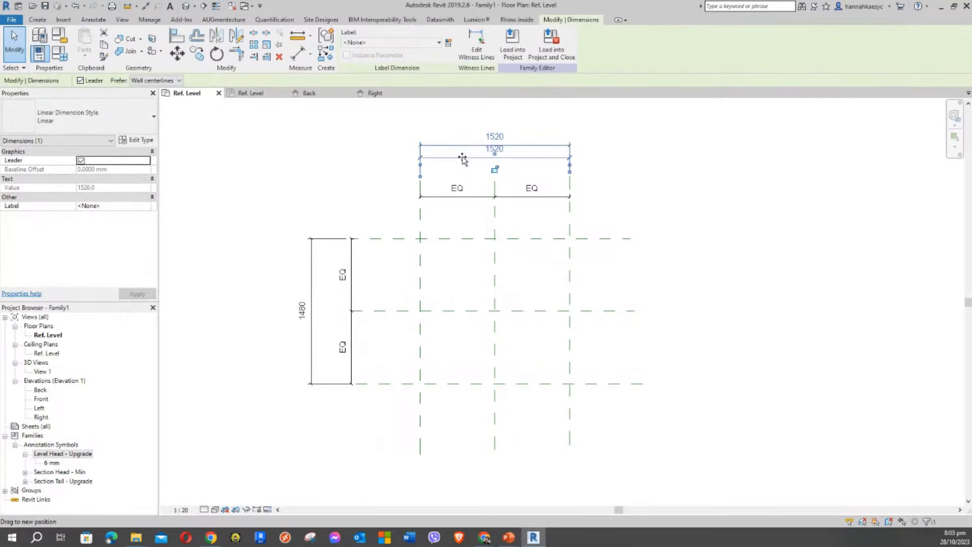
left_click(448, 139)
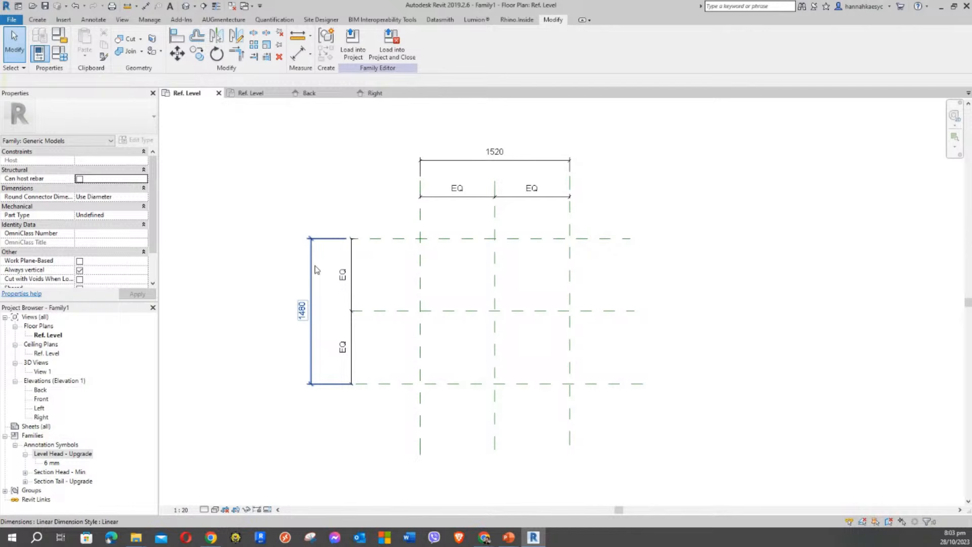
middle_click_drag(308, 160, 320, 168)
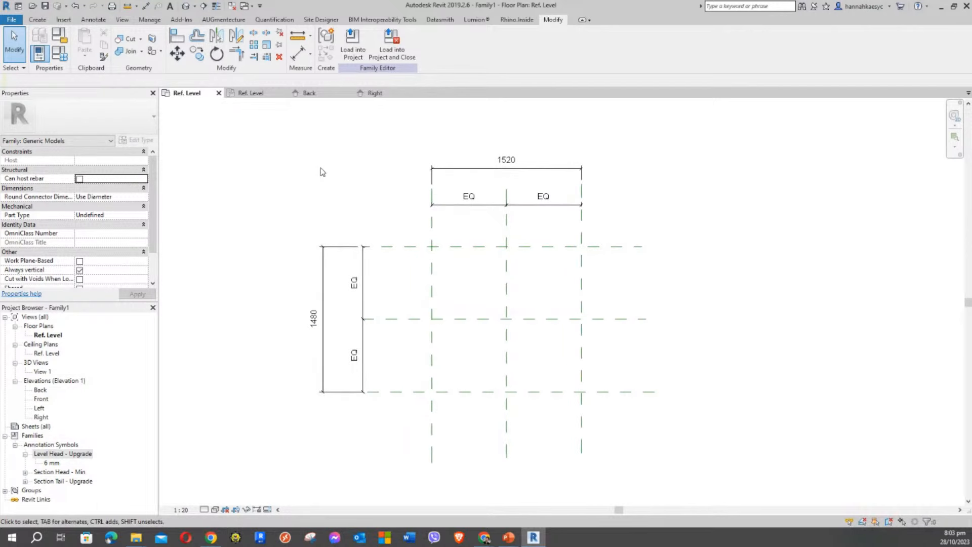
scroll(320, 171, "down", 2)
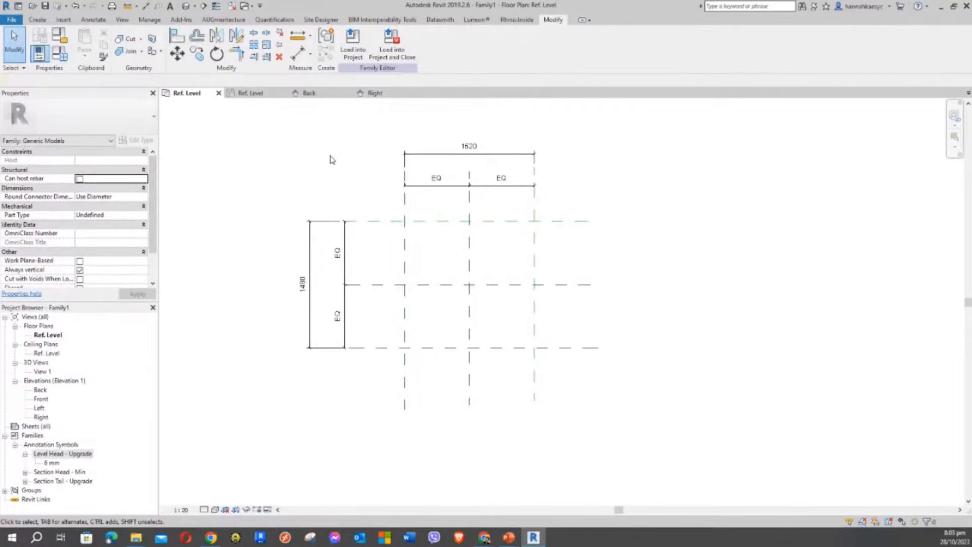
middle_click_drag(332, 158, 350, 189)
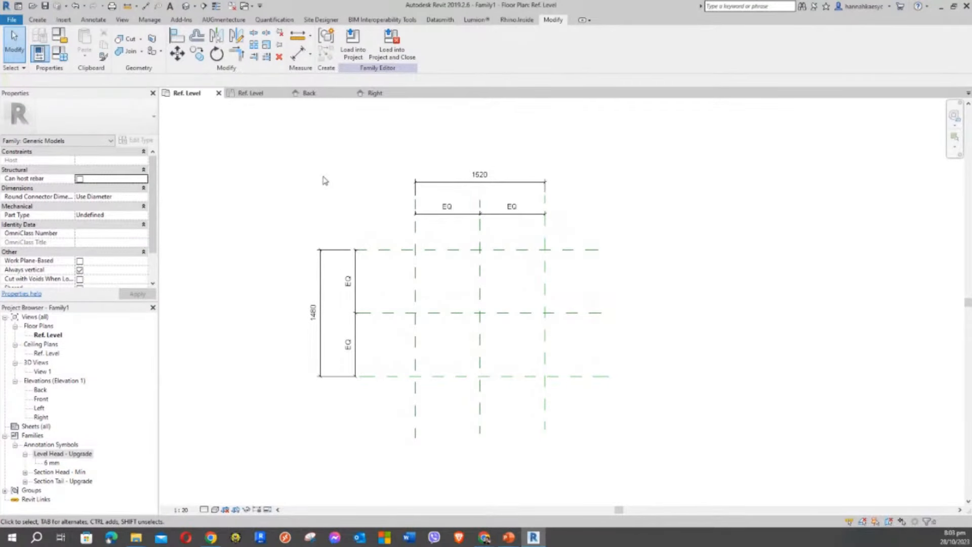
scroll(354, 187, "up", 2)
left_click(528, 193)
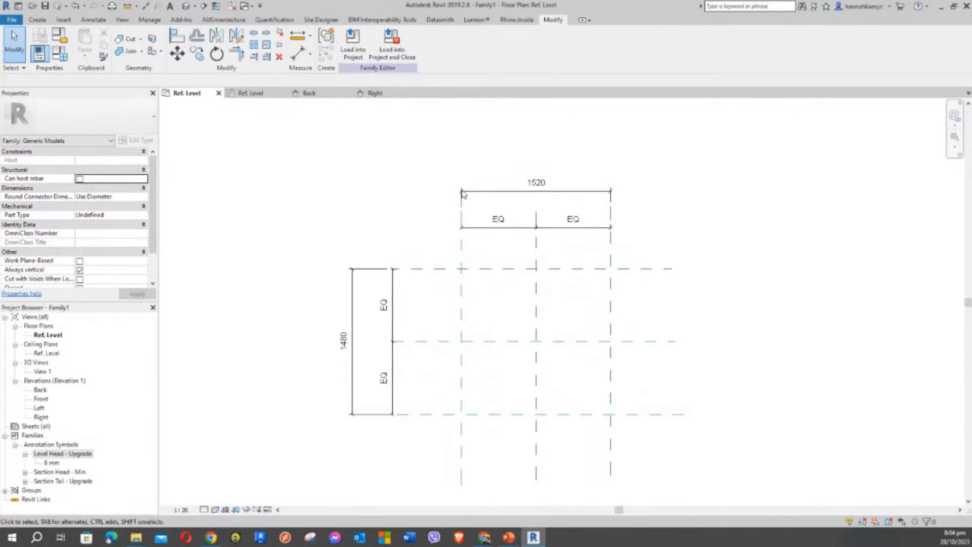
left_click(516, 192)
left_click(363, 186)
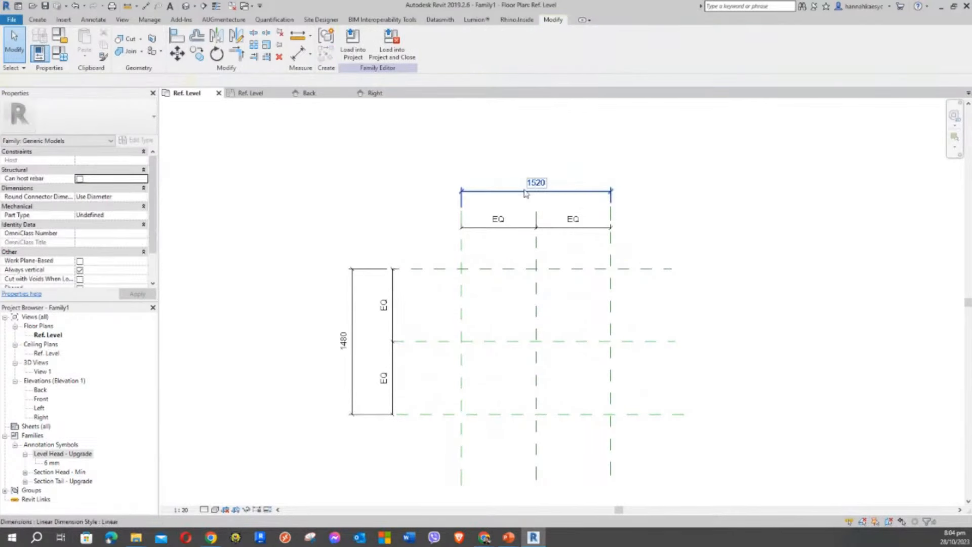
left_click(527, 193)
left_click(379, 189)
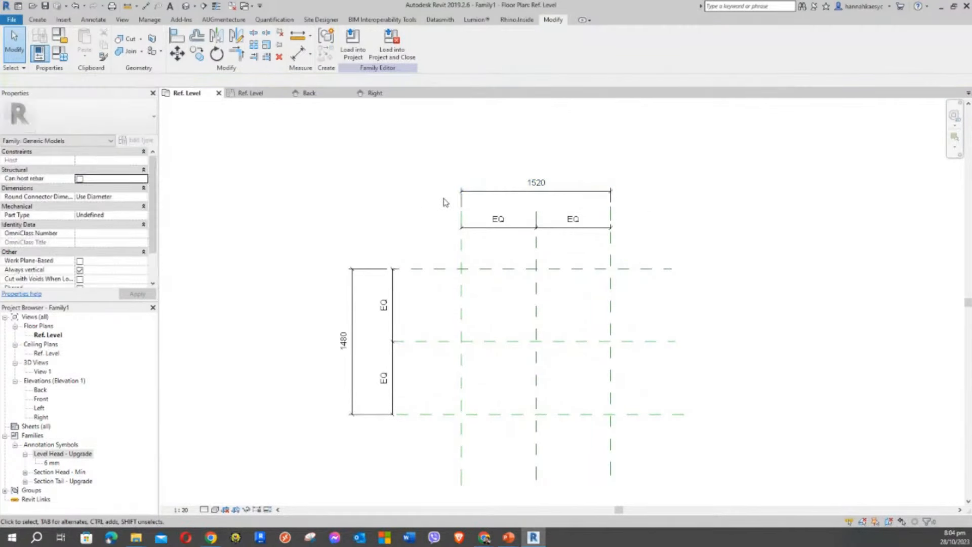
left_click(513, 188)
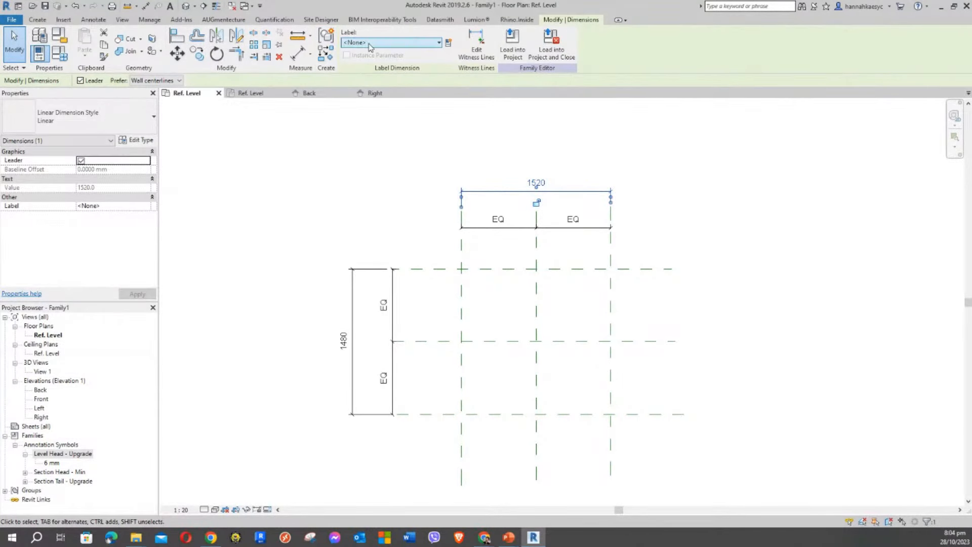
left_click(369, 144)
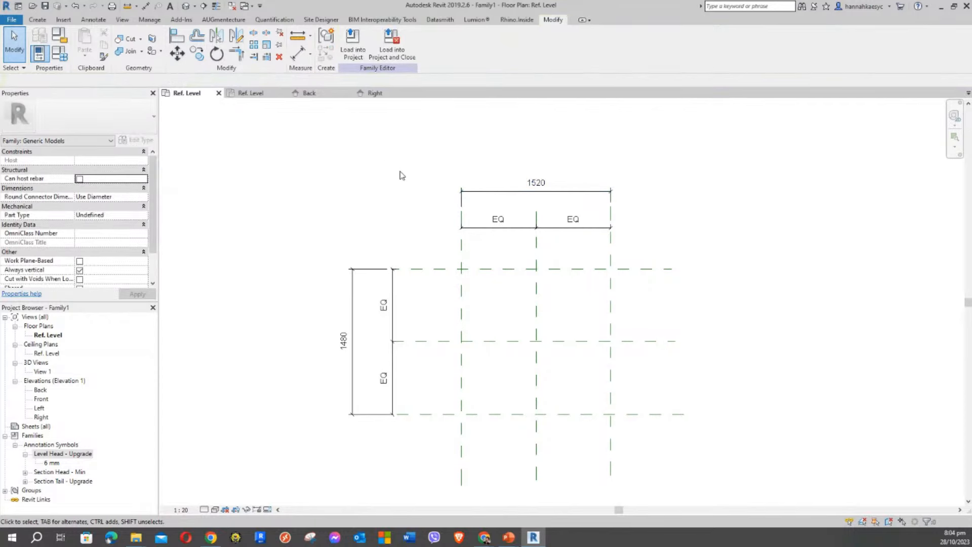
Start a new label parameter for the overall dimension between the outer vertical reference planes and name it LENGTH
left_click(495, 197)
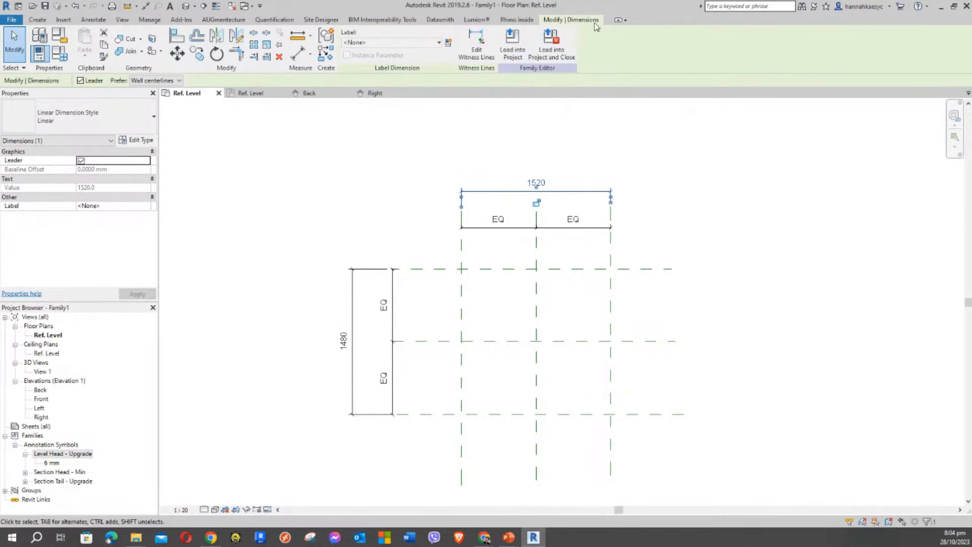
left_click(393, 45)
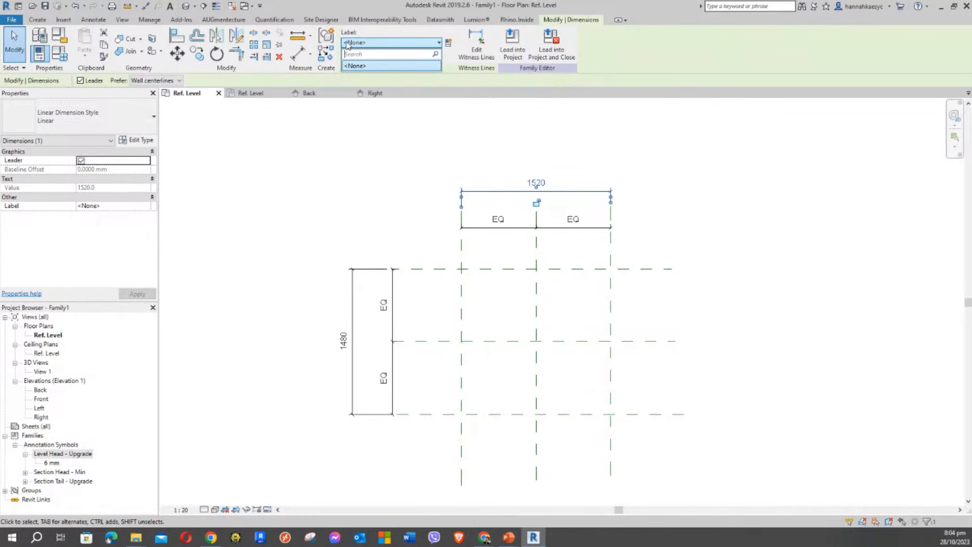
left_click(373, 42)
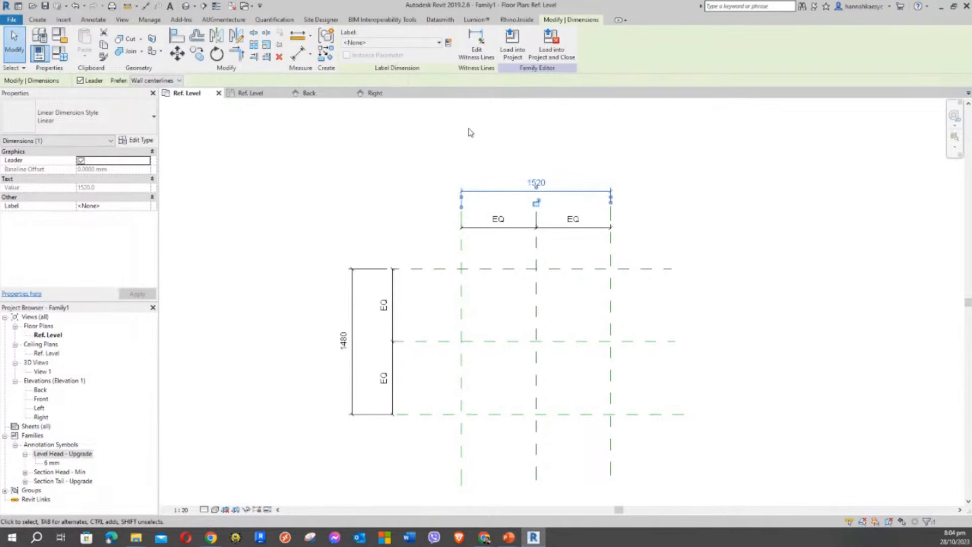
left_click(448, 42)
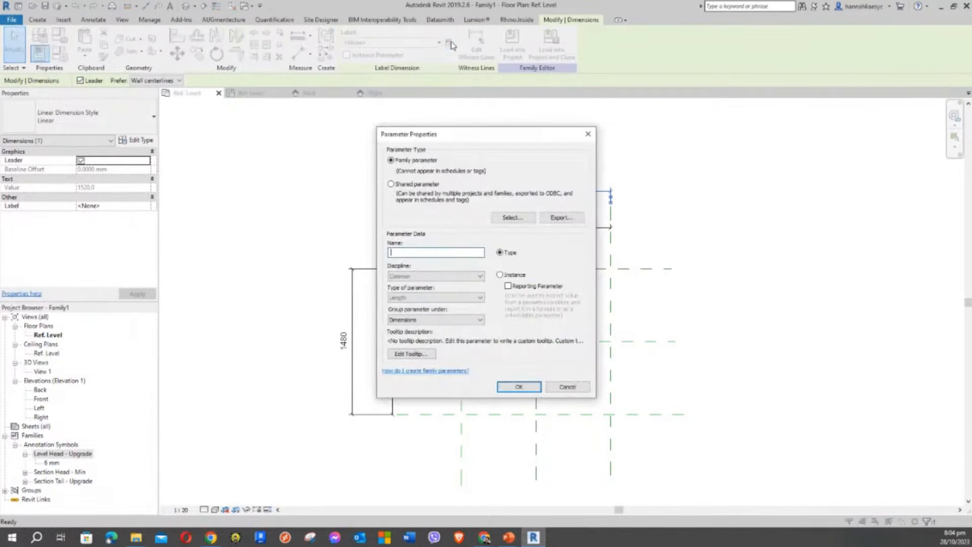
left_click_drag(456, 135, 308, 92)
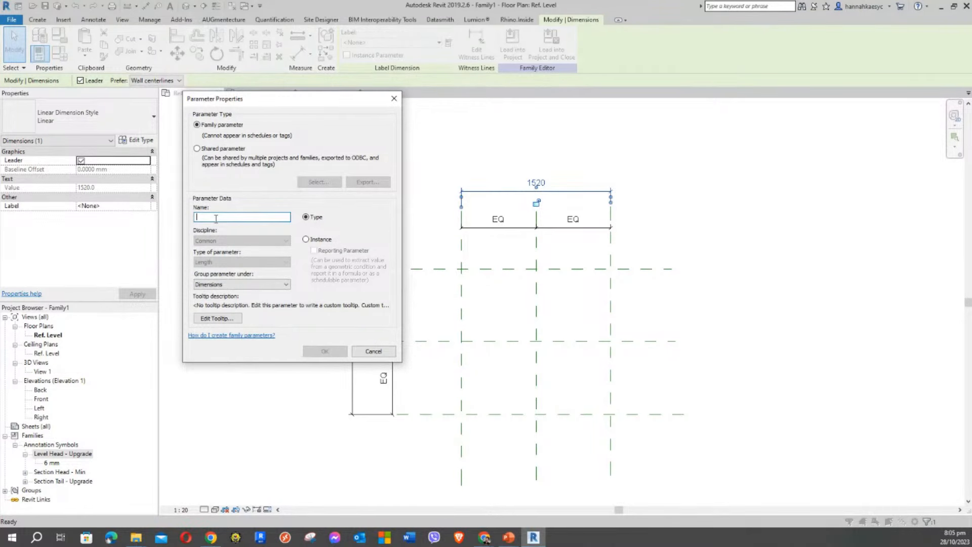
type("W")
key("BackSpace")
type("LENGTH")
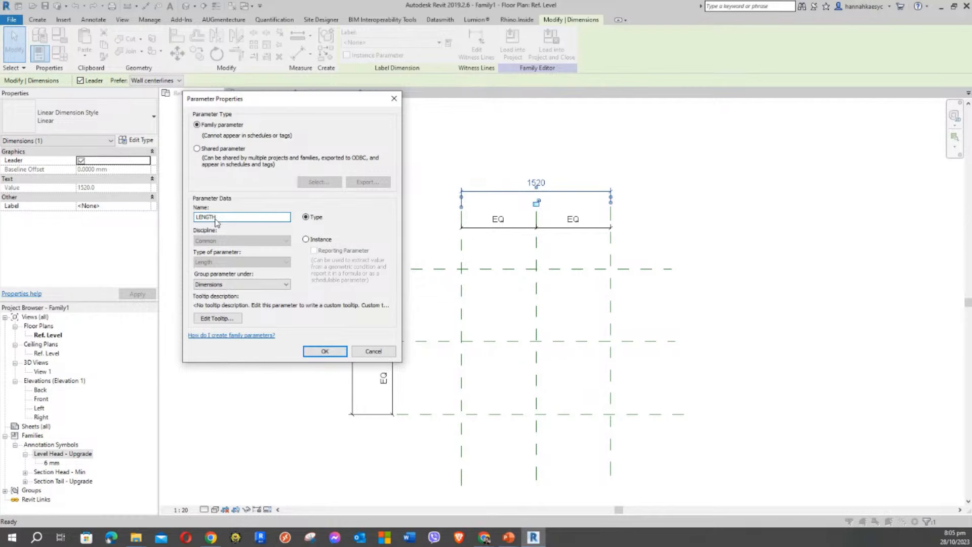
Review the parameter group options, keep LENGTH as a type parameter grouped under Dimensions, and create it
left_click_drag(236, 99, 277, 84)
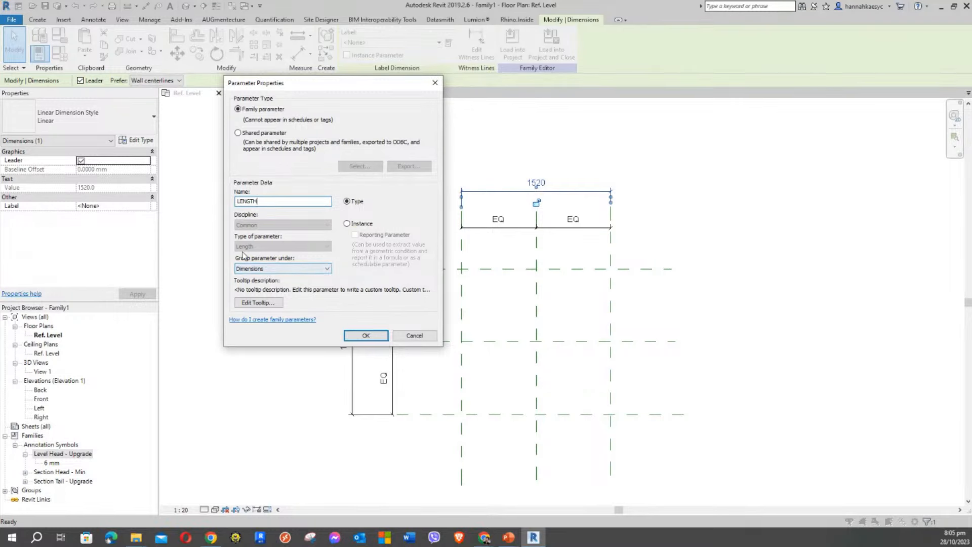
left_click(261, 272)
scroll(329, 264, "up", 2)
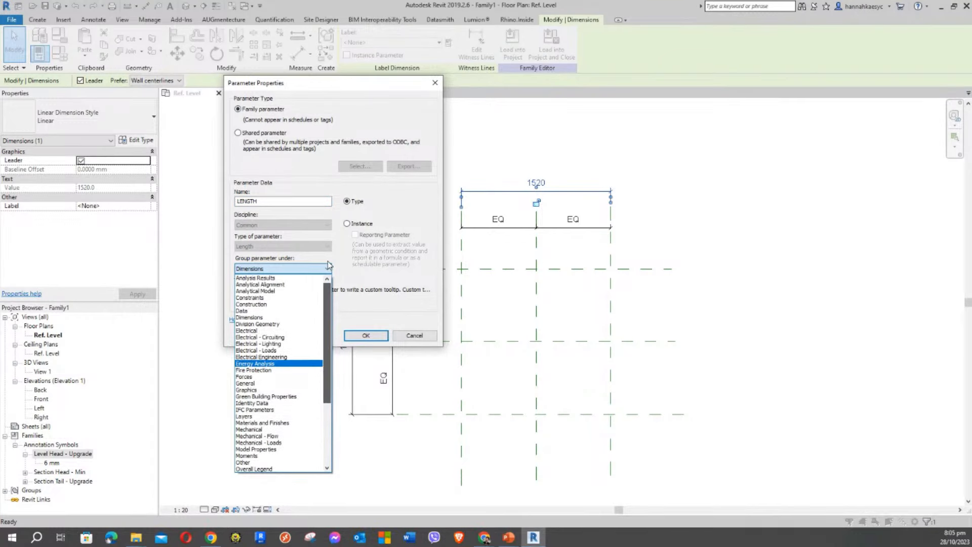
scroll(313, 267, "down", 3)
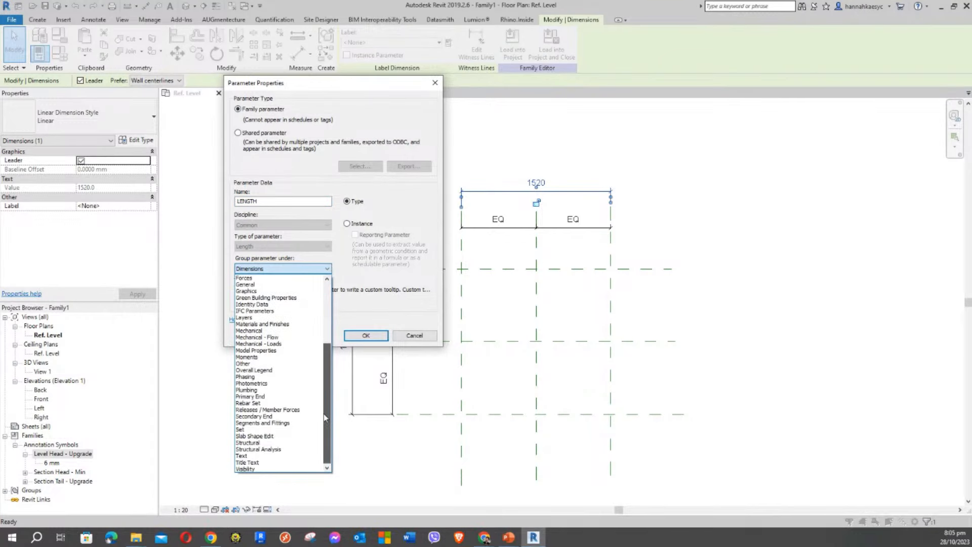
left_click(300, 269)
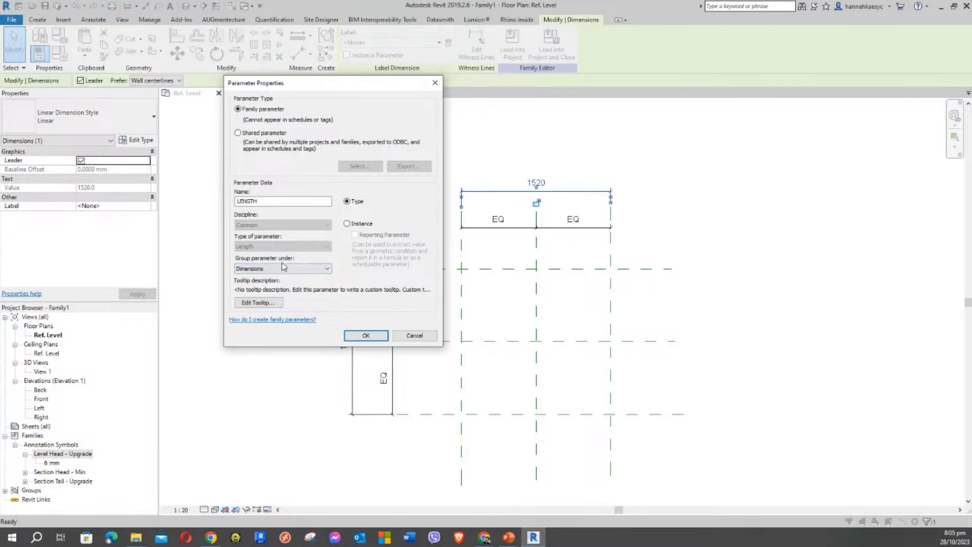
left_click(367, 337)
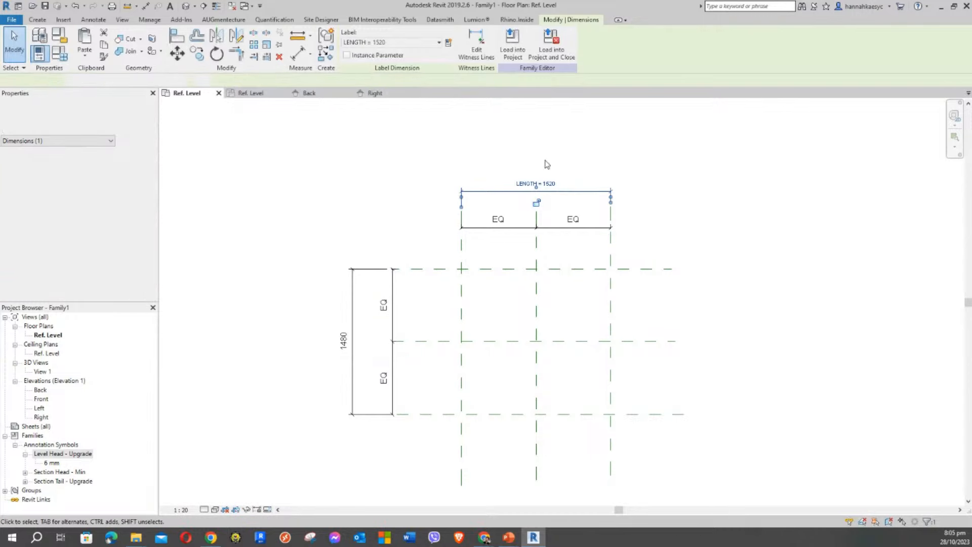
Label the overall dimension between the outer horizontal reference planes with a new type parameter named WIDTH, grouped under Dimensions
left_click(520, 152)
middle_click_drag(553, 155, 501, 121)
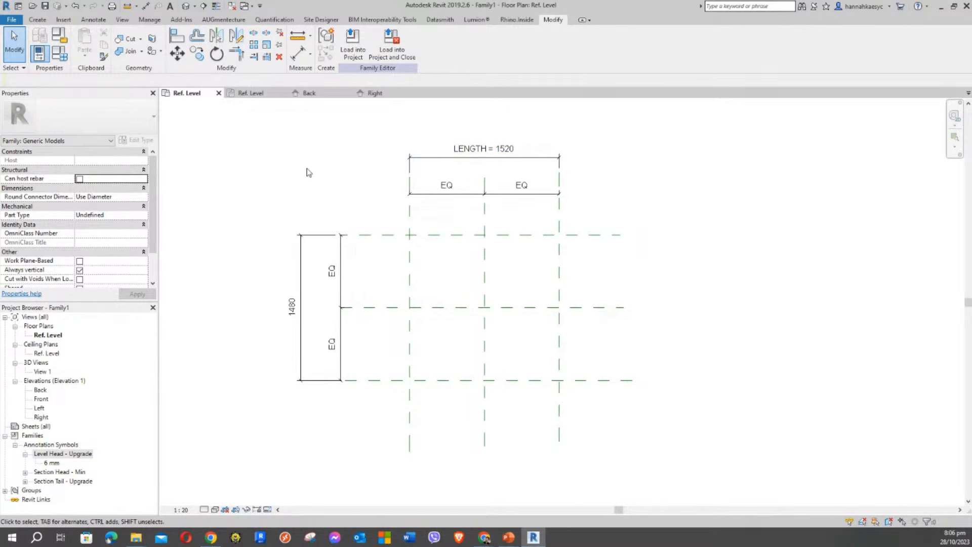
middle_click_drag(338, 188, 408, 190)
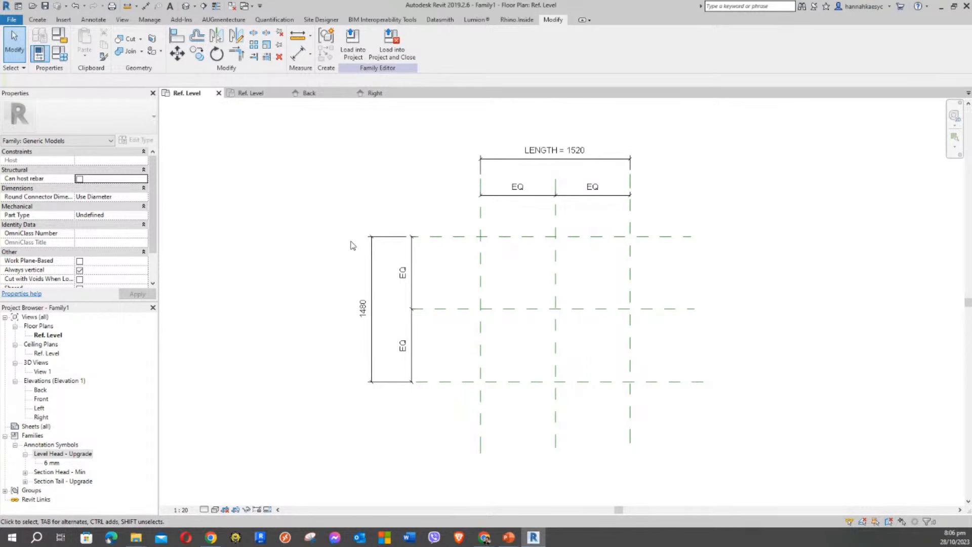
left_click(374, 267)
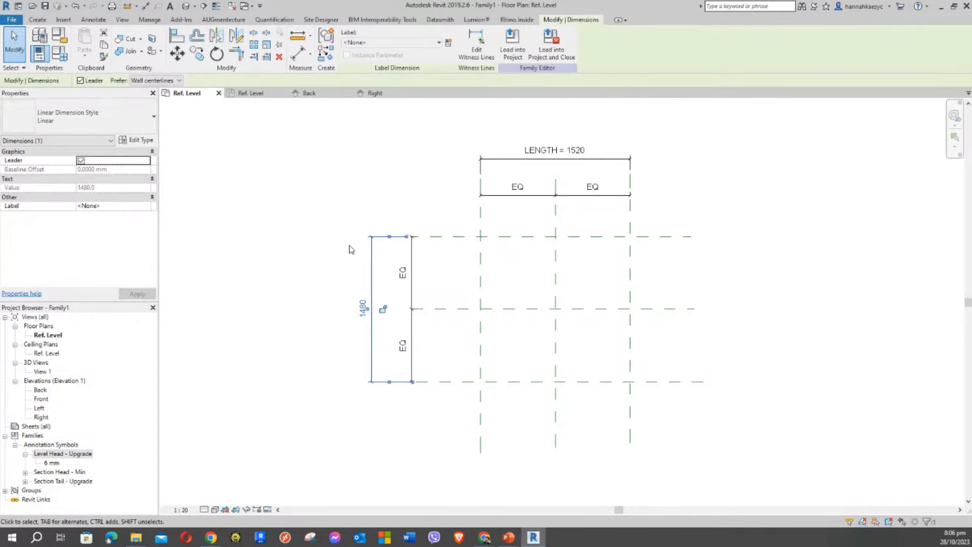
left_click(448, 43)
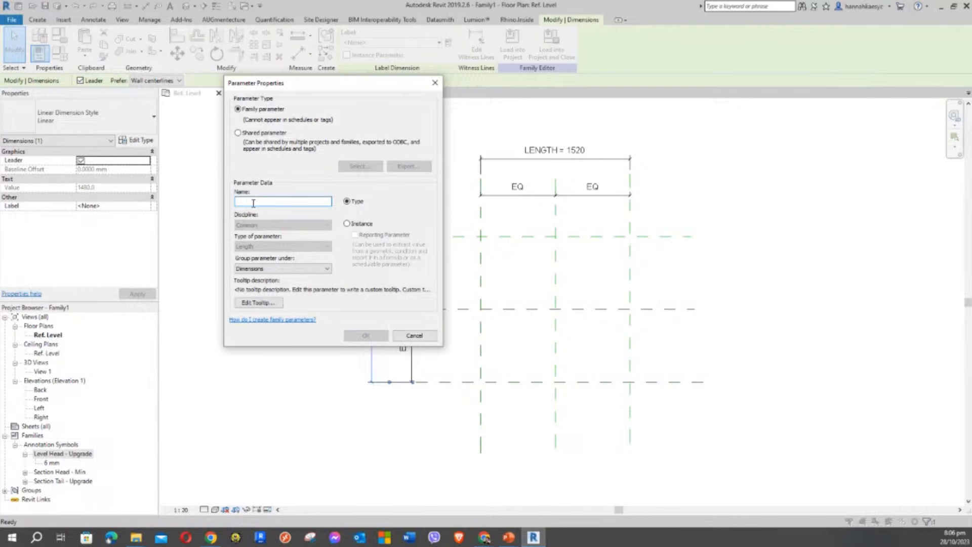
type("wi")
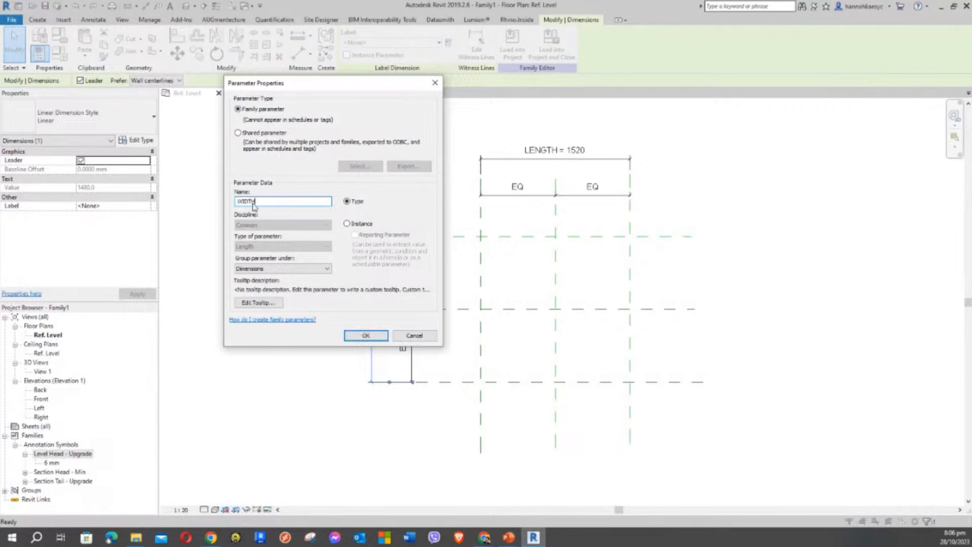
type("DTH")
left_click_drag(327, 86, 303, 128)
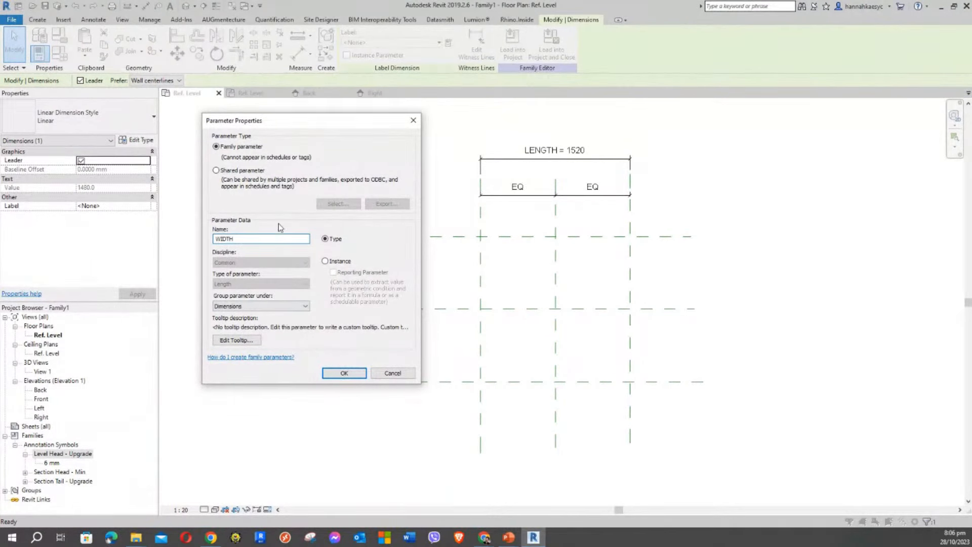
left_click(349, 379)
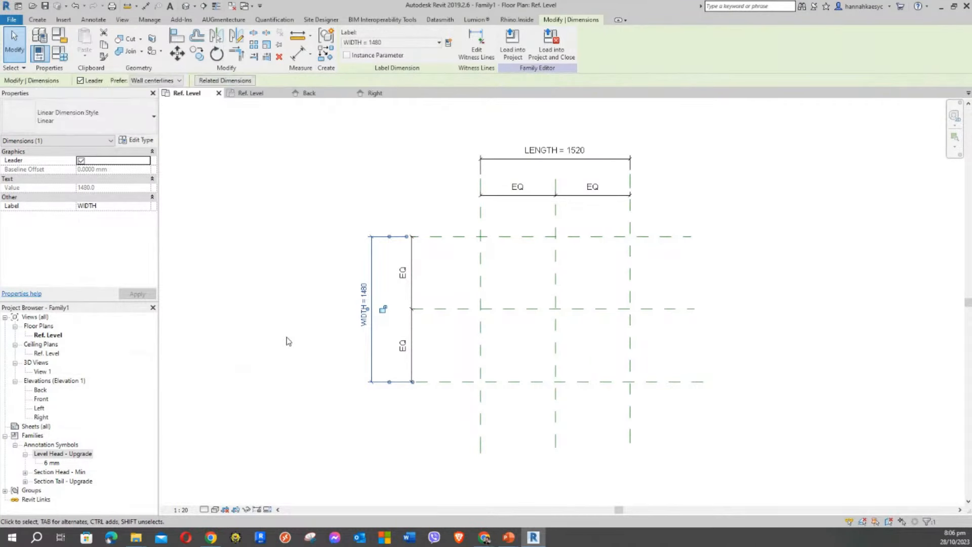
left_click(360, 171)
mouse_move(397, 199)
middle_mouse_down()
mouse_move(387, 188)
mouse_move(391, 198)
middle_mouse_up()
scroll(387, 189, "down", 2)
scroll(385, 189, "up", 2)
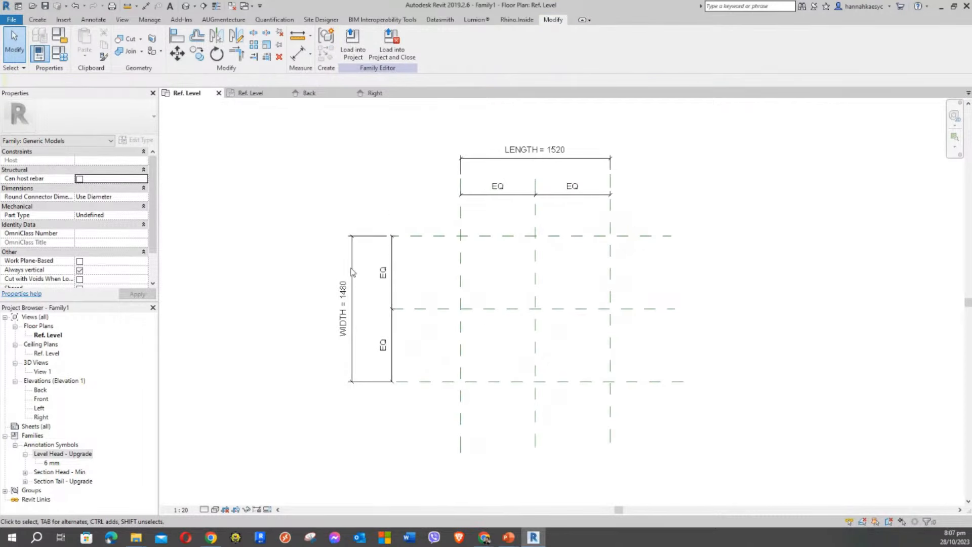
scroll(311, 201, "down", 1)
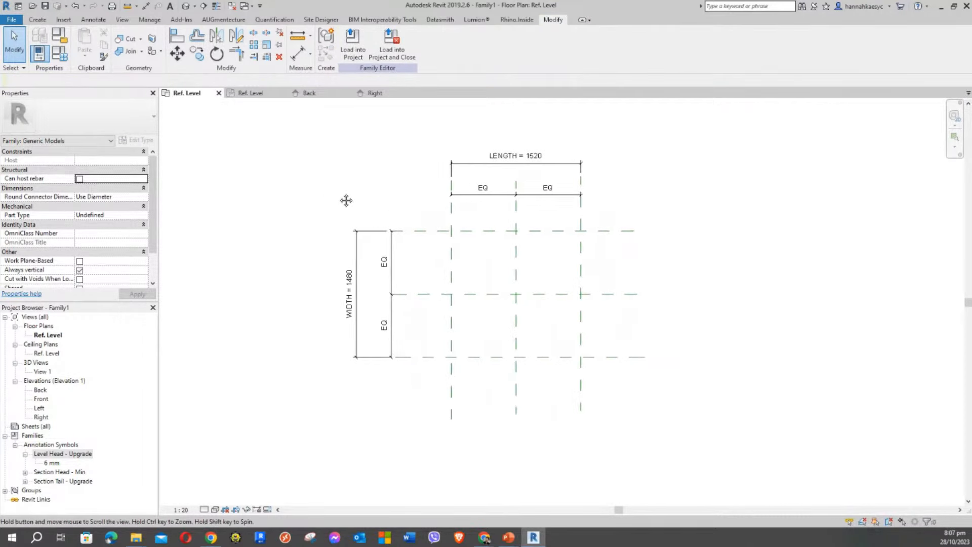
middle_click_drag(331, 200, 356, 201)
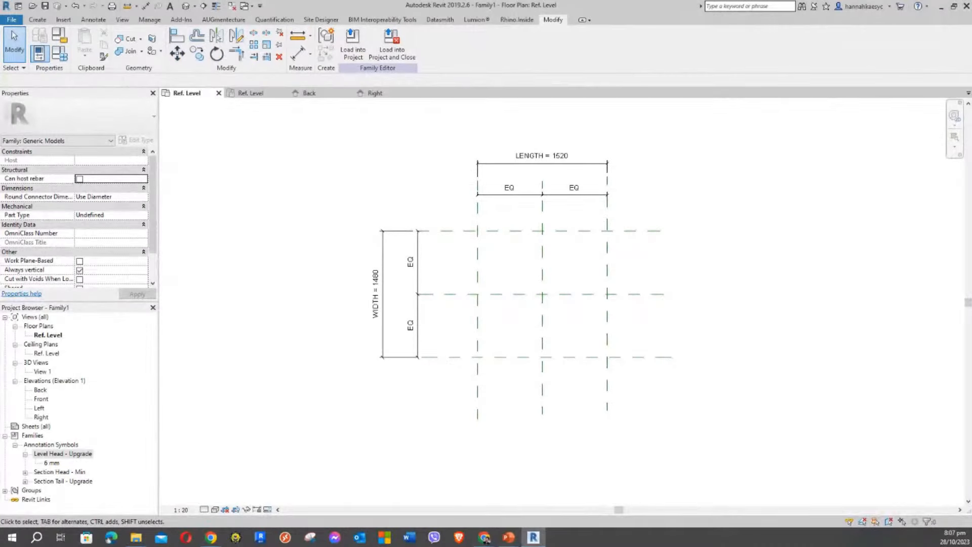
scroll(360, 188, "up", 2)
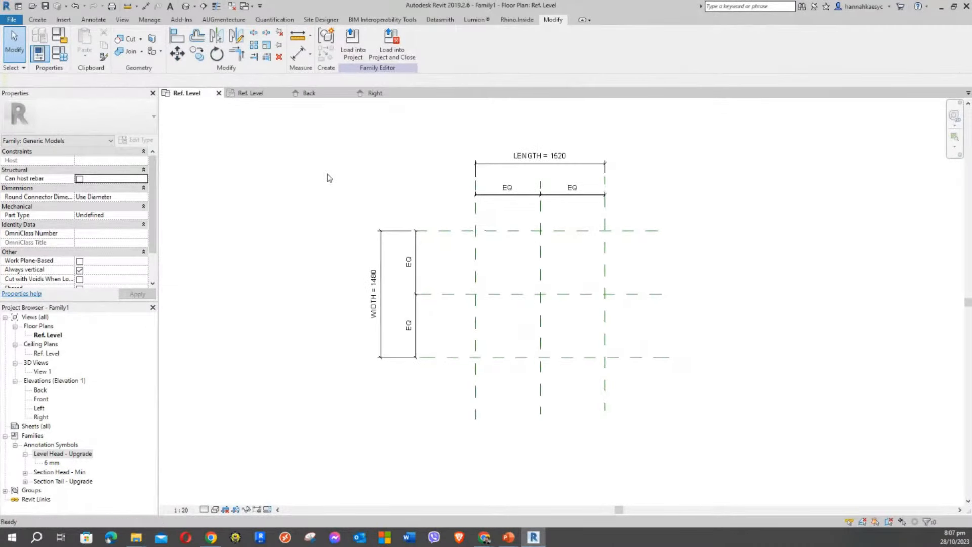
middle_click_drag(360, 187, 304, 184)
scroll(319, 188, "down", 1)
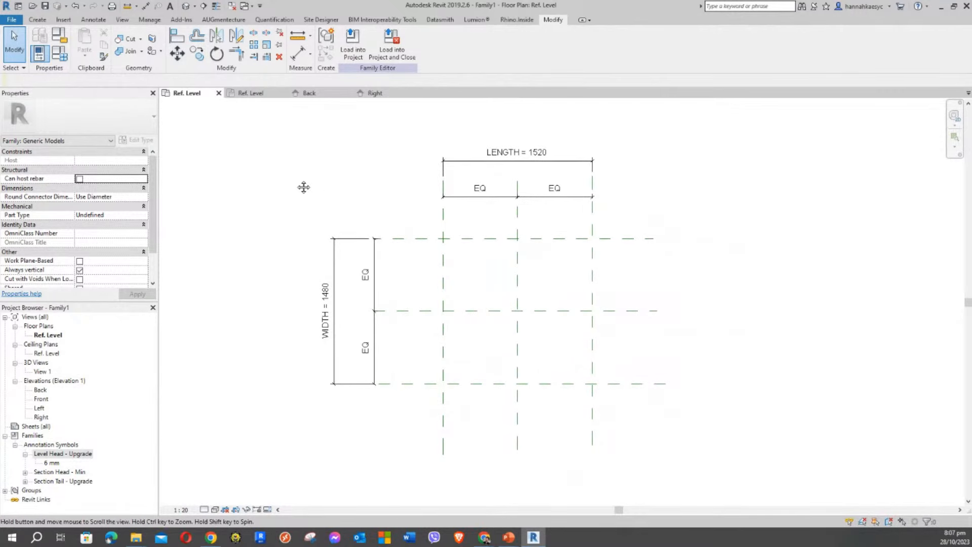
Move the rightmost vertical reference plane outward to a LENGTH of 1980 and the uppermost horizontal plane up to a WIDTH of 1680
left_click(593, 262)
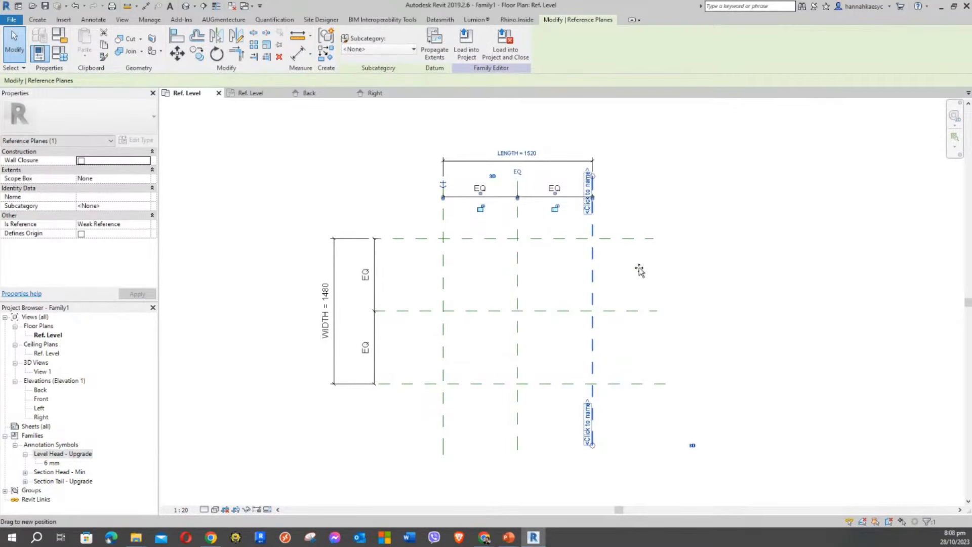
left_click_drag(639, 270, 639, 271)
left_click(759, 226)
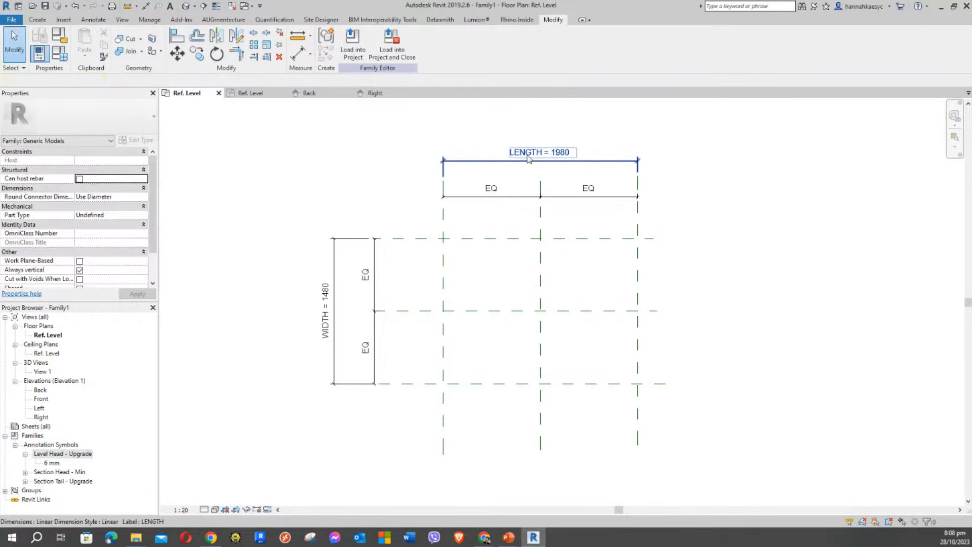
left_click(586, 239)
left_click_drag(586, 238, 587, 220)
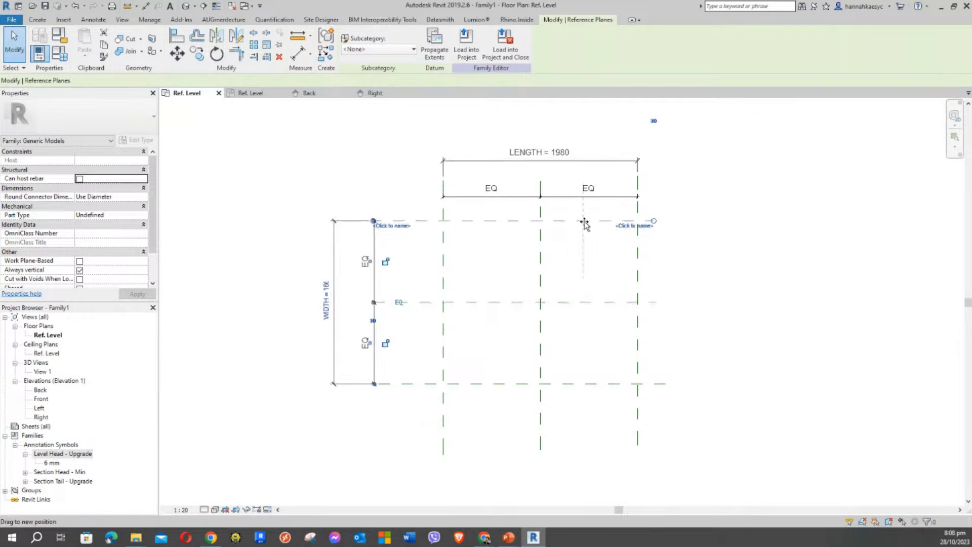
left_click(715, 283)
middle_click_drag(714, 286, 690, 272)
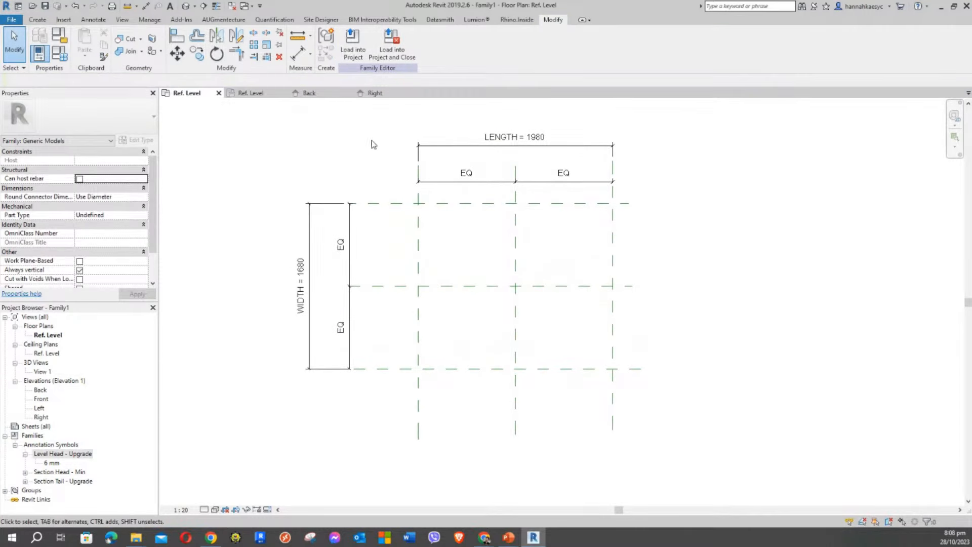
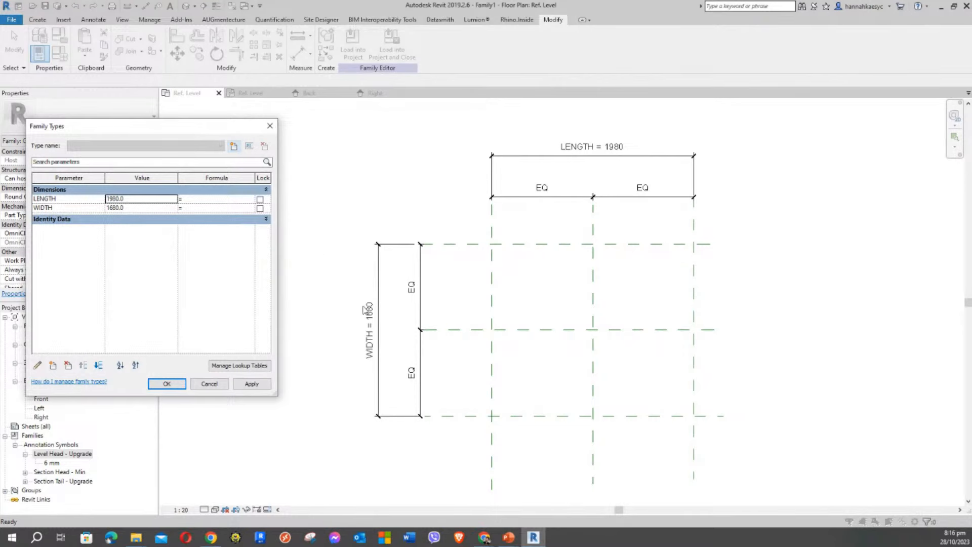
Set LENGTH to 1000 and WIDTH to 2000 in the family types, applying each change to flex the reference planes
left_click(135, 208)
left_click(132, 198)
type("1")
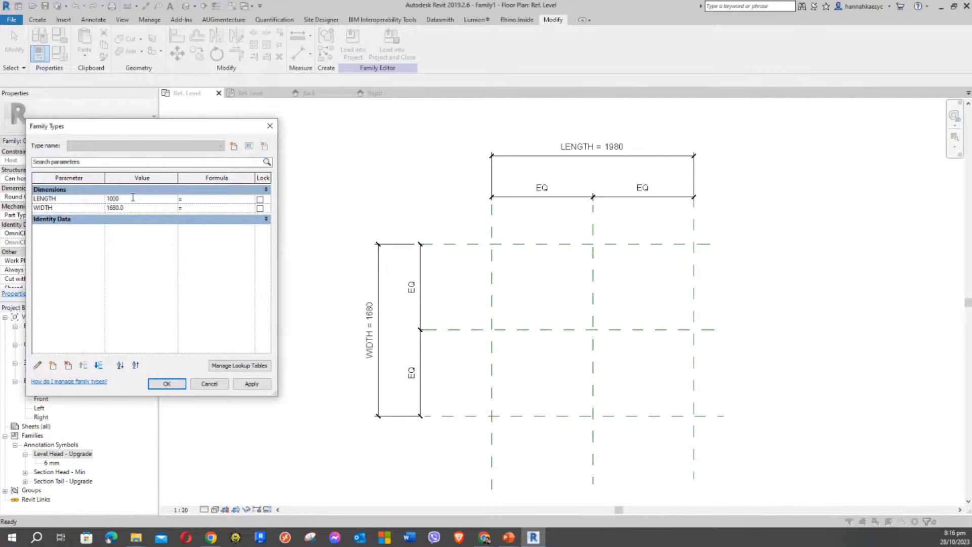
left_click(252, 384)
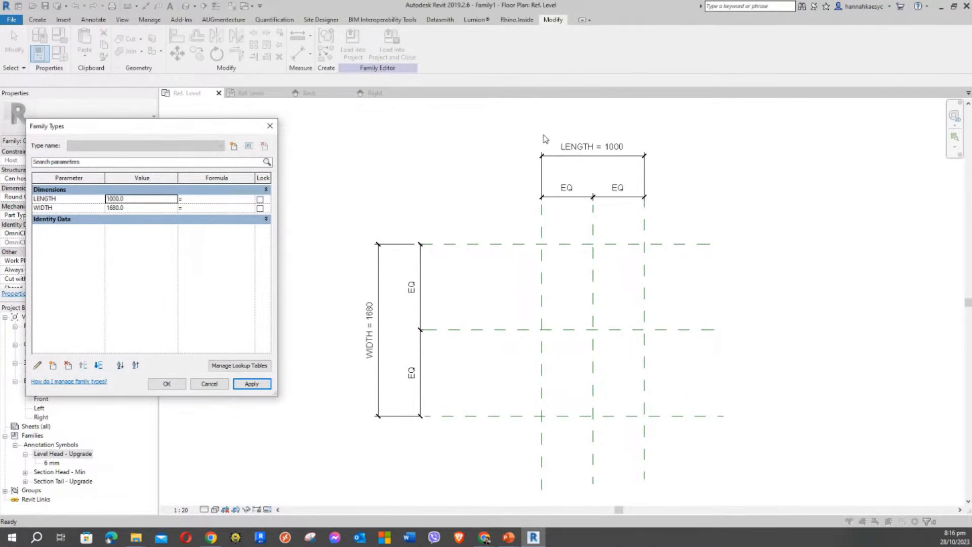
left_click(146, 208)
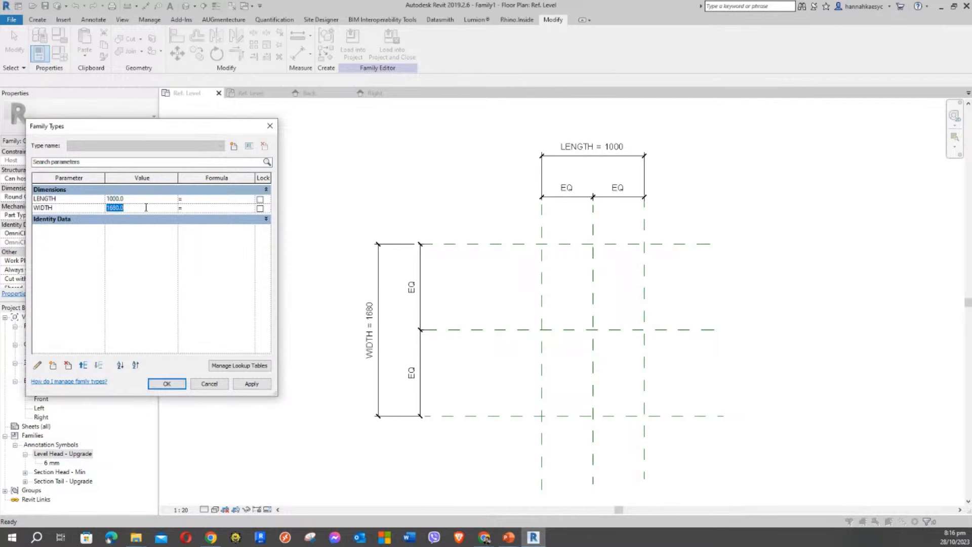
type("5")
left_click(252, 384)
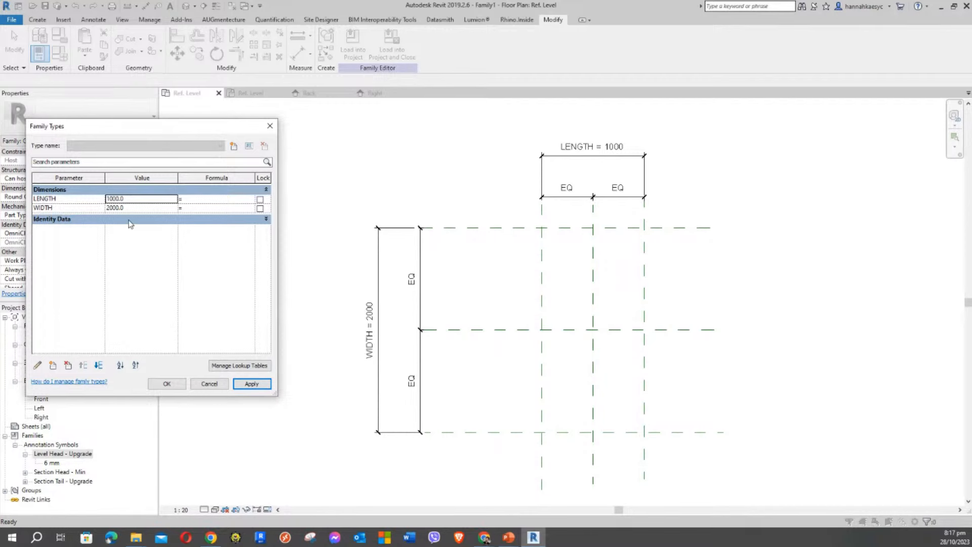
Flex the framework again by setting LENGTH to 1500 and WIDTH to 2500 in the family types, and apply
left_click_drag(177, 131, 223, 146)
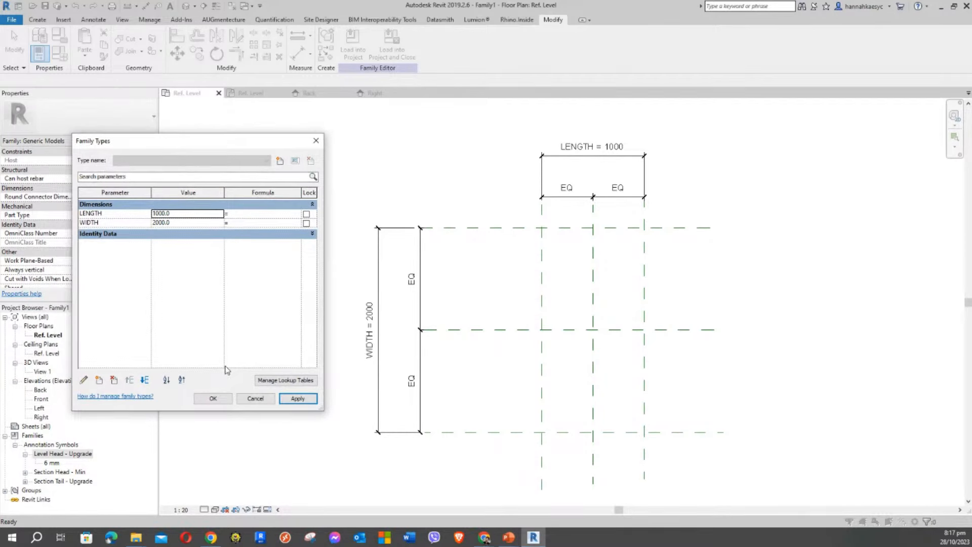
left_click(180, 214)
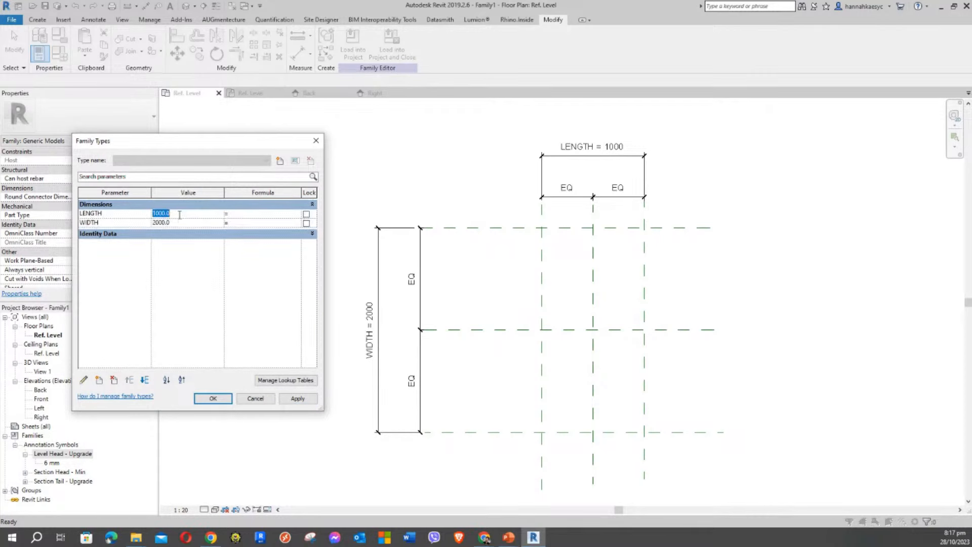
type("15")
left_click(183, 223)
type("2500")
left_click(298, 398)
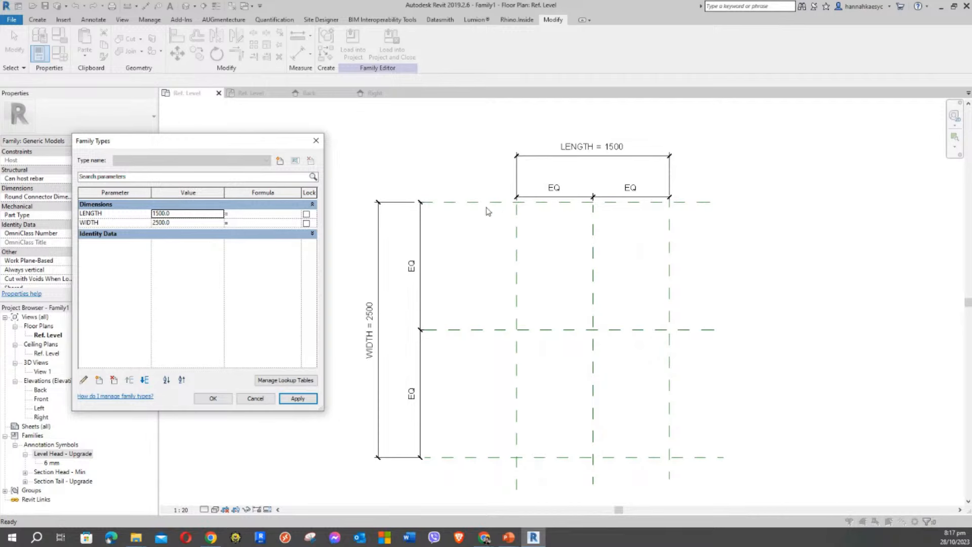
Set WIDTH to 1000 in the family types, apply it, and accept the parameter values
left_click(177, 223)
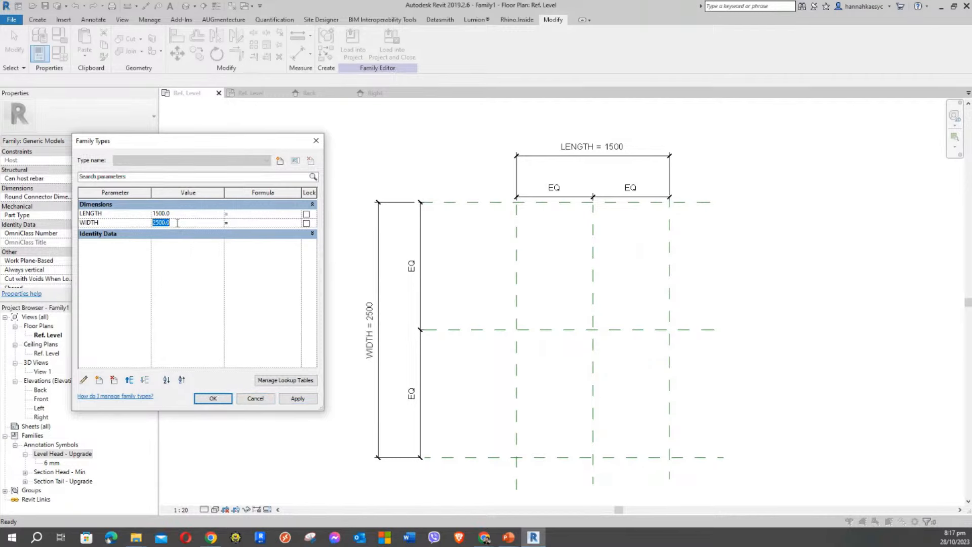
type("50")
left_click(291, 397)
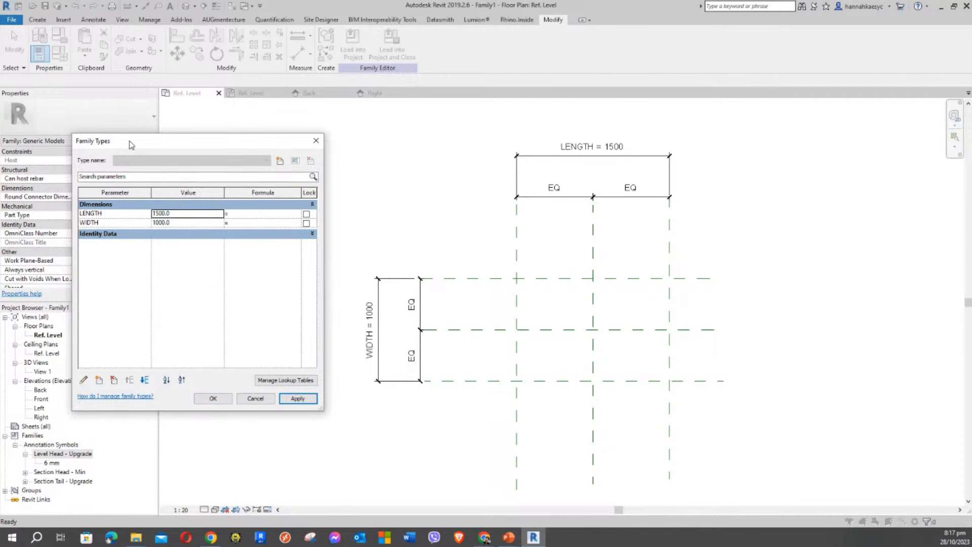
left_click_drag(131, 145, 144, 144)
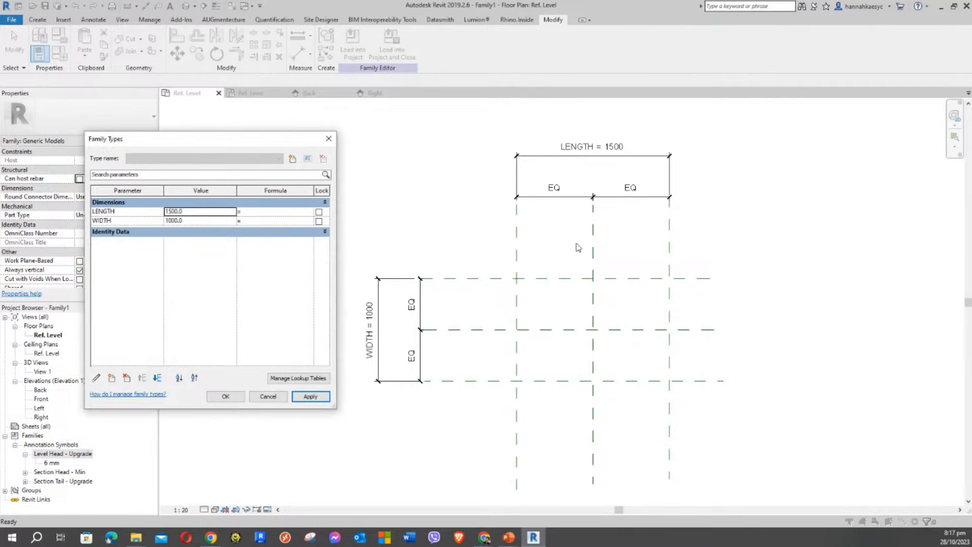
left_click(225, 397)
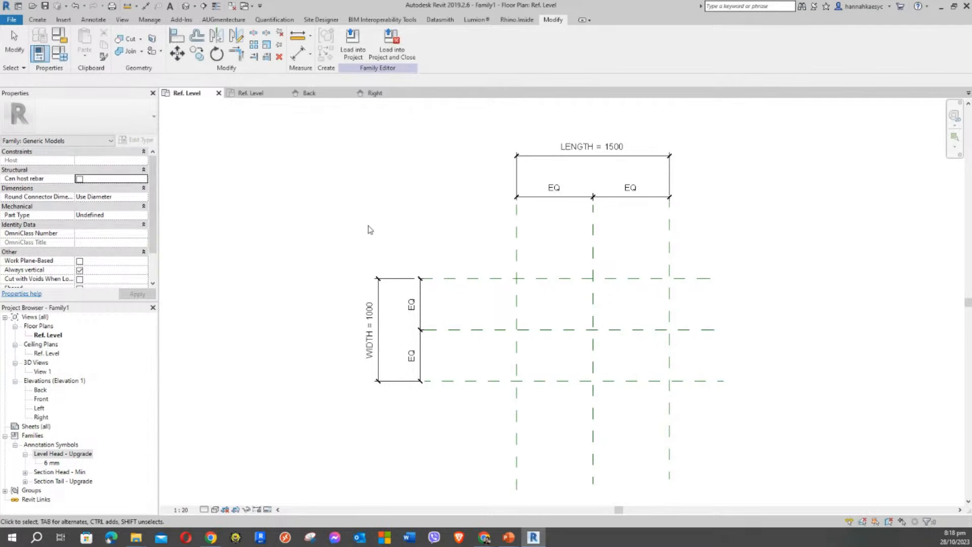
mouse_move(443, 224)
middle_mouse_down()
mouse_move(397, 205)
mouse_move(381, 221)
middle_mouse_up()
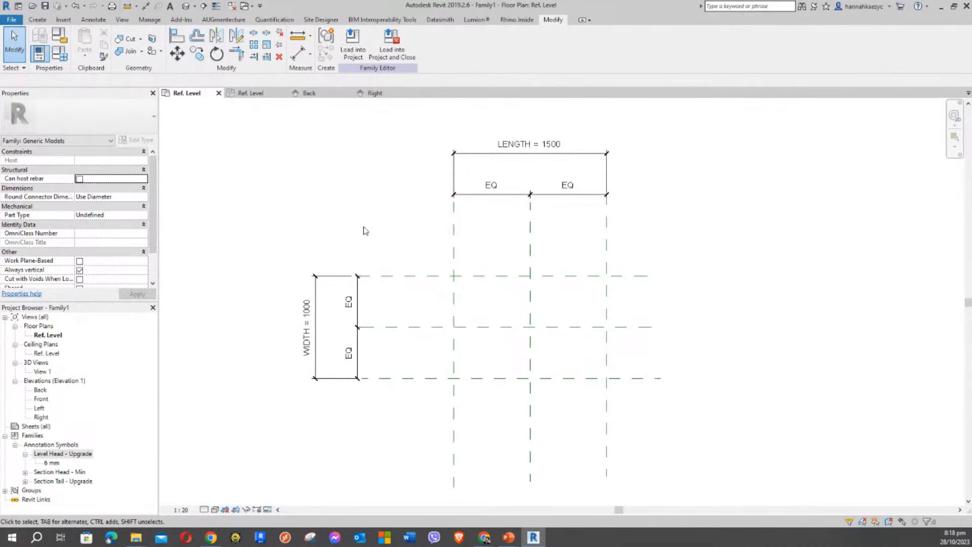
middle_click_drag(355, 213, 372, 240)
middle_click_drag(385, 176, 397, 211)
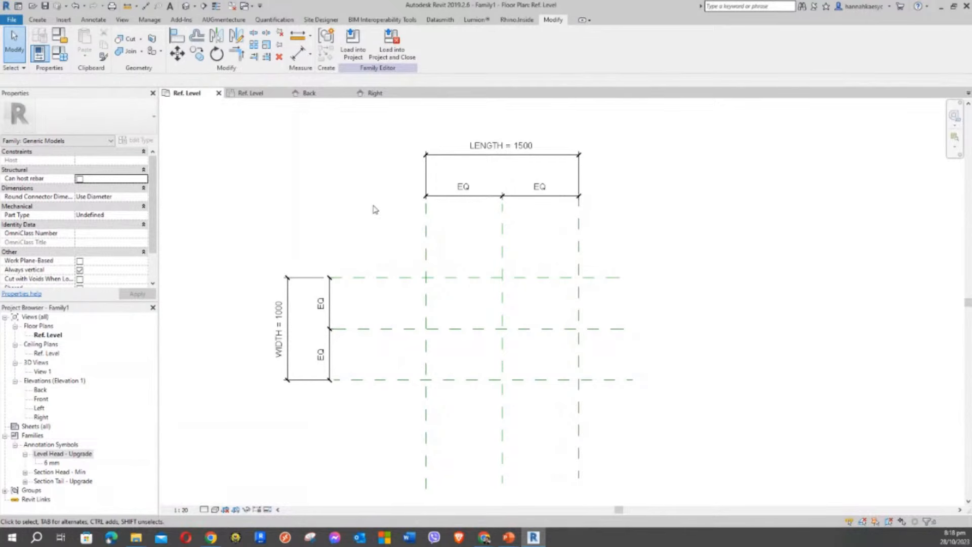
middle_click_drag(373, 211, 386, 214)
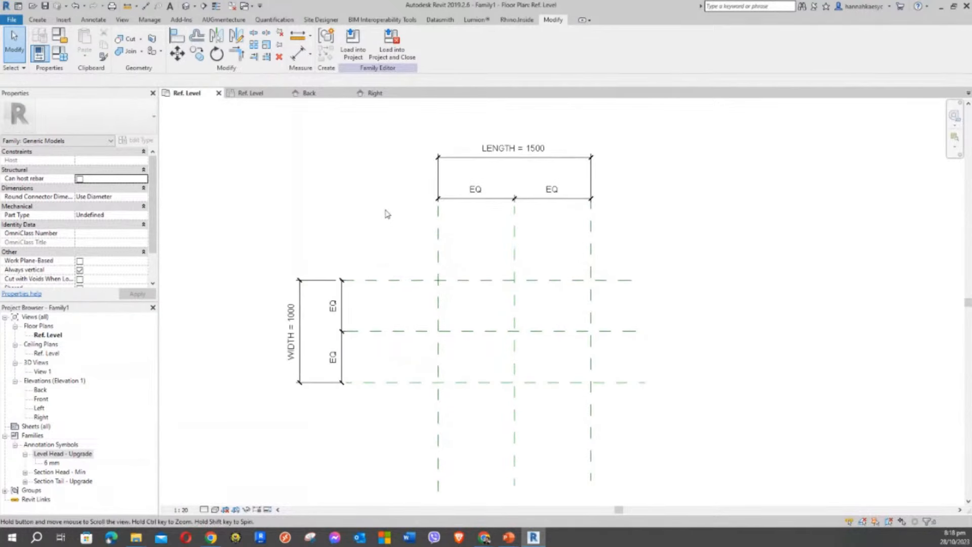
Start an extrusion and sketch a 1500 by 1000 rectangle between opposite intersections of the outer reference planes
left_click(34, 21)
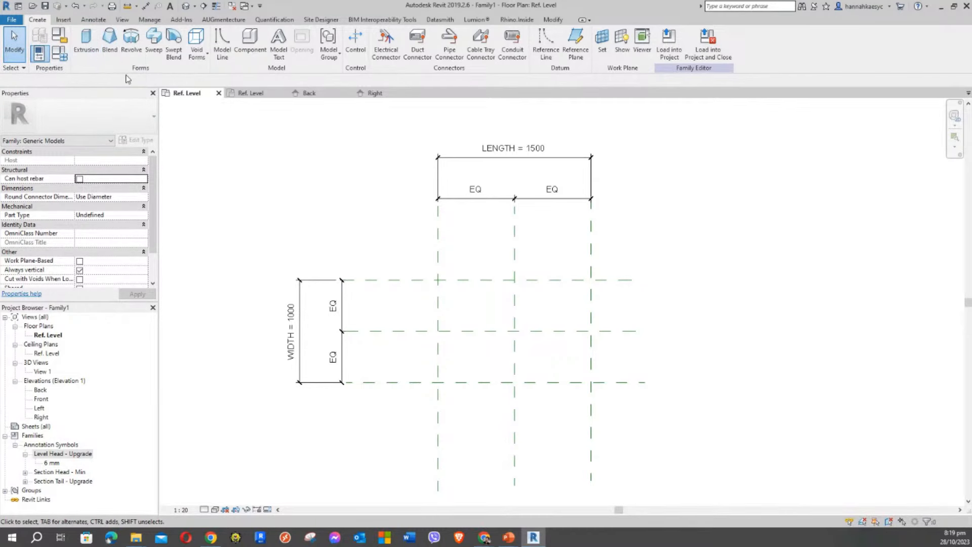
left_click(85, 43)
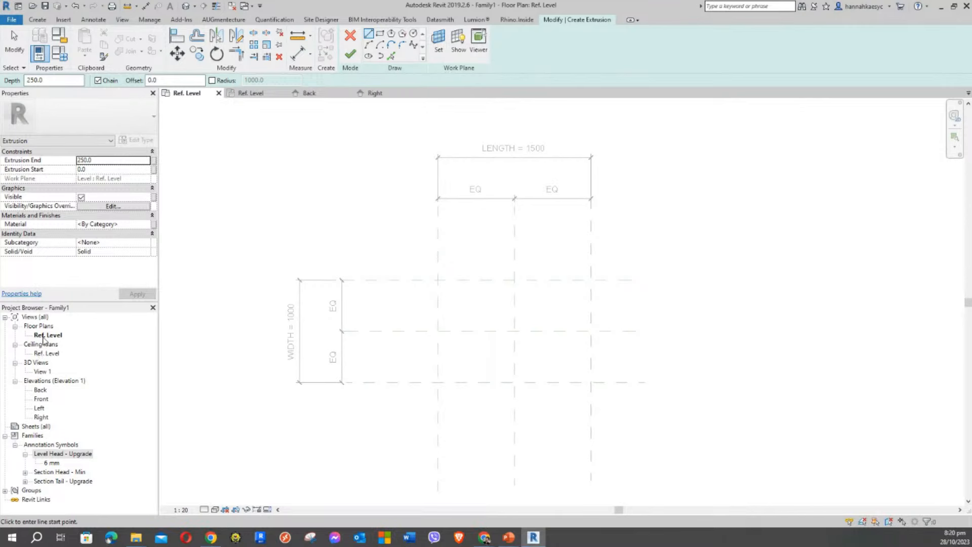
left_click(383, 35)
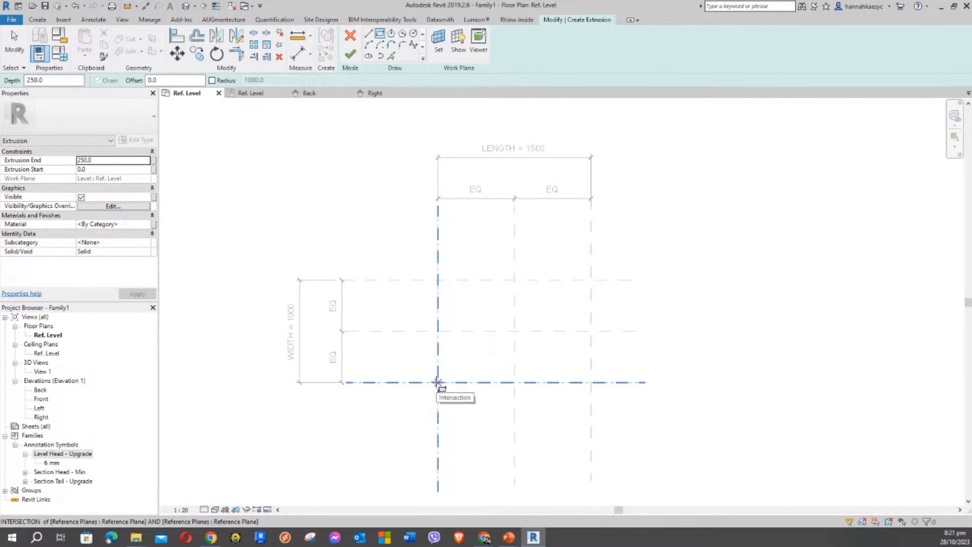
left_click(437, 382)
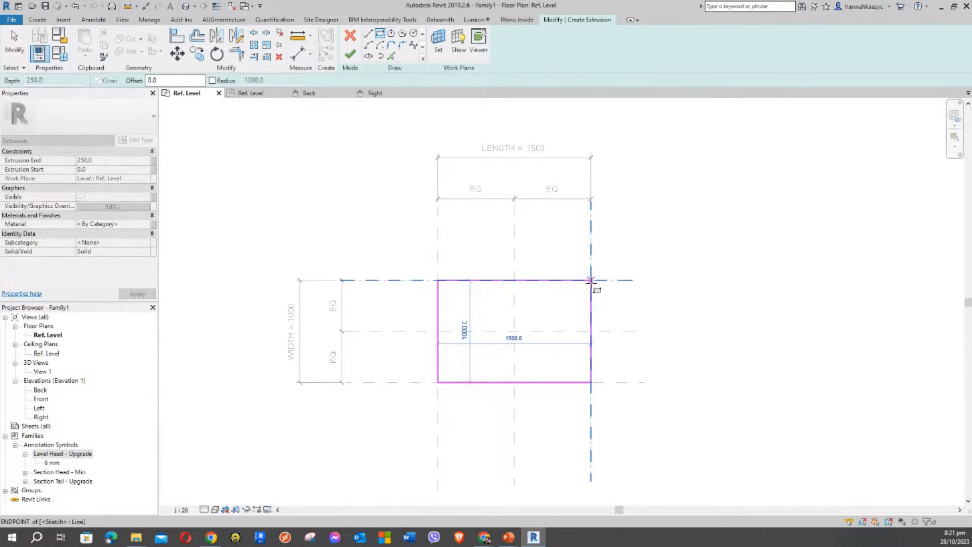
left_click(590, 280)
mouse_move(668, 312)
middle_mouse_down()
mouse_move(627, 286)
mouse_move(635, 245)
mouse_move(658, 261)
middle_mouse_up()
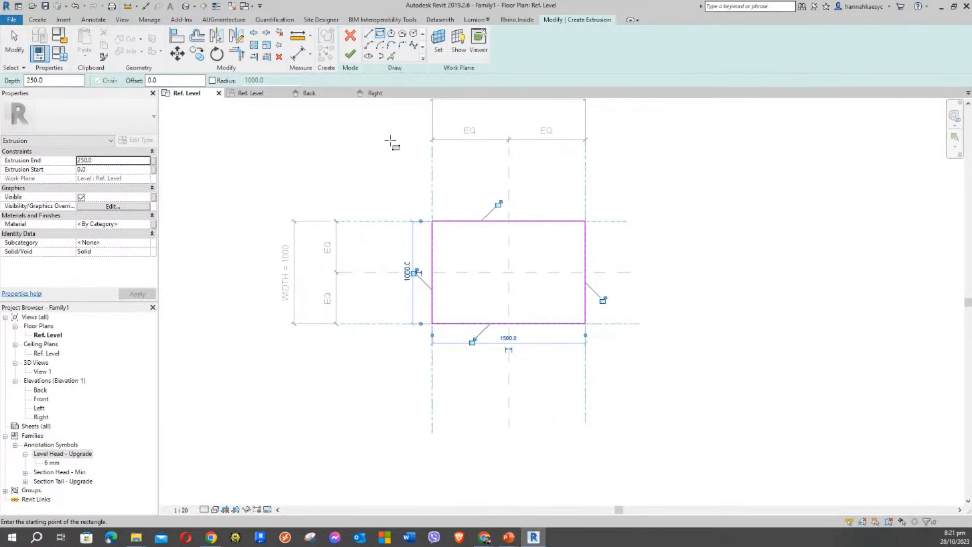
Examine the rectangle's four alignment locks against the reference planes and the surrounding LENGTH, WIDTH and EQ dimensions
mouse_move(400, 175)
middle_mouse_down()
mouse_move(425, 191)
mouse_move(438, 184)
middle_mouse_up()
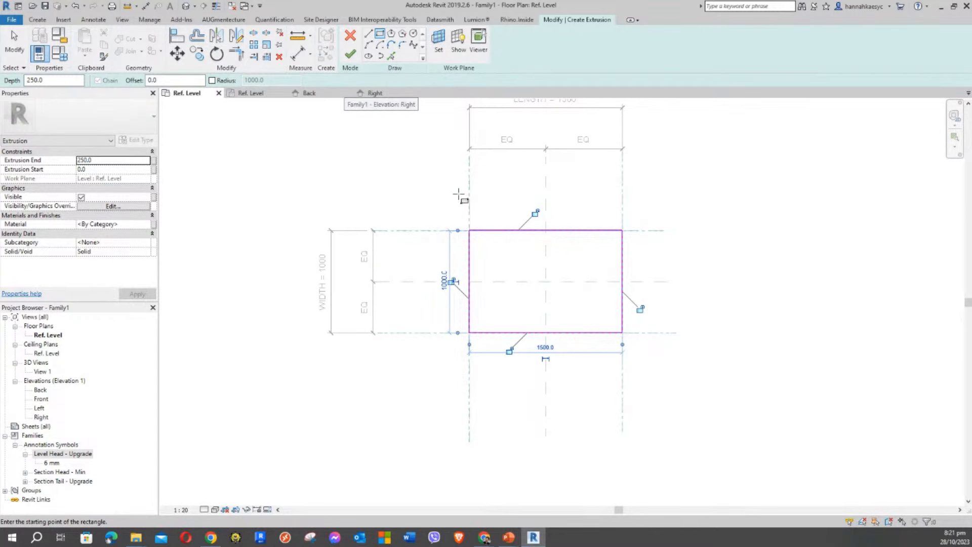
middle_click_drag(377, 210, 360, 216)
scroll(492, 229, "up", 3)
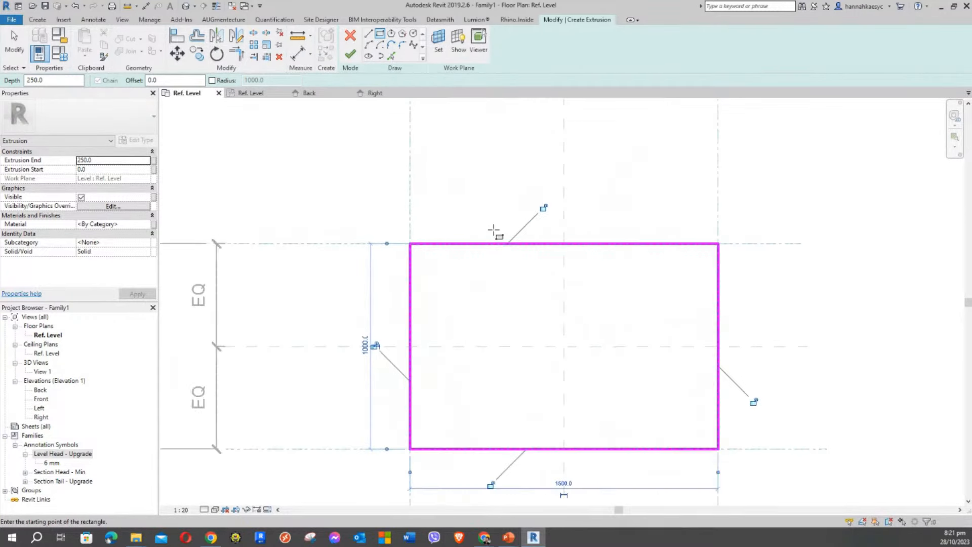
middle_click_drag(498, 233, 449, 204)
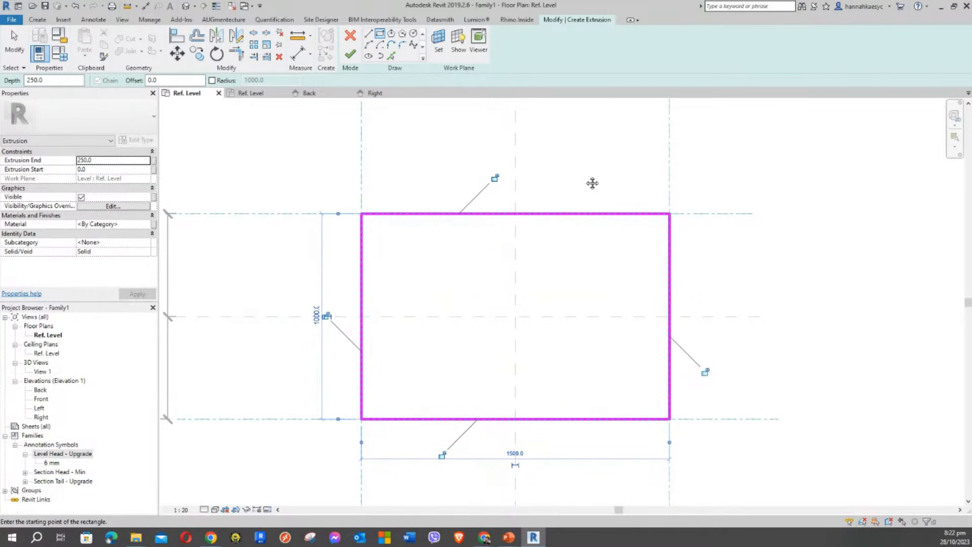
middle_click_drag(592, 183, 601, 167)
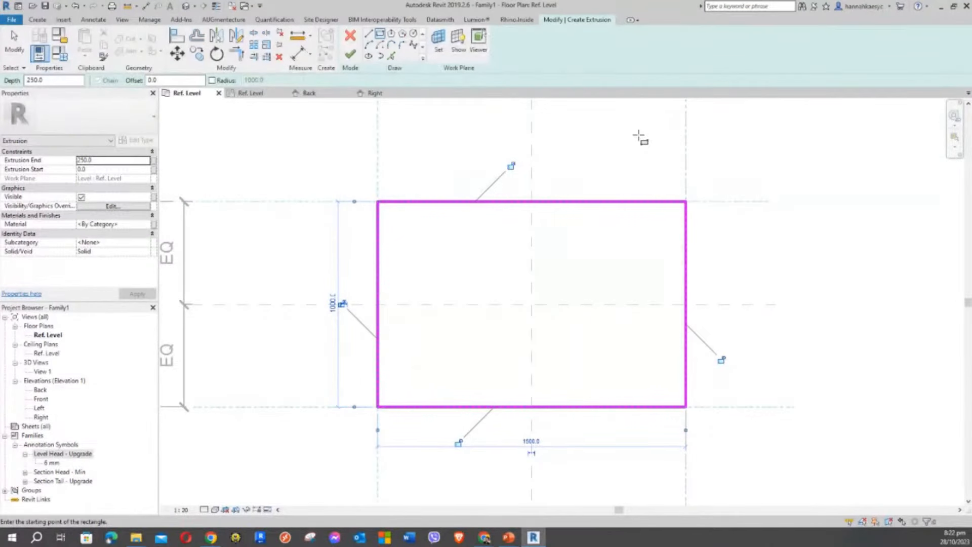
scroll(637, 144, "down", 1)
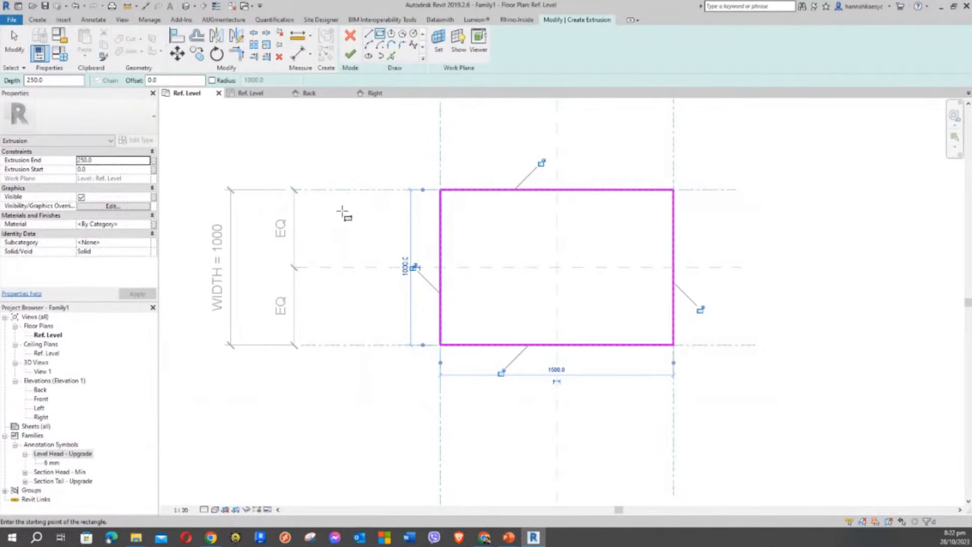
scroll(741, 394, "down", 1)
scroll(703, 286, "up", 1)
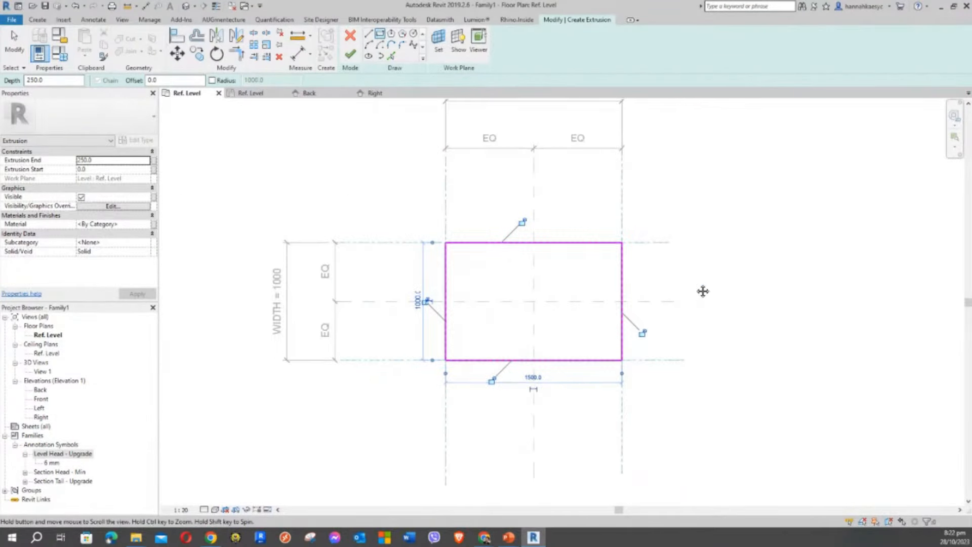
scroll(564, 263, "up", 1)
middle_click_drag(571, 270, 523, 303)
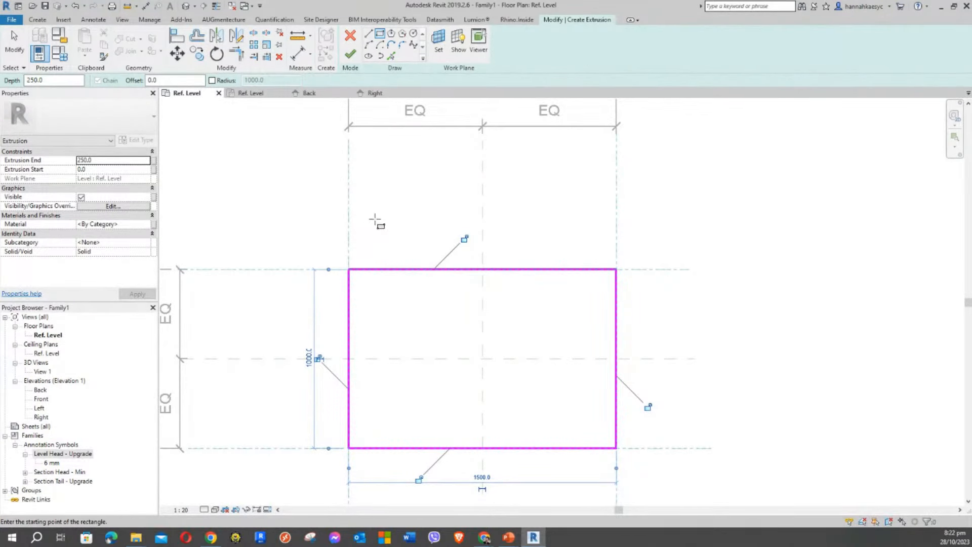
scroll(376, 218, "down", 1)
middle_click_drag(375, 210, 375, 183)
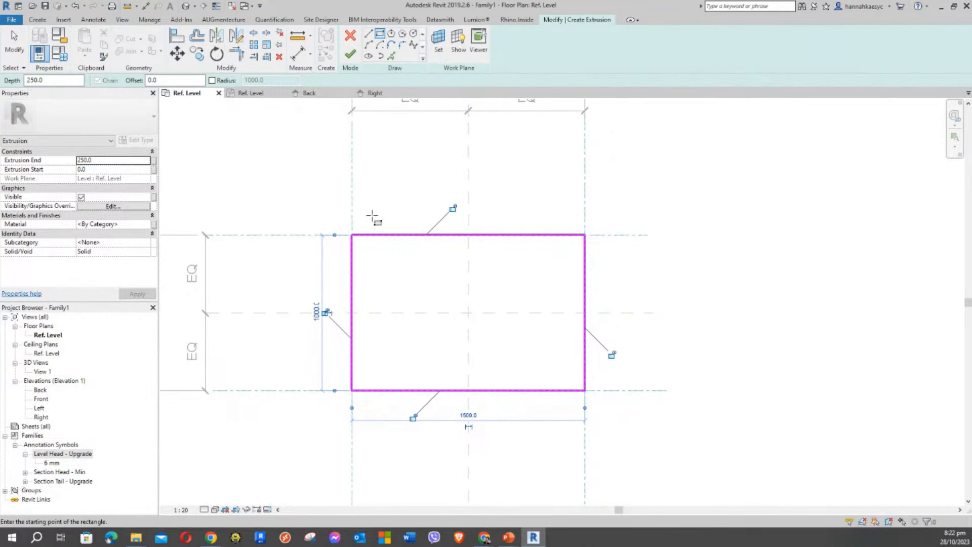
scroll(378, 195, "down", 1)
mouse_move(380, 195)
middle_mouse_down()
mouse_move(381, 262)
mouse_move(380, 249)
mouse_move(322, 229)
middle_mouse_up()
scroll(336, 256, "up", 1)
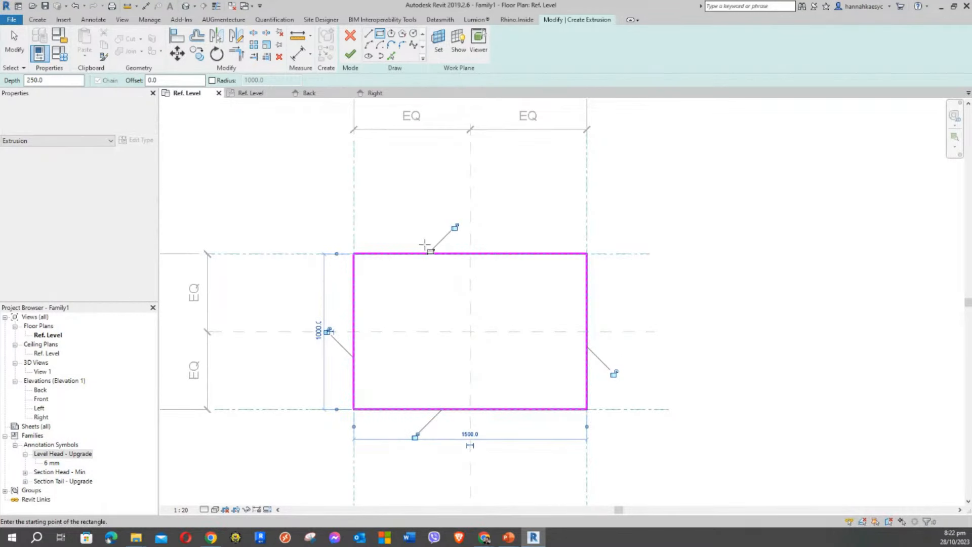
scroll(486, 238, "up", 1)
mouse_move(495, 230)
middle_mouse_down()
mouse_move(504, 208)
mouse_move(479, 230)
mouse_move(476, 267)
middle_mouse_up()
scroll(495, 201, "down", 1)
scroll(495, 202, "down", 1)
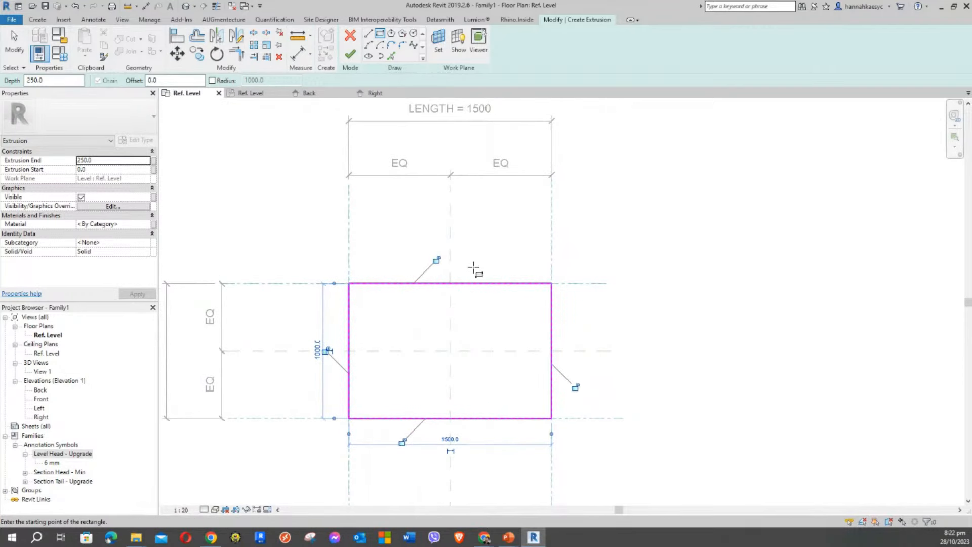
middle_click_drag(301, 325, 380, 295)
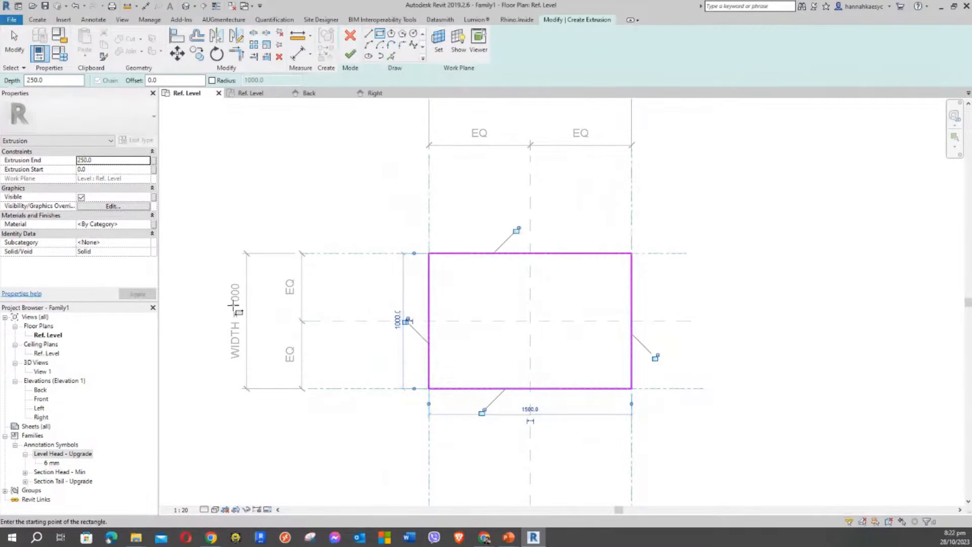
scroll(335, 227, "down", 1)
mouse_move(346, 226)
middle_mouse_down()
mouse_move(326, 272)
mouse_move(332, 227)
middle_mouse_up()
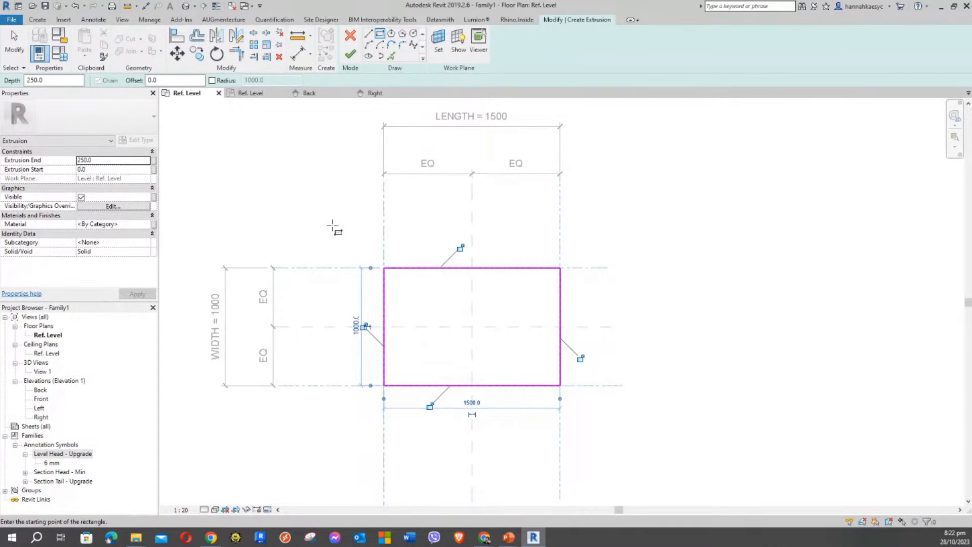
mouse_move(338, 235)
middle_mouse_down()
mouse_move(345, 220)
mouse_move(336, 223)
middle_mouse_up()
scroll(439, 219, "up", 1)
middle_click_drag(438, 223, 424, 207)
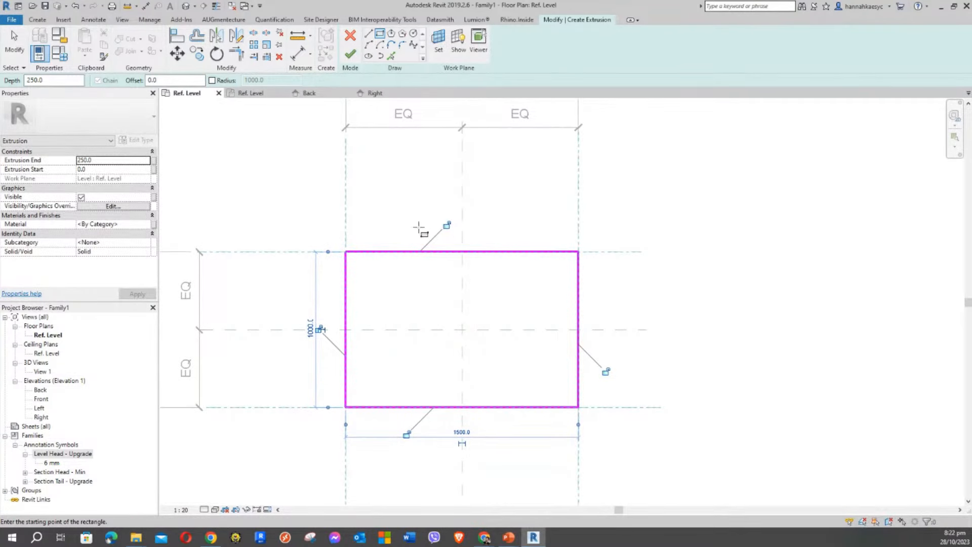
Lock all four sides of the sketched rectangle to the outer reference planes
scroll(445, 227, "up", 3)
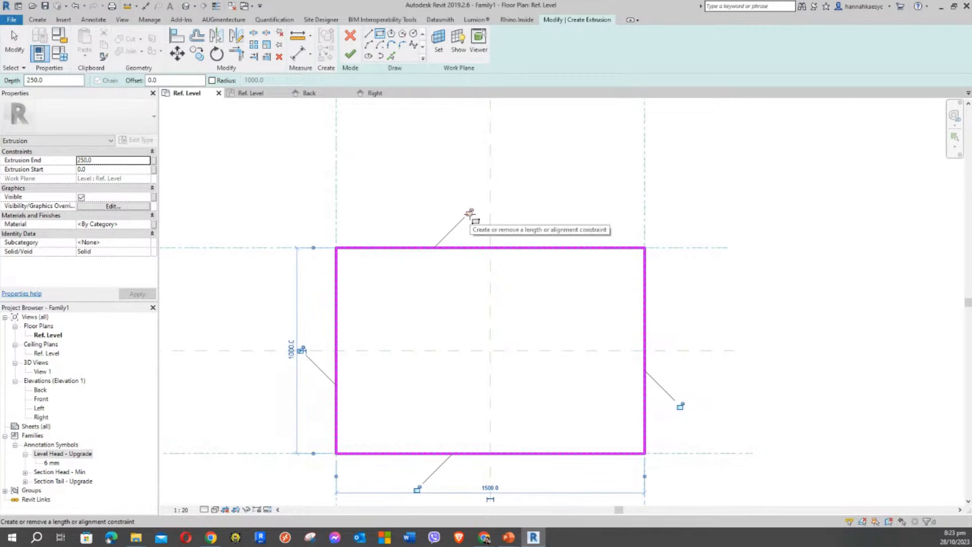
left_click(469, 212)
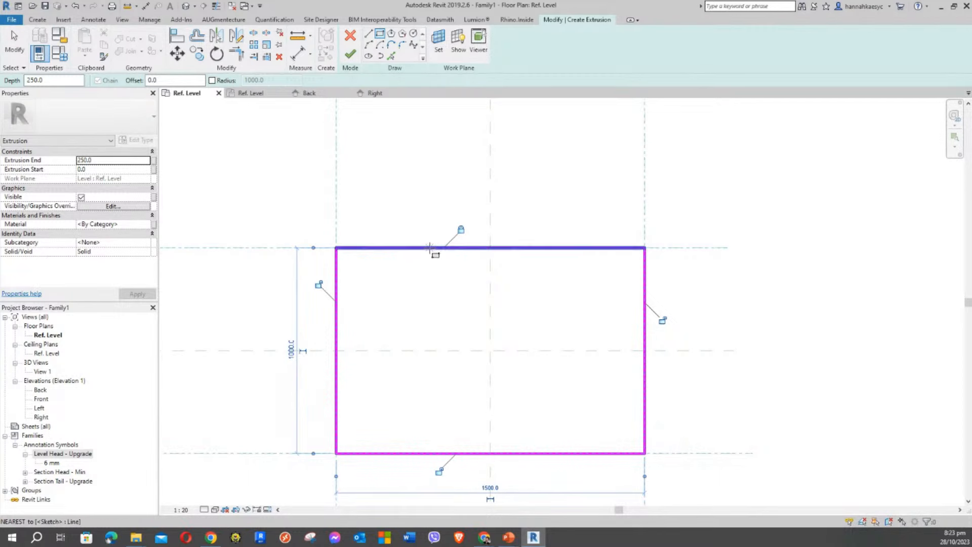
left_click(319, 286)
middle_click_drag(432, 318, 420, 258)
left_click(427, 411)
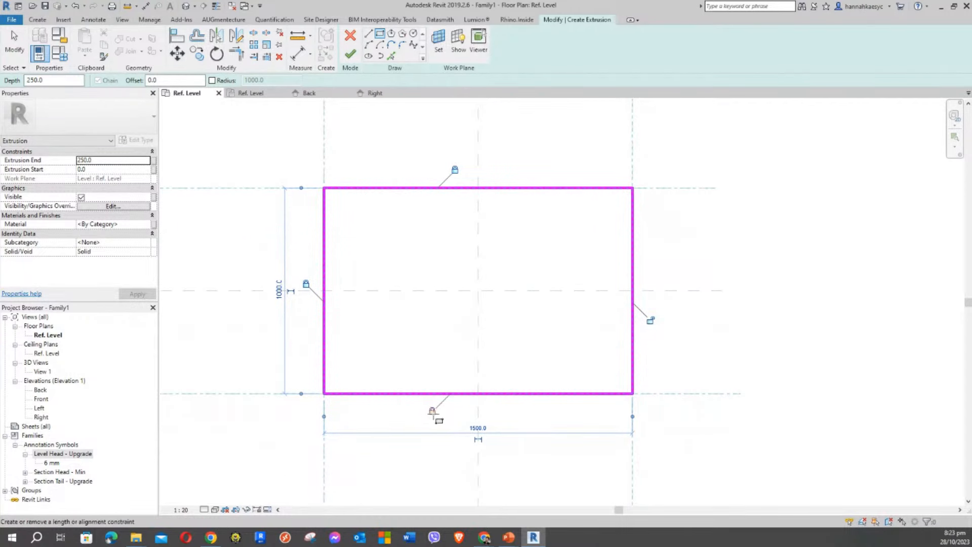
left_click(651, 320)
middle_click_drag(638, 222, 738, 278)
scroll(724, 275, "down", 2)
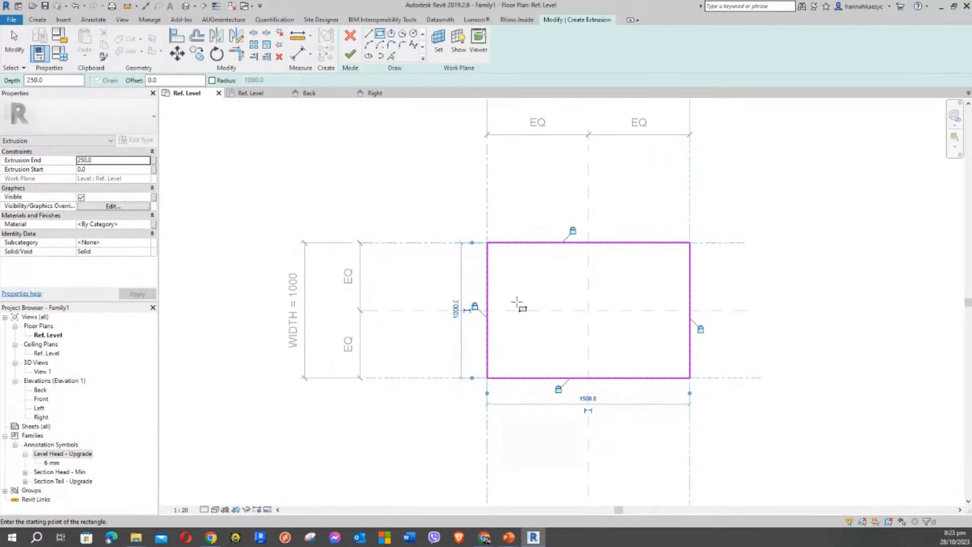
Finish the rectangle sketch as a solid extrusion with an extrusion end of 250, and deselect it
middle_click_drag(538, 278, 466, 278)
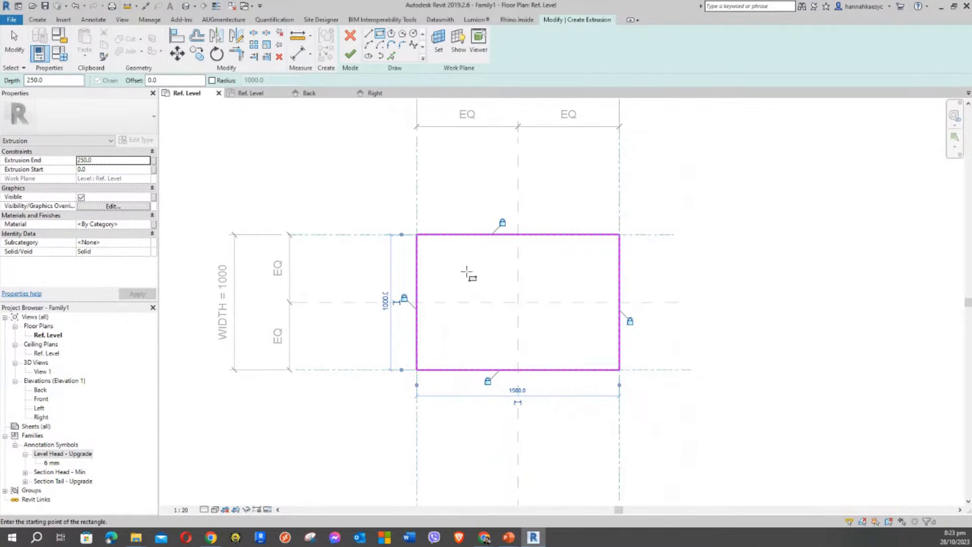
middle_click_drag(466, 271, 458, 283)
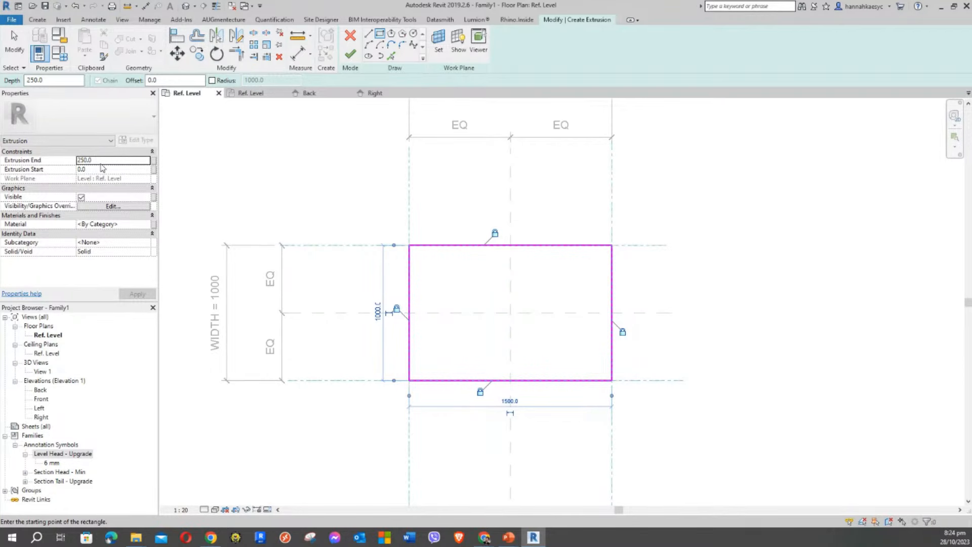
middle_click_drag(314, 165, 332, 173)
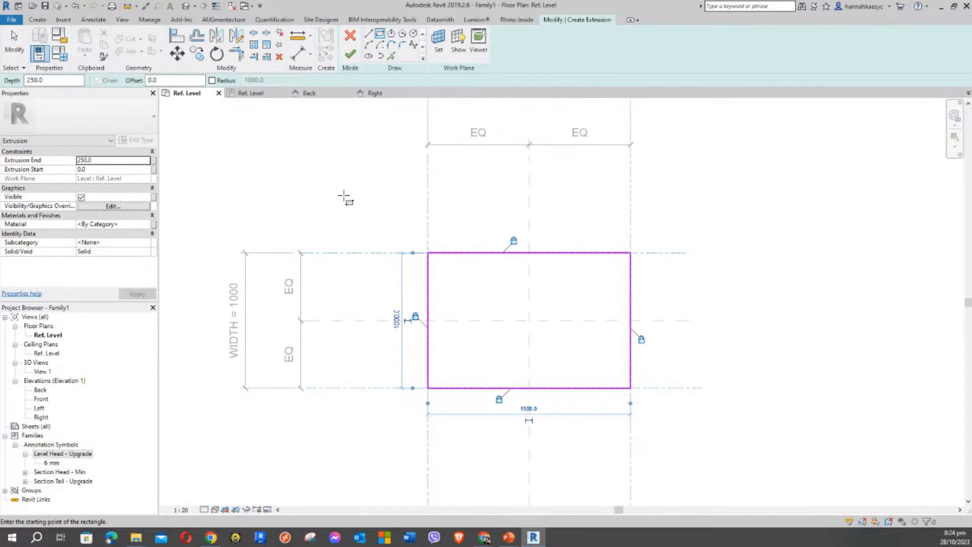
mouse_move(346, 197)
middle_mouse_down()
mouse_move(371, 267)
mouse_move(362, 261)
middle_mouse_up()
middle_click_drag(317, 295, 334, 256)
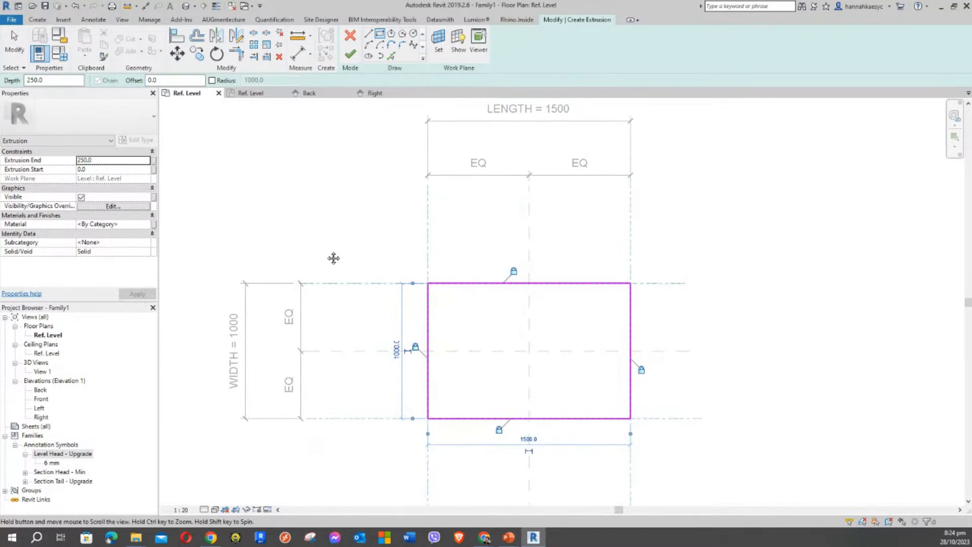
scroll(330, 254, "down", 1)
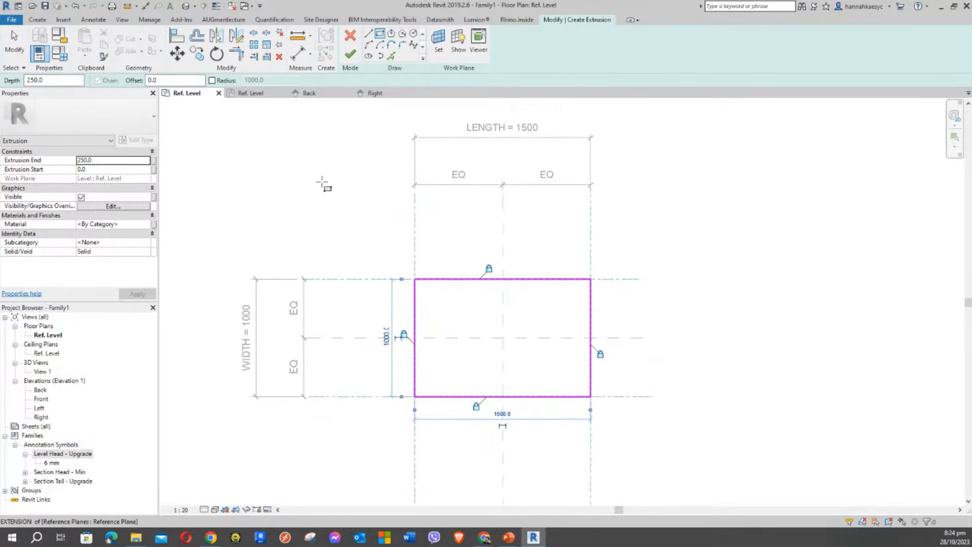
middle_click_drag(340, 235, 346, 221)
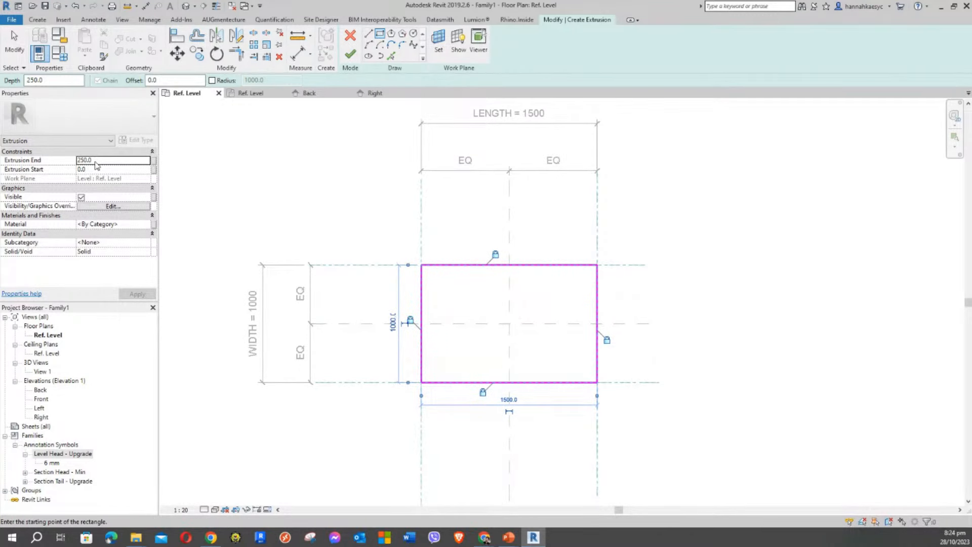
left_click(349, 55)
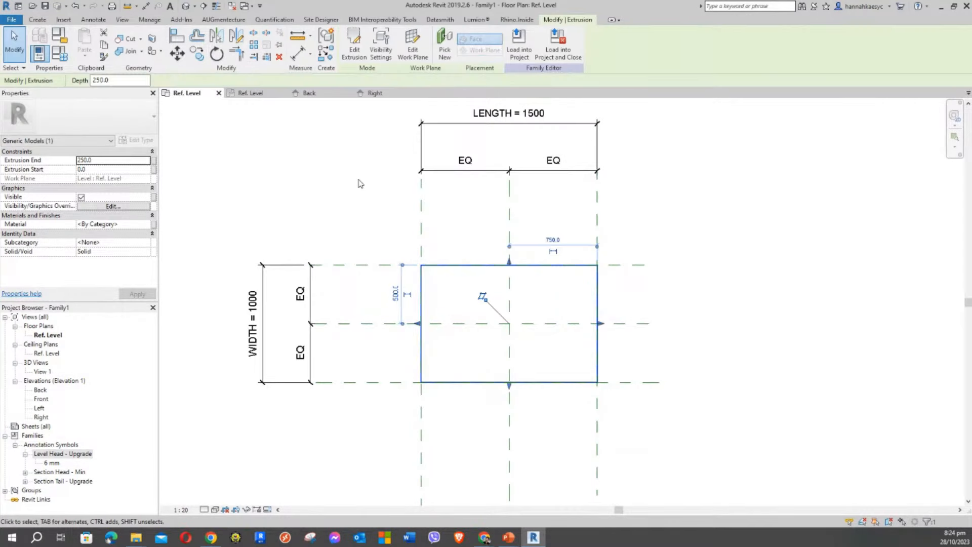
key("Escape")
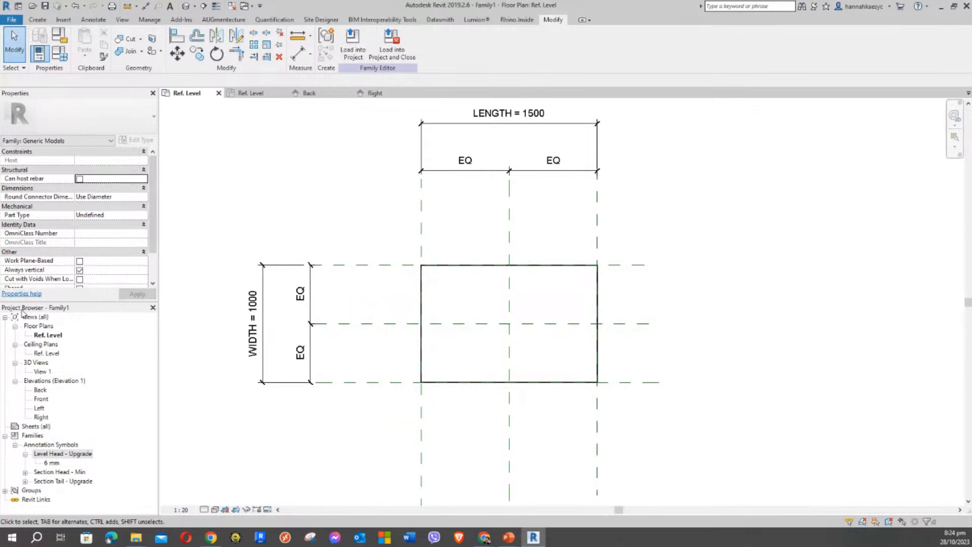
Open the 3D view View 1 and orient it to the home isometric view to inspect the extruded box
double_click(41, 371)
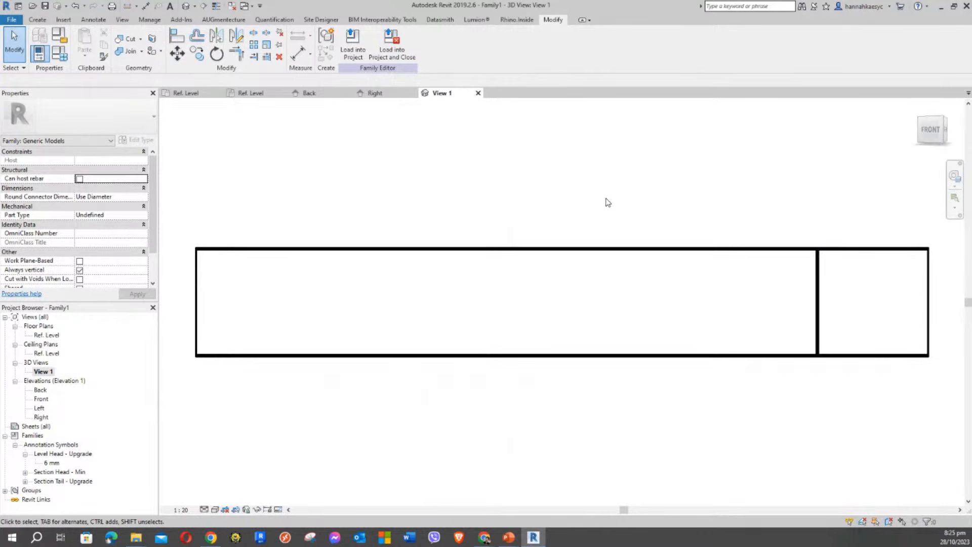
middle_click_drag(603, 207, 583, 197)
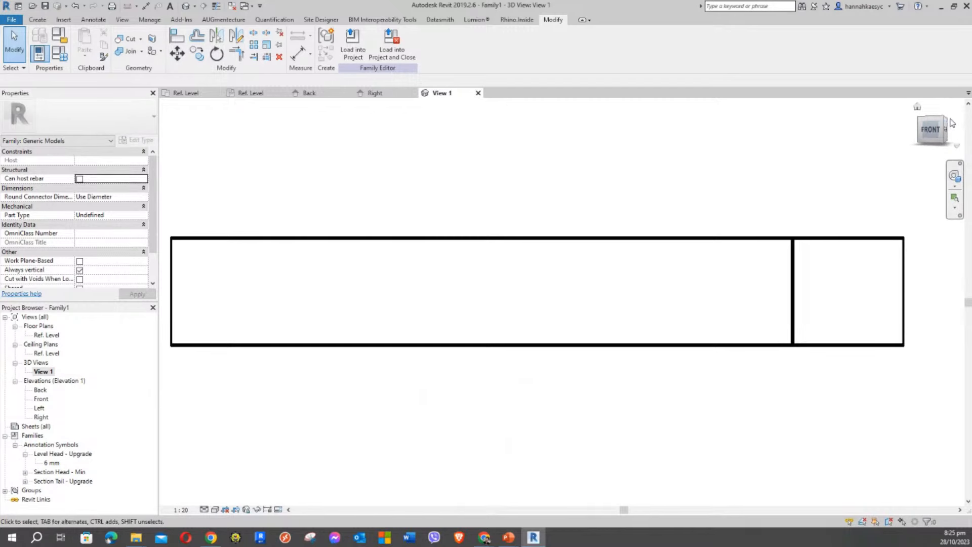
scroll(634, 208, "down", 2)
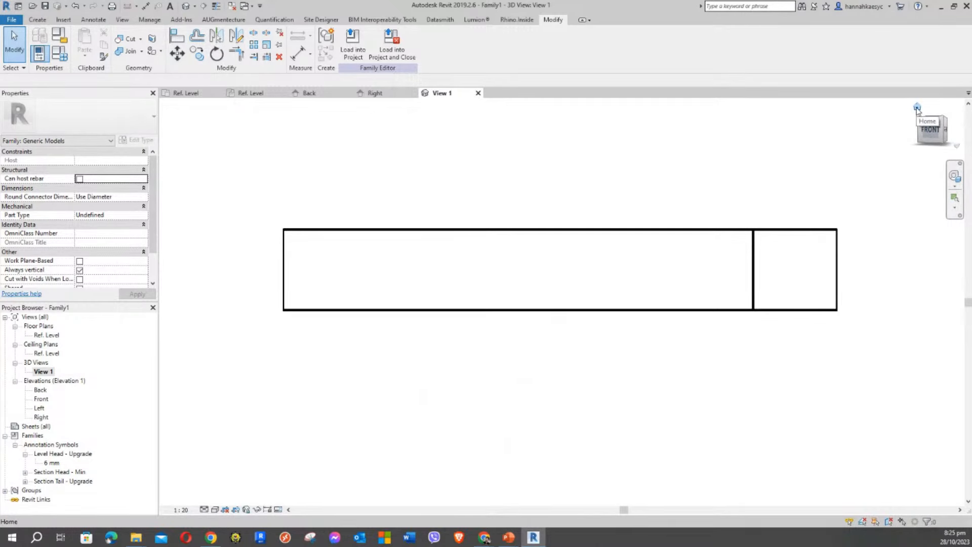
left_click(917, 108)
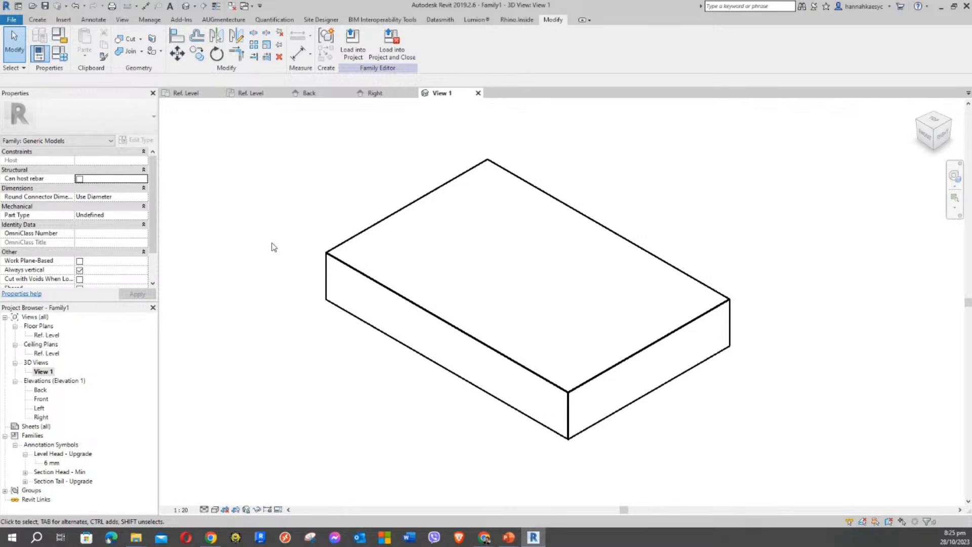
Start saving the family and create and open a new folder named REVIT FAMILY TUTORIAL in Documents
left_click(46, 6)
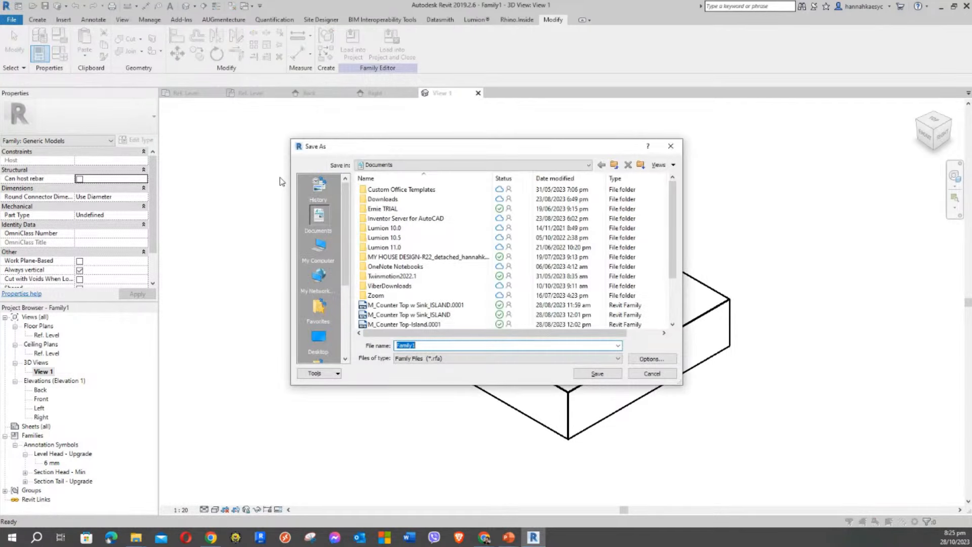
left_click_drag(366, 147, 342, 148)
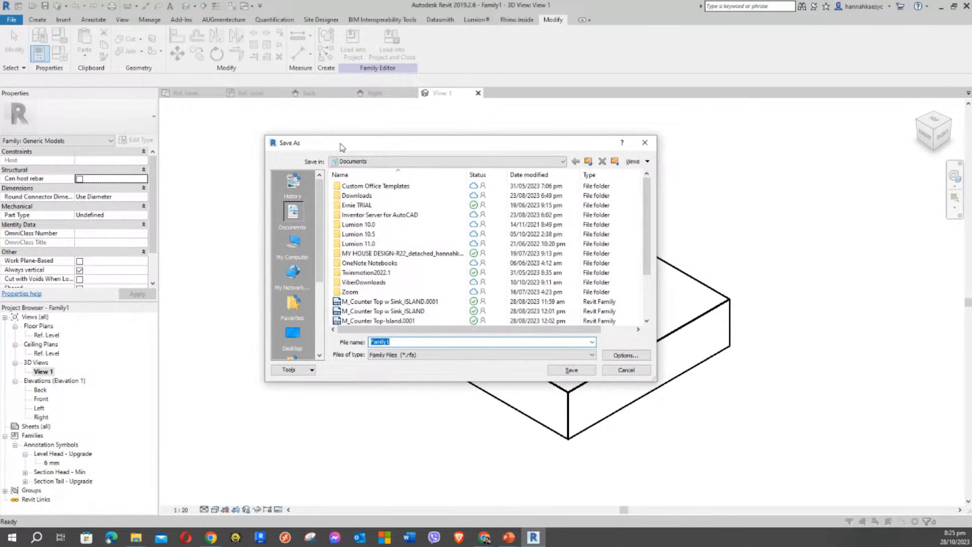
left_click_drag(649, 196, 650, 150)
left_click(615, 162)
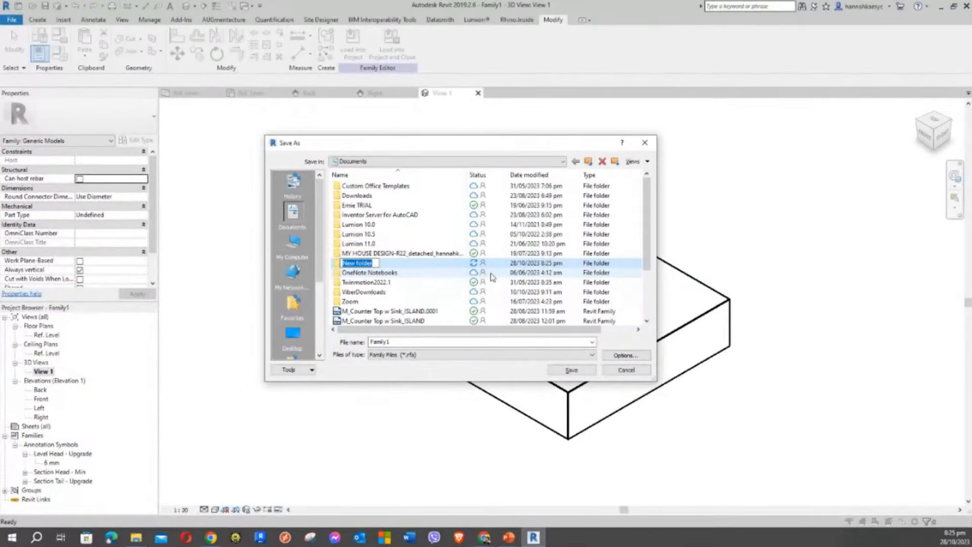
type("REVIT FAMILY TUTORIA")
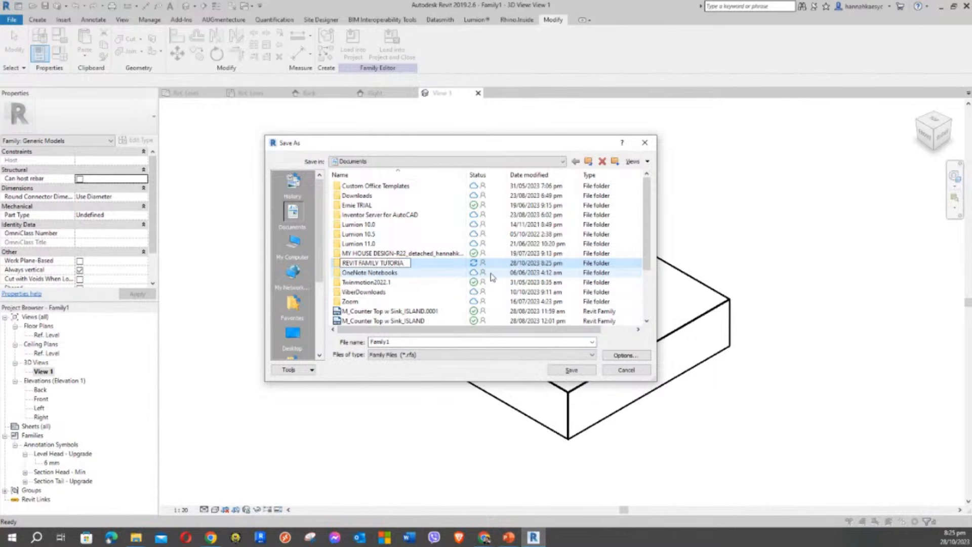
type("L")
key("Return")
key("Return")
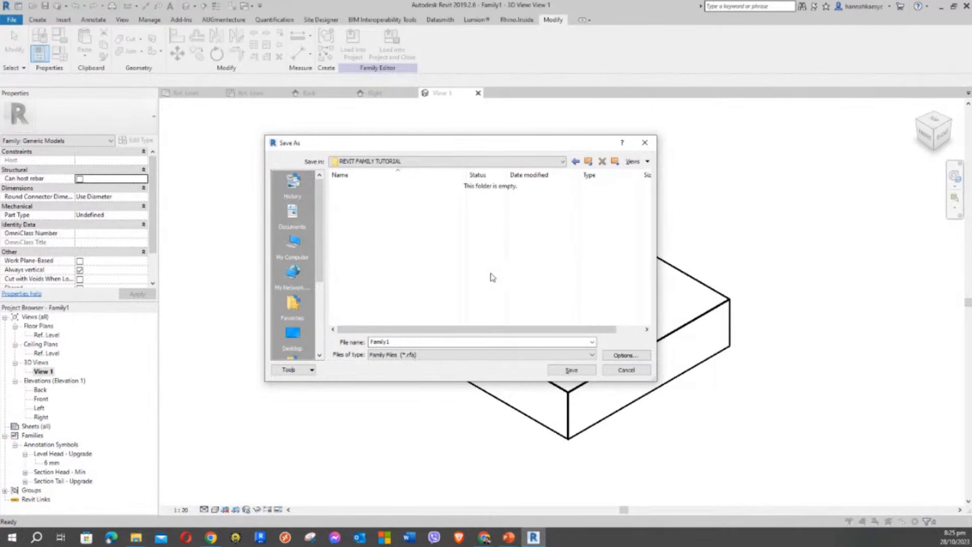
Save the family as BOX TUTORIAL in the REVIT FAMILY TUTORIAL folder, keeping the default file save options
double_click(401, 340)
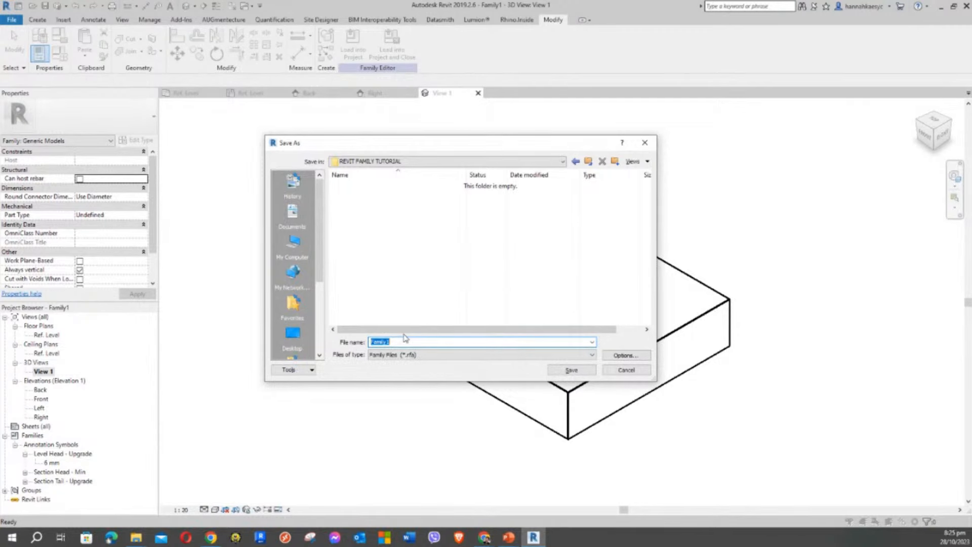
type("BOX TUTORIAL")
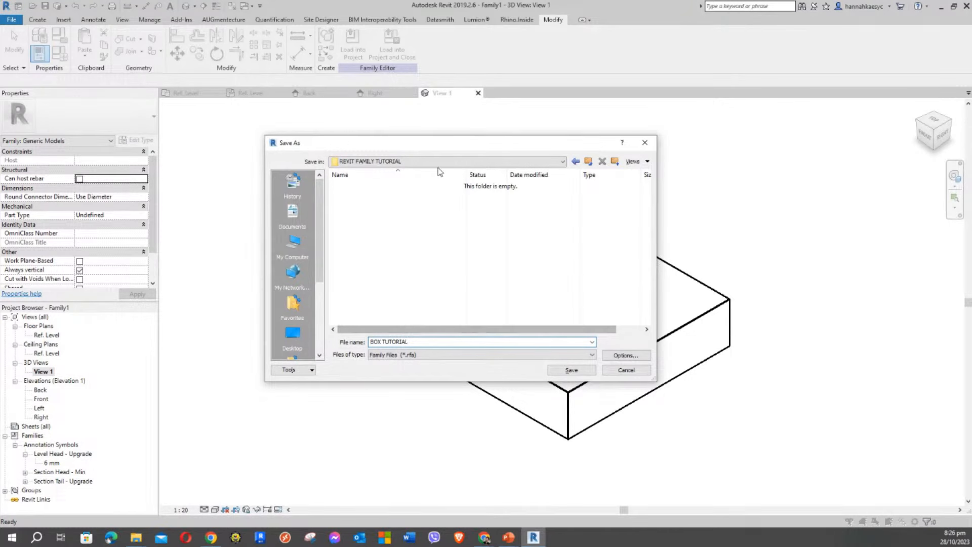
left_click(626, 356)
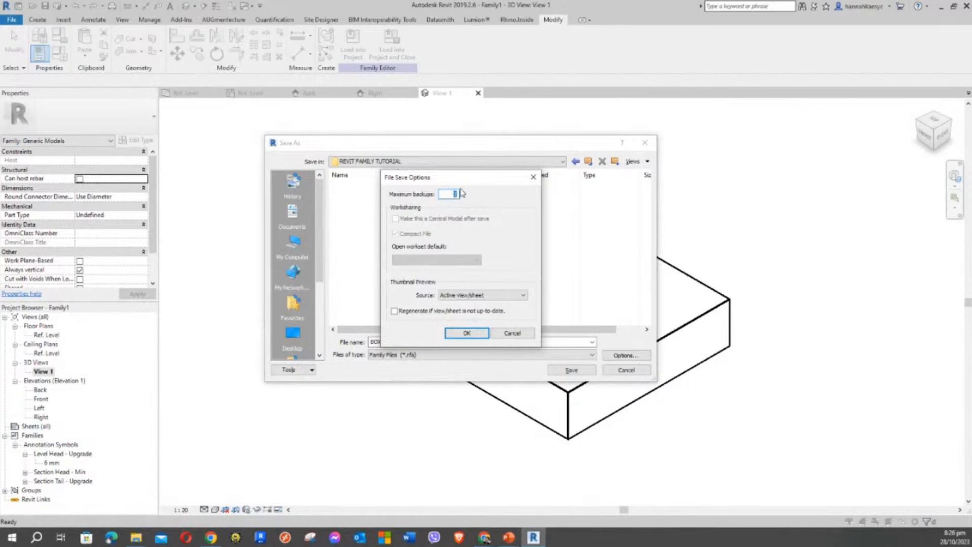
left_click(467, 333)
left_click(423, 342)
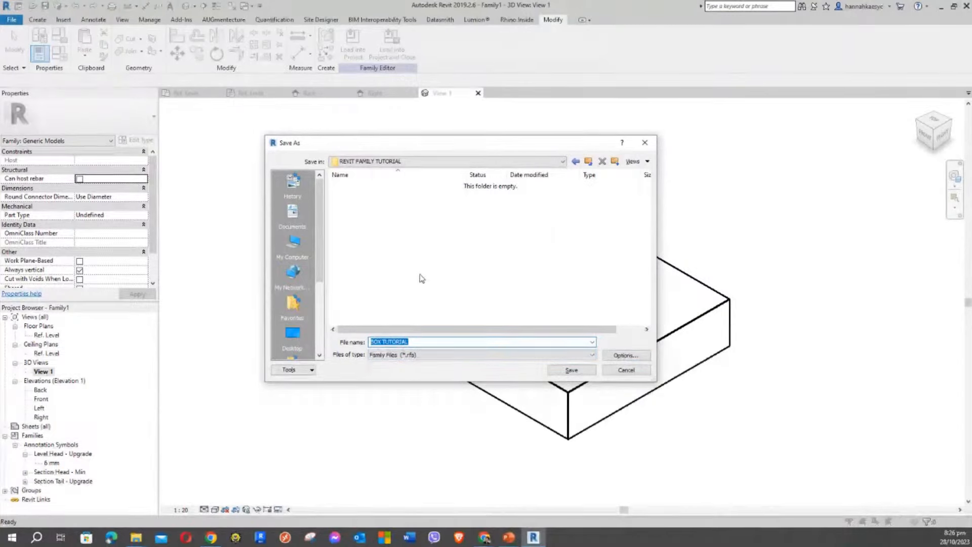
left_click_drag(364, 146, 352, 141)
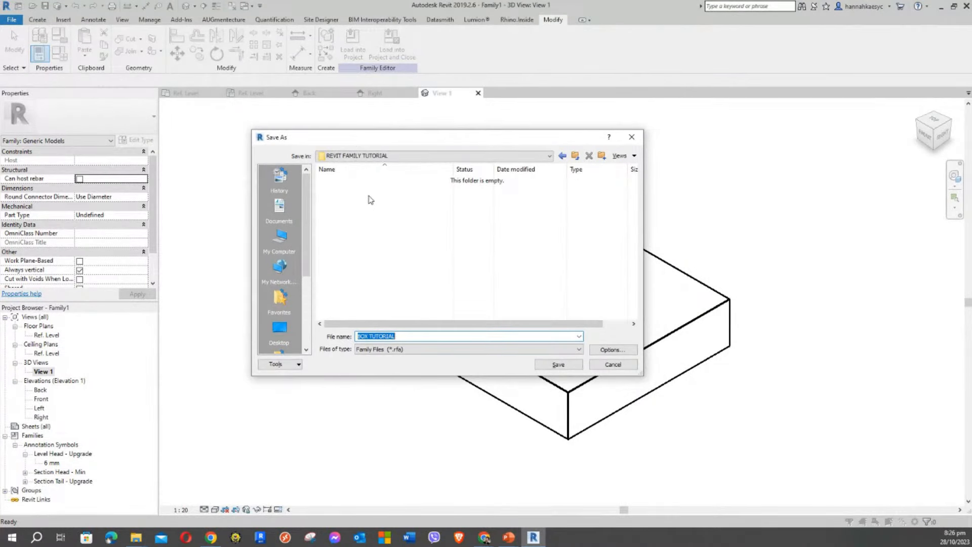
left_click(440, 275)
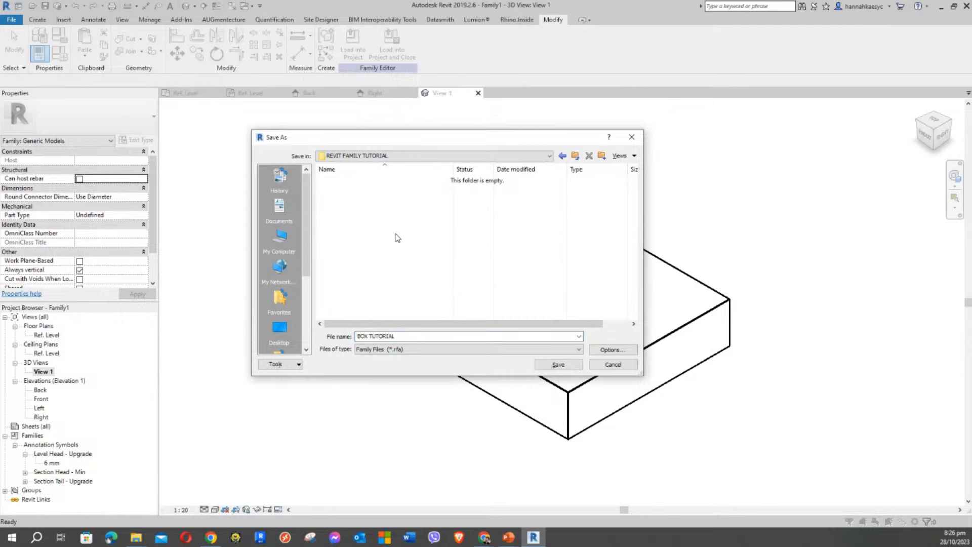
left_click(561, 368)
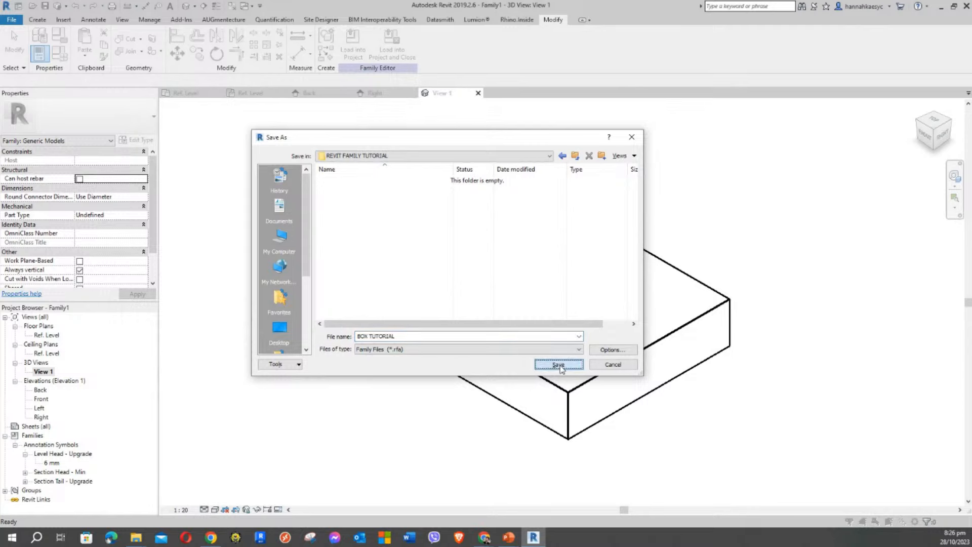
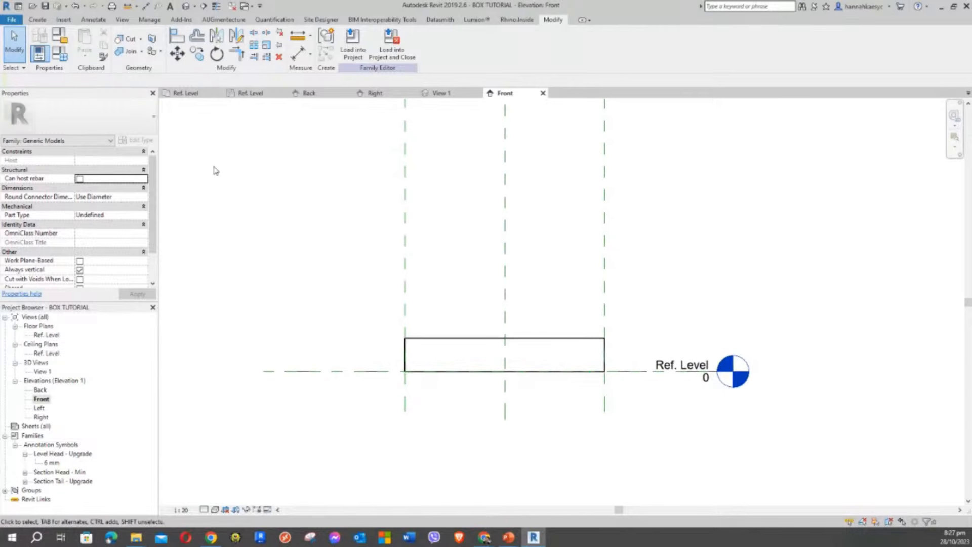
Check the LENGTH and WIDTH dimensions in the Ref. Level floor plan and return to the Front elevation
middle_click_drag(332, 260, 338, 279)
double_click(49, 335)
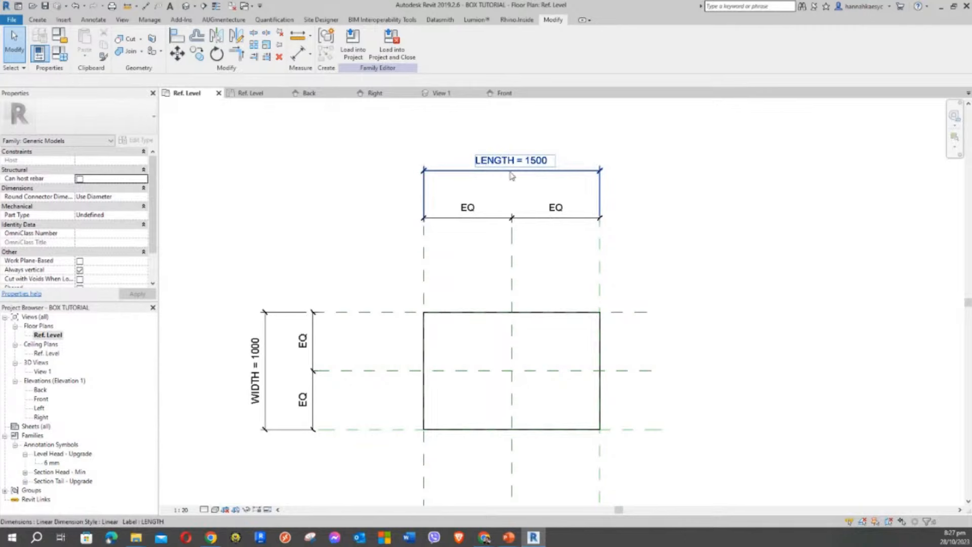
double_click(41, 399)
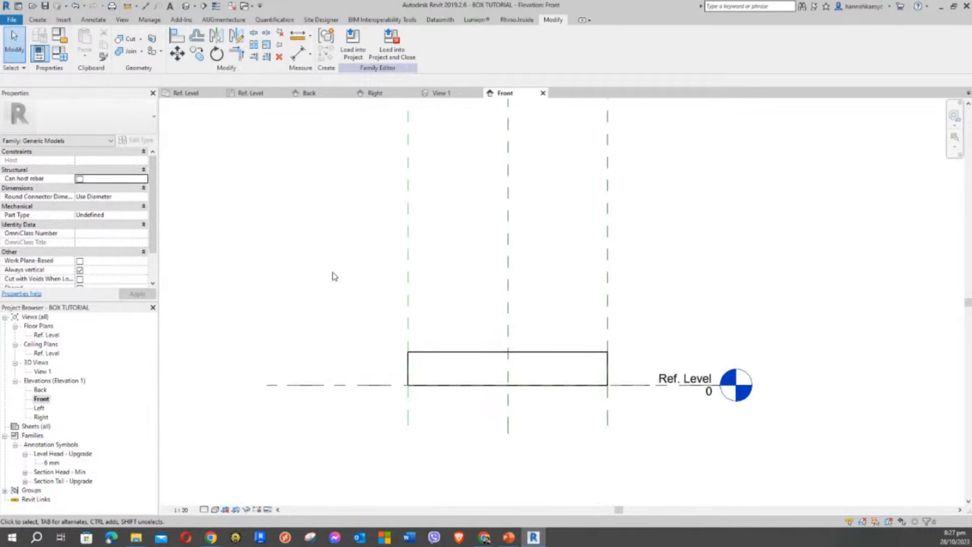
Draw a horizontal reference plane above the box in the Front elevation, about 665 above Ref. Level
left_click(38, 20)
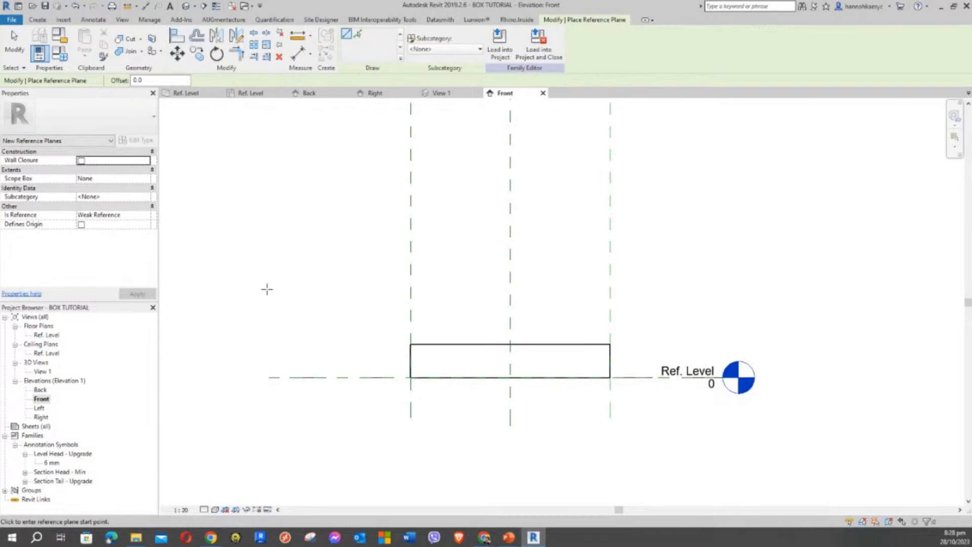
left_click(267, 289)
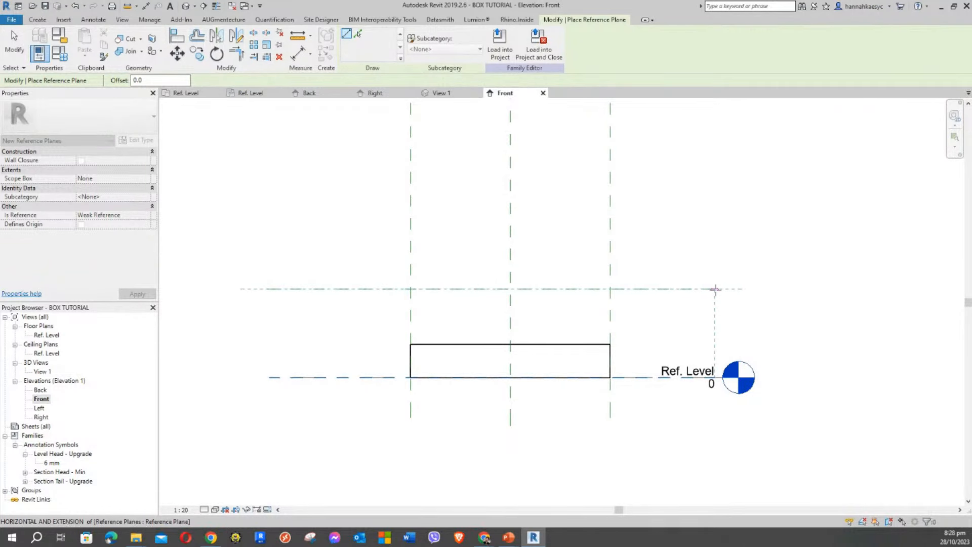
left_click(715, 289)
right_click(691, 185)
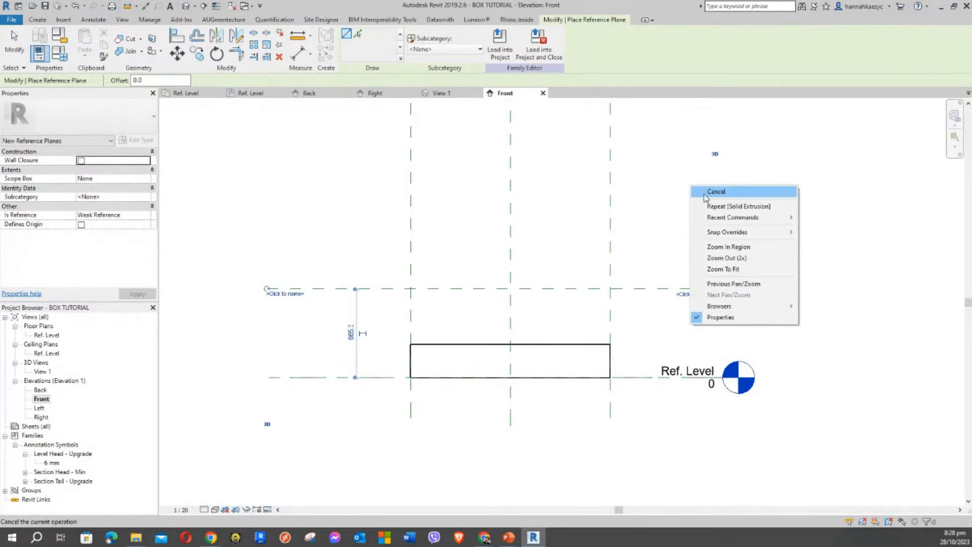
left_click(704, 192)
right_click(354, 222)
left_click(365, 226)
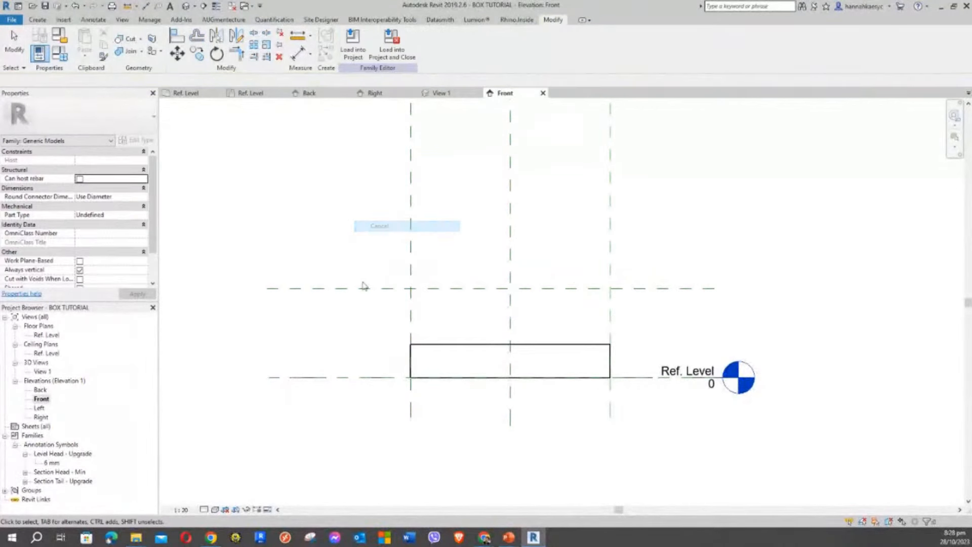
Examine the temporary dimension between the new horizontal reference plane and Ref. Level
left_click(363, 288)
middle_click_drag(326, 215, 363, 188)
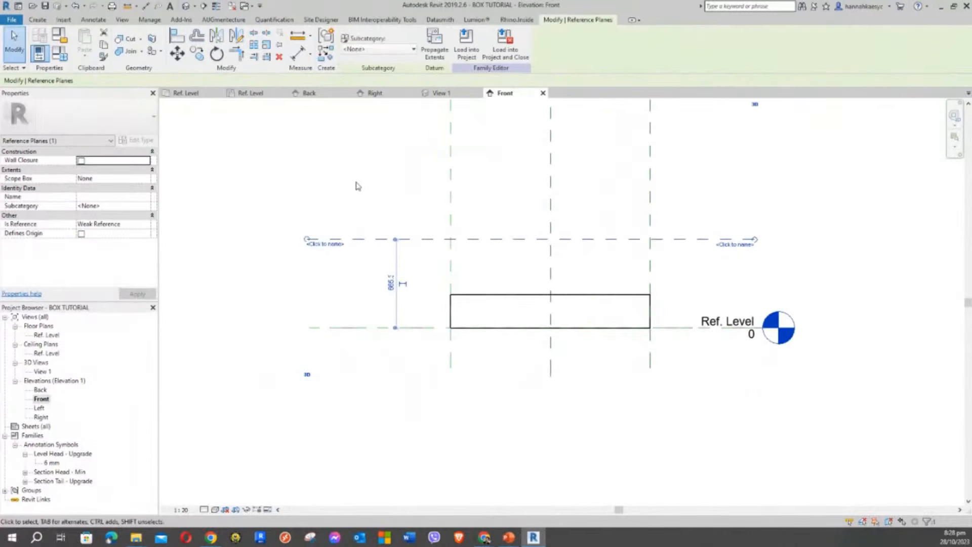
left_click(357, 186)
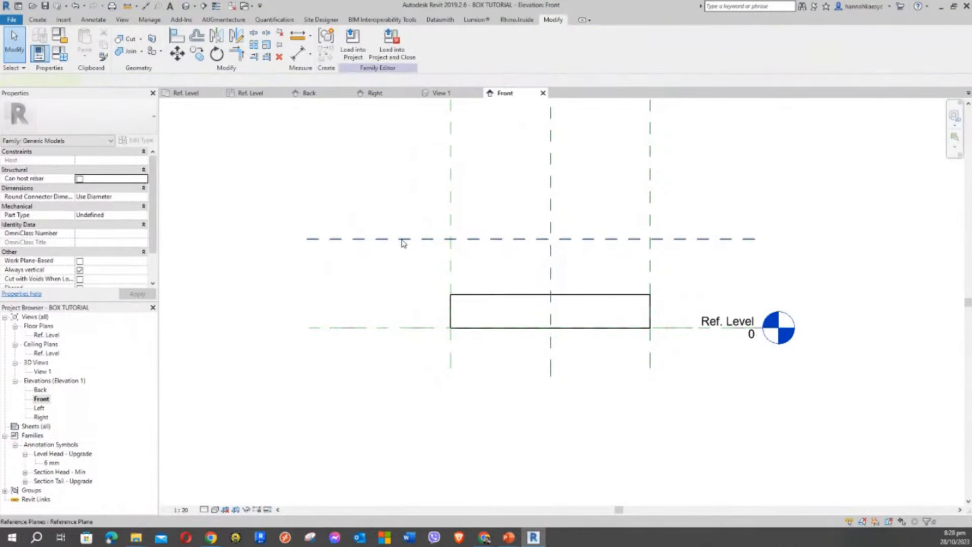
left_click(403, 239)
left_click(358, 256)
left_click(412, 238)
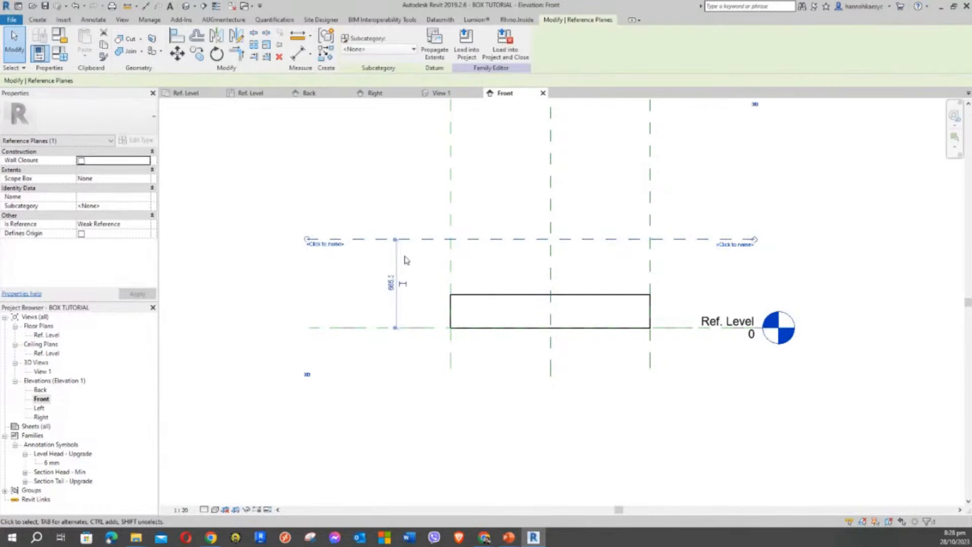
middle_click_drag(352, 281, 381, 269)
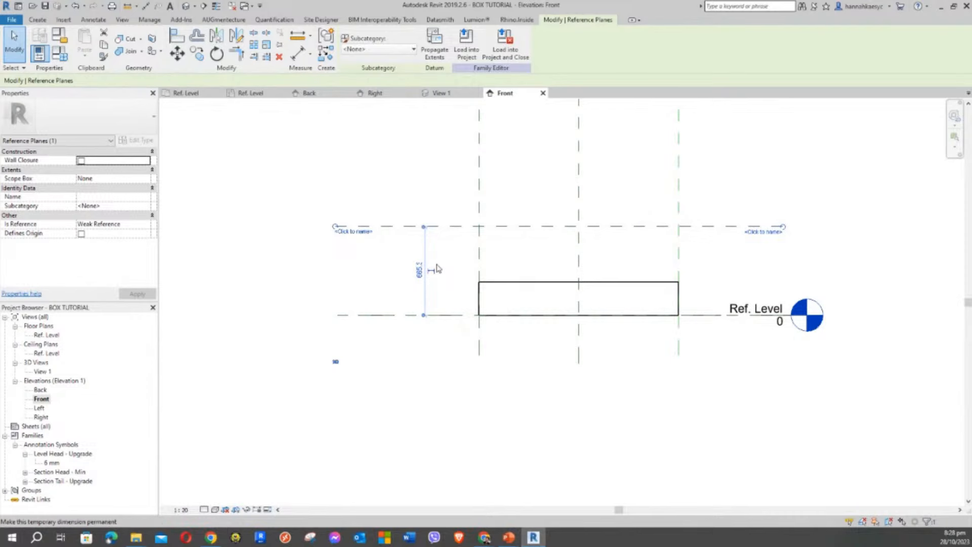
left_click(434, 258)
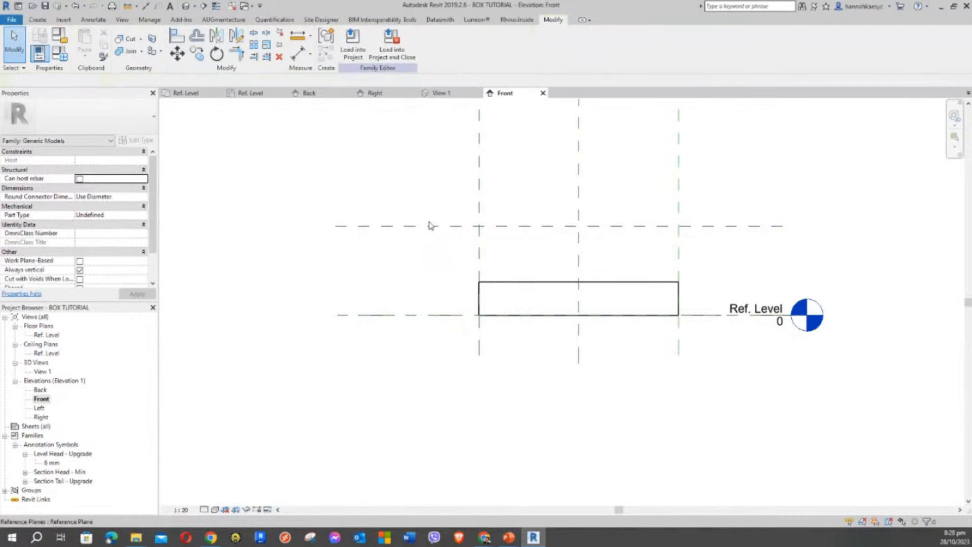
left_click(431, 227)
key("Escape")
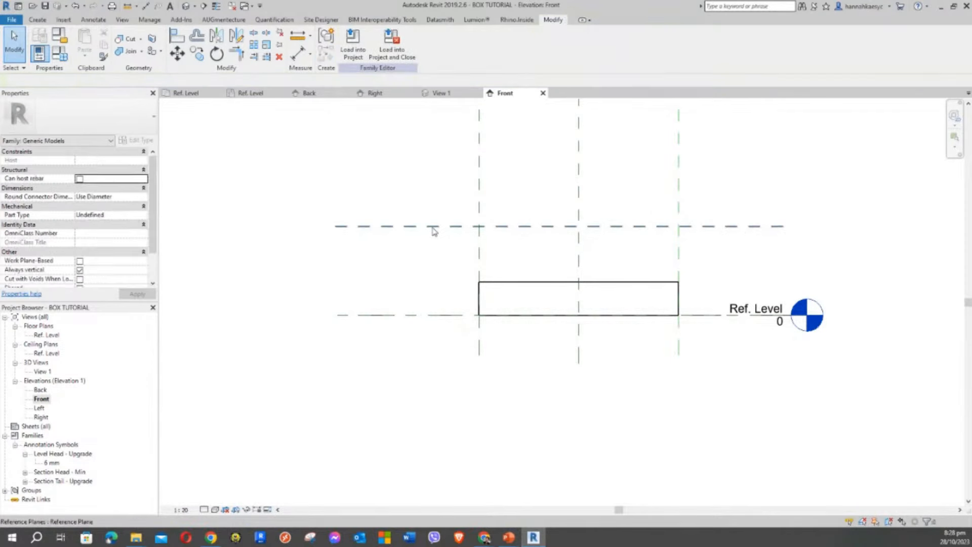
left_click(432, 227)
scroll(443, 255, "up", 2)
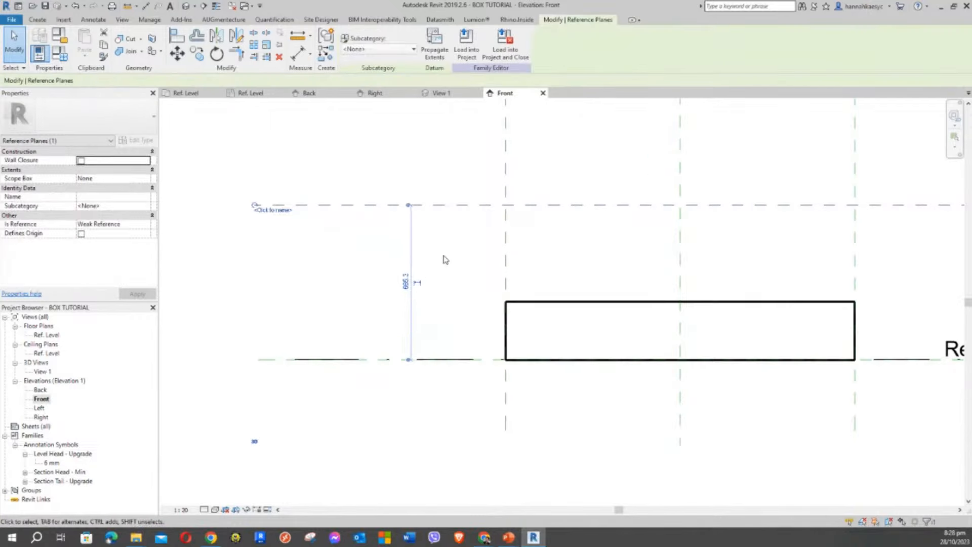
key("Escape")
Make the upper reference plane's temporary dimension to Ref. Level permanent, and delete the resulting dimension
left_click(438, 206)
scroll(456, 248, "down", 3)
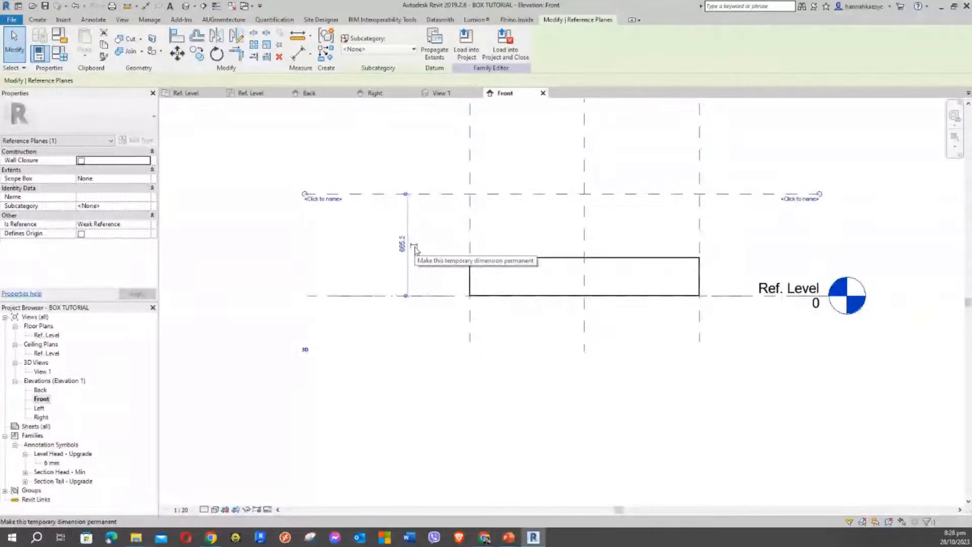
left_click(415, 247)
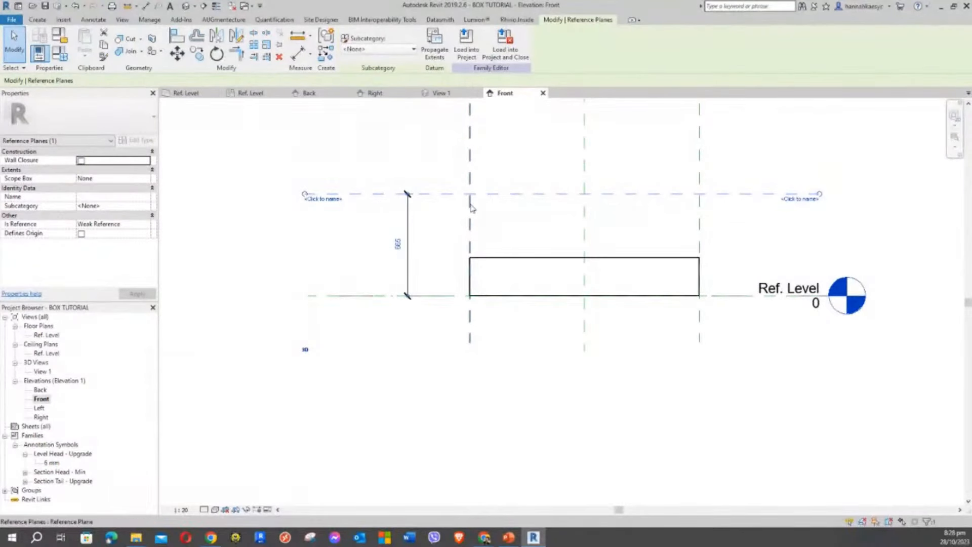
left_click(434, 244)
scroll(430, 249, "down", 2)
scroll(430, 245, "up", 2)
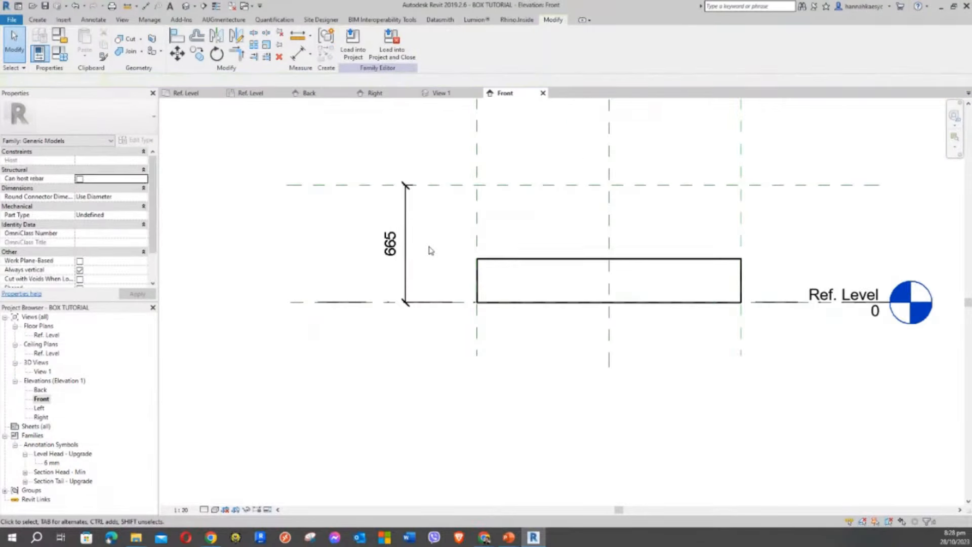
left_click(408, 215)
key("Delete")
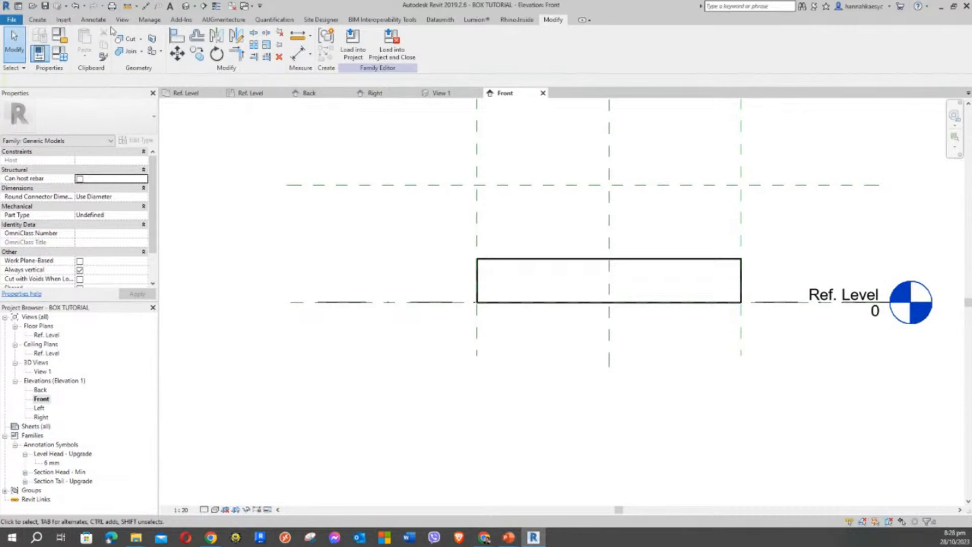
Place an aligned dimension between the upper reference plane and Ref. Level, beside the box
left_click(95, 22)
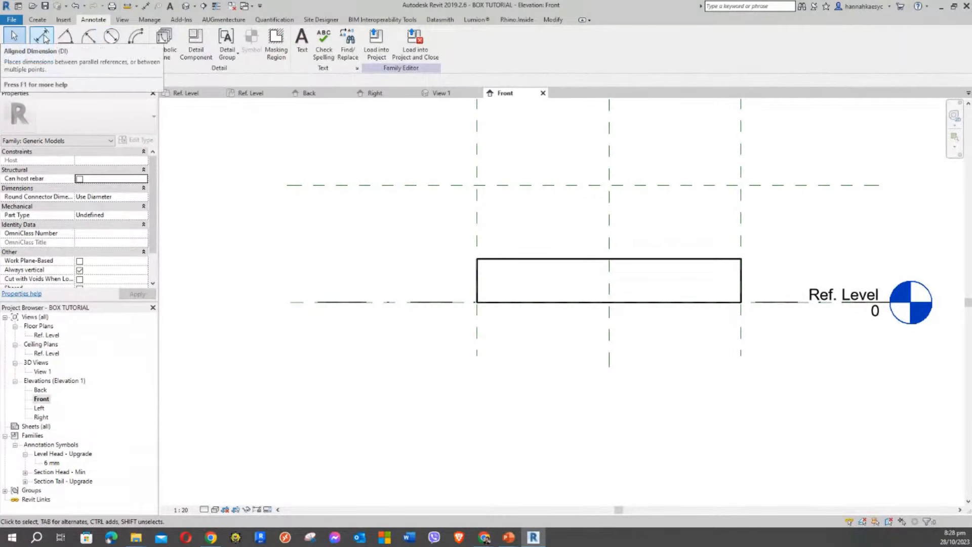
left_click(45, 44)
left_click(405, 186)
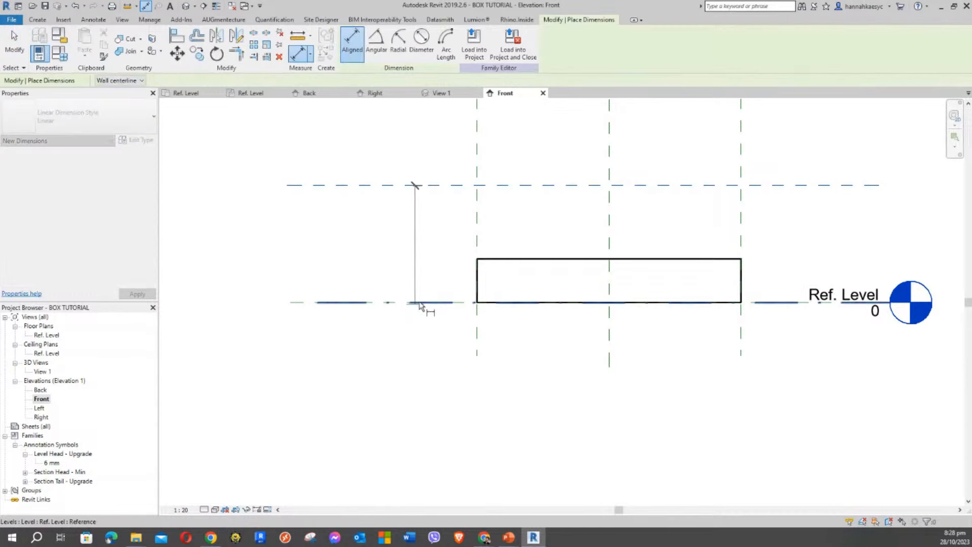
left_click(426, 303)
left_click(345, 145)
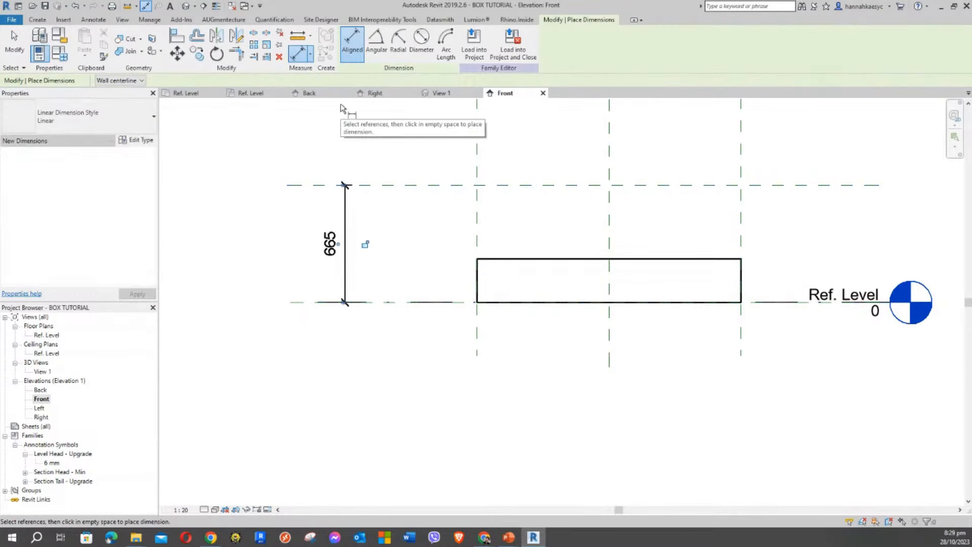
key("Escape")
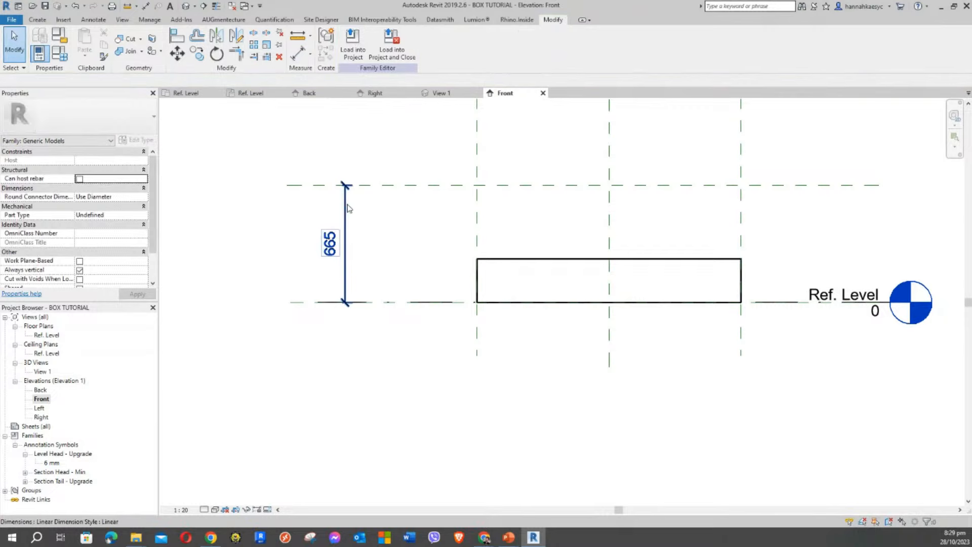
Remove the aligned dimension between the upper reference plane and Ref. Level
left_click(346, 205)
key("Delete")
key("ctrl+z")
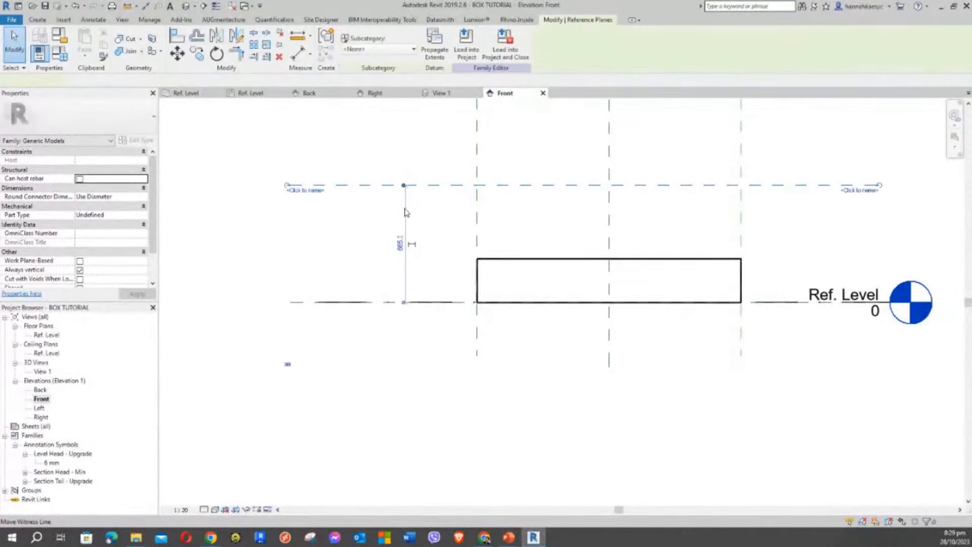
Make the temporary dimension between the upper reference plane and Ref. Level permanent, and move it farther from the box
key("Escape")
left_click(407, 207)
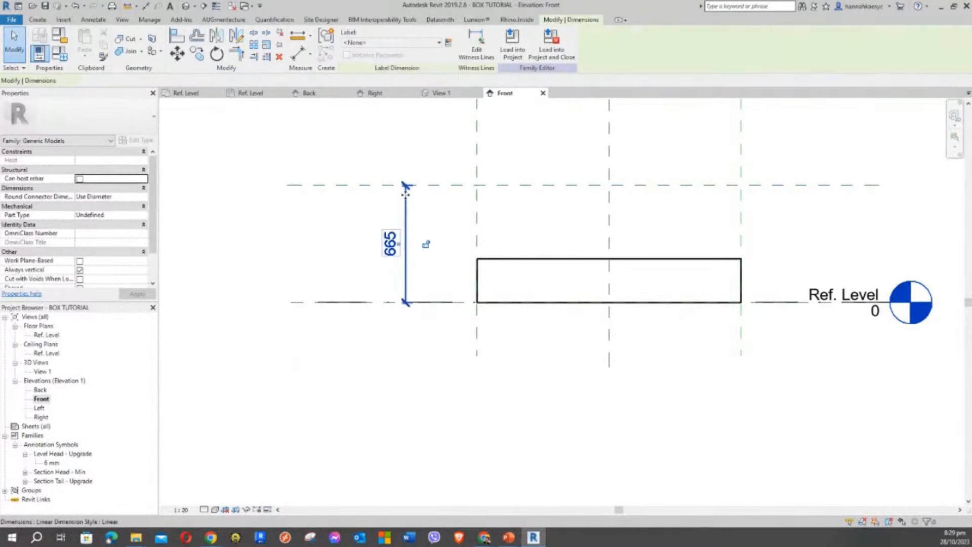
left_click_drag(406, 201, 358, 202)
left_click(393, 154)
scroll(400, 152, "down", 2)
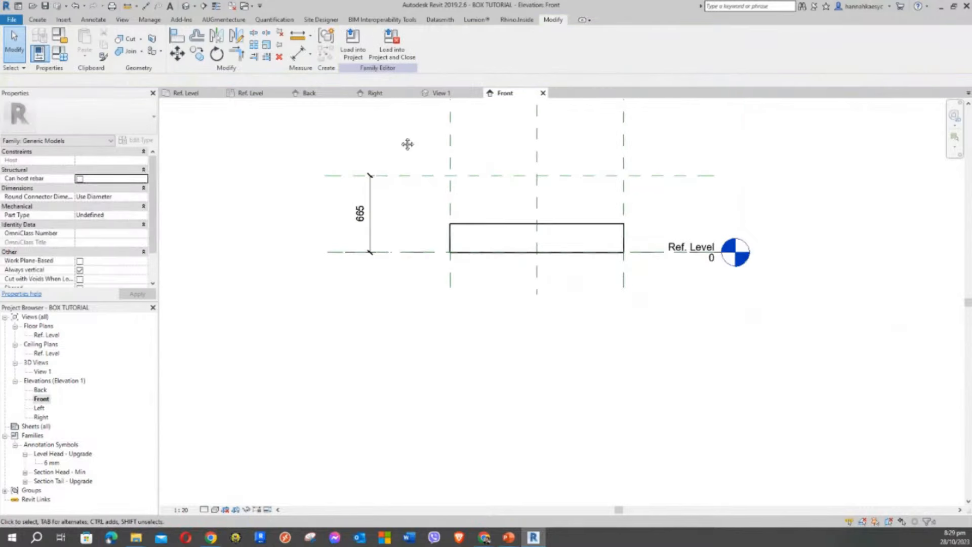
mouse_move(405, 143)
middle_mouse_down()
mouse_move(382, 202)
mouse_move(375, 190)
mouse_move(395, 240)
middle_mouse_up()
scroll(390, 212, "up", 1)
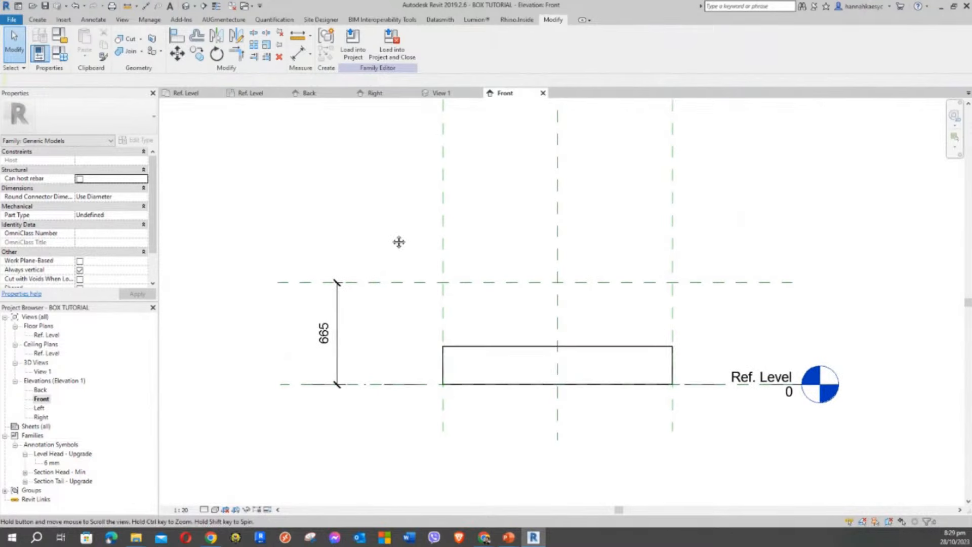
Examine the upper reference plane and the box extrusion in the front elevation, comparing the extrusion's top with the plane
left_click(399, 282)
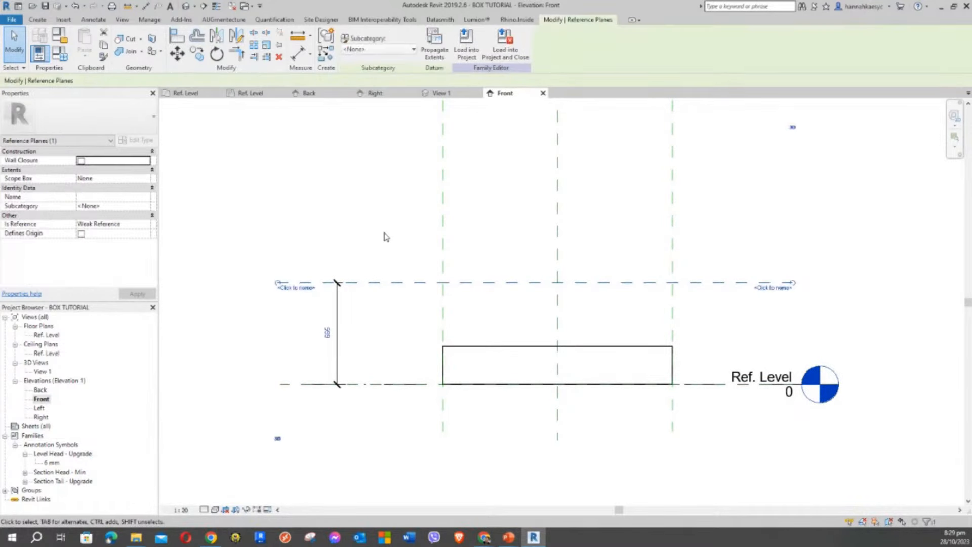
left_click(384, 234)
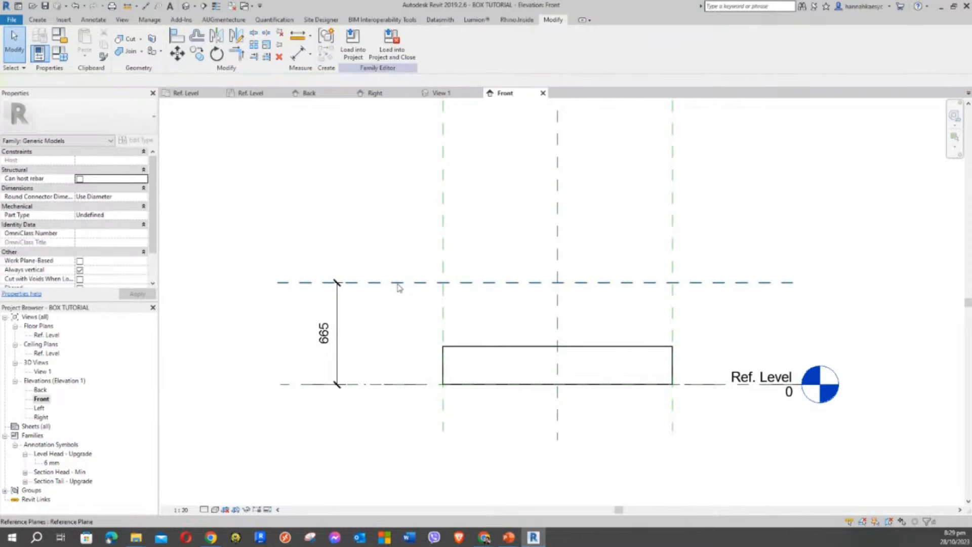
left_click(397, 282)
left_click(384, 235)
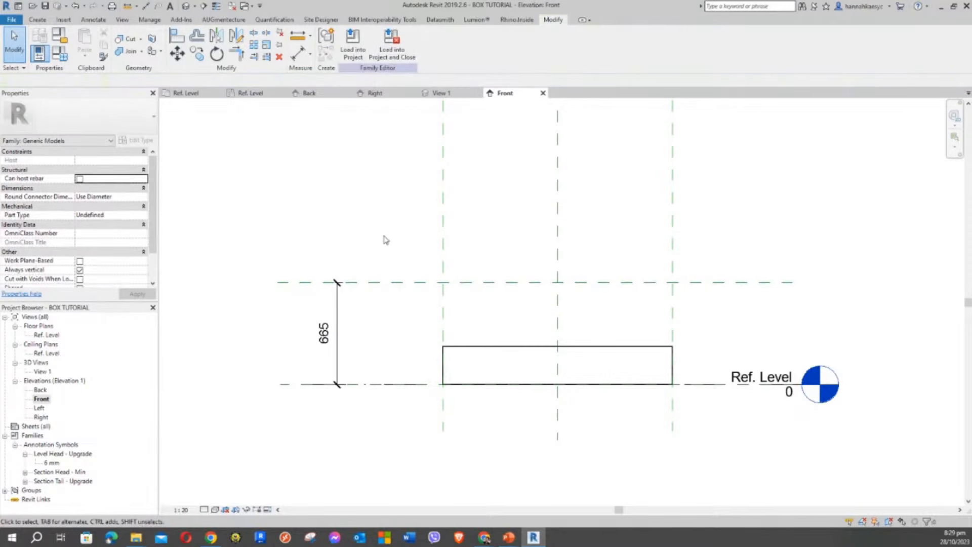
middle_click_drag(361, 211, 369, 195)
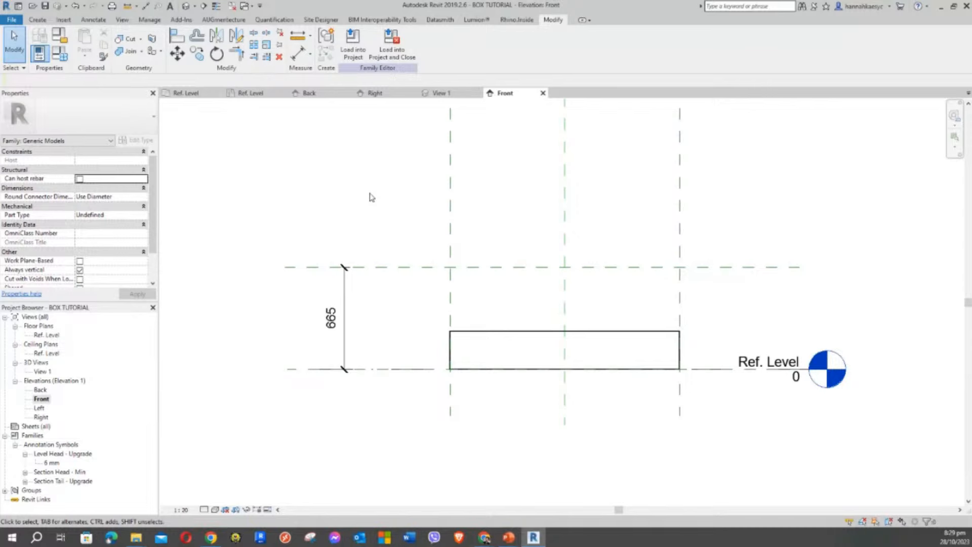
left_click(393, 267)
left_click(390, 203)
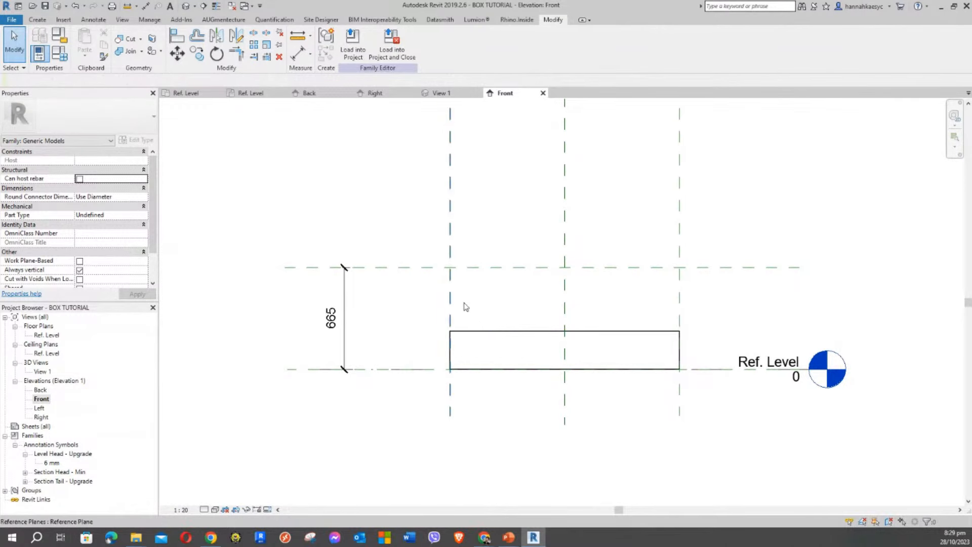
left_click(500, 332)
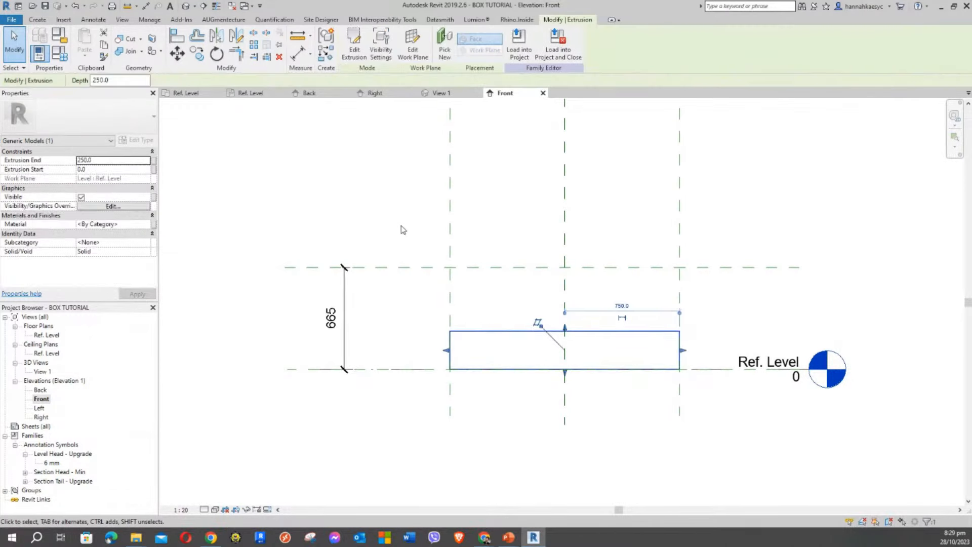
left_click(401, 228)
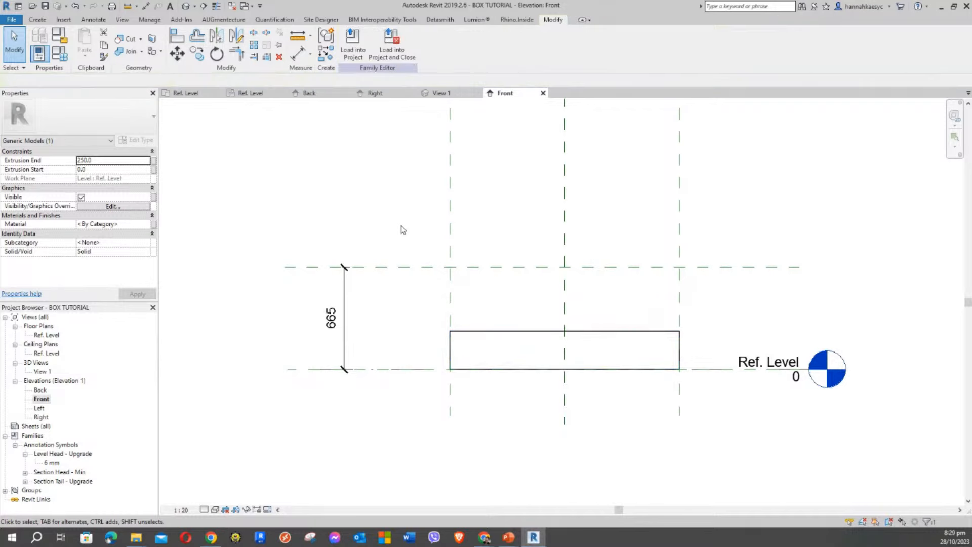
left_click(501, 332)
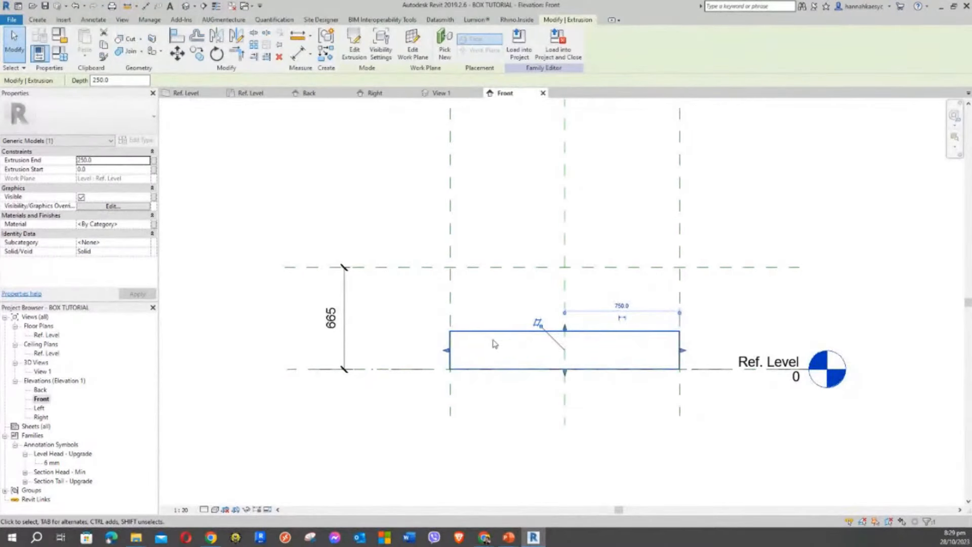
left_click(445, 311)
scroll(507, 334, "down", 2)
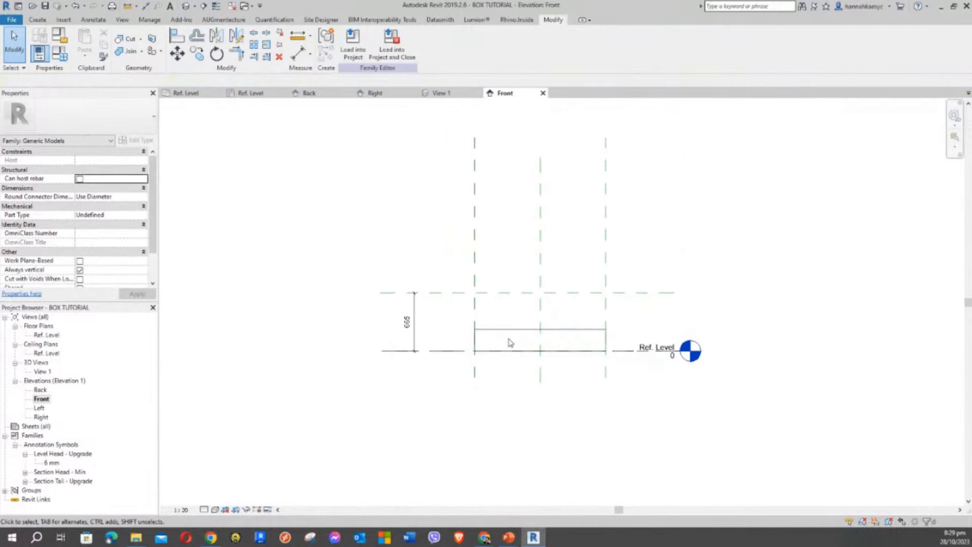
left_click(506, 334)
scroll(408, 251, "up", 2)
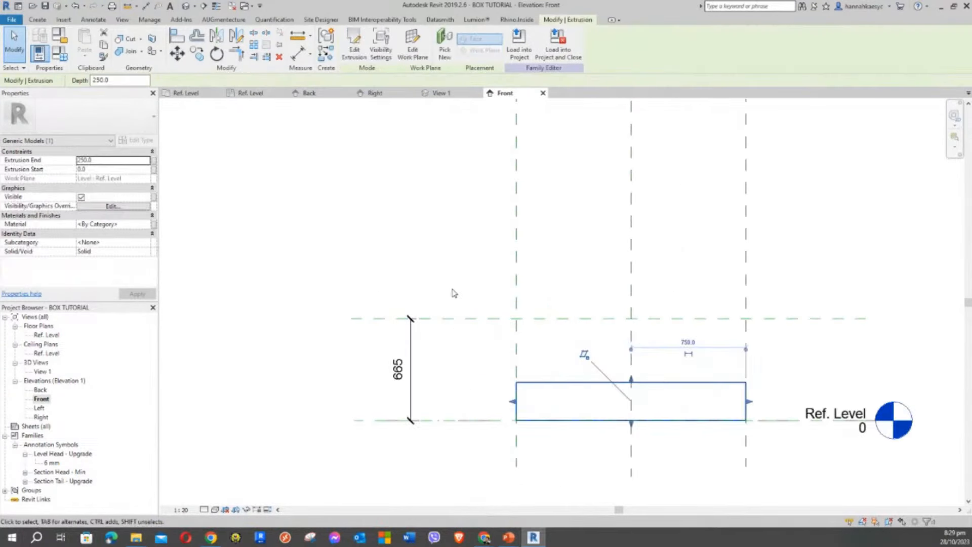
left_click(439, 392)
middle_click_drag(439, 393, 440, 343)
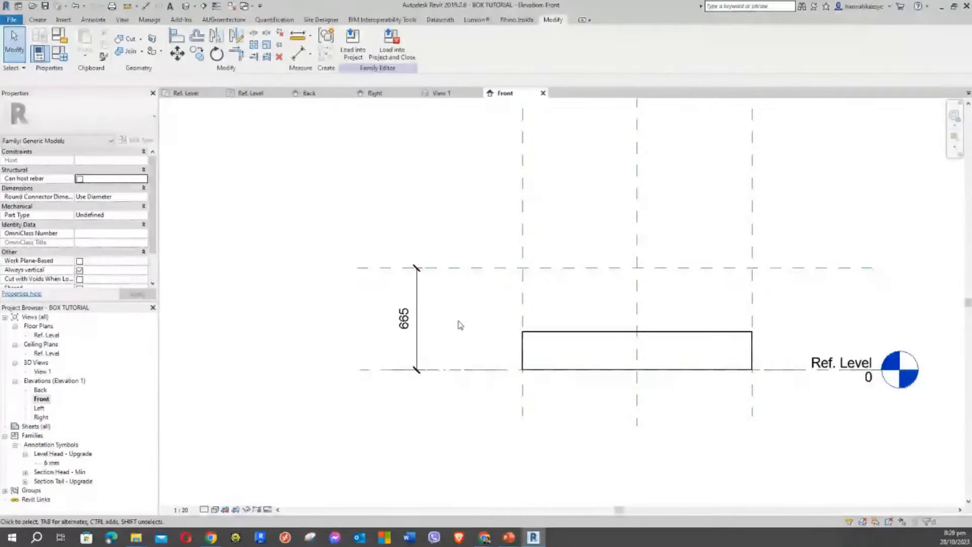
Label the dimension between the upper reference plane and Ref. Level with a new type family parameter HEIGHT, grouped under Dimensions
left_click(421, 304)
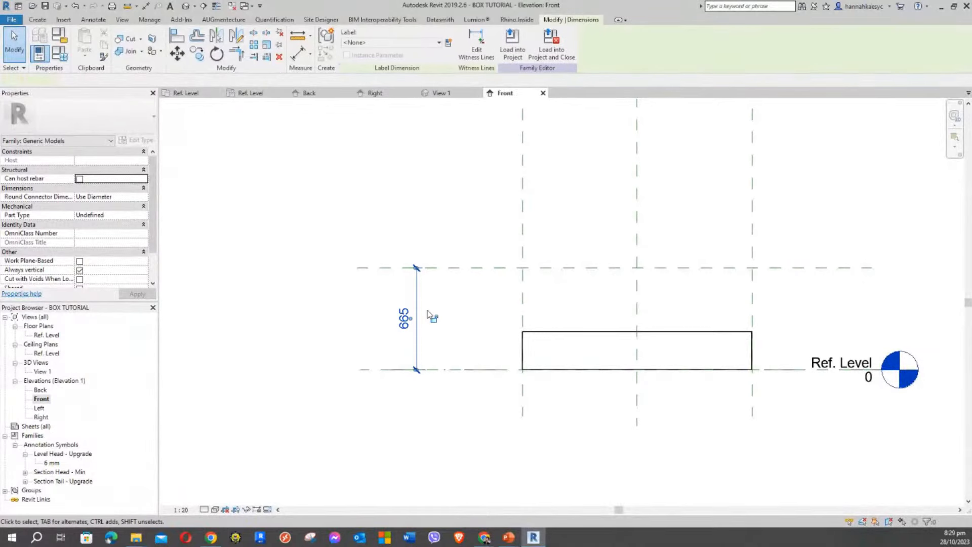
middle_click_drag(437, 185, 439, 221)
scroll(465, 211, "down", 1)
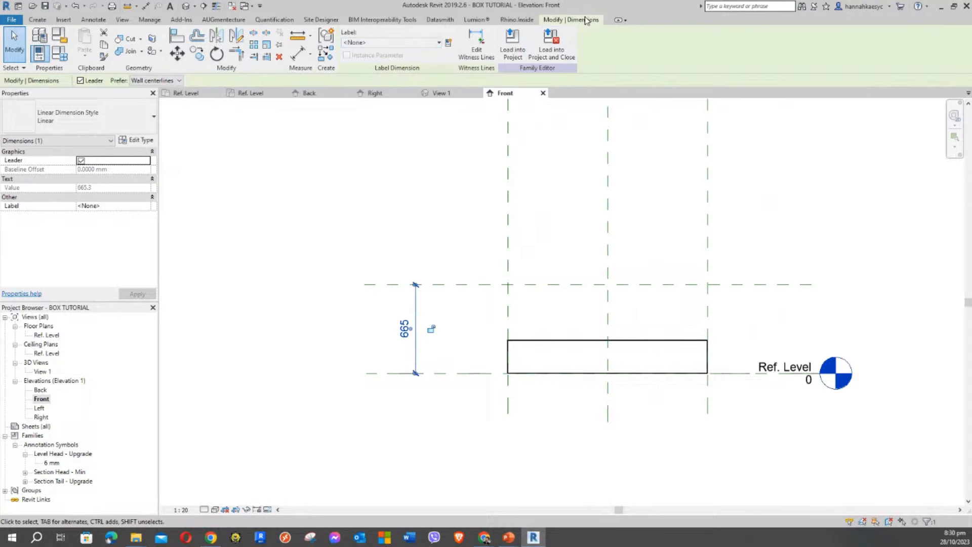
left_click(448, 43)
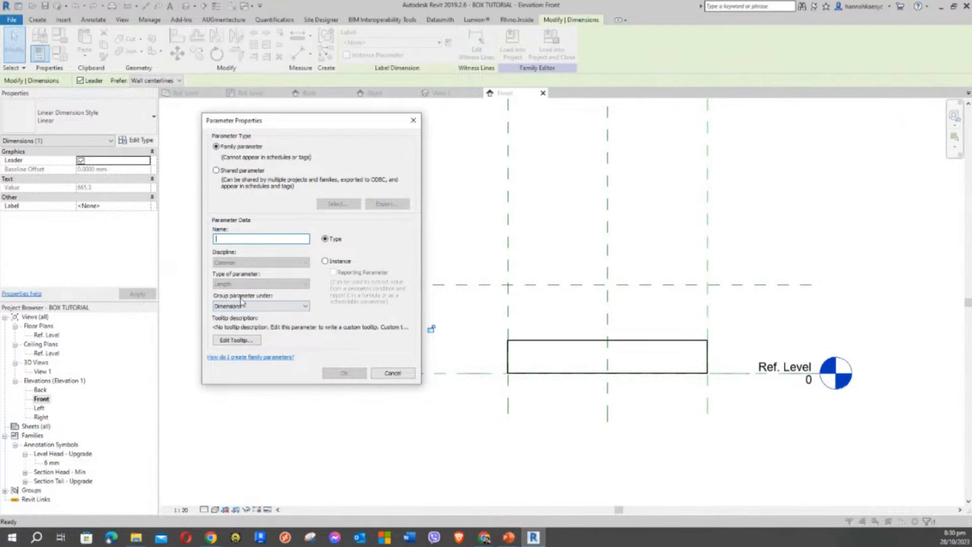
left_click(271, 307)
left_click(245, 310)
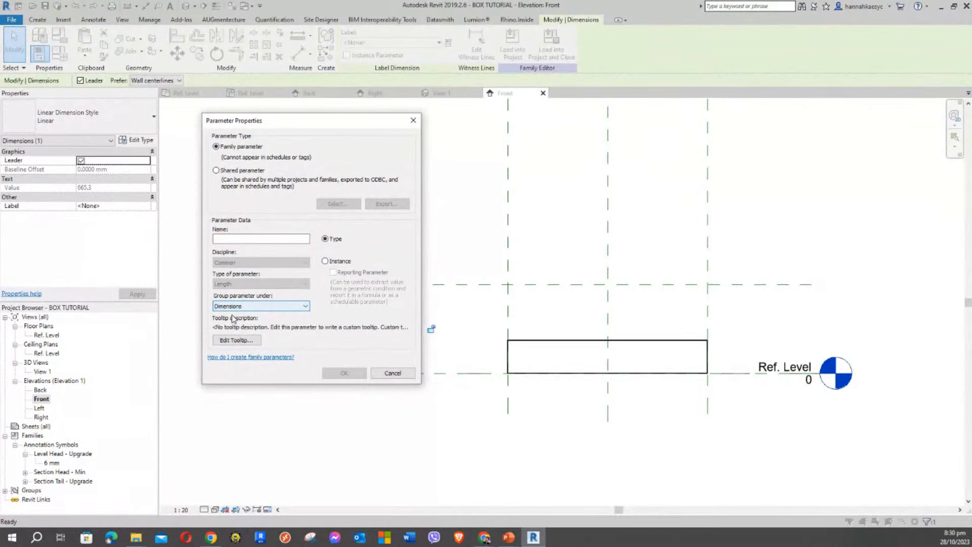
left_click(236, 239)
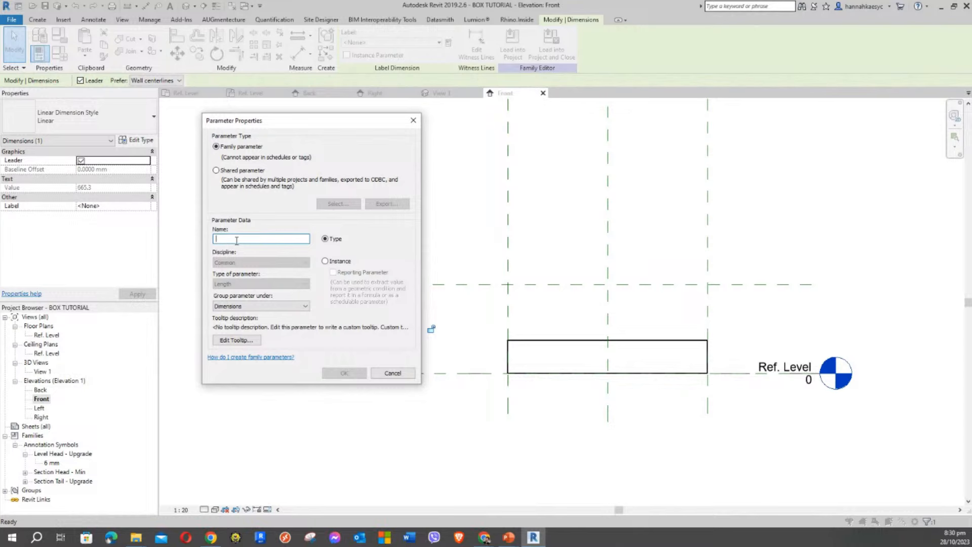
type("HEIGHT")
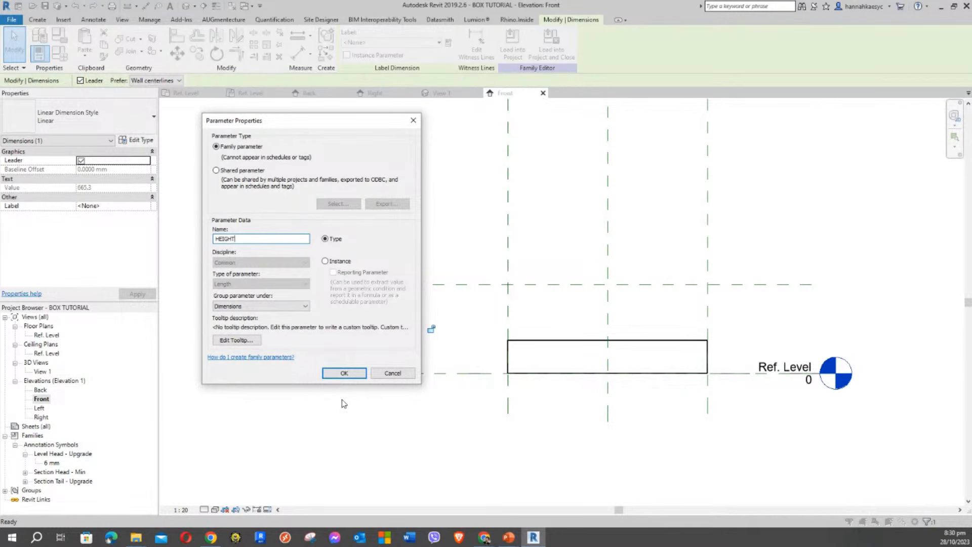
left_click(342, 373)
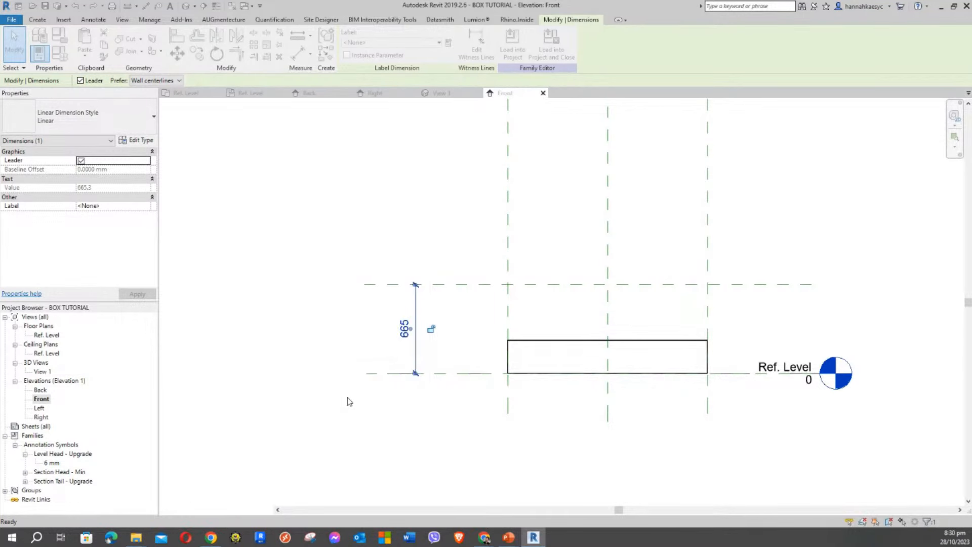
left_click(414, 425)
Move the HEIGHT dimension closer to the box
scroll(456, 303, "up", 3)
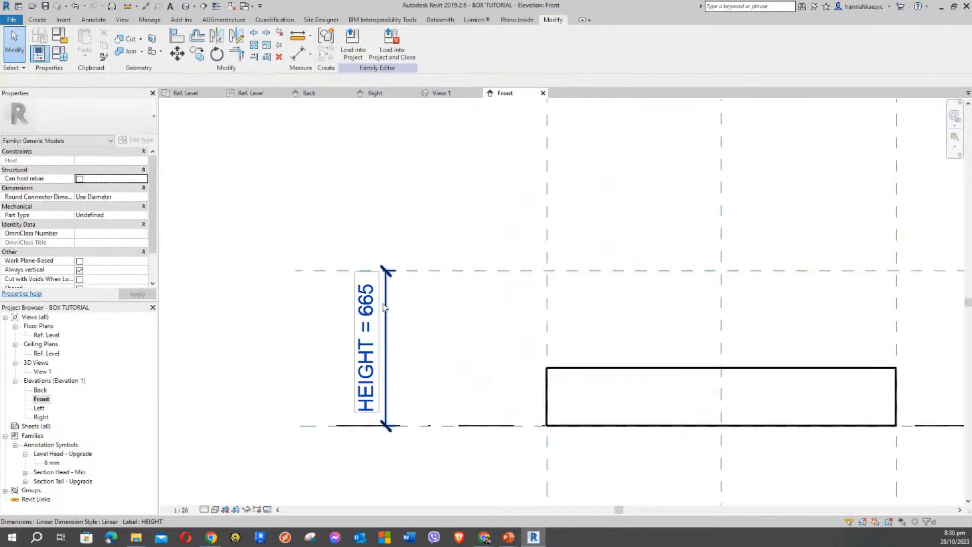
left_click_drag(387, 305, 445, 309)
left_click(430, 217)
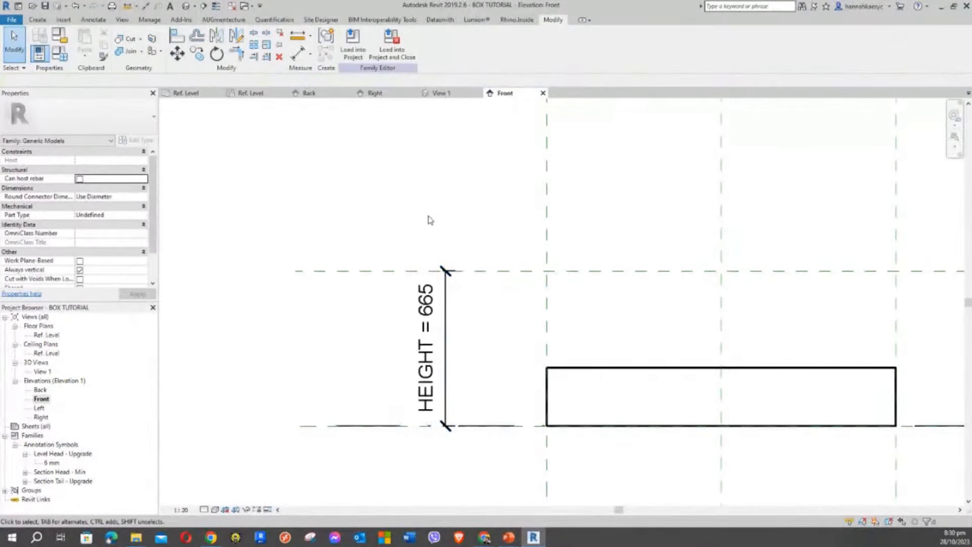
middle_click_drag(429, 217, 347, 172)
scroll(340, 181, "down", 2)
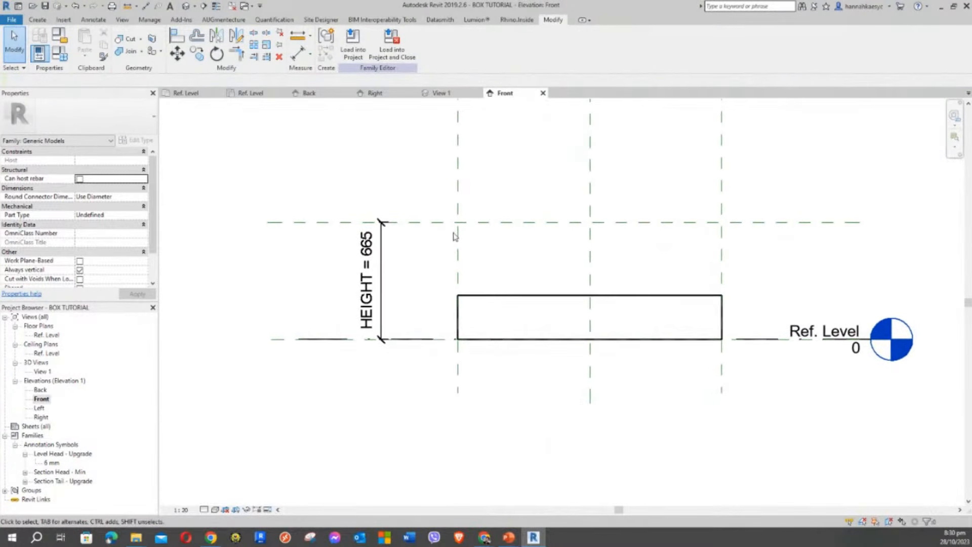
Test the HEIGHT parameter by moving the upper reference plane to 1000, 500 and finally 880 above Ref. Level
left_click(505, 220)
left_click_drag(505, 221, 509, 163)
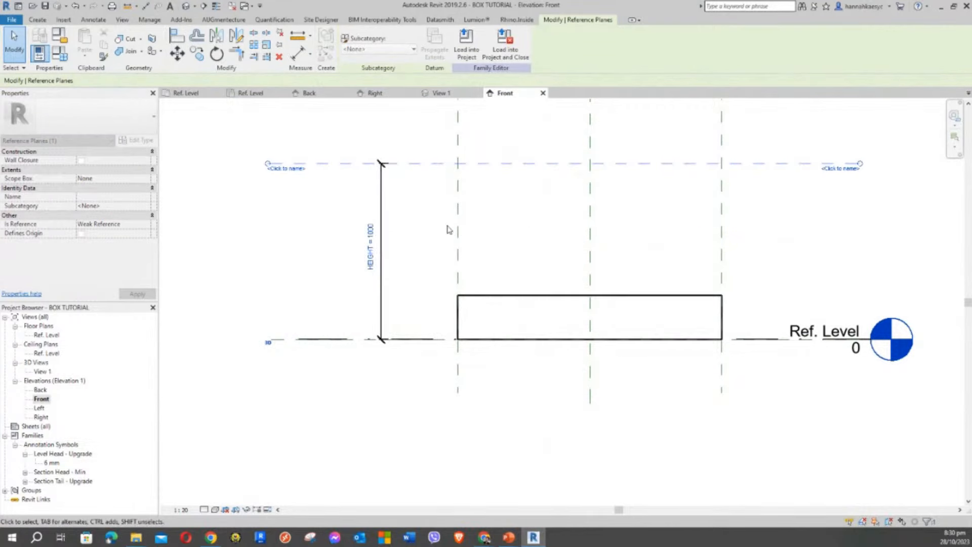
left_click(326, 163)
left_click_drag(334, 227, 336, 251)
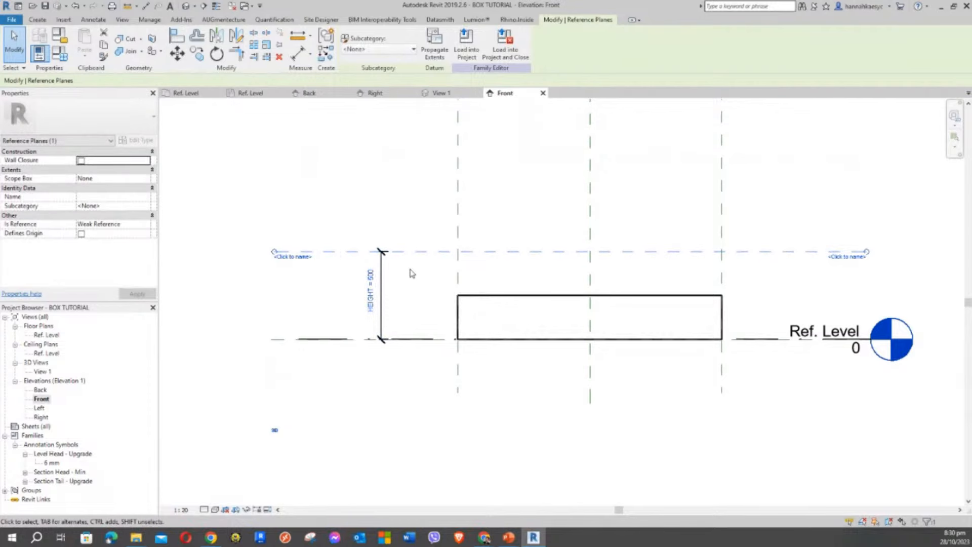
left_click_drag(428, 252, 436, 186)
left_click(435, 234)
middle_click_drag(298, 257, 282, 283)
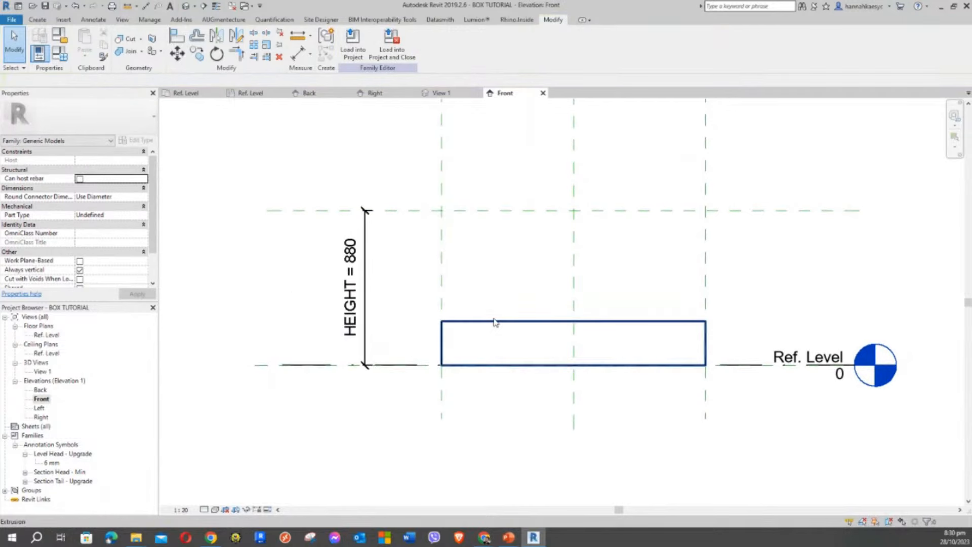
Stretch the top of the box extrusion partway toward the upper reference plane, to a depth of about 480
left_click(494, 321)
left_click(496, 280)
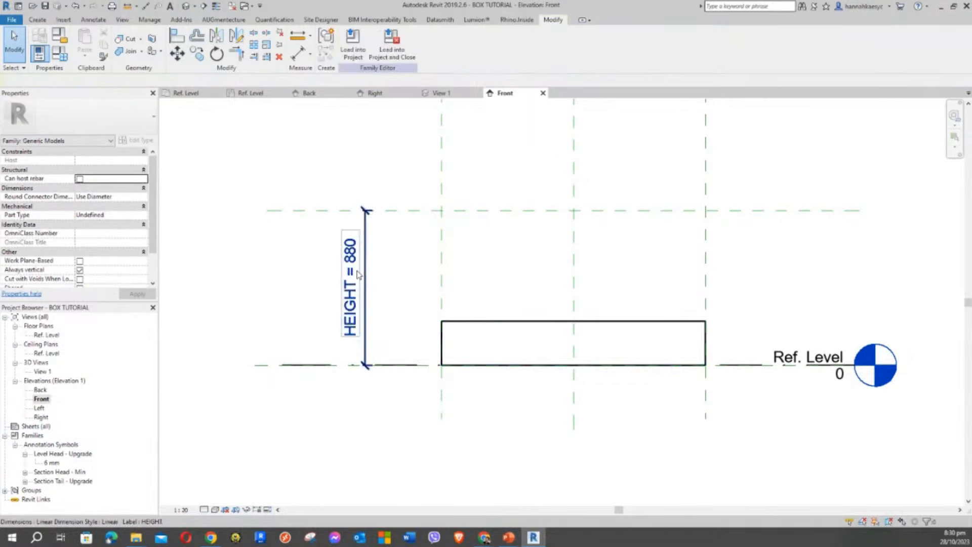
left_click(503, 320)
left_click(496, 286)
left_click(504, 321)
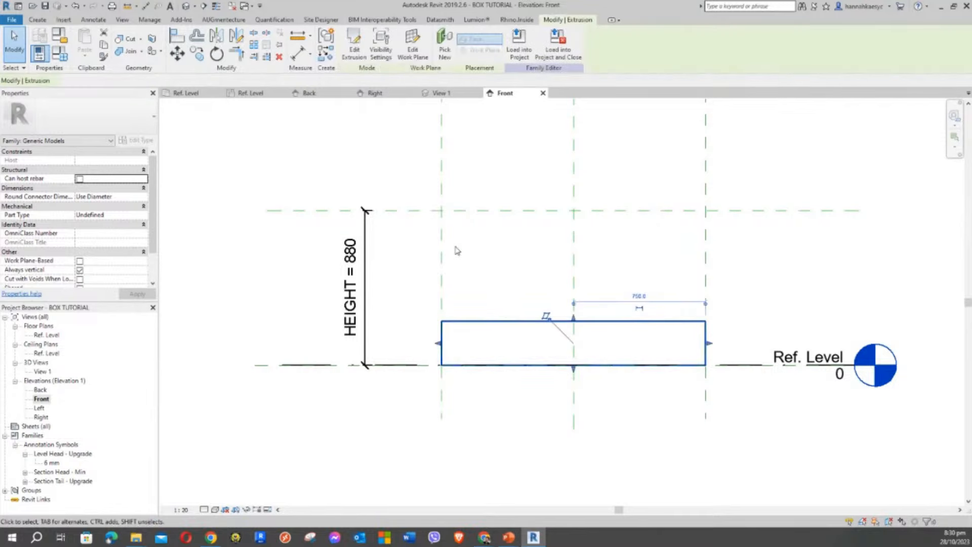
left_click(497, 251)
left_click(522, 323)
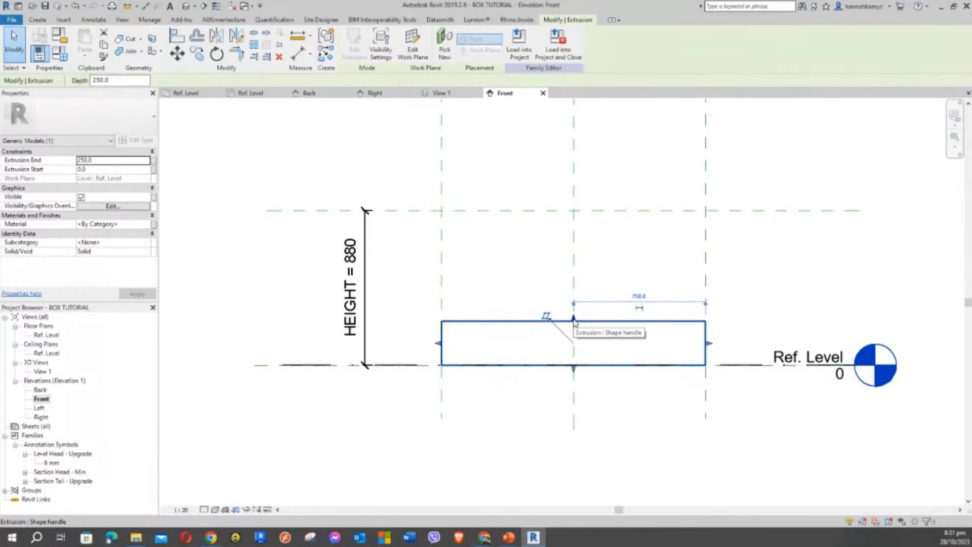
scroll(573, 320, "up", 3)
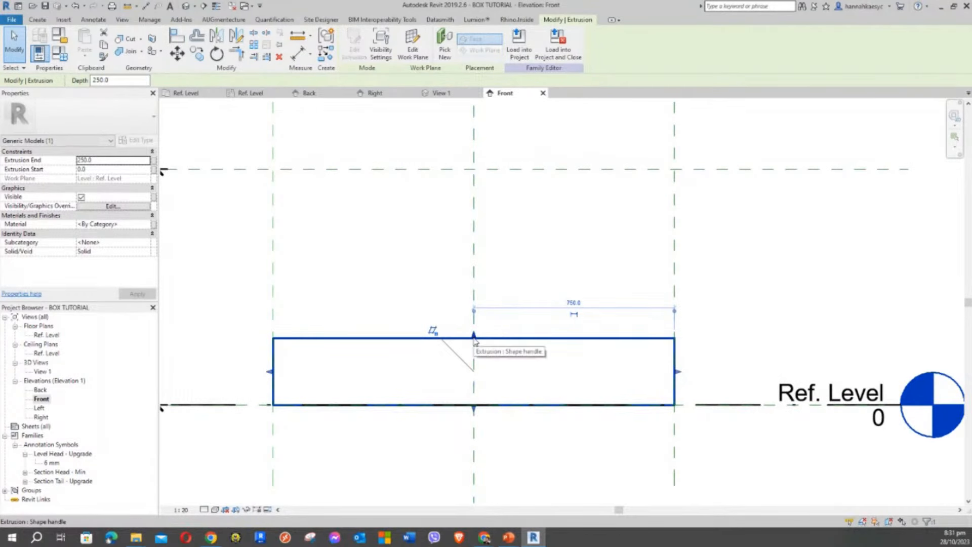
left_click_drag(474, 337, 425, 277)
scroll(445, 308, "down", 3)
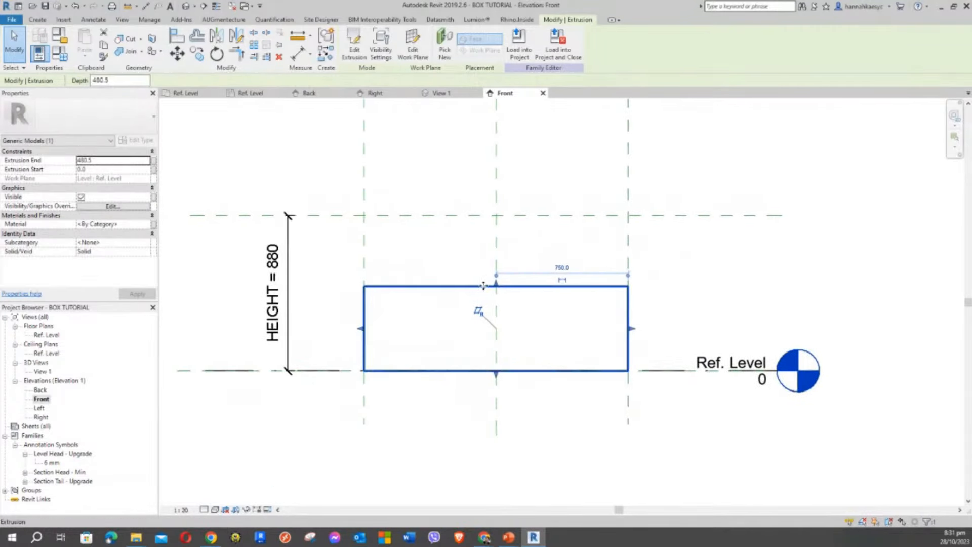
Stretch the top of the box extrusion up to the upper reference plane, giving a depth of 880
left_click_drag(496, 284, 497, 283)
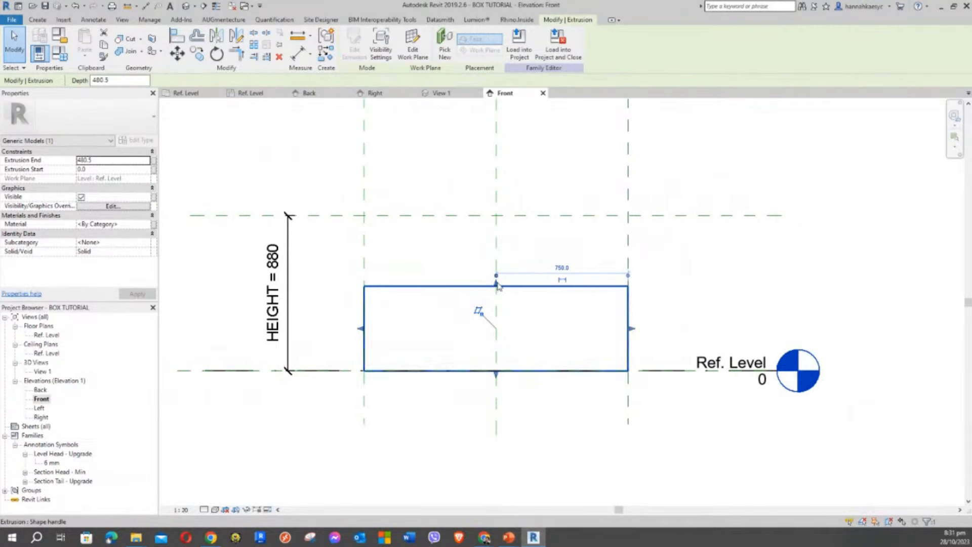
left_click(452, 256)
left_click(482, 291)
left_click_drag(496, 284, 466, 217)
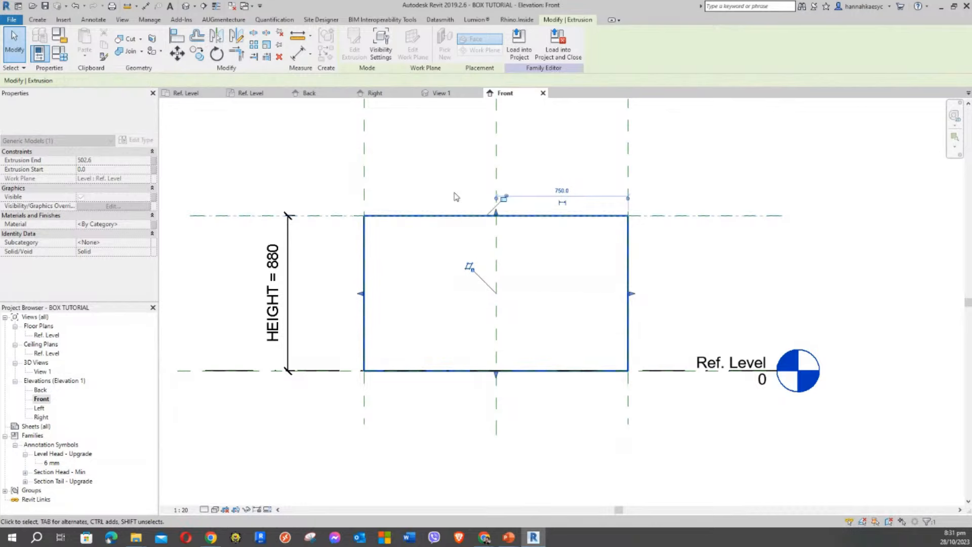
middle_click_drag(496, 219, 511, 253)
scroll(526, 248, "up", 3)
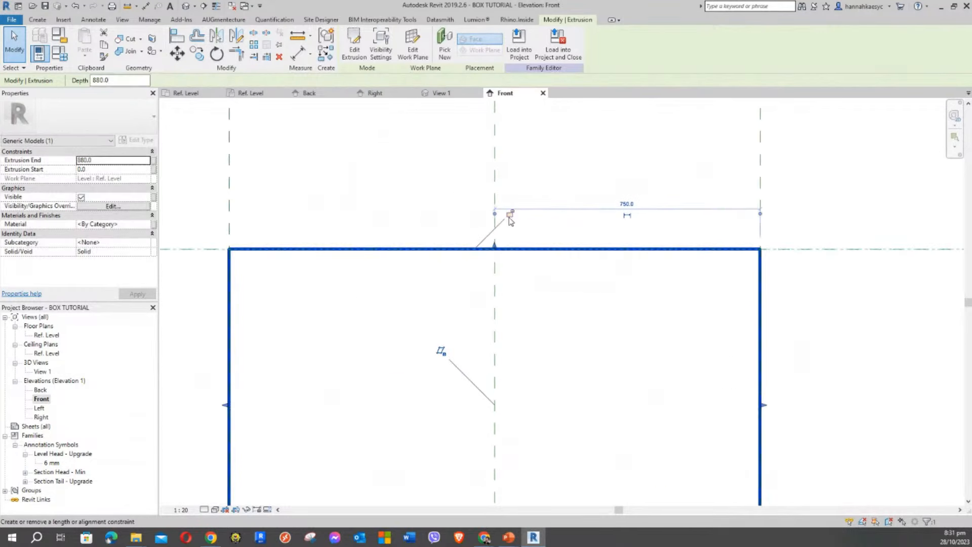
Lock the top edge of the box extrusion to the upper reference plane and clear the selection
scroll(511, 218, "down", 2)
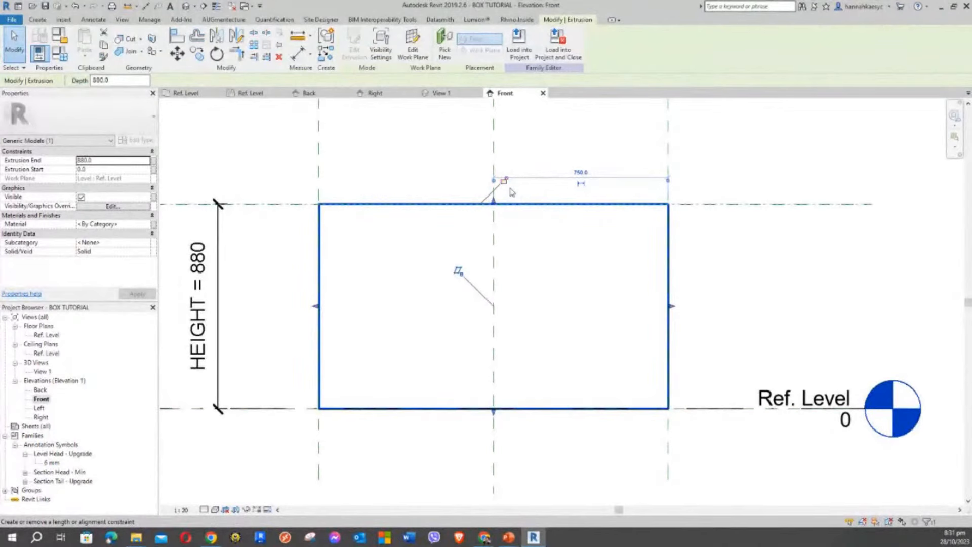
middle_click_drag(511, 192, 524, 208)
scroll(512, 198, "up", 1)
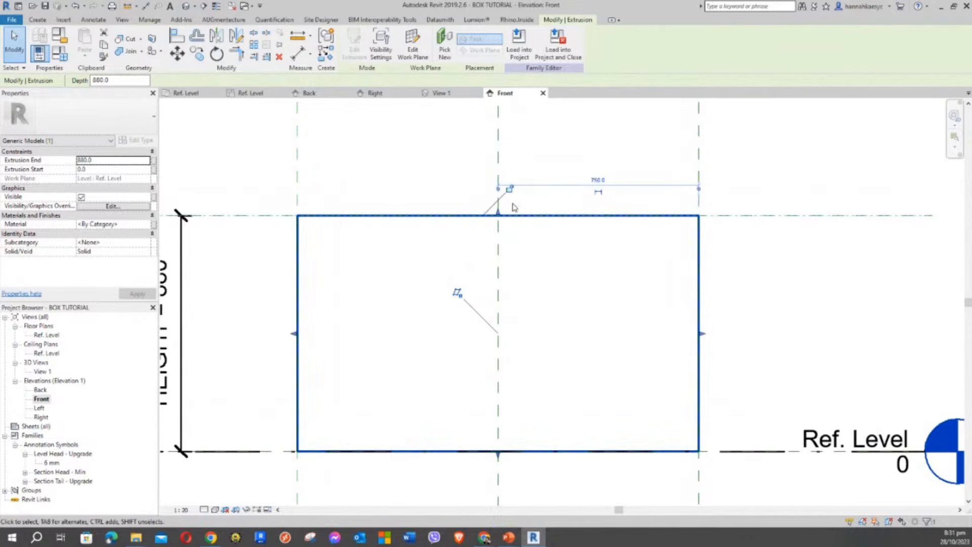
middle_click_drag(522, 203, 543, 206)
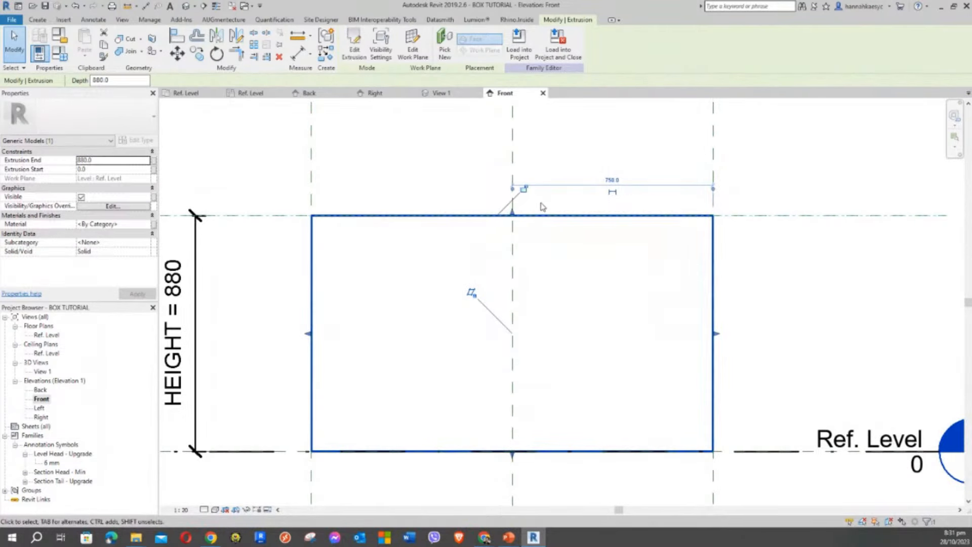
scroll(448, 217, "down", 4)
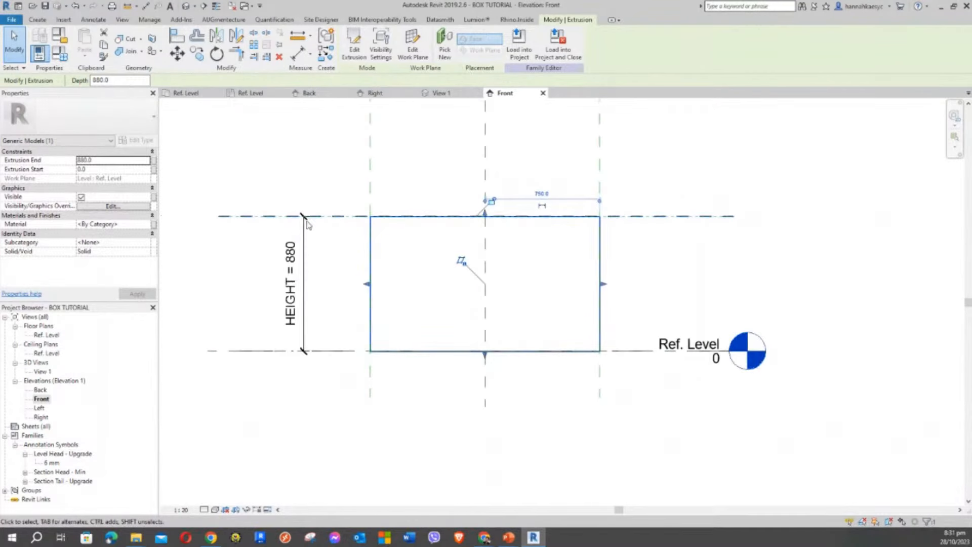
scroll(506, 206, "up", 2)
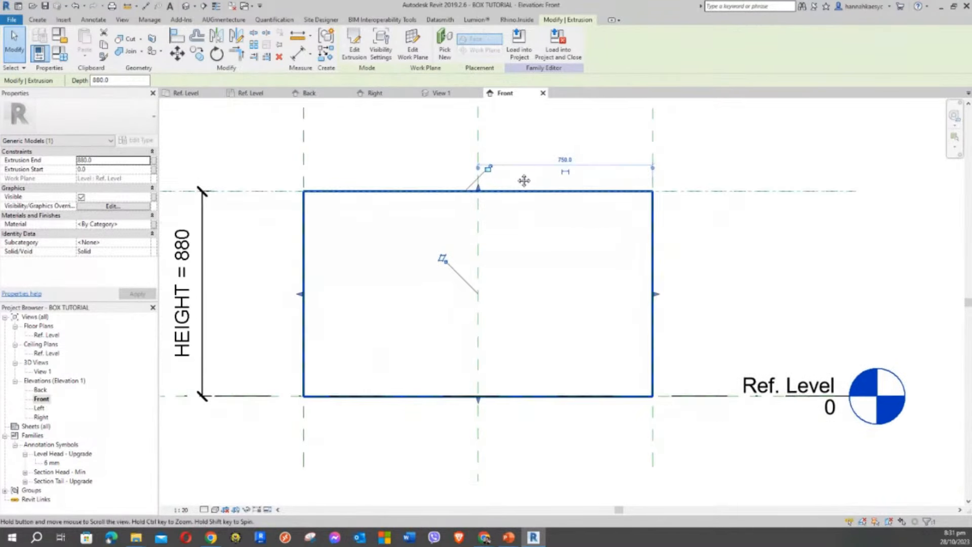
left_click(742, 231)
Test the locked box top by moving the upper reference plane to heights of 540 and 660 above Ref. Level
scroll(735, 202, "down", 2)
left_click(729, 203)
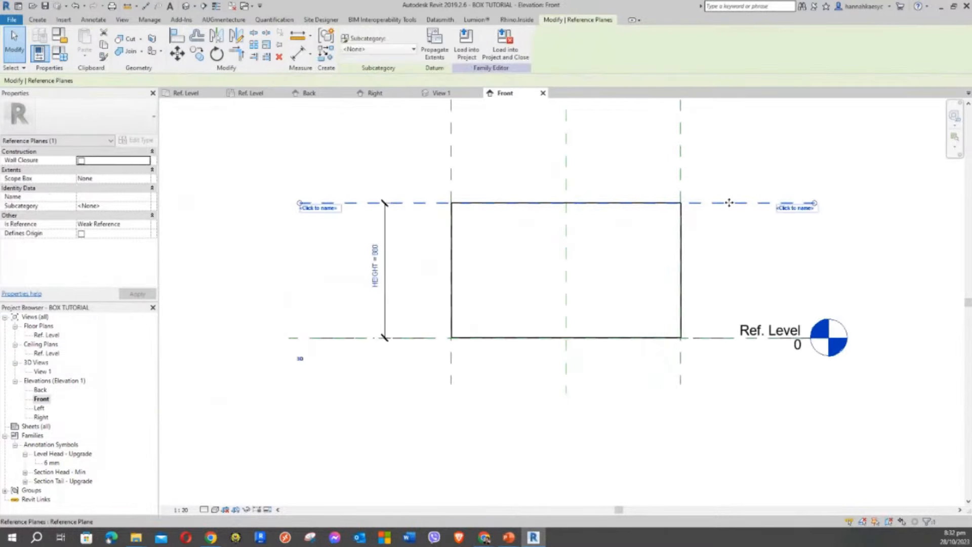
left_click_drag(740, 251, 678, 254)
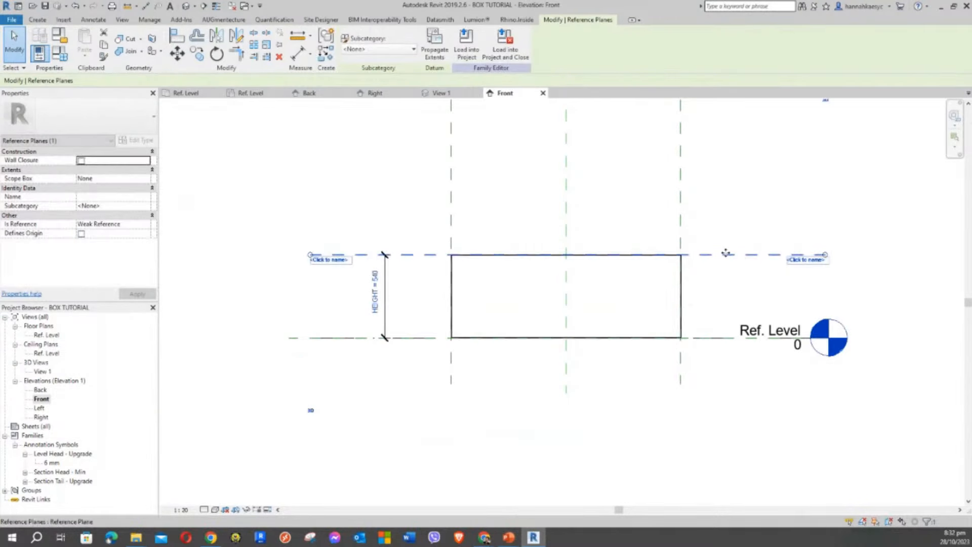
left_click_drag(712, 188, 728, 236)
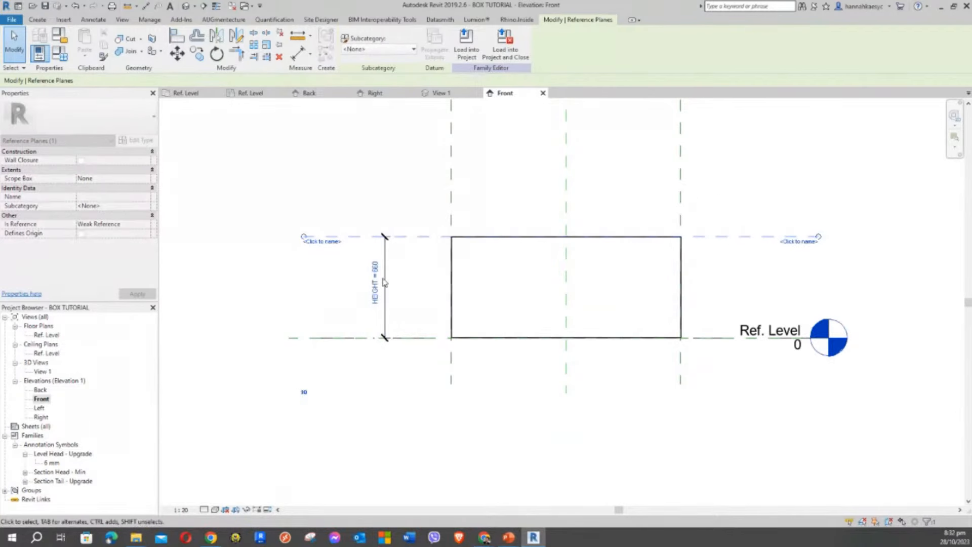
left_click(393, 268)
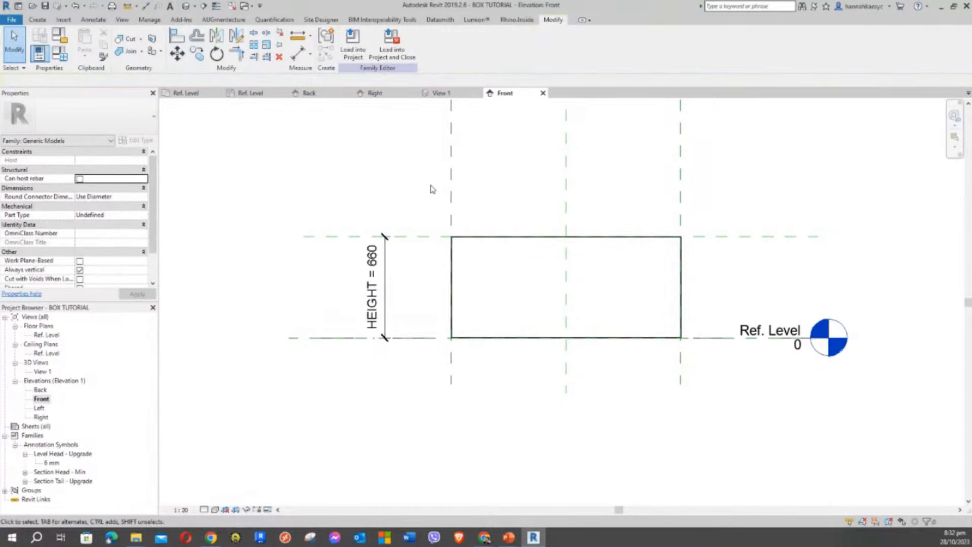
middle_click_drag(400, 176, 418, 184)
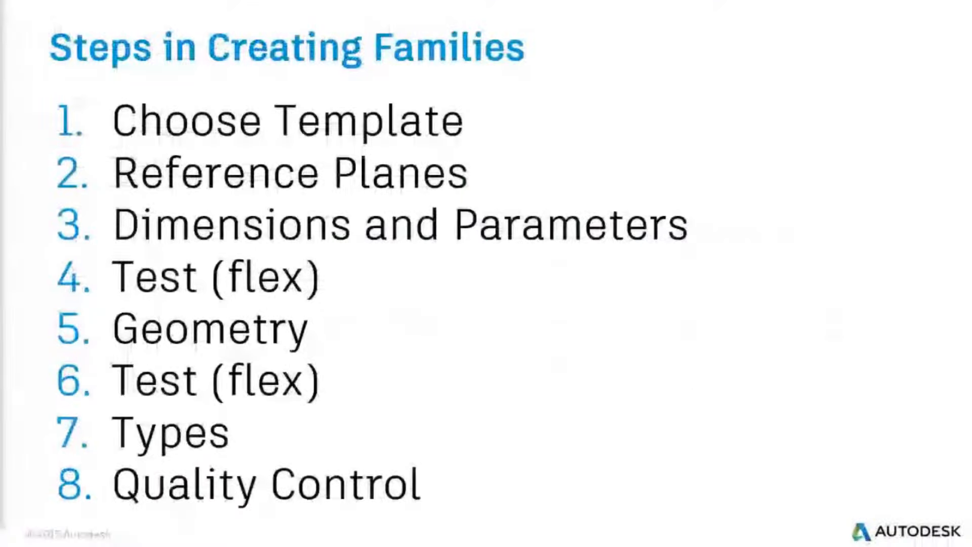
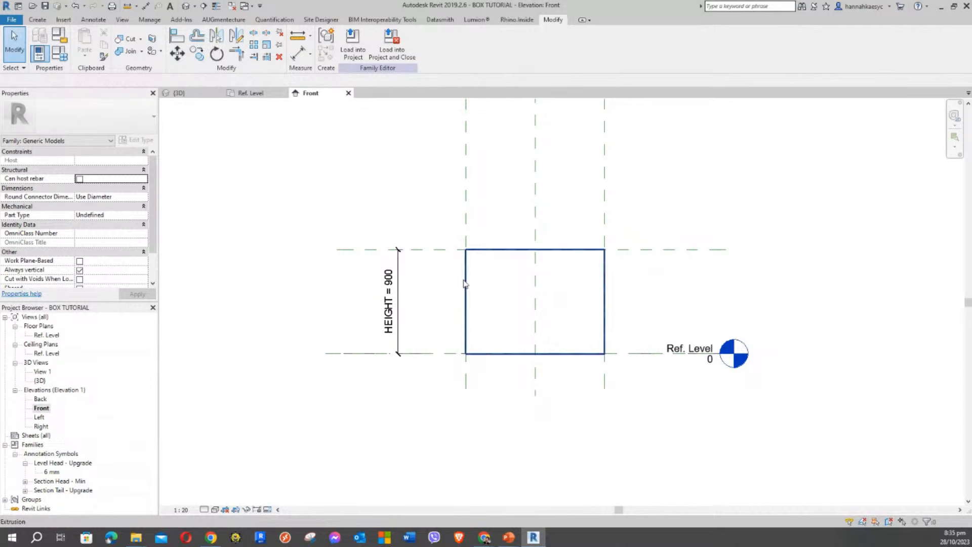
Review the HEIGHT, LENGTH and WIDTH values in Family Types and close the dialog without changes
left_click(60, 52)
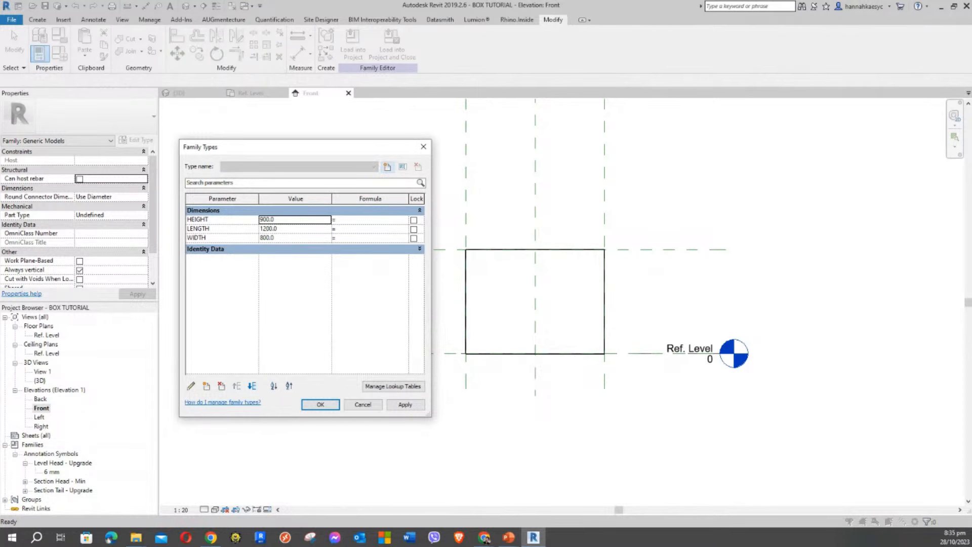
key("alt+Tab")
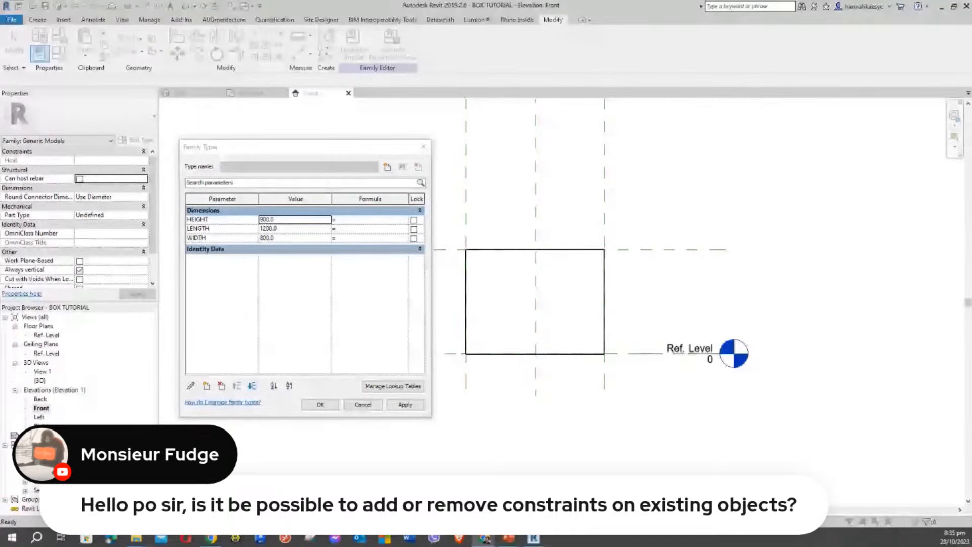
left_click(355, 405)
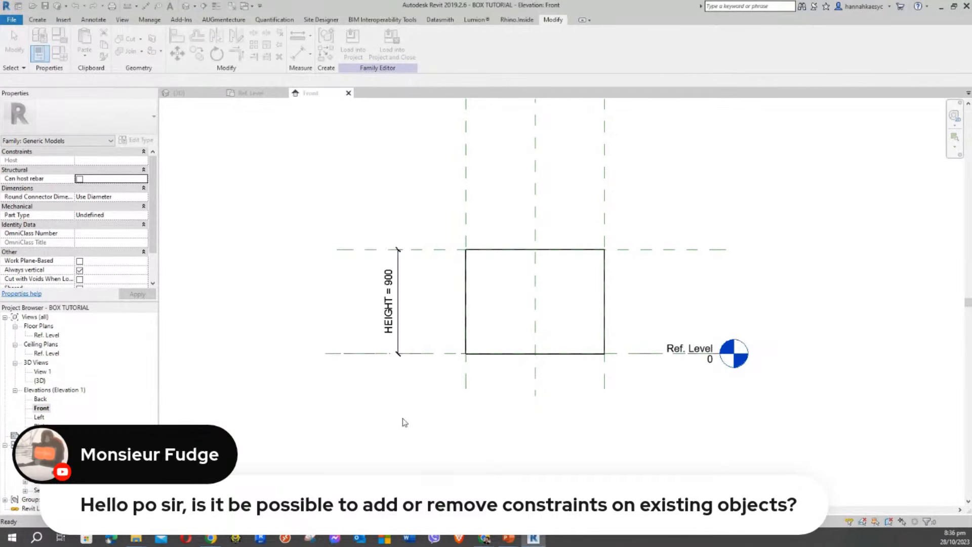
middle_click_drag(280, 313, 325, 308)
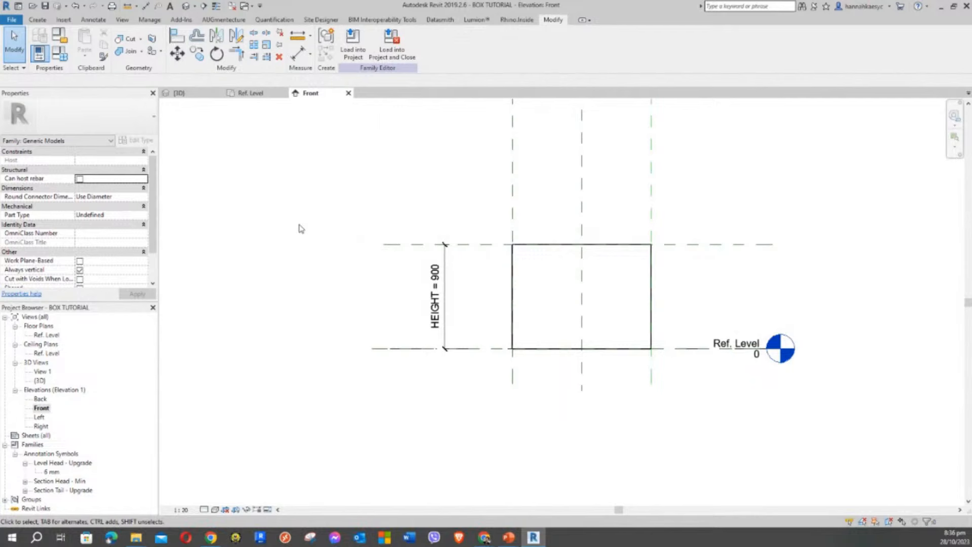
In the Ref. Level floor plan, try to stretch the box extrusion's upper edge inward off its reference plane, cancelling the change
left_click(264, 95)
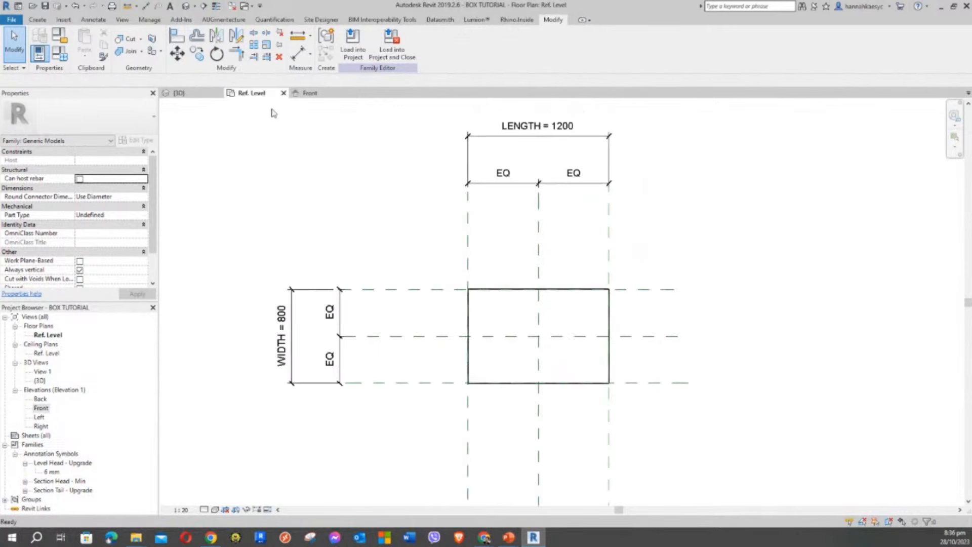
left_click(506, 303)
middle_click_drag(382, 238, 334, 195)
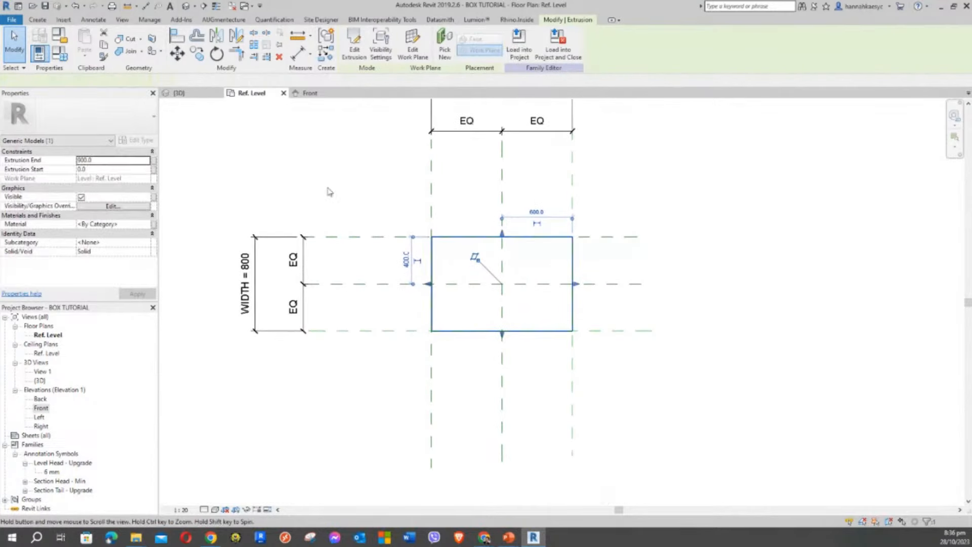
scroll(343, 262, "up", 2)
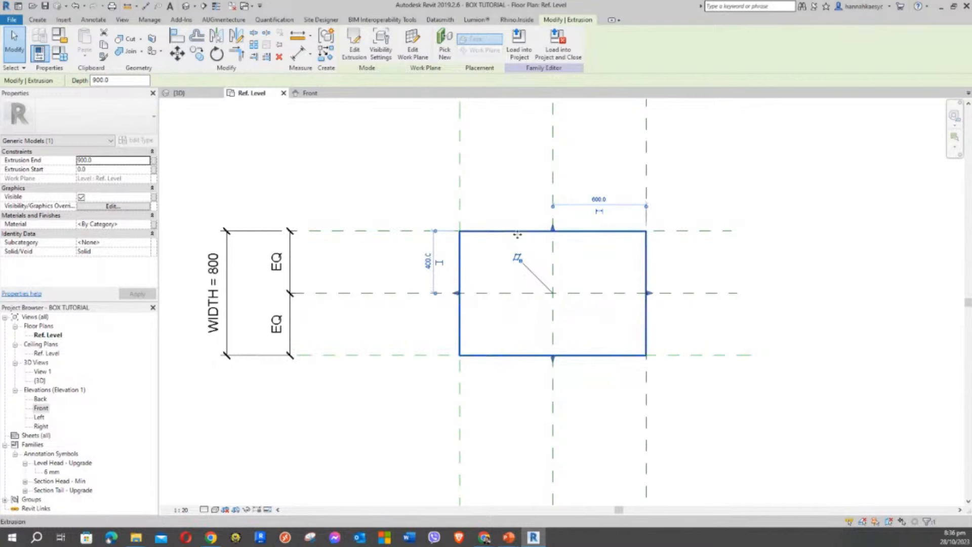
left_click(577, 265)
left_click(573, 232)
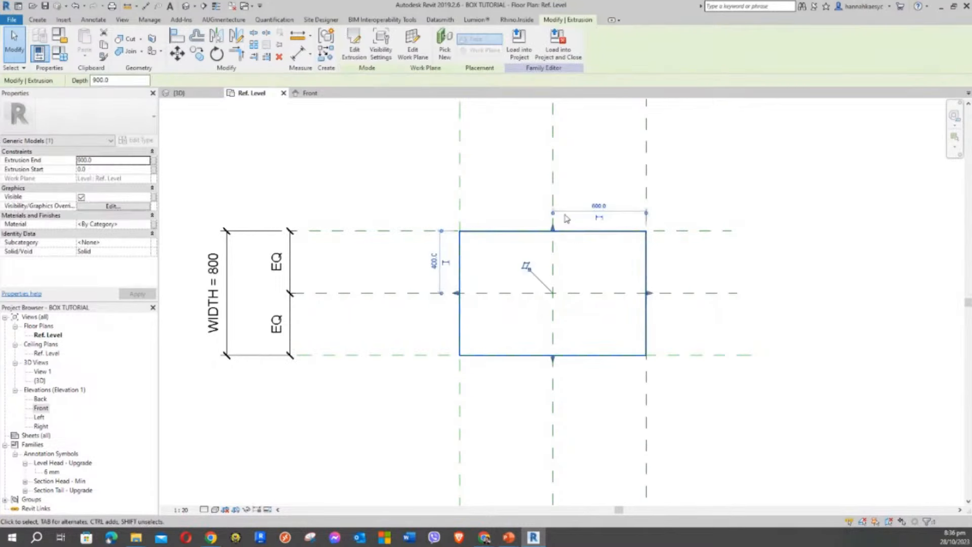
middle_click_drag(565, 219, 535, 205)
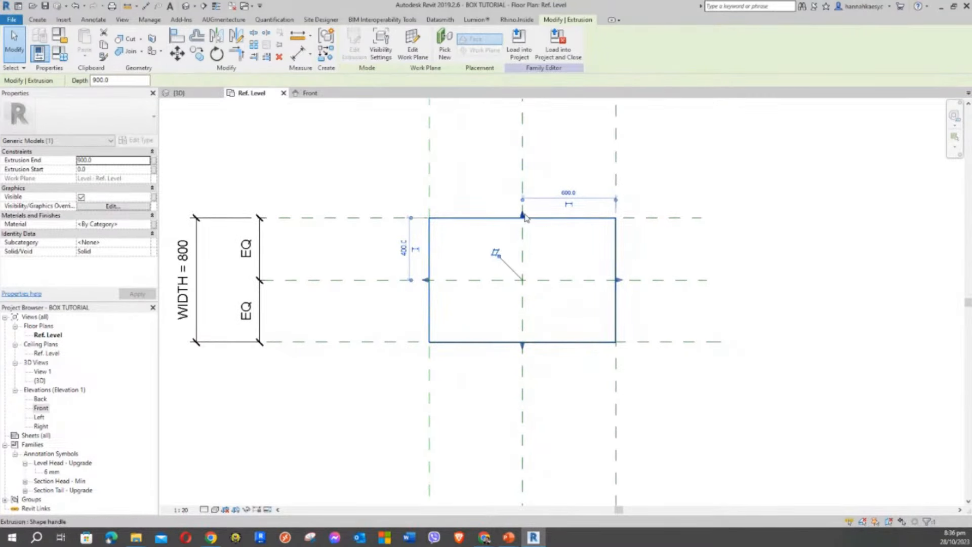
left_click_drag(523, 218, 531, 232)
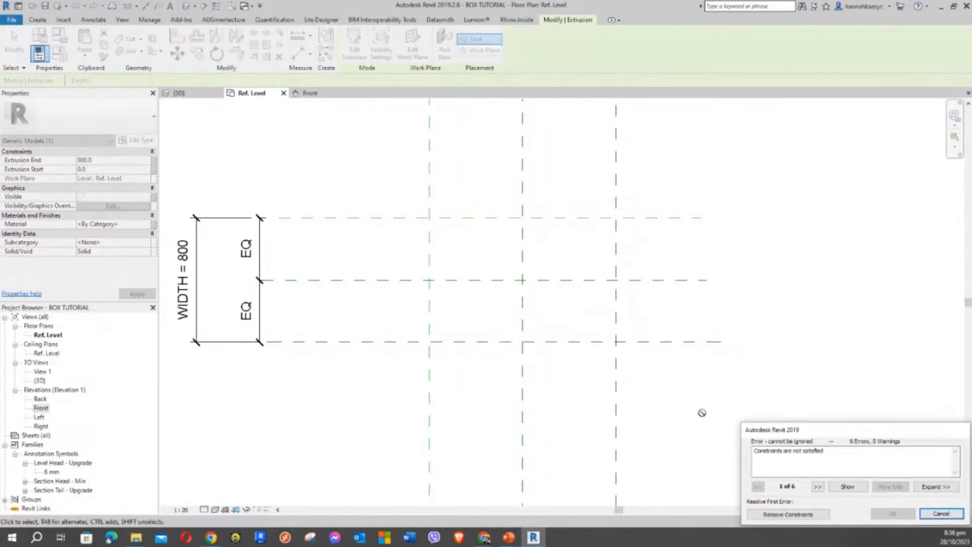
left_click_drag(797, 429, 625, 121)
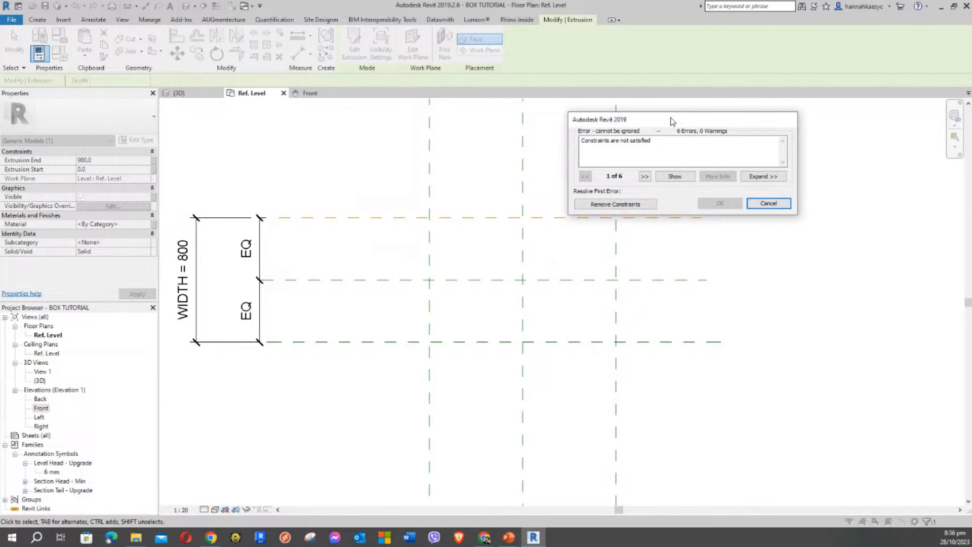
left_click_drag(672, 121, 597, 141)
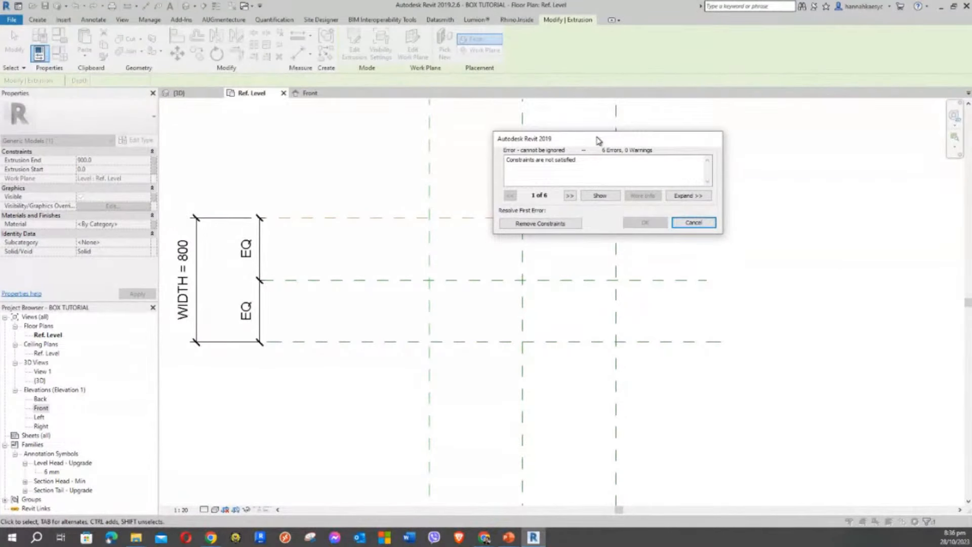
left_click(702, 223)
Retry stretching the upper edge of the box toward its centre and cancel the constraint-breaking change
left_click(548, 218)
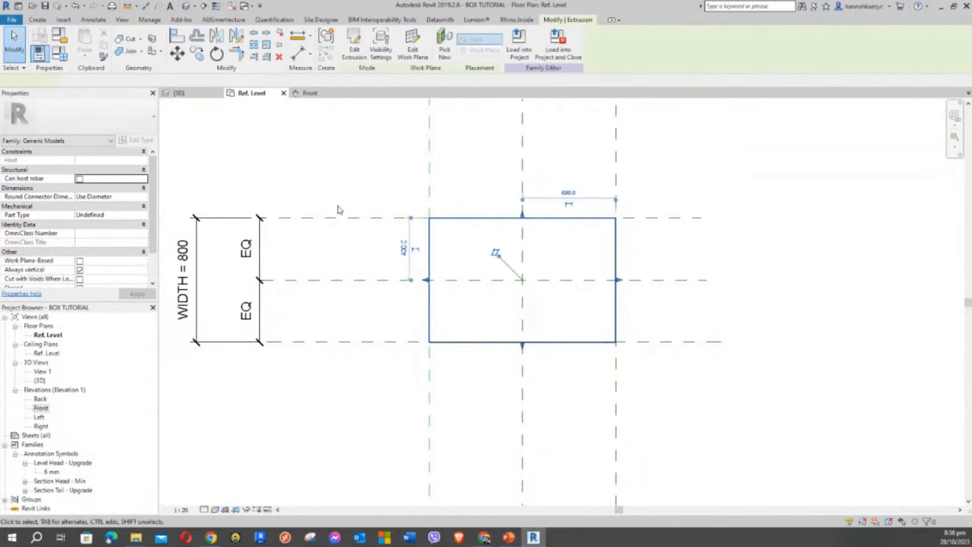
left_click(615, 276)
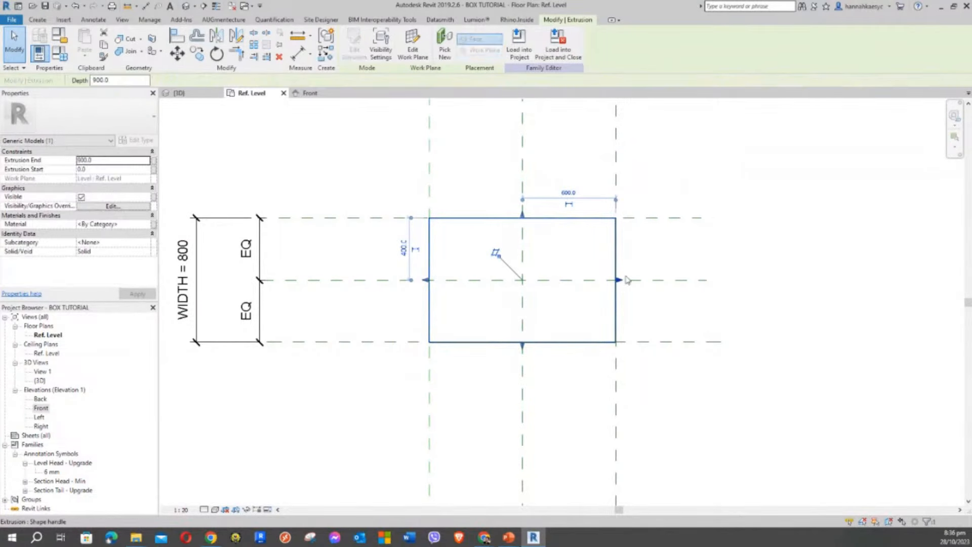
left_click(661, 254)
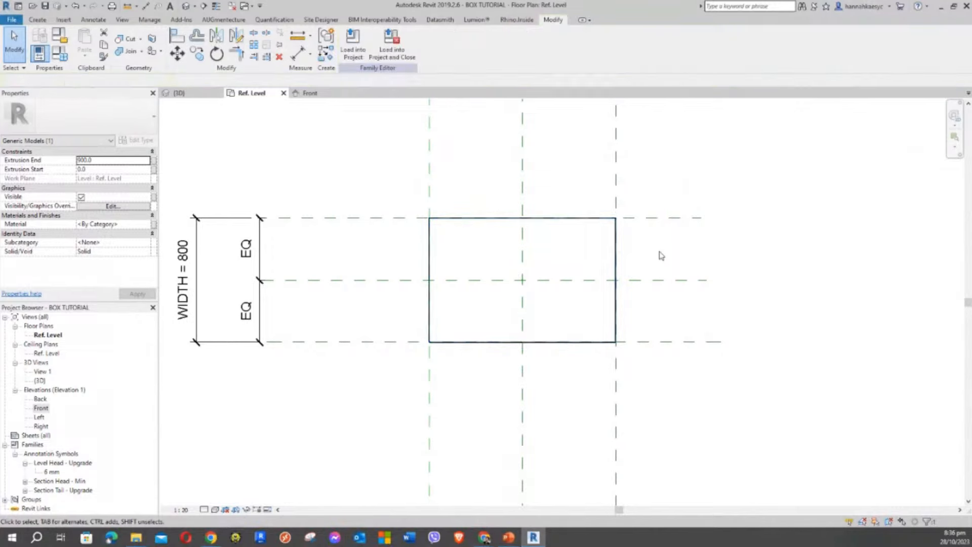
middle_click_drag(588, 240, 554, 256)
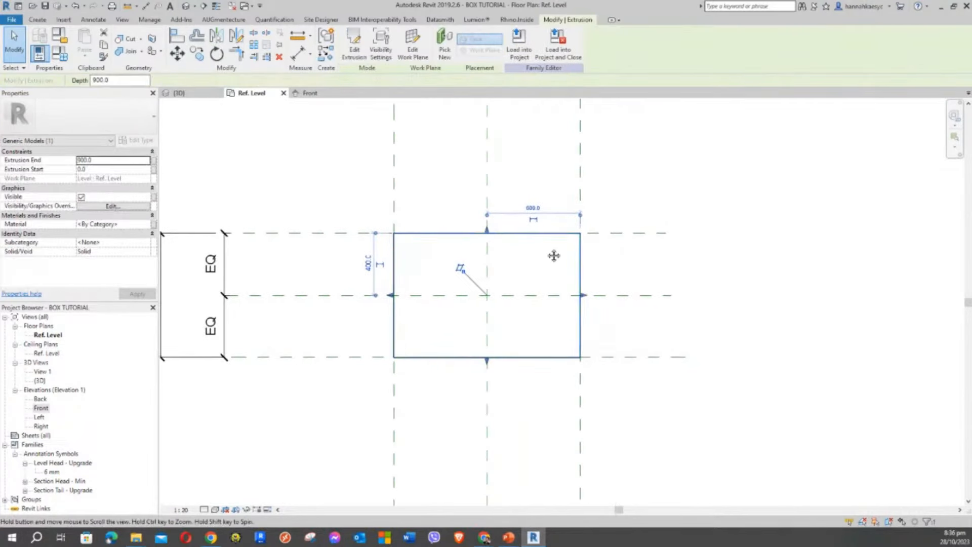
left_click_drag(487, 230, 490, 255)
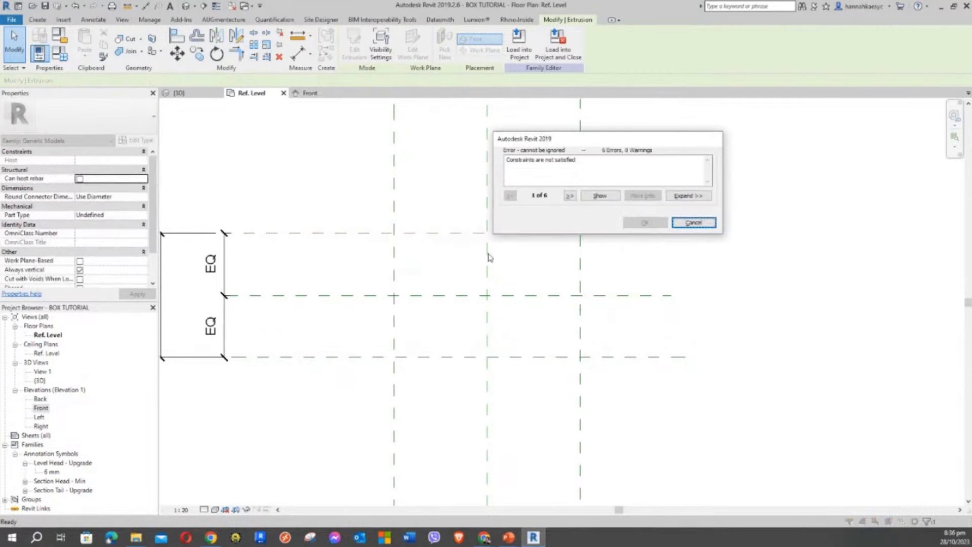
key("Escape")
scroll(390, 260, "down", 2)
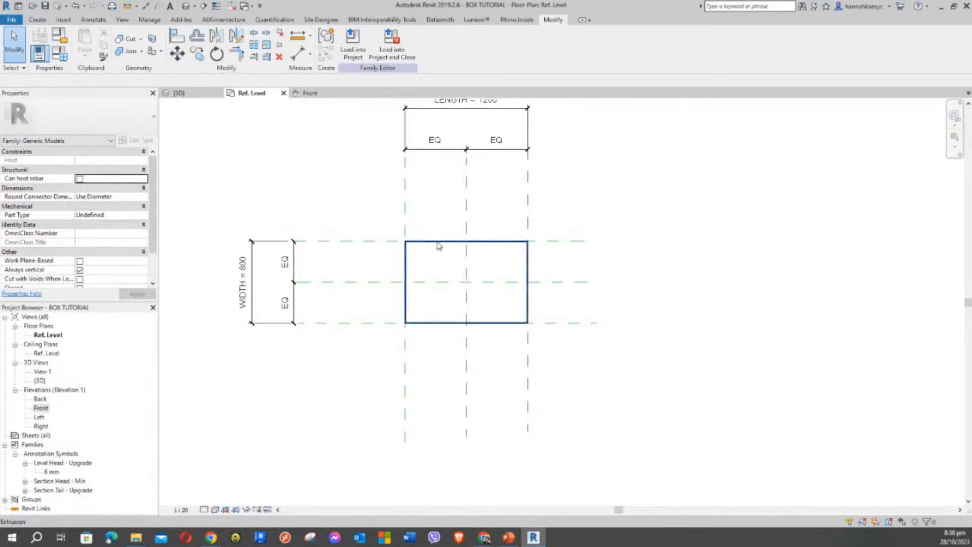
Select the vertical reference plane along the box's left edge to examine its constraints and the linked LENGTH and EQ dimensions
left_click(441, 253)
left_click(358, 208)
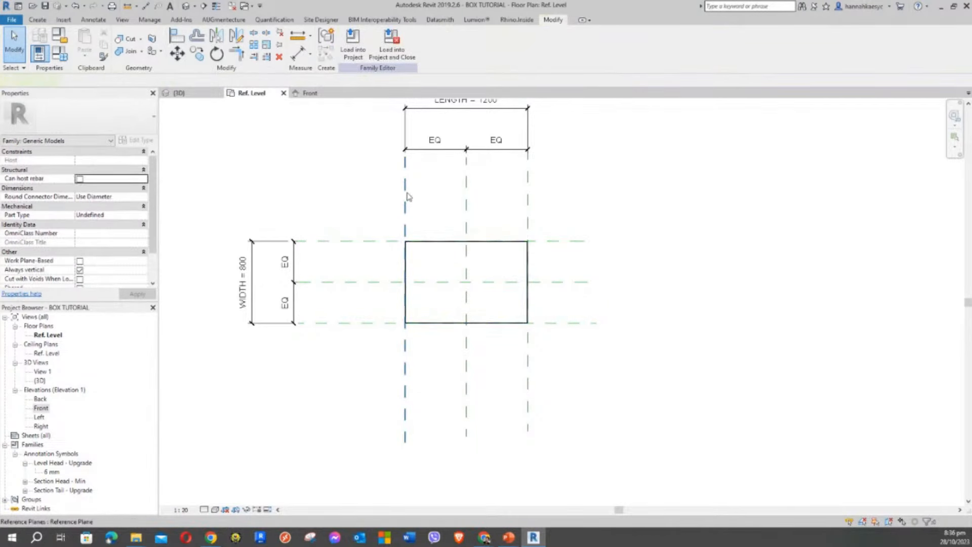
left_click(407, 192)
middle_click_drag(542, 194, 533, 223)
left_click(534, 224)
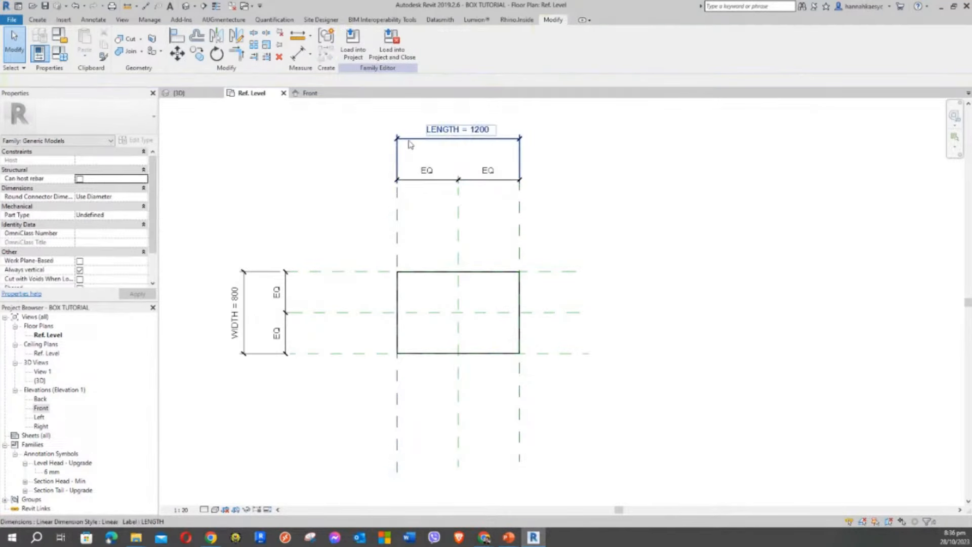
left_click(397, 209)
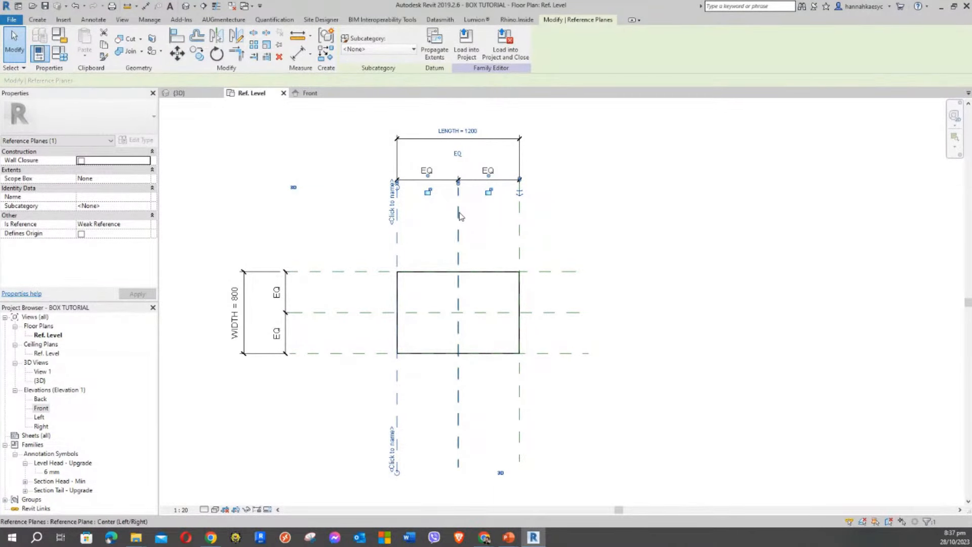
Move the left and upper reference planes outward to flex the box to about 1560 length and 1220 width
left_click(436, 280)
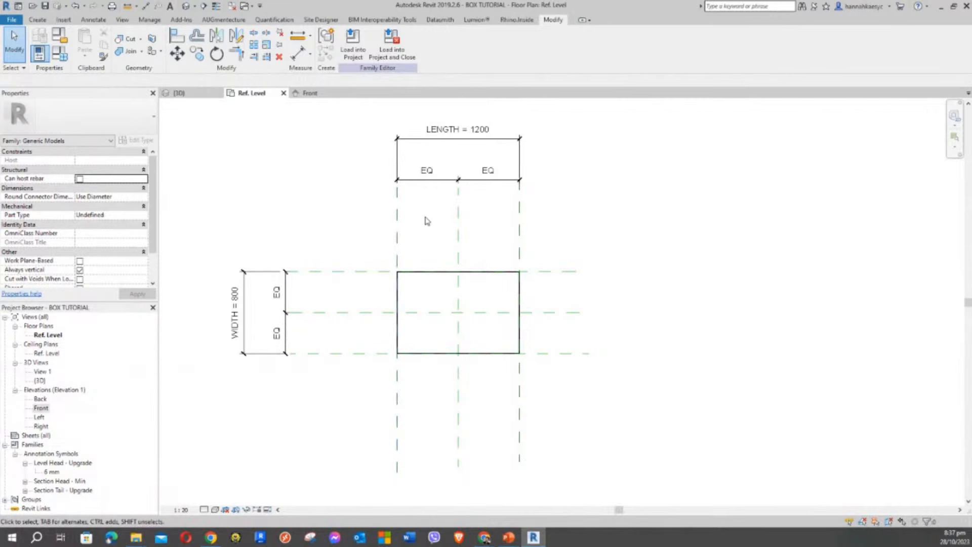
left_click(398, 220)
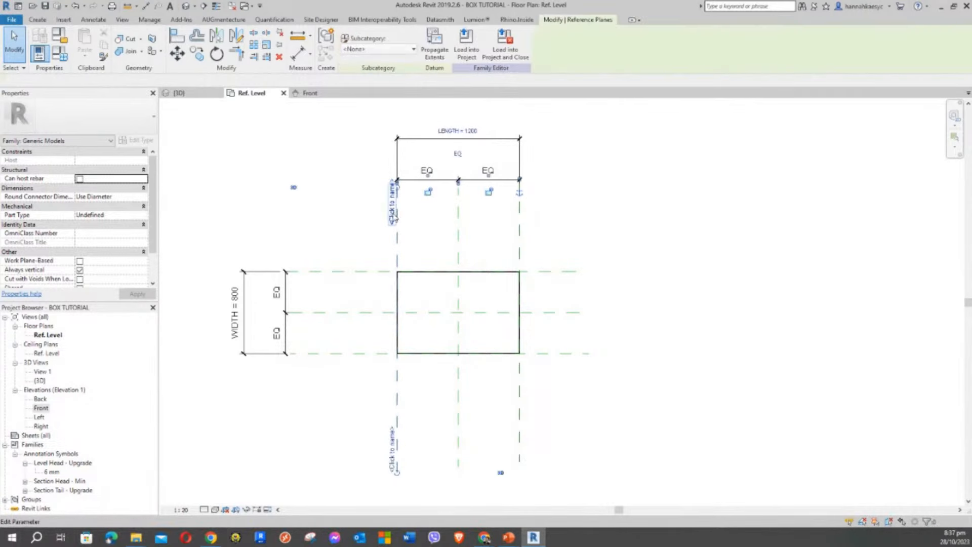
left_click_drag(398, 242, 360, 246)
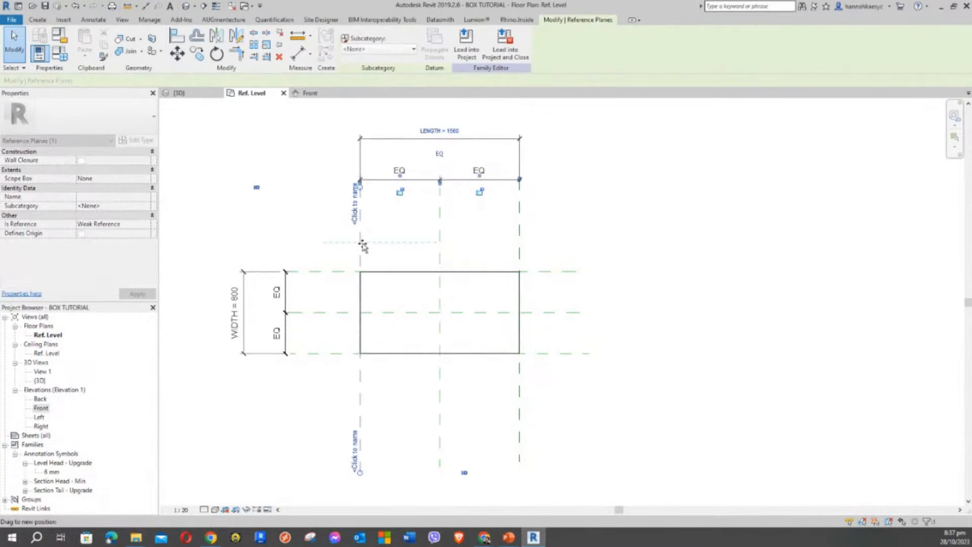
left_click(326, 278)
left_click(325, 276)
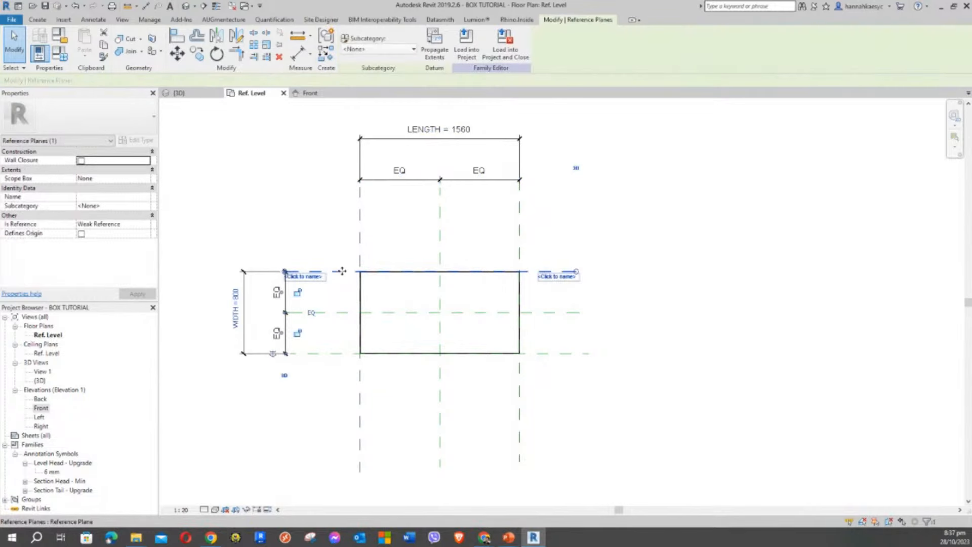
left_click_drag(336, 272, 354, 234)
left_click(559, 258)
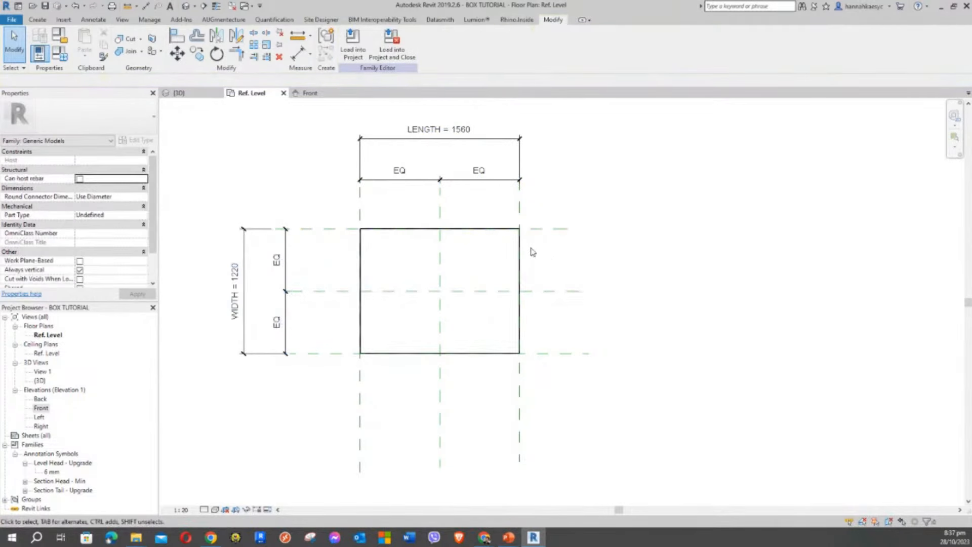
Try to pull the extruded box's upper edge inward, away from its reference plane
left_click(441, 237)
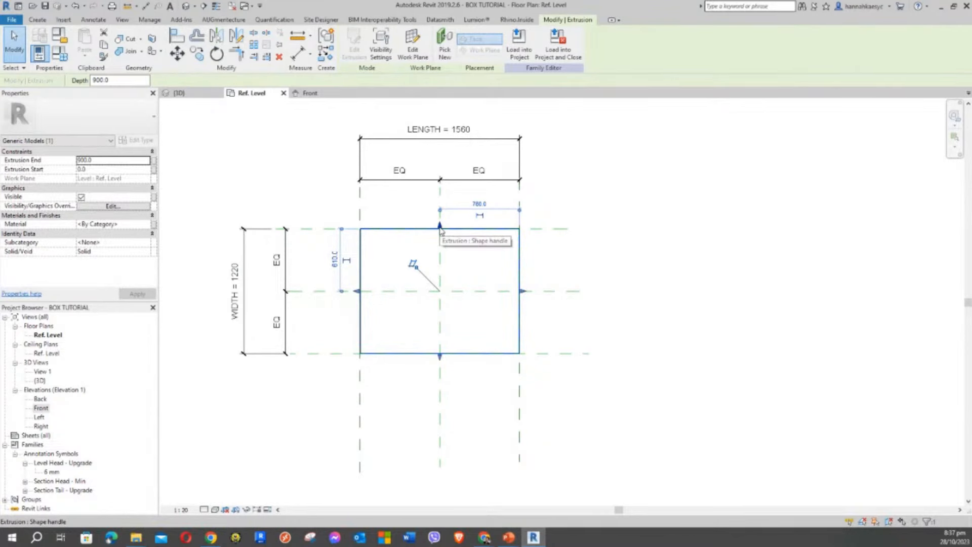
mouse_move(440, 231)
left_mouse_down()
mouse_move(450, 260)
mouse_move(441, 231)
left_mouse_up()
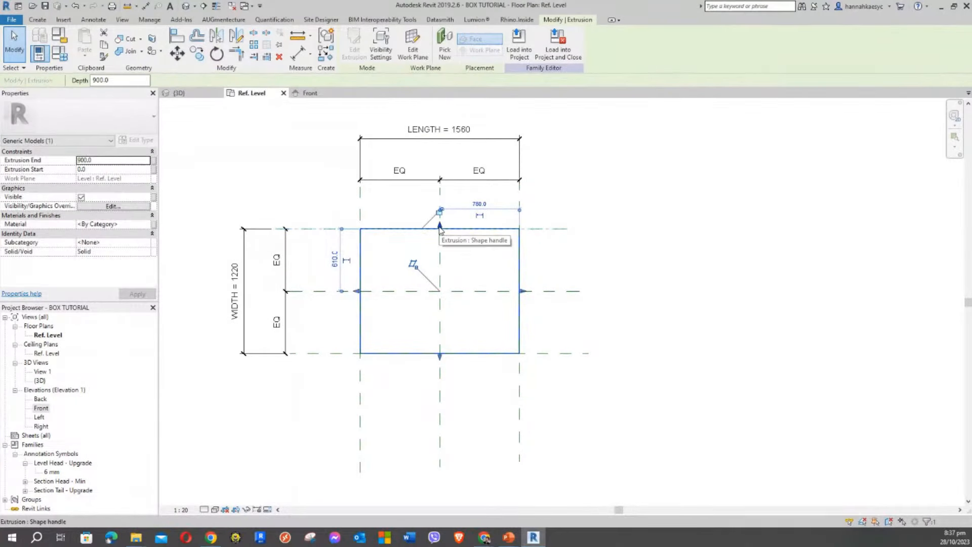
left_click_drag(439, 230, 442, 270)
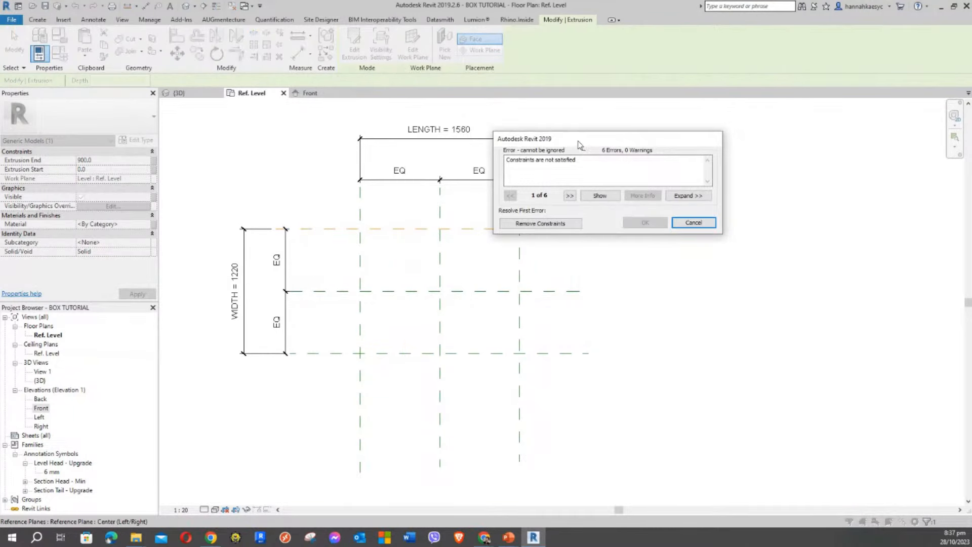
left_click_drag(580, 145, 627, 126)
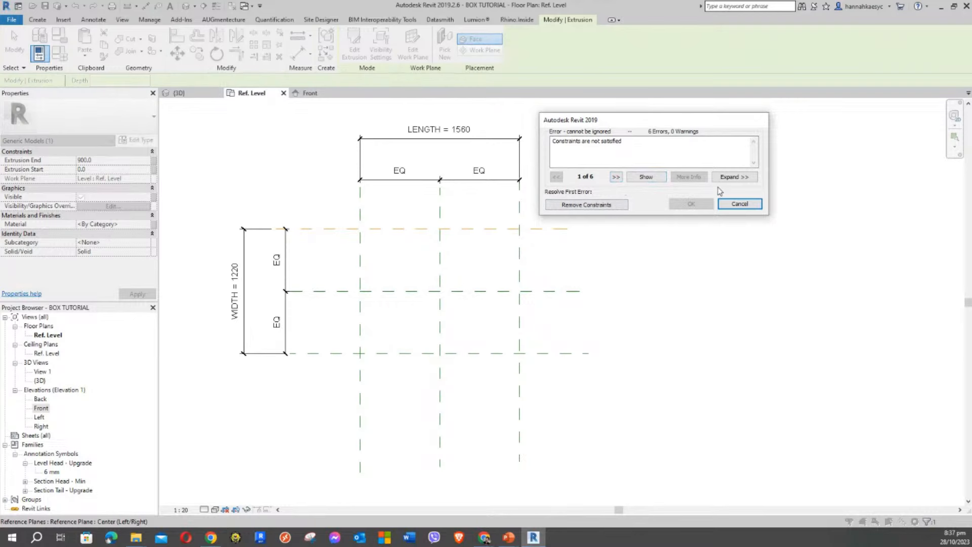
Examine the reference planes, sketch line, alignment constraints and extrusion listed under Error 1 and Error 2 of the expanded error report
left_click(734, 177)
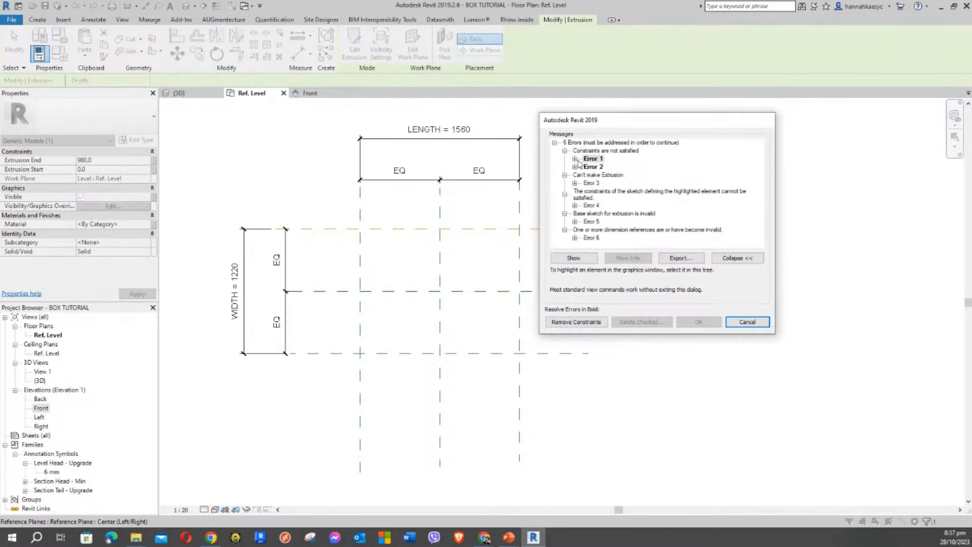
left_click_drag(609, 125, 602, 108)
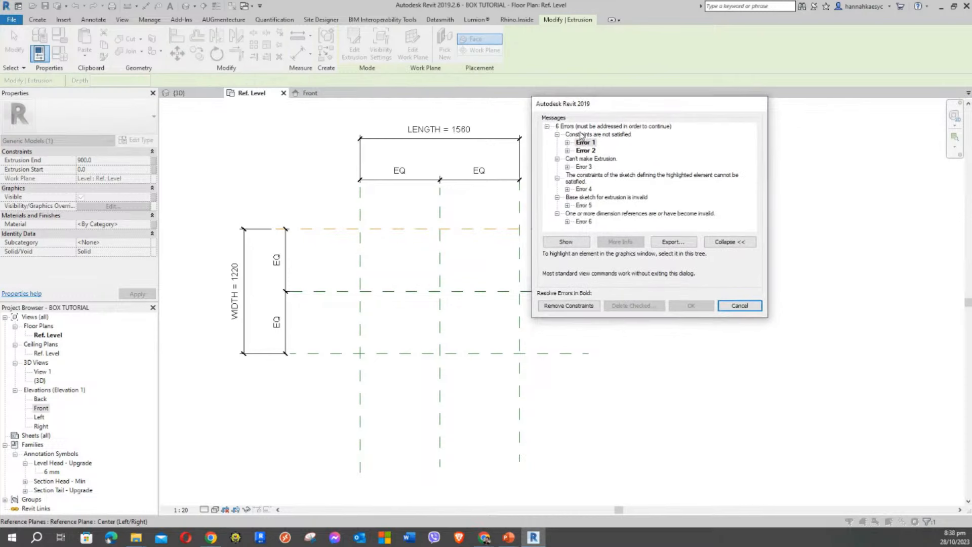
left_click(570, 145)
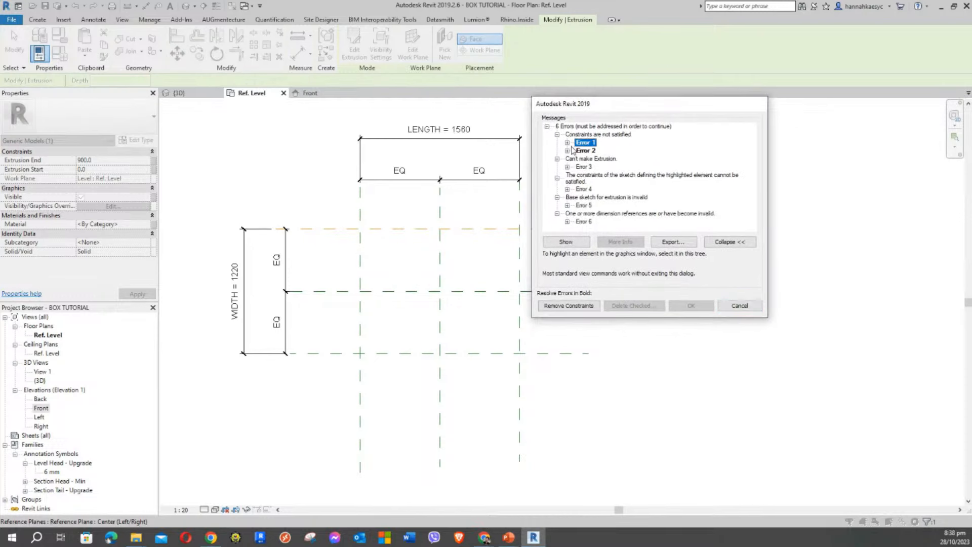
left_click(568, 143)
left_click(641, 150)
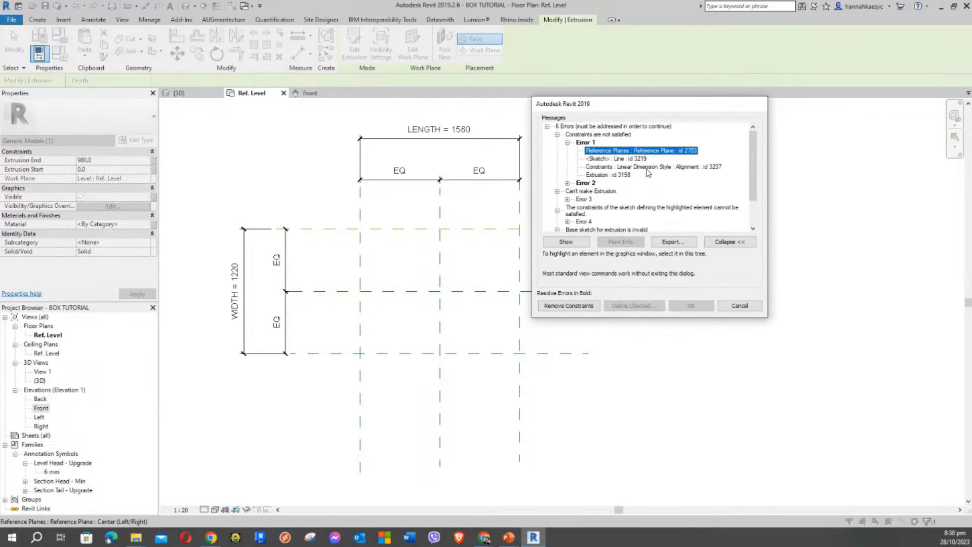
left_click(640, 160)
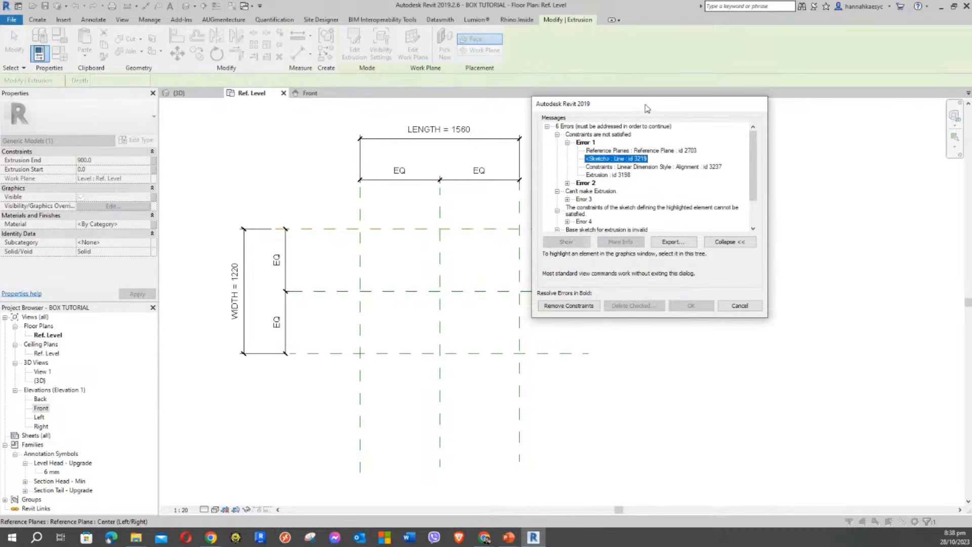
left_click_drag(646, 108, 753, 117)
left_click(757, 159)
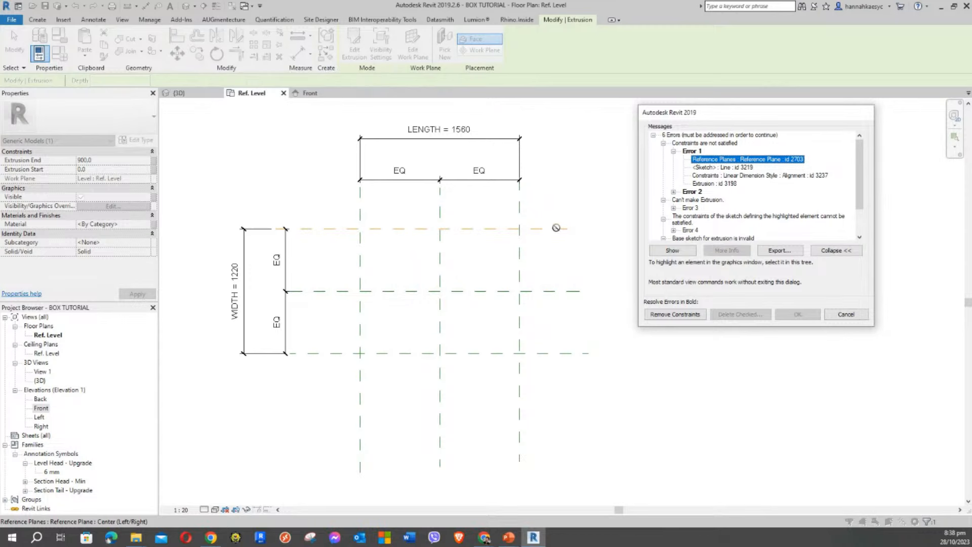
key("Down")
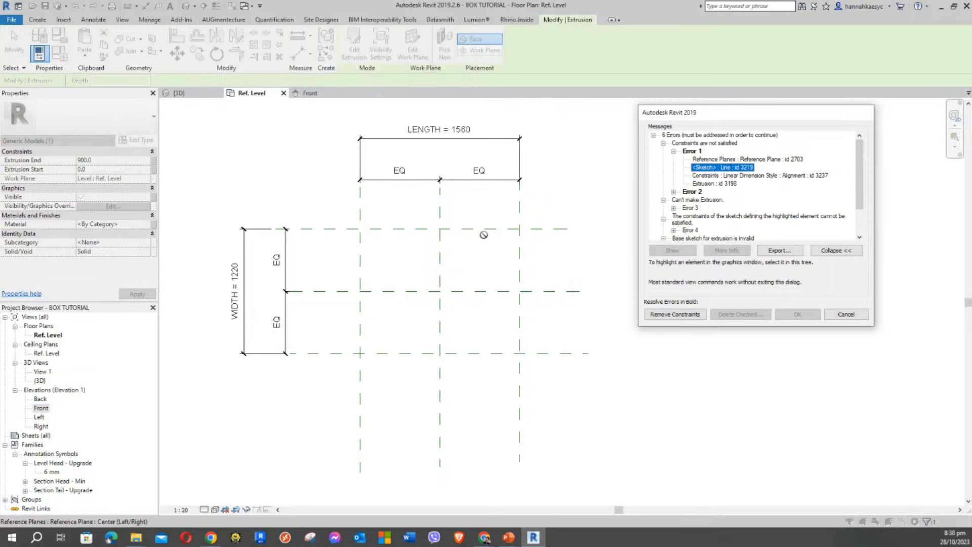
left_click(758, 176)
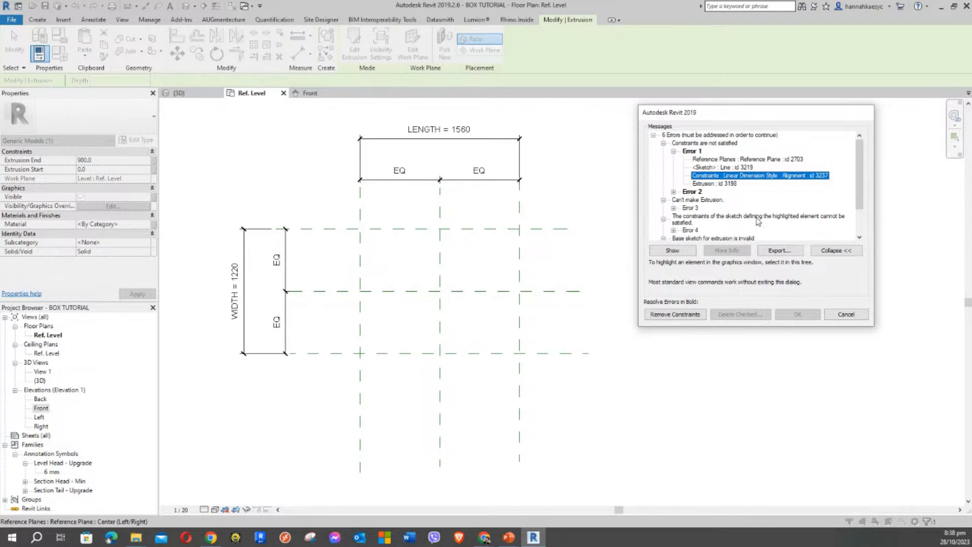
left_click(715, 184)
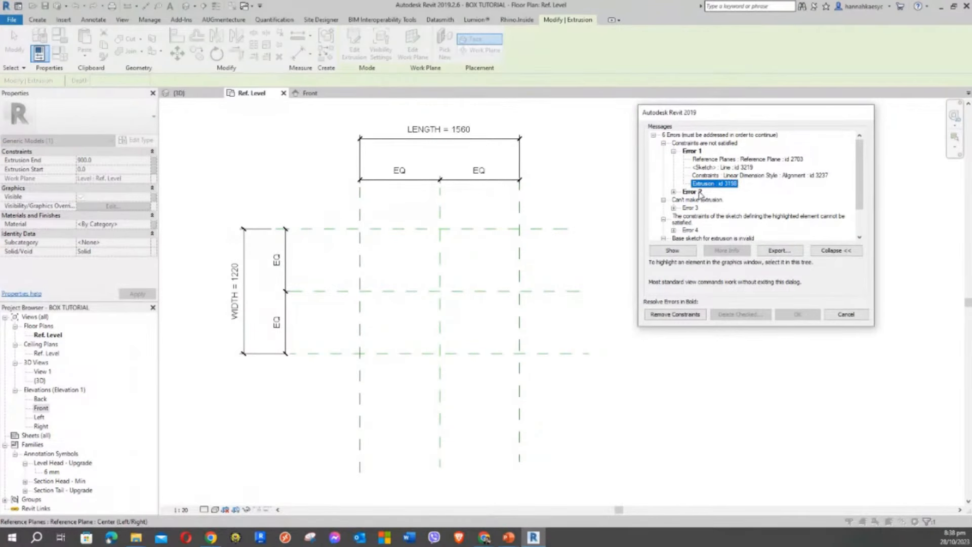
left_click(697, 192)
left_click(673, 192)
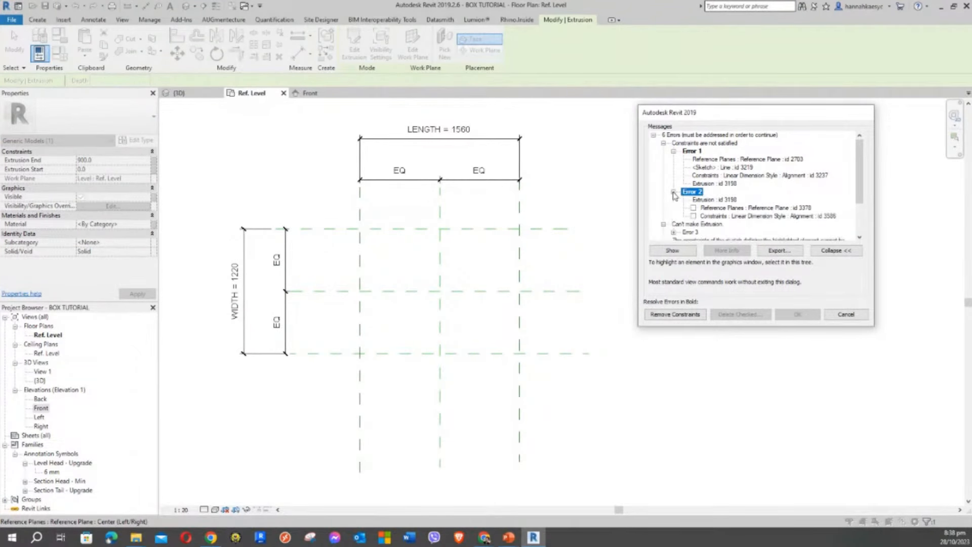
left_click(724, 208)
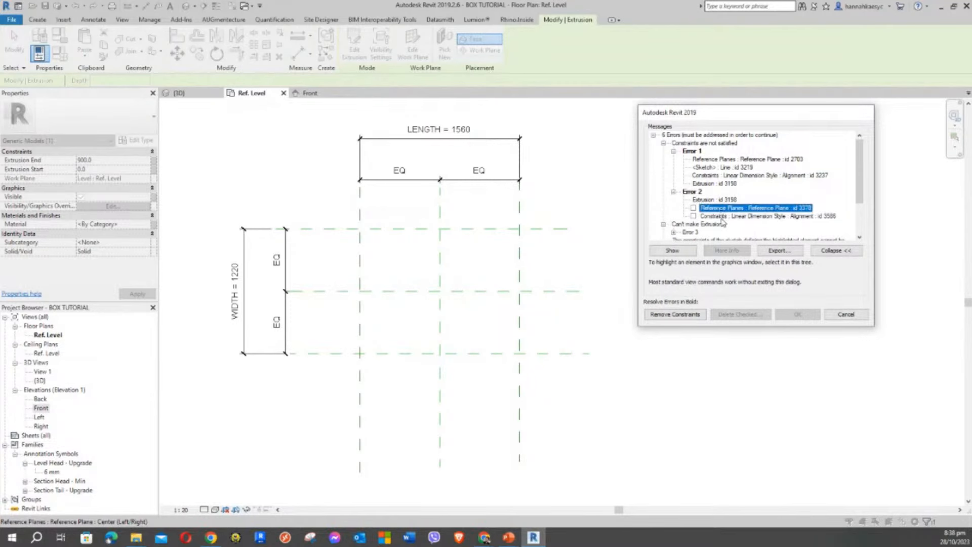
left_click(723, 216)
scroll(711, 213, "down", 2)
scroll(708, 209, "down", 1)
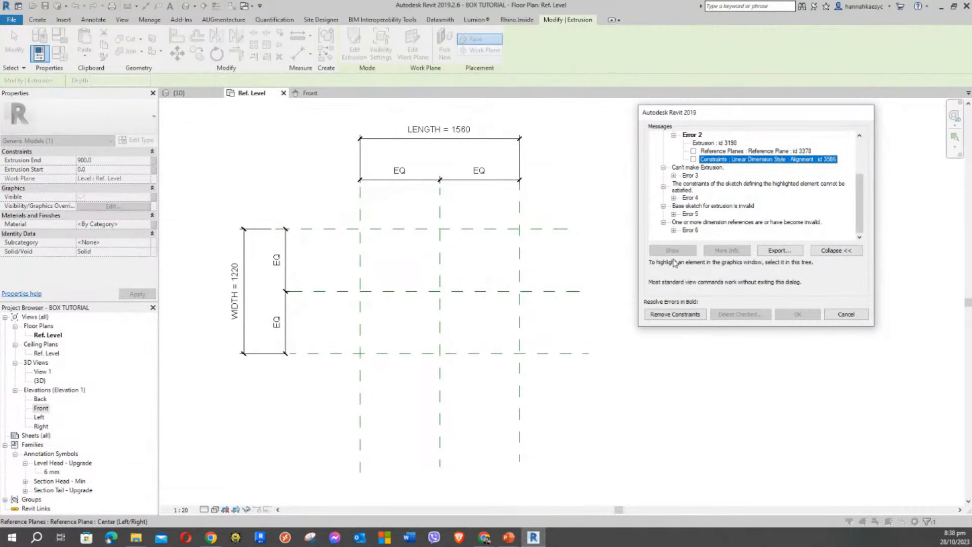
Remove the unsatisfied constraints and pull the box's upper edge inward to about 300 from the horizontal centre plane
left_click(699, 315)
left_click(606, 260)
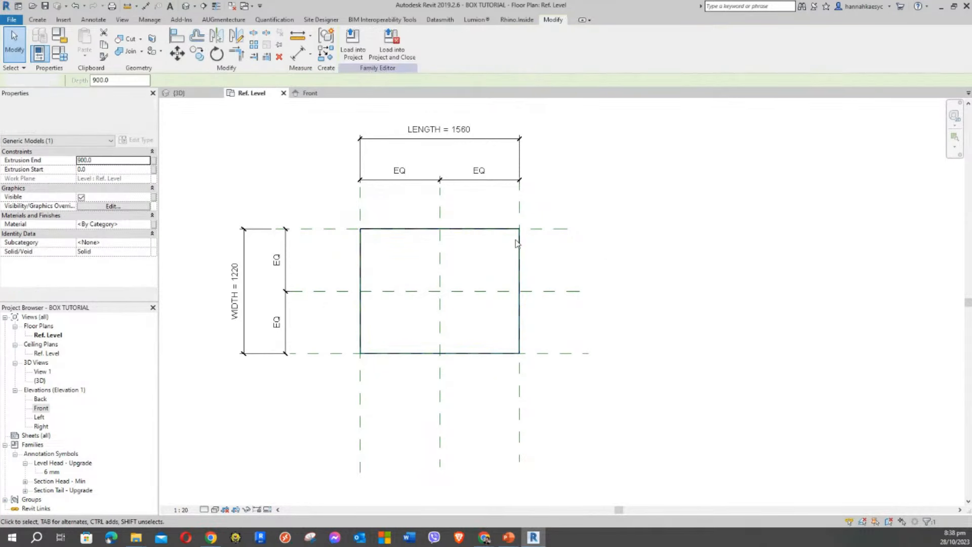
left_click(492, 229)
left_click(582, 258)
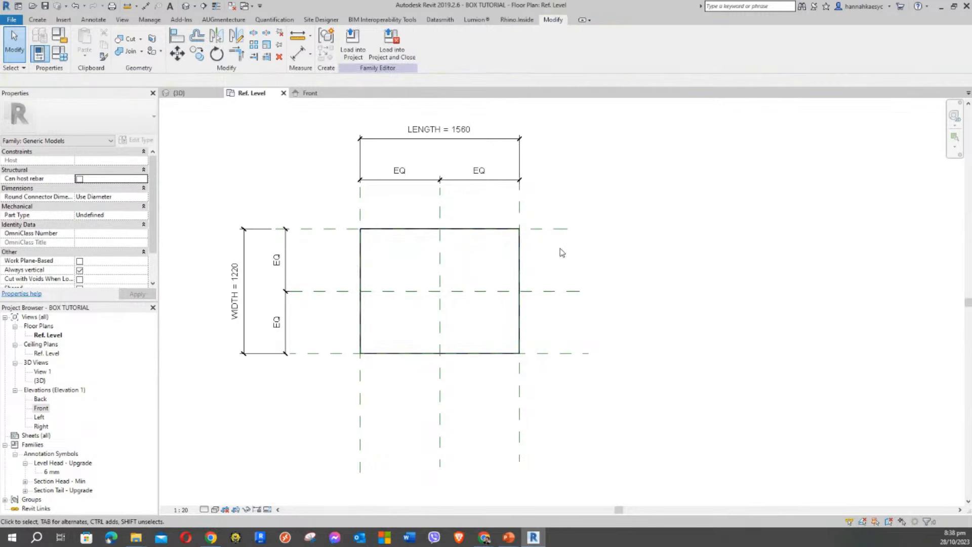
left_click(488, 229)
left_click_drag(439, 225, 442, 260)
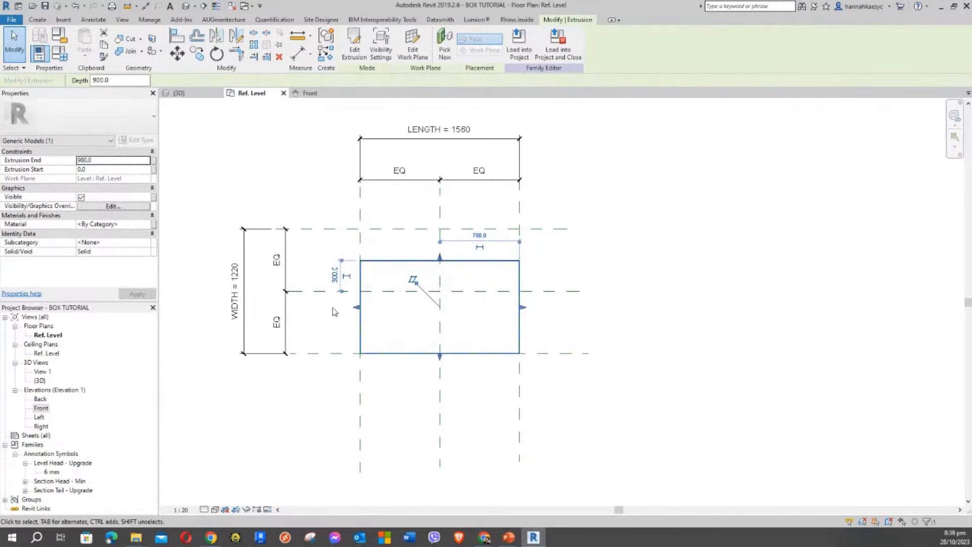
Try to pull the box's left edge inward, away from its reference plane
left_click_drag(356, 308, 389, 286)
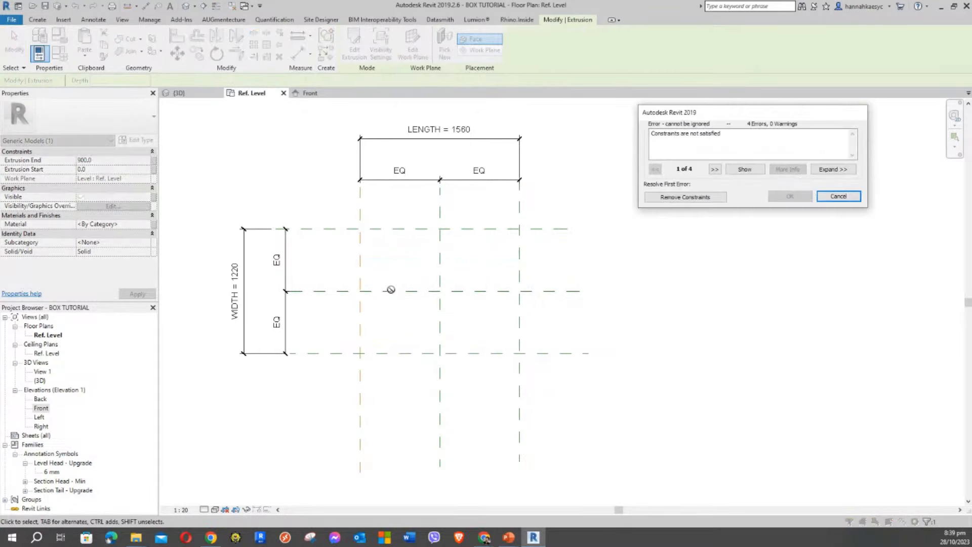
key("Escape")
left_click(407, 261)
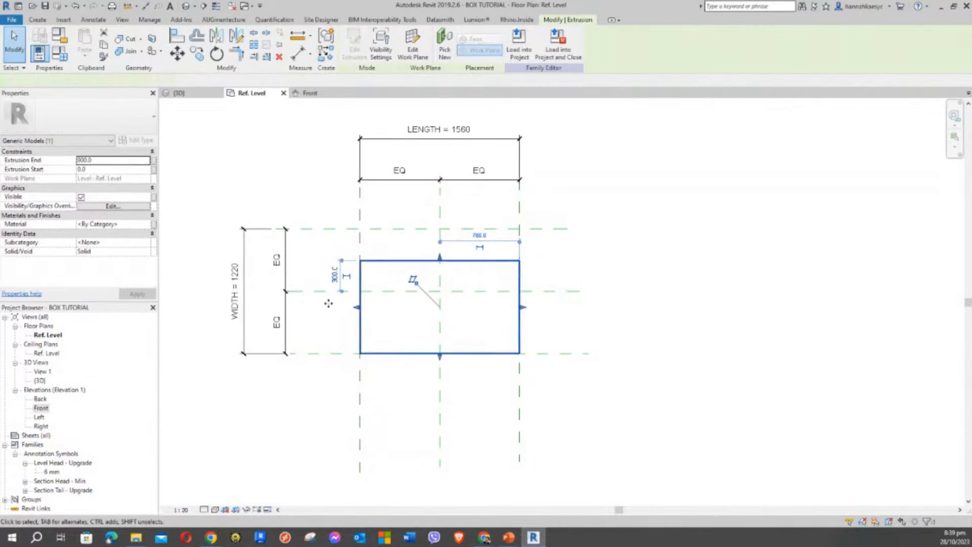
Move the right reference plane outward so the box's length parameter becomes about 2480
left_click(520, 212)
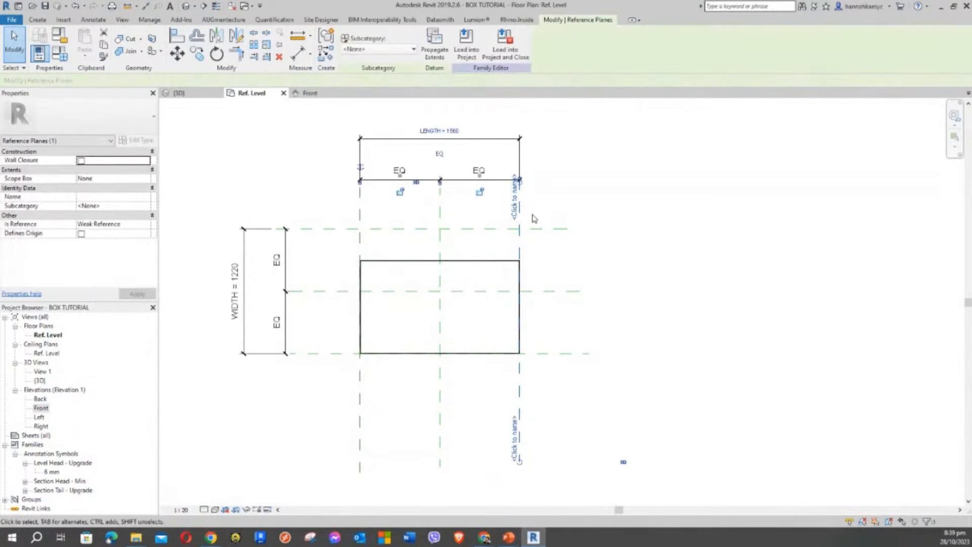
left_click(560, 266)
left_click(520, 243)
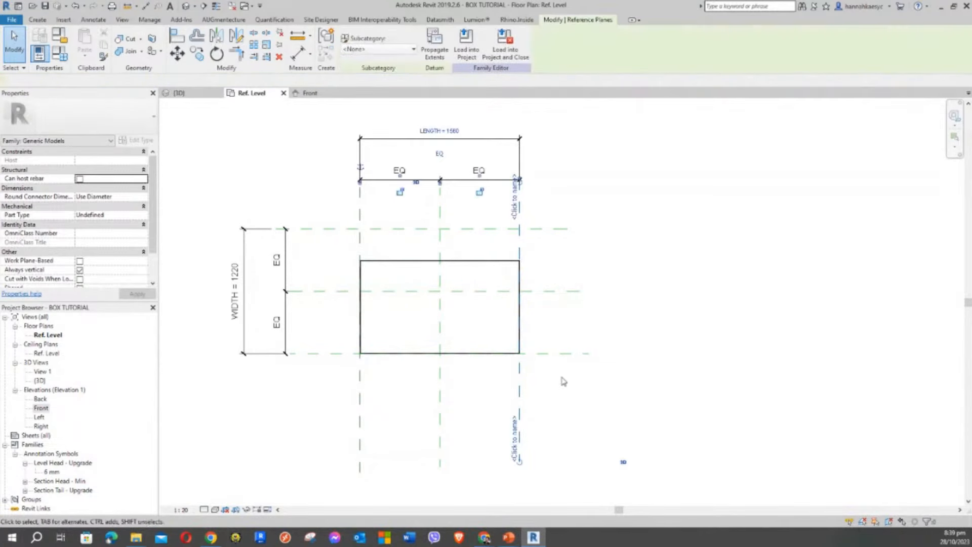
left_click(520, 393)
left_click_drag(554, 394, 614, 400)
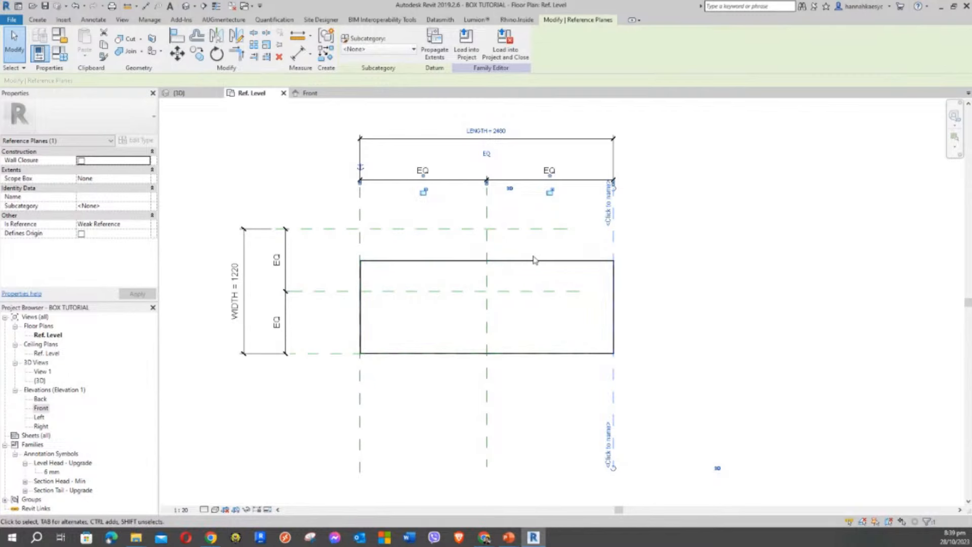
Move the lower and upper horizontal reference planes outward so the width parameter becomes about 2460
left_click(321, 354)
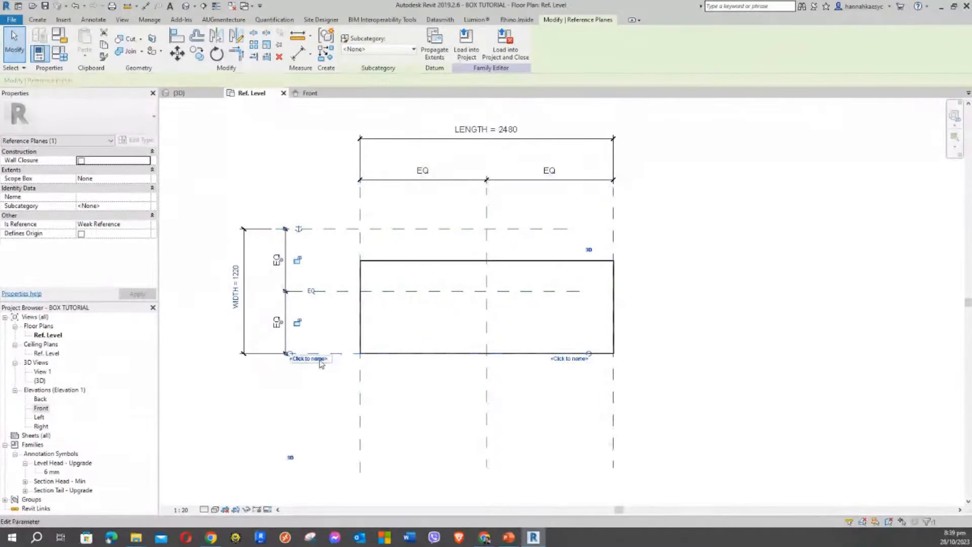
left_click_drag(338, 354, 341, 415)
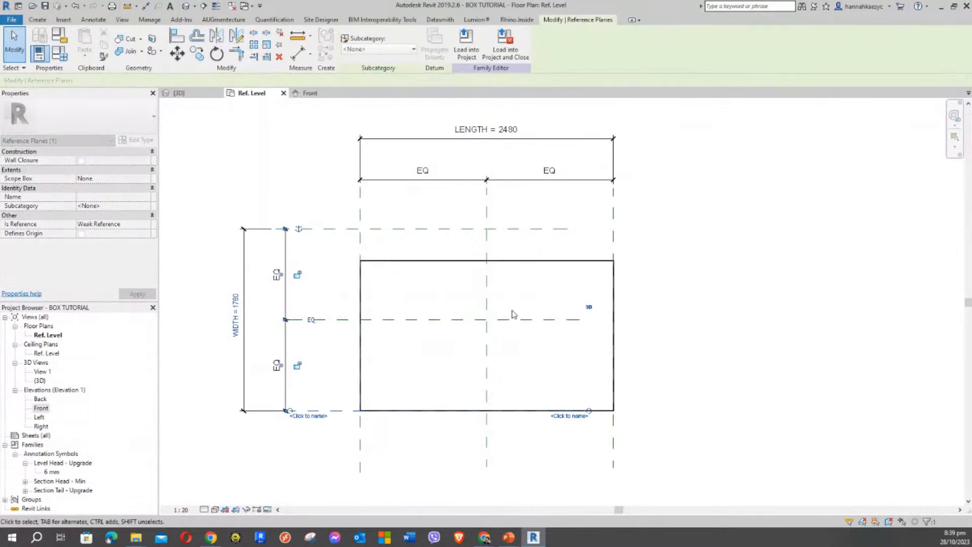
left_click(335, 229)
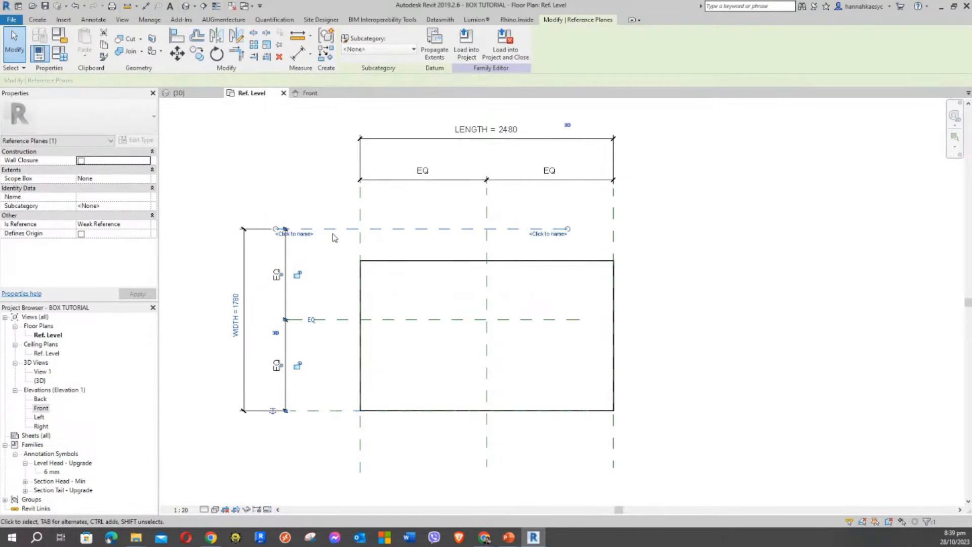
left_click_drag(334, 230, 318, 160)
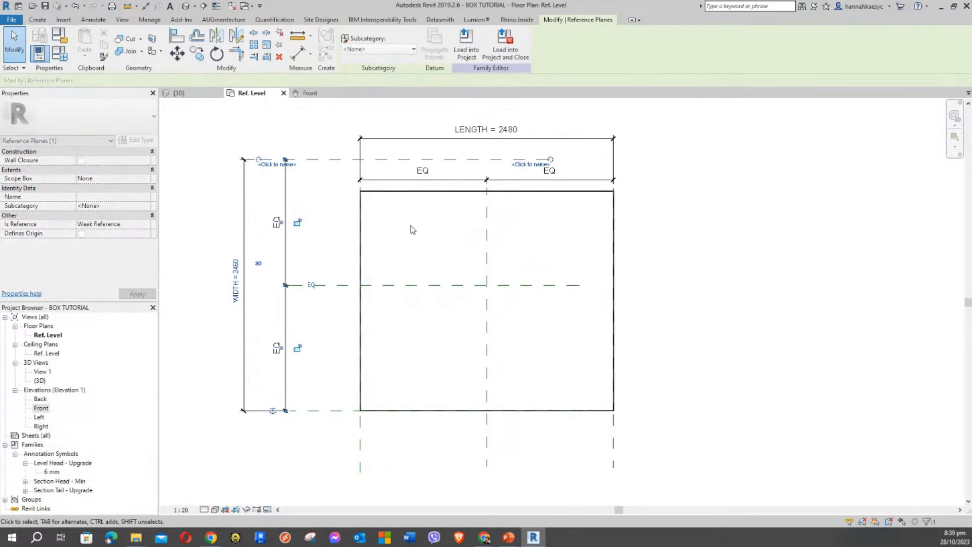
left_click(427, 233)
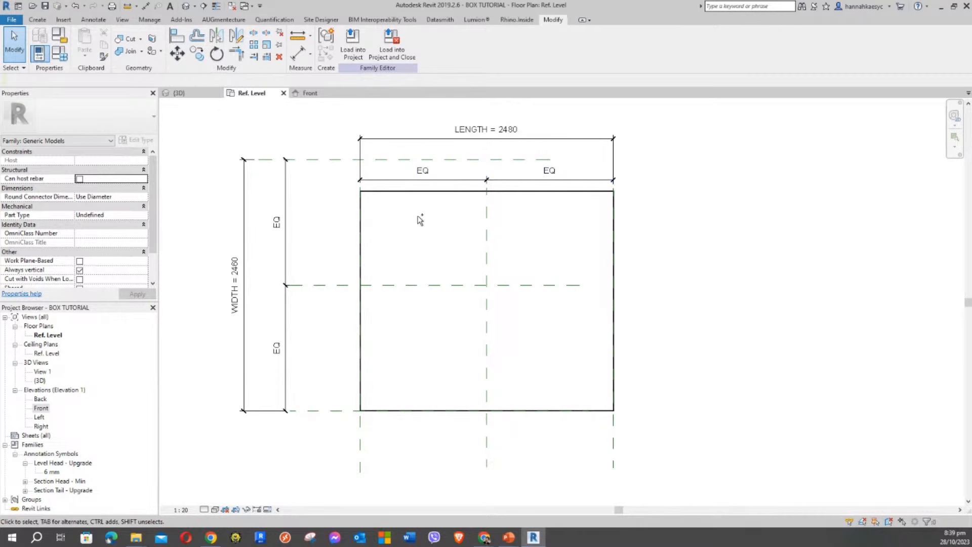
Undo the last moves of the horizontal reference planes
key("ctrl+z")
key("ctrl+z")
key("ctrl+z")
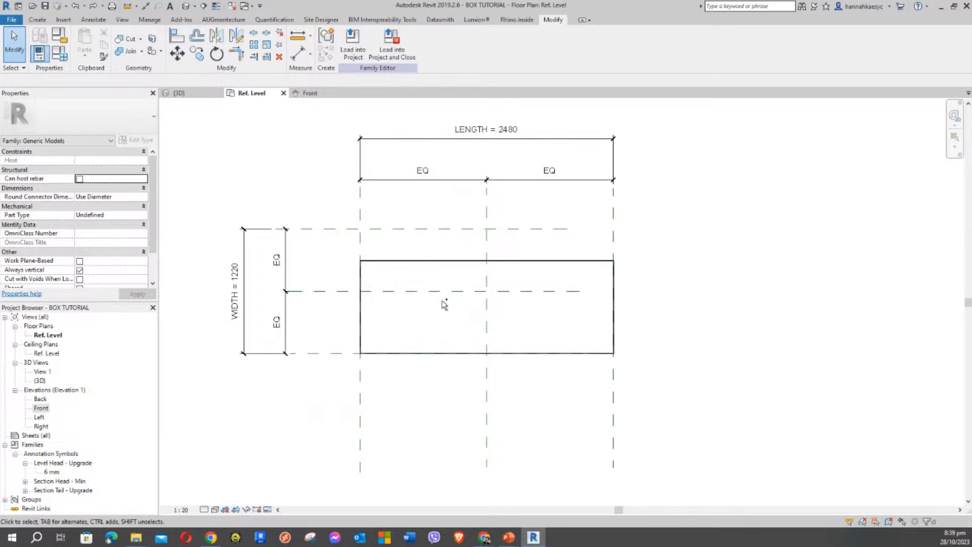
Undo the move of the right reference plane that changed the box's length
key("ctrl+y")
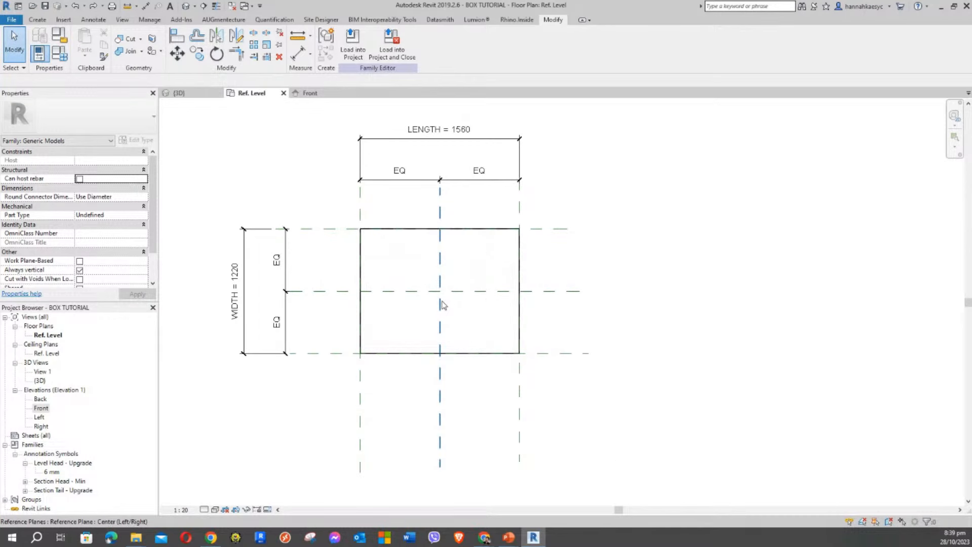
left_click(461, 229)
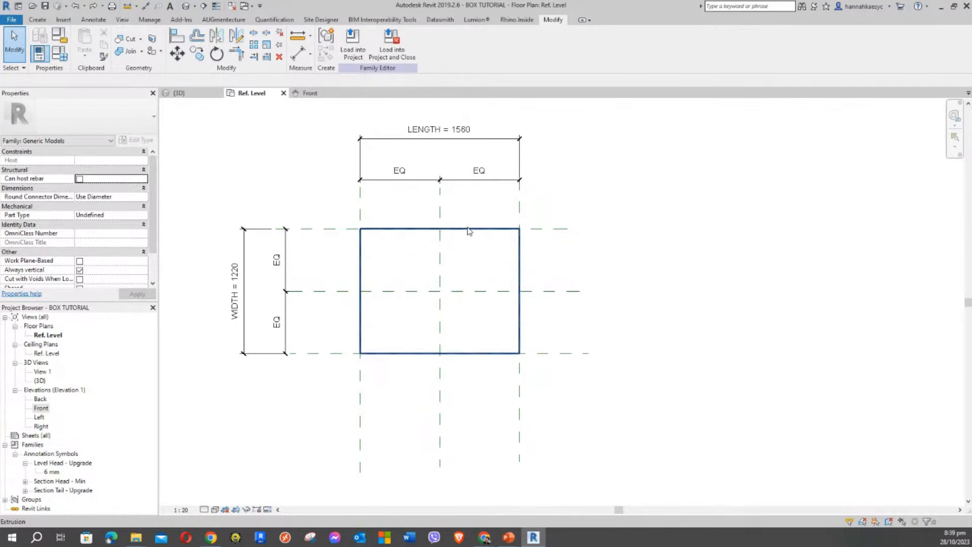
left_click(573, 252)
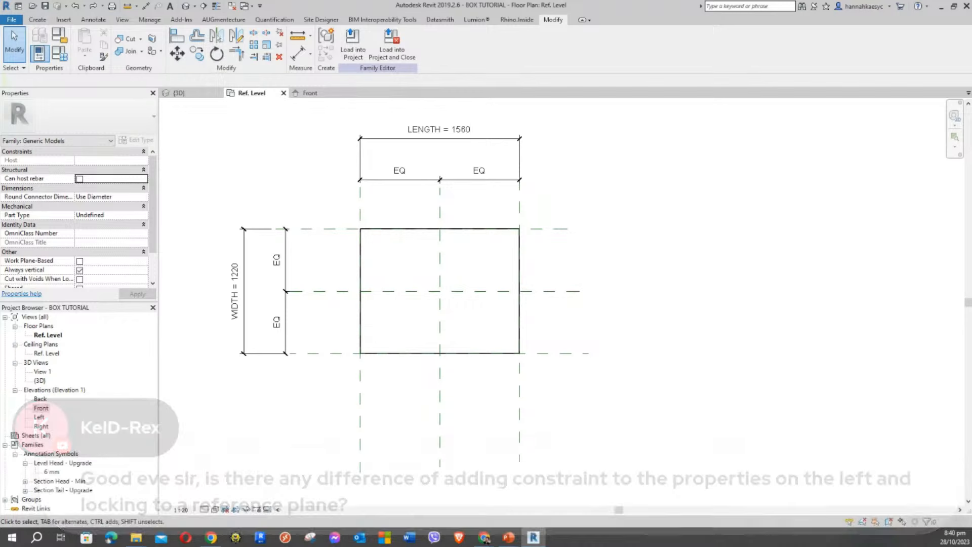
middle_click_drag(623, 144, 672, 189)
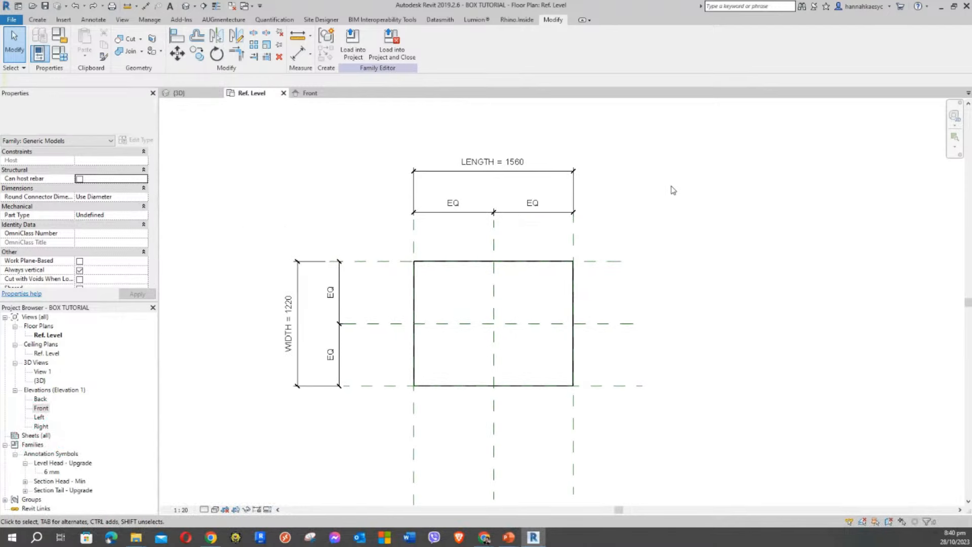
left_click(609, 263)
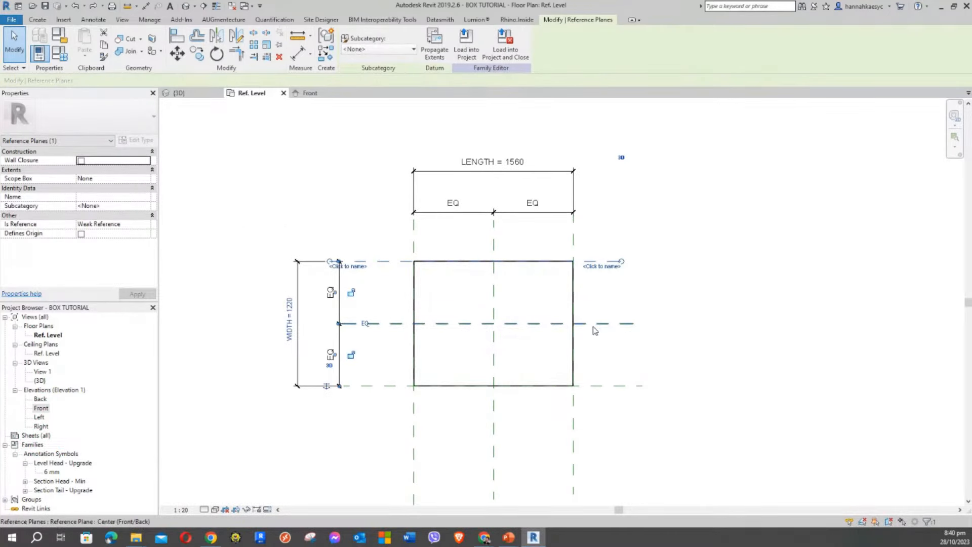
left_click(595, 403)
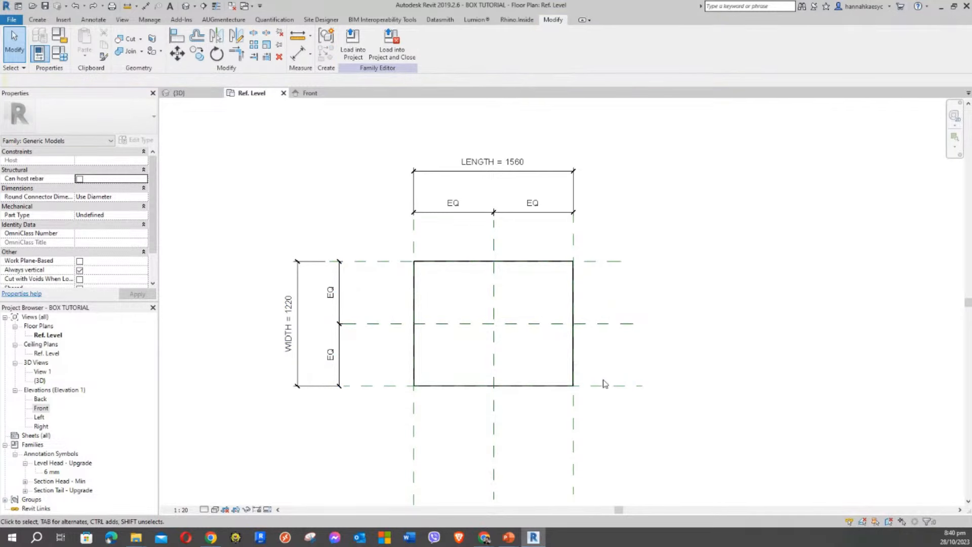
left_click(605, 388)
left_click(677, 203)
middle_click_drag(677, 203, 794, 217)
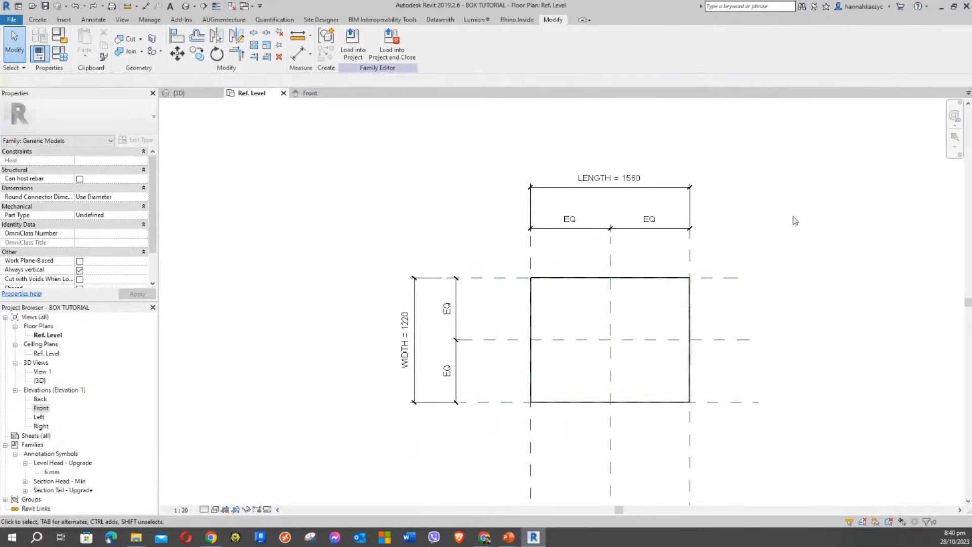
Review the family's HEIGHT, LENGTH and WIDTH parameters in Family Types without changing them
left_click(61, 61)
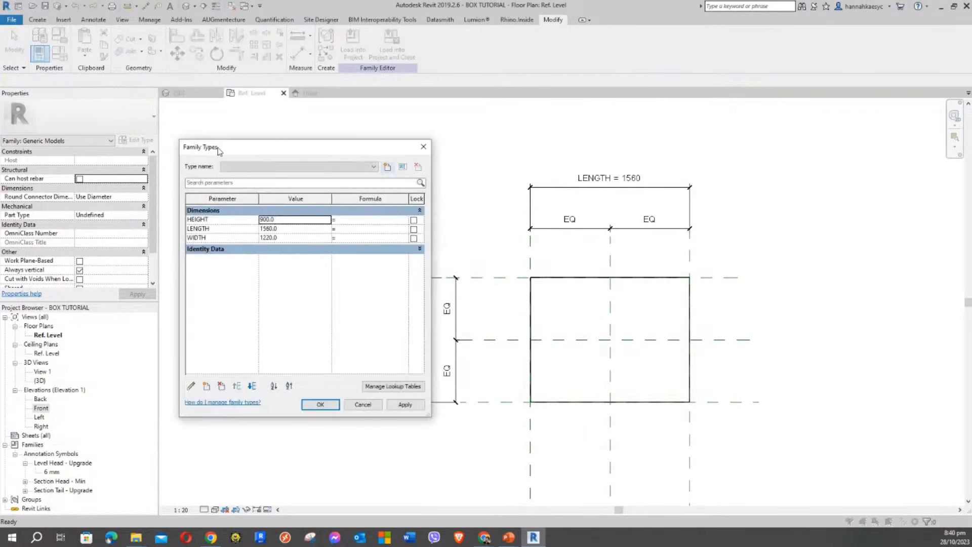
left_click_drag(263, 150, 245, 147)
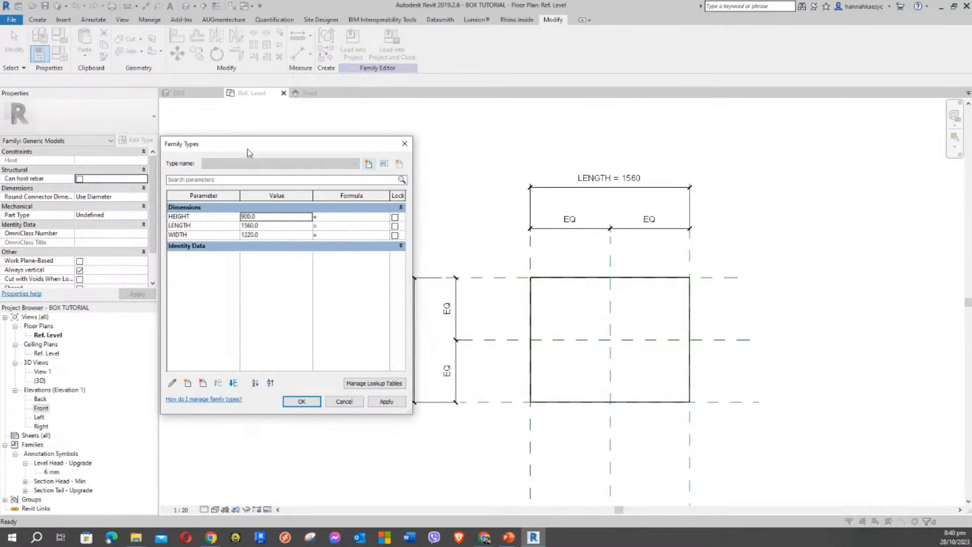
left_click(404, 145)
middle_click_drag(477, 221, 537, 197)
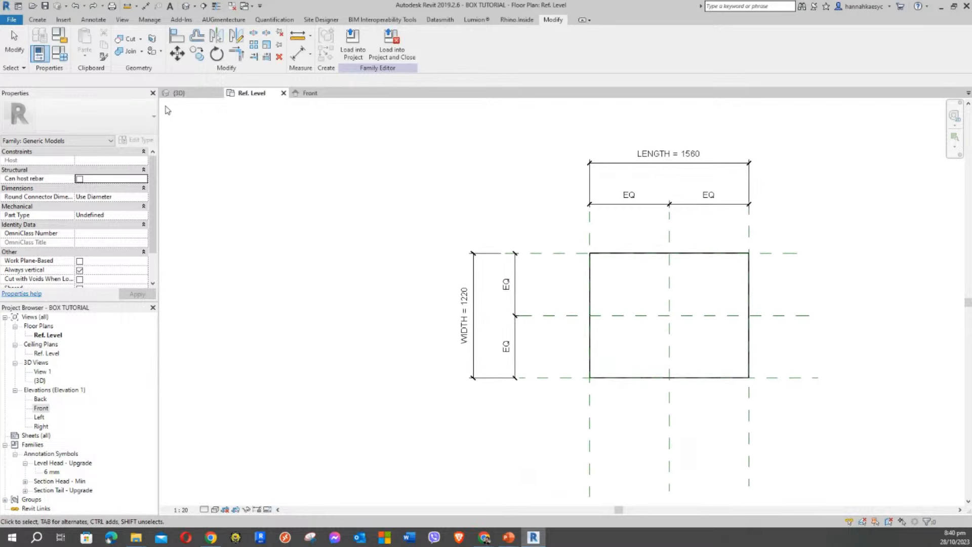
left_click(59, 54)
left_click_drag(262, 144, 246, 166)
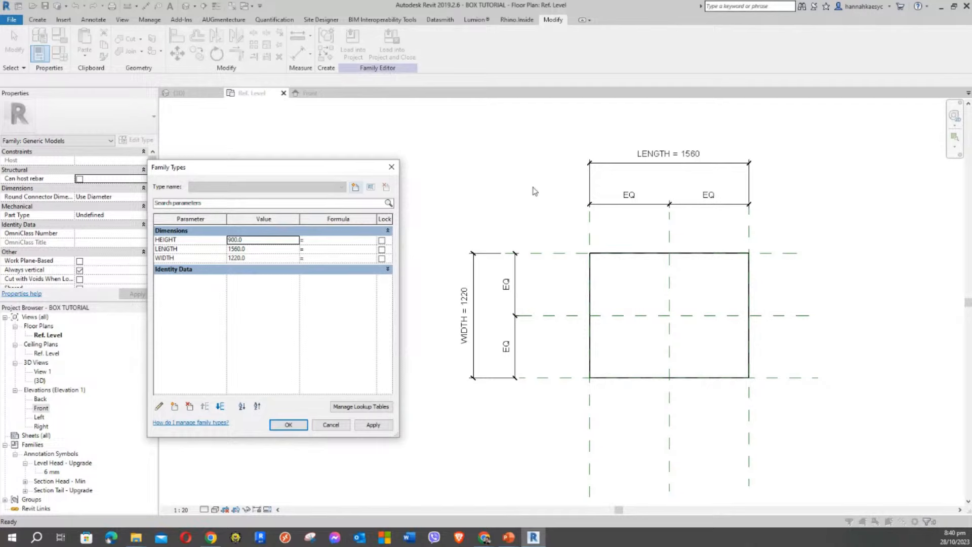
left_click(392, 166)
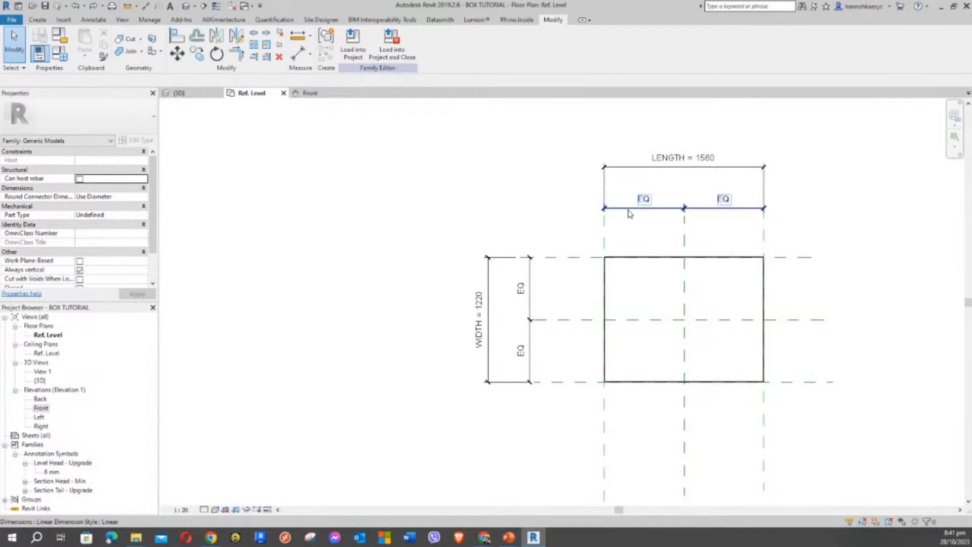
Examine the LENGTH dimension's label and the box extrusion's constraint properties in the reference level plan
left_click(607, 192)
left_click(599, 195)
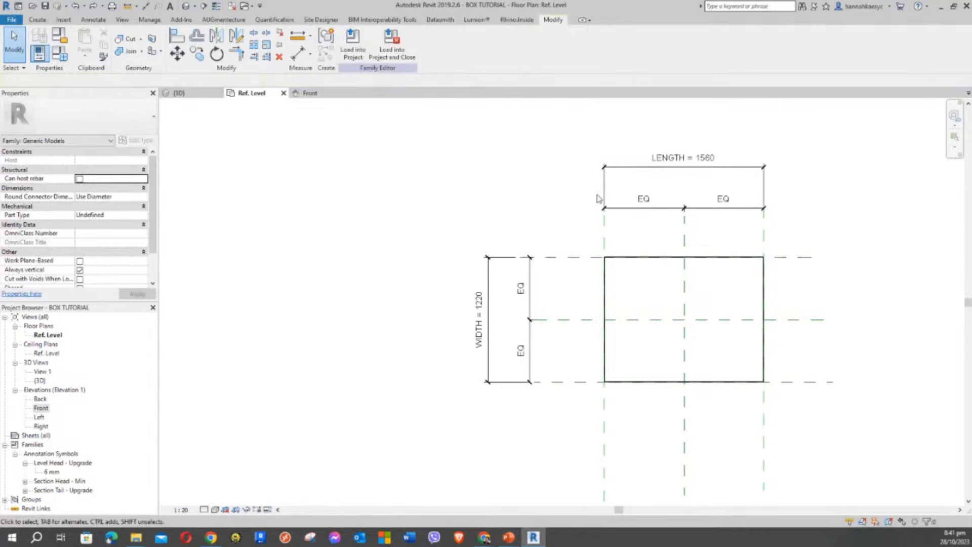
left_click(600, 194)
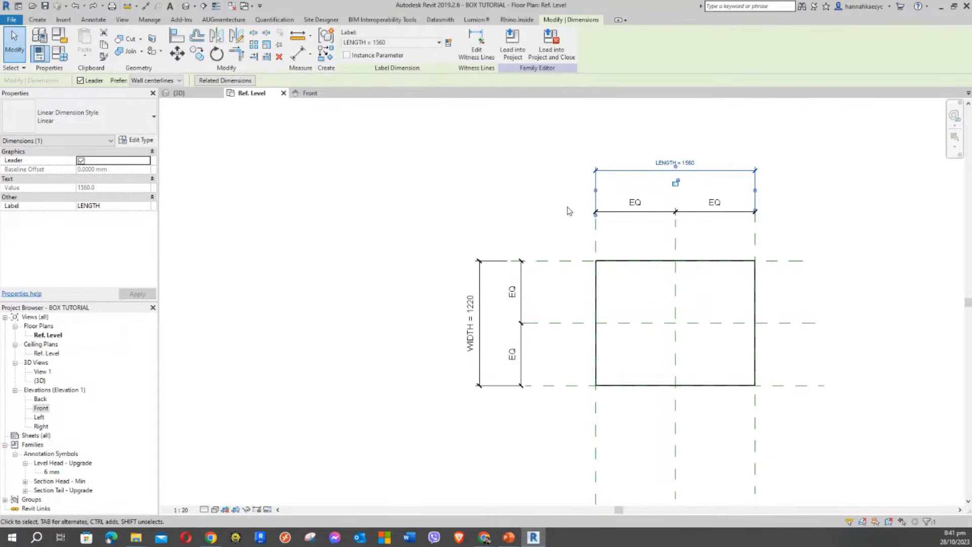
left_click(607, 243)
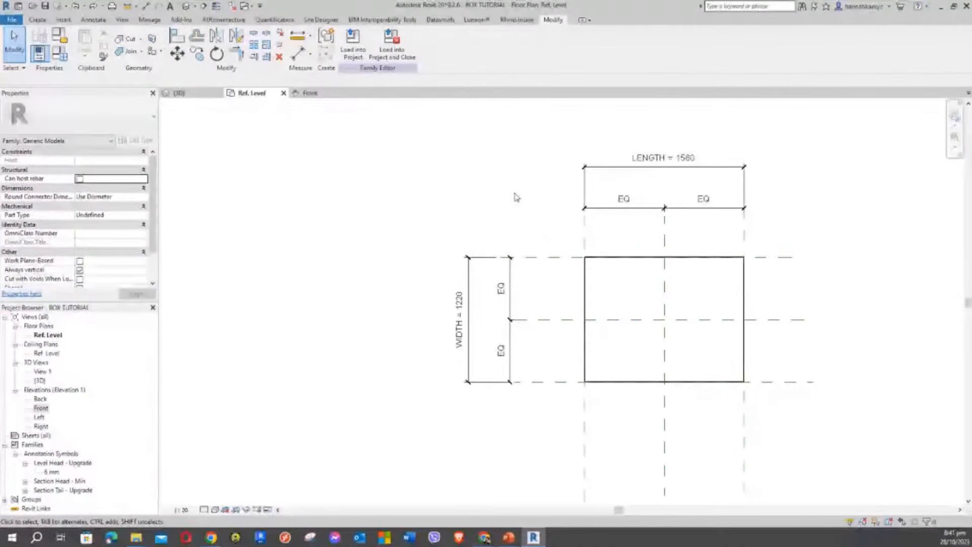
left_click(640, 260)
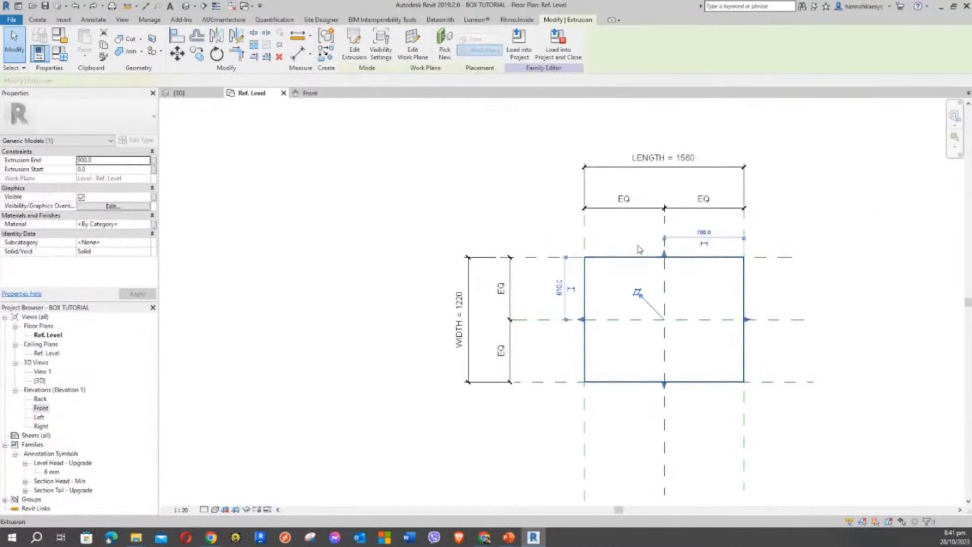
left_click(485, 200)
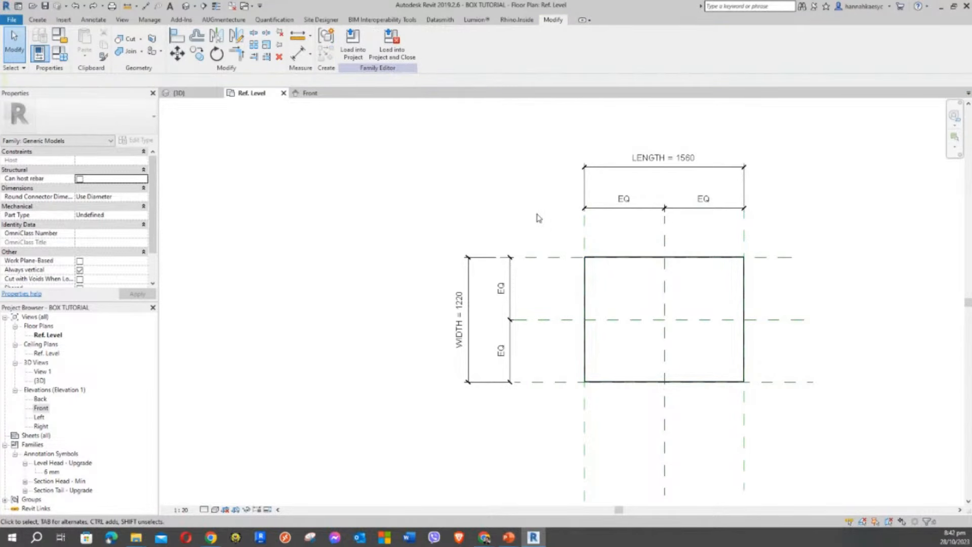
middle_click_drag(472, 197, 511, 238)
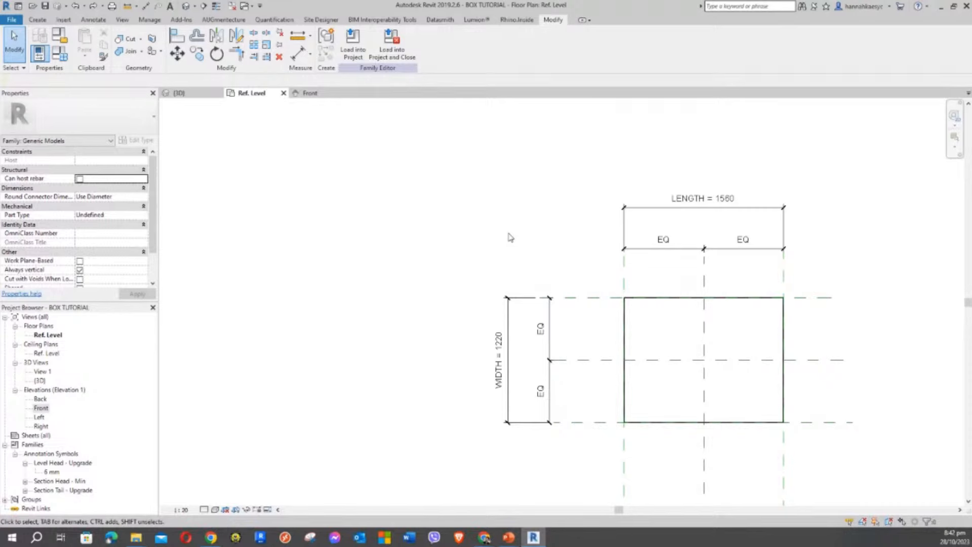
middle_click_drag(693, 217, 666, 216)
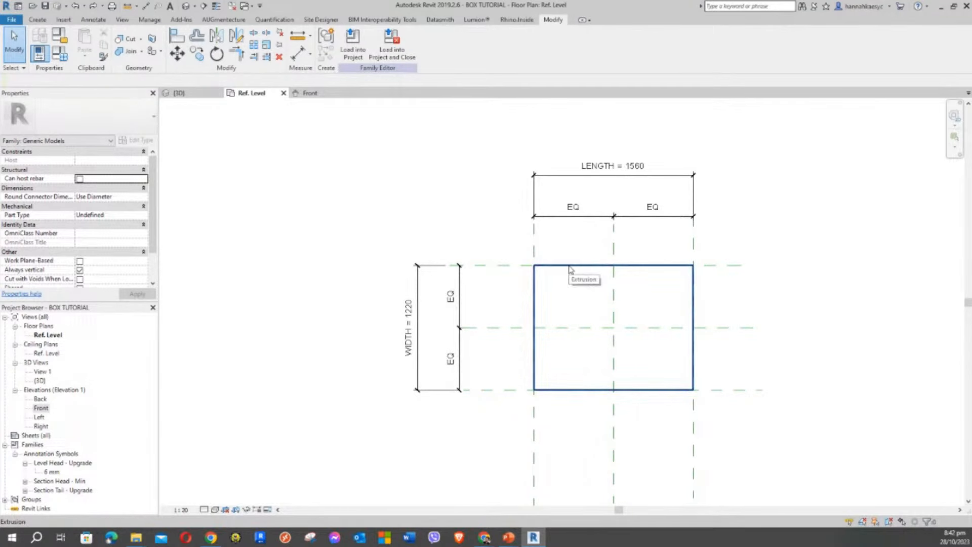
left_click(580, 269)
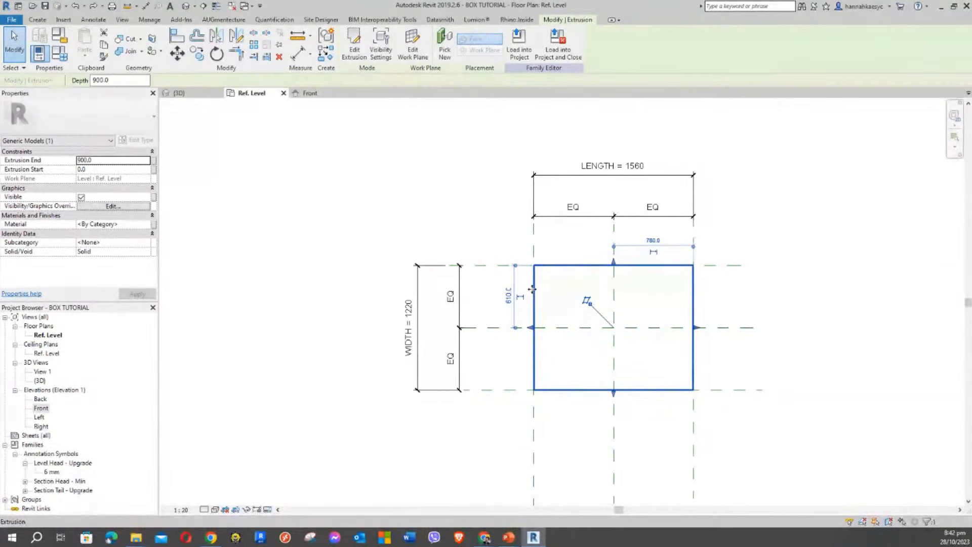
left_click(454, 208)
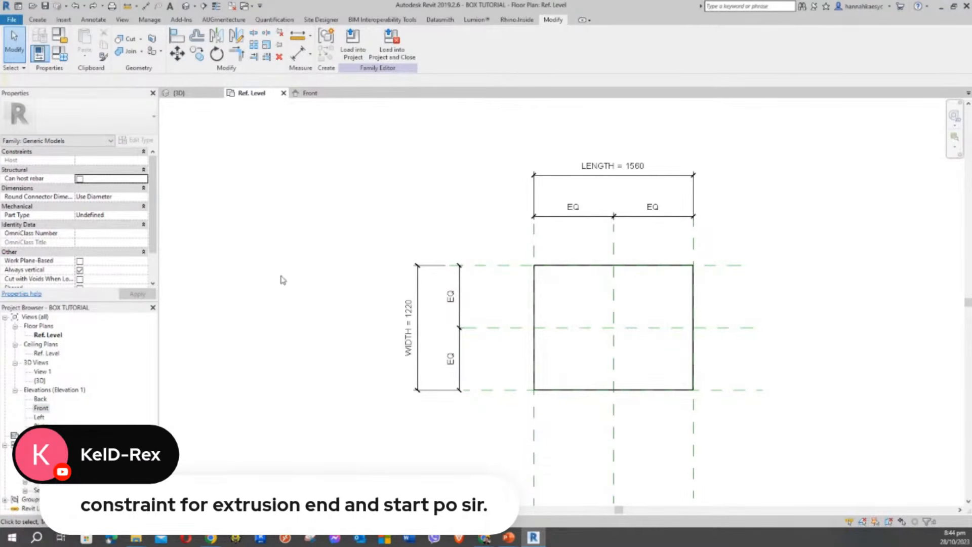
Open the Front elevation and check the box's Extrusion Start and Extrusion End constraints
double_click(41, 407)
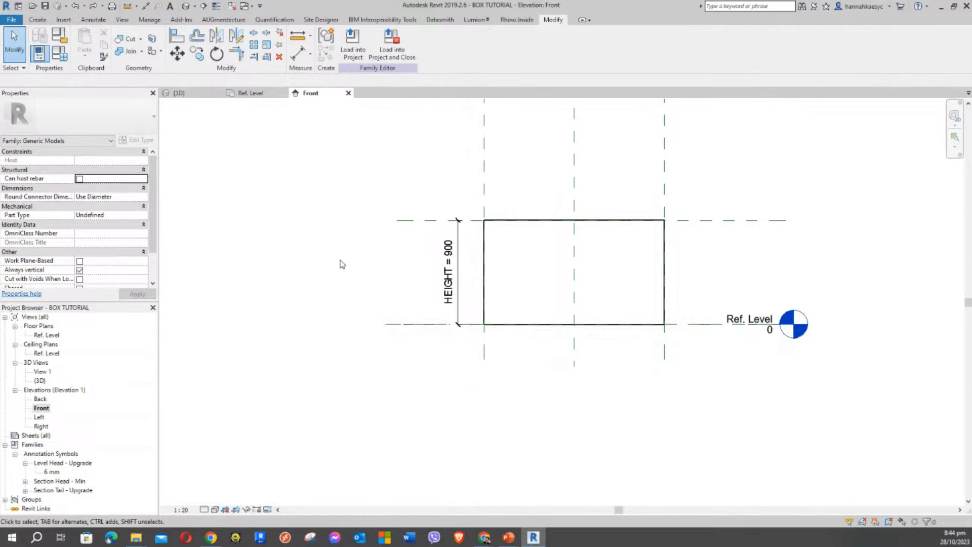
left_click(485, 246)
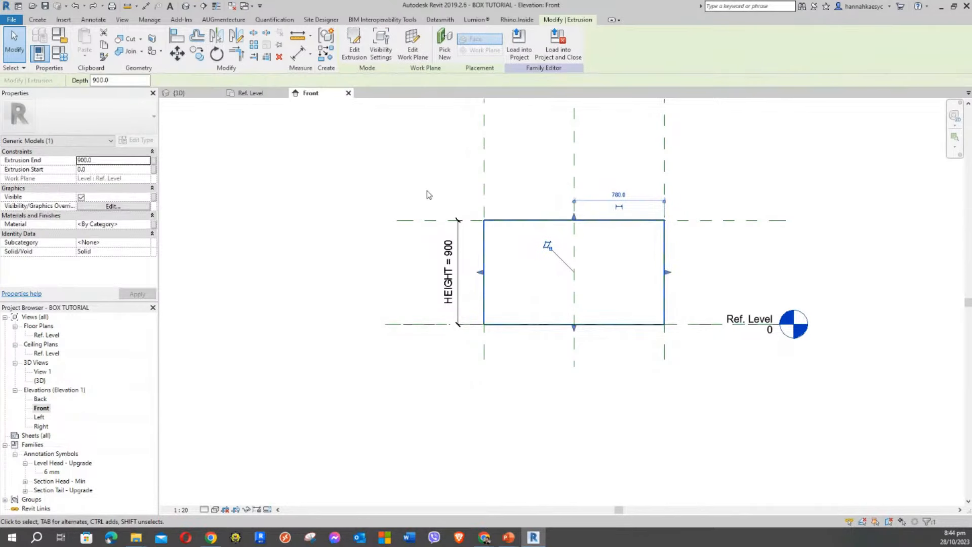
left_click(271, 152)
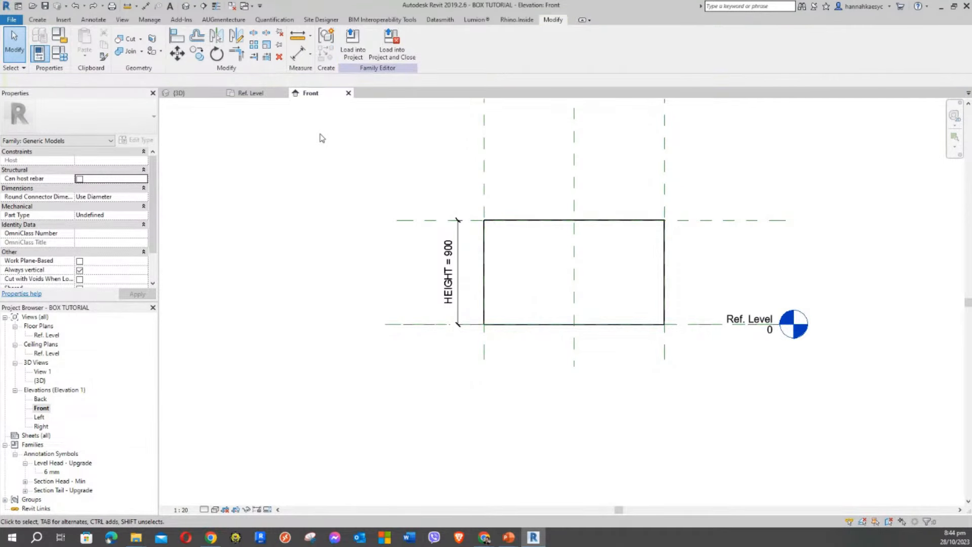
left_click(485, 249)
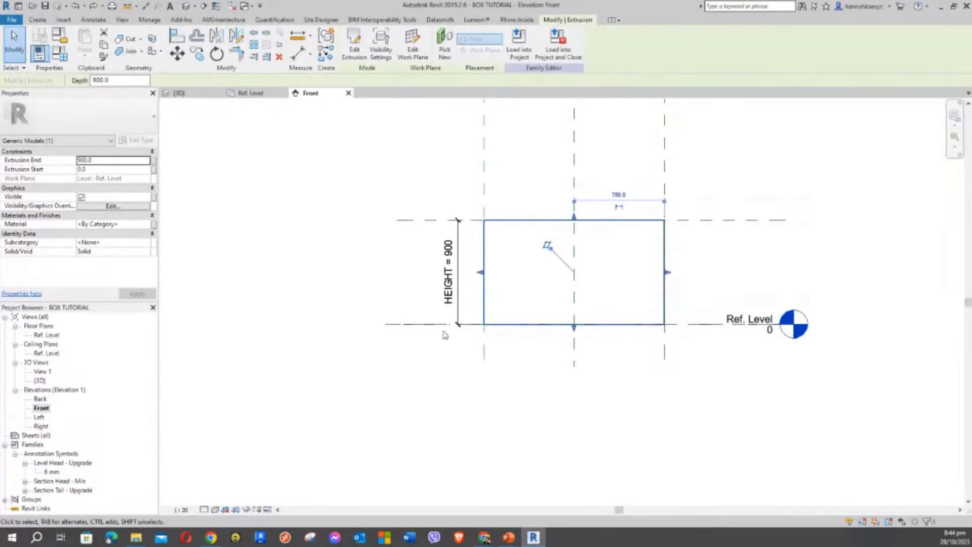
left_click(414, 233)
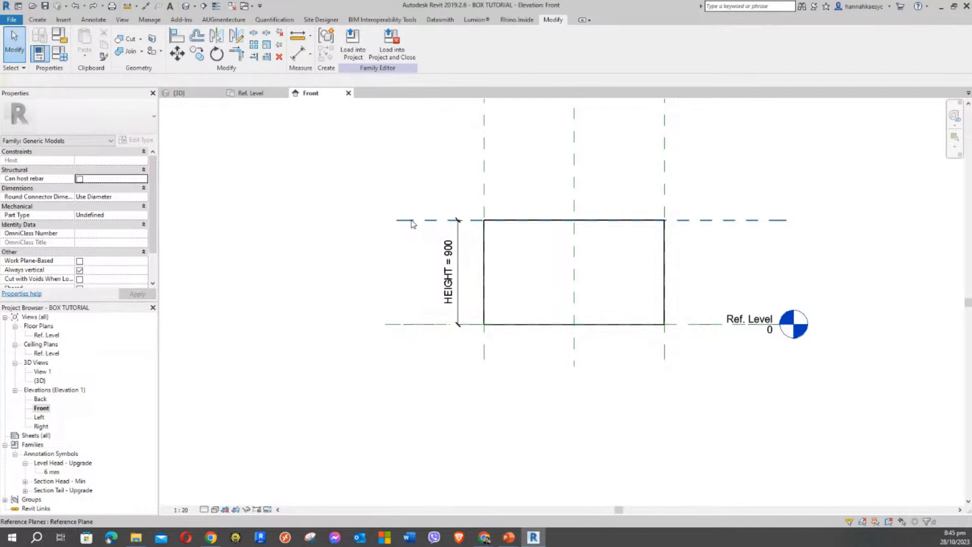
Name the horizontal reference plane along the top of the box REF HT in the Front elevation
left_click(416, 221)
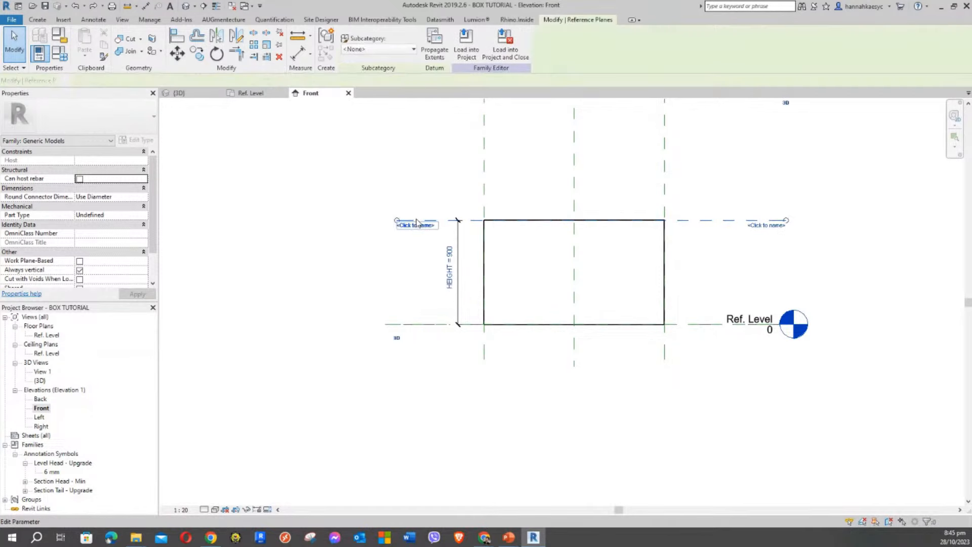
left_click(405, 268)
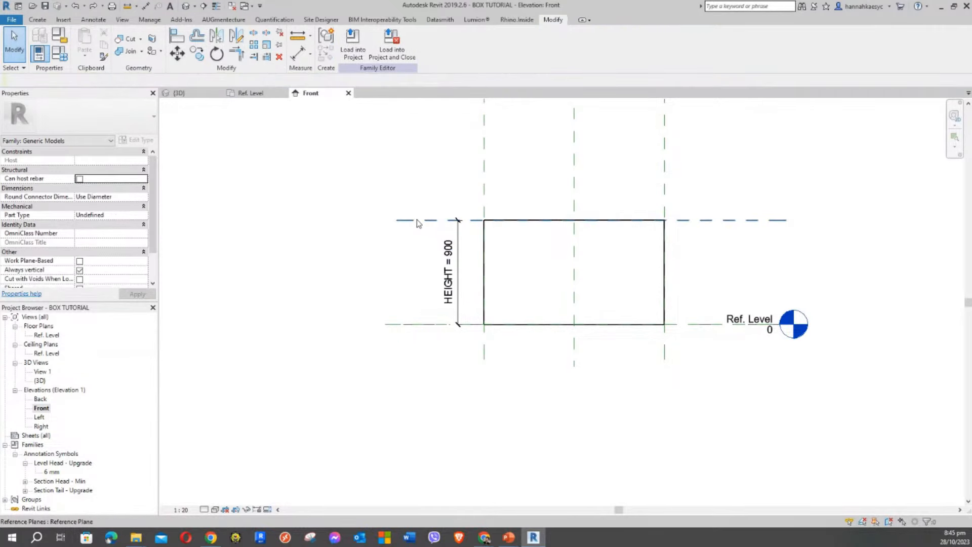
left_click(416, 220)
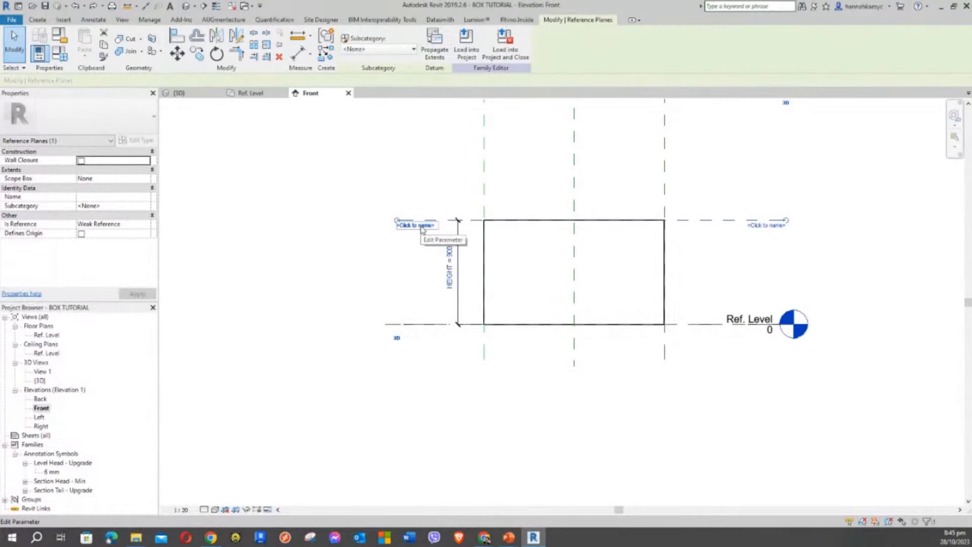
left_click(411, 264)
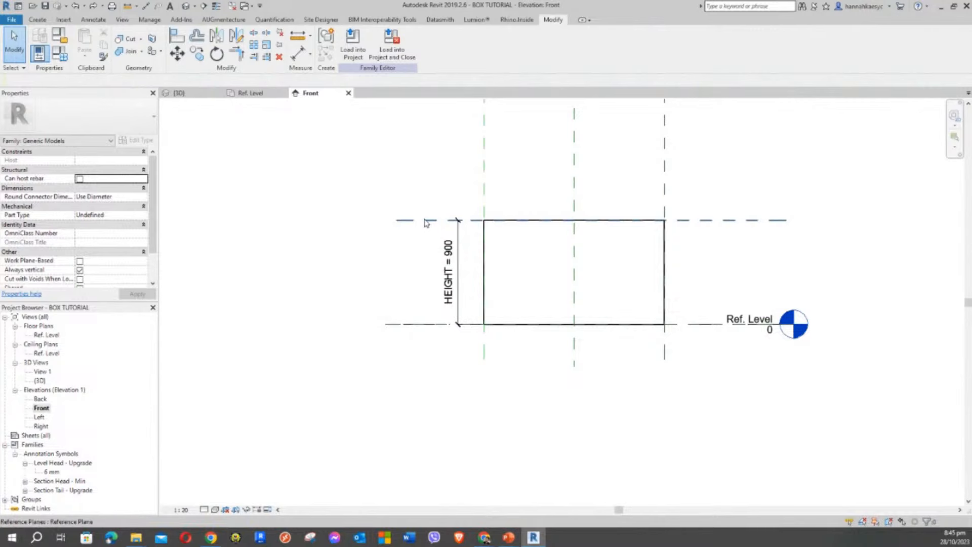
left_click(427, 221)
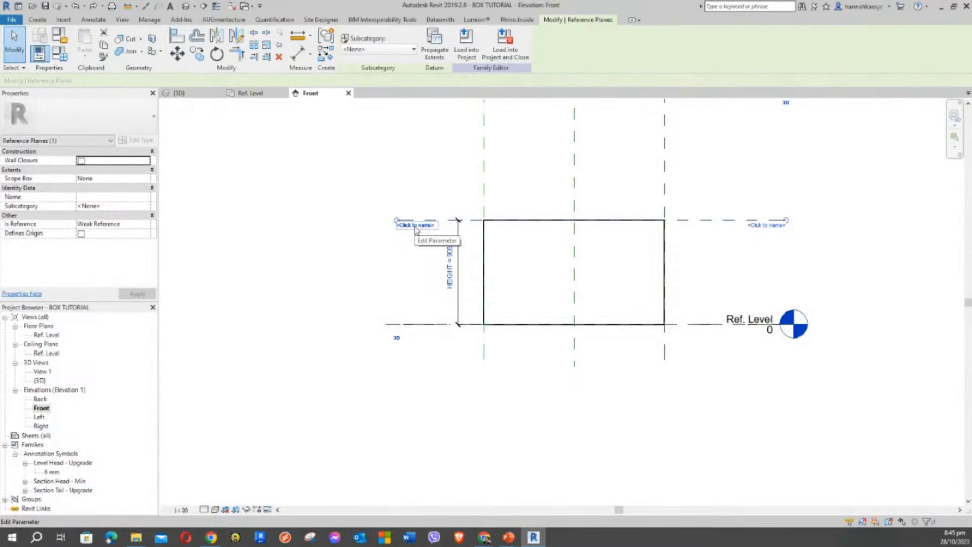
left_click(415, 226)
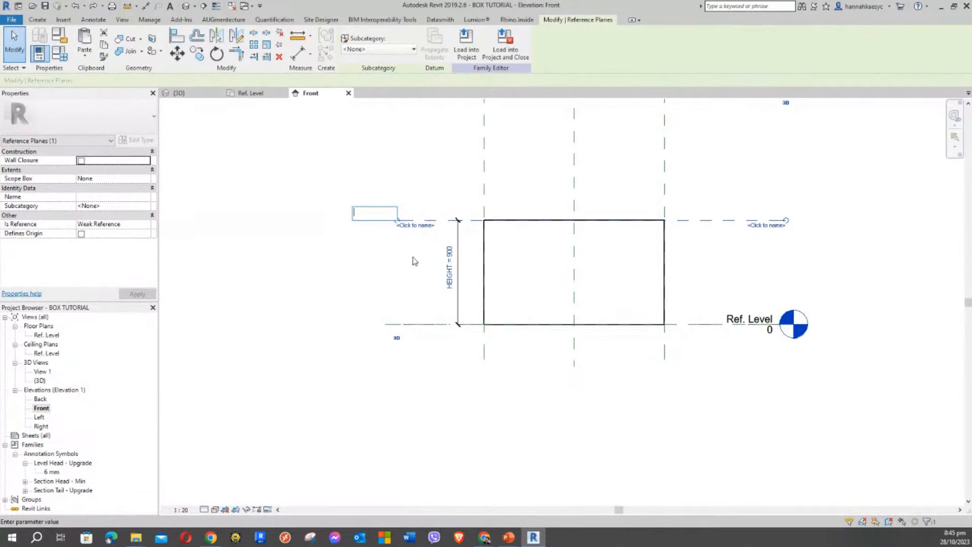
type("REF HT")
key("Return")
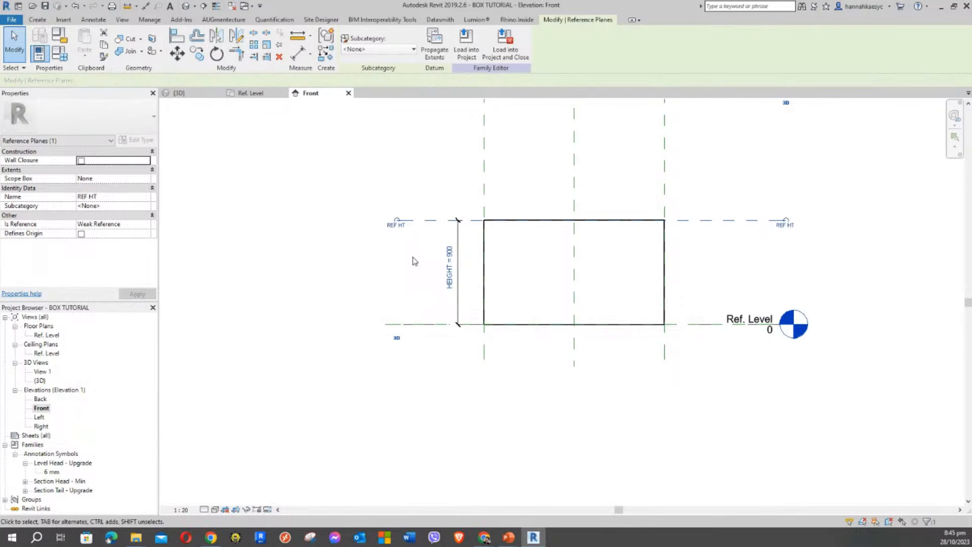
left_click(408, 181)
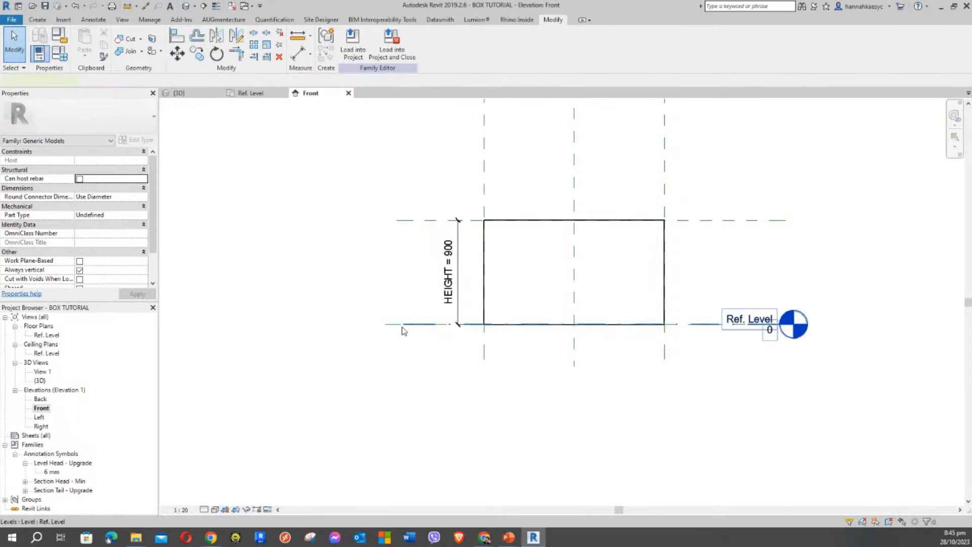
Check the properties of the Ref. Level and the vertical reference plane along the box's left edge in the Front elevation
left_click(731, 319)
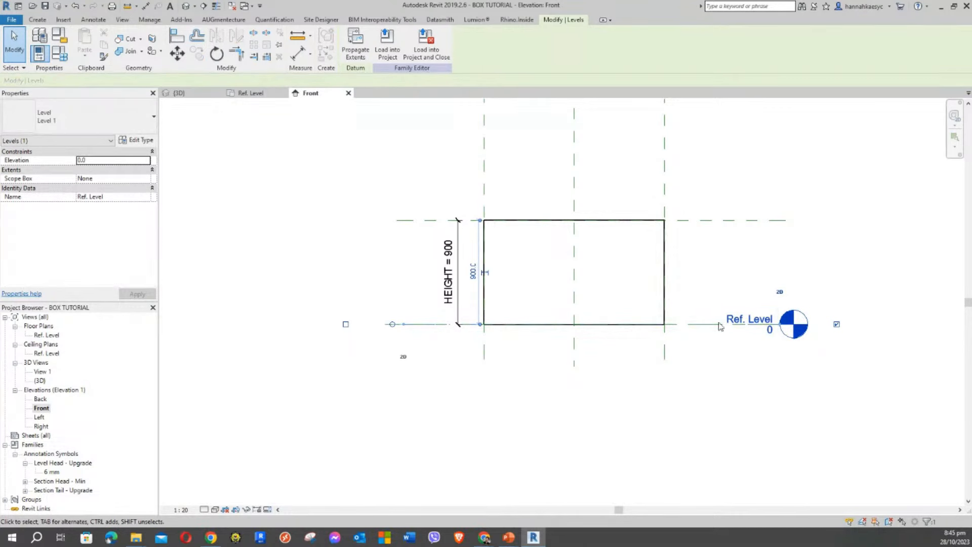
left_click(708, 349)
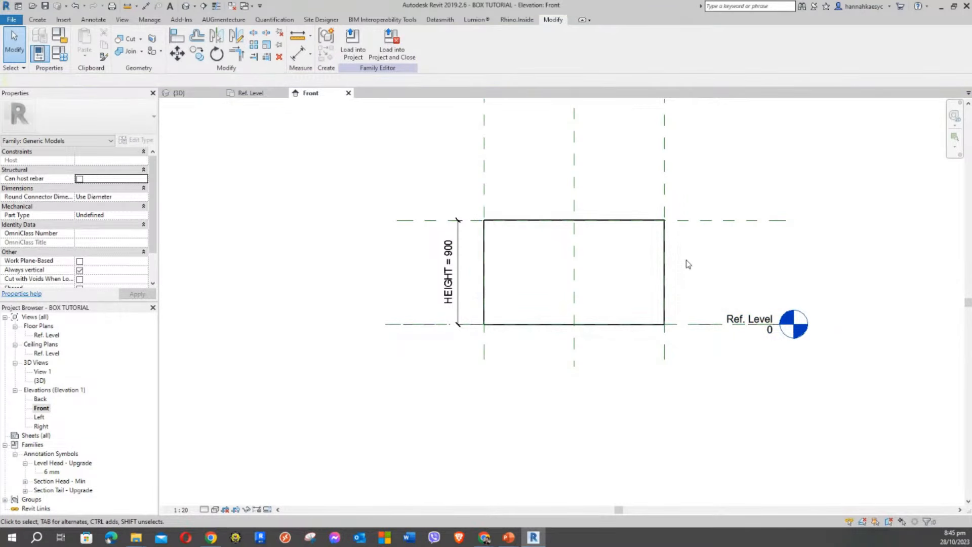
scroll(685, 261, "down", 2)
left_click(551, 208)
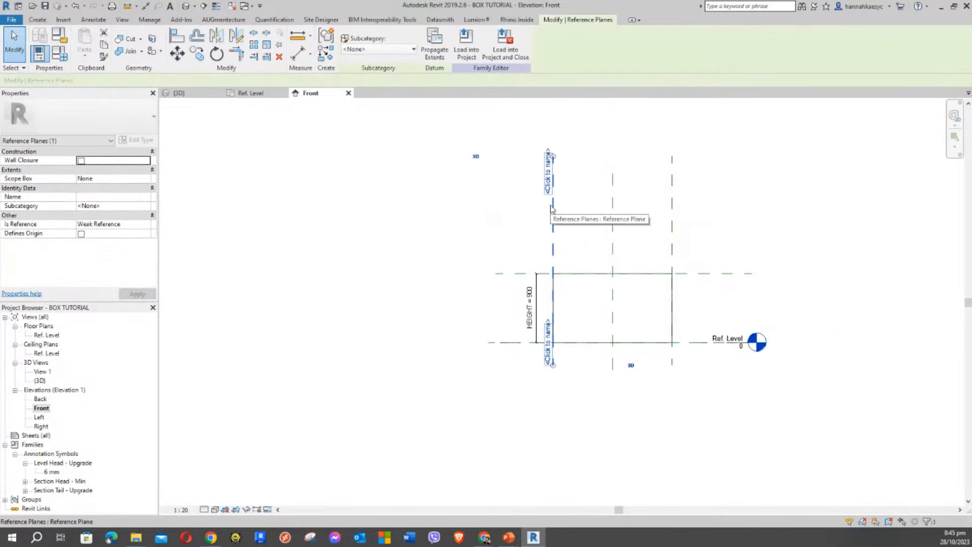
Open the reference level plan and inspect the Center (Left/Right) and Center (Front/Back) reference planes
double_click(51, 337)
scroll(247, 193, "down", 2)
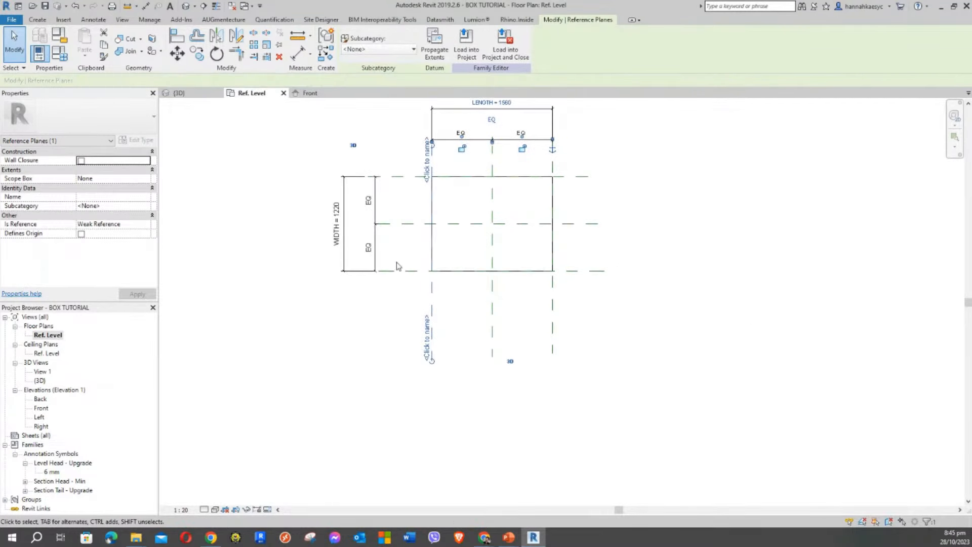
middle_click_drag(421, 300, 414, 392)
key("Escape")
scroll(506, 272, "up", 2)
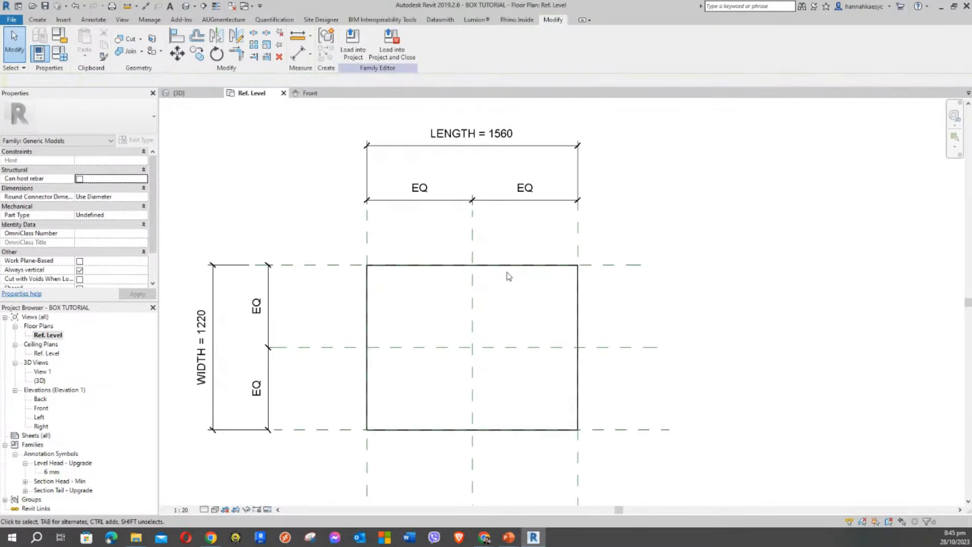
left_click(474, 230)
middle_click_drag(434, 183, 422, 152)
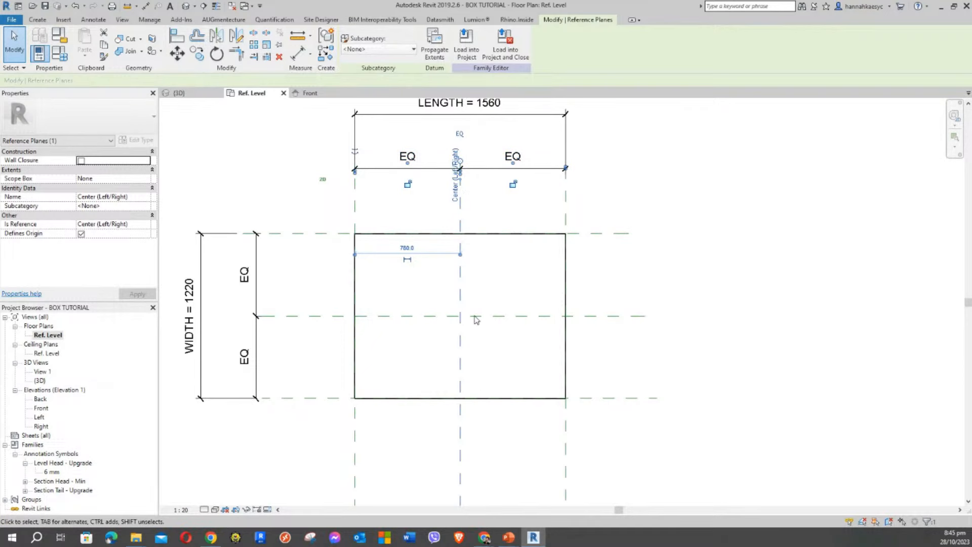
left_click(509, 316)
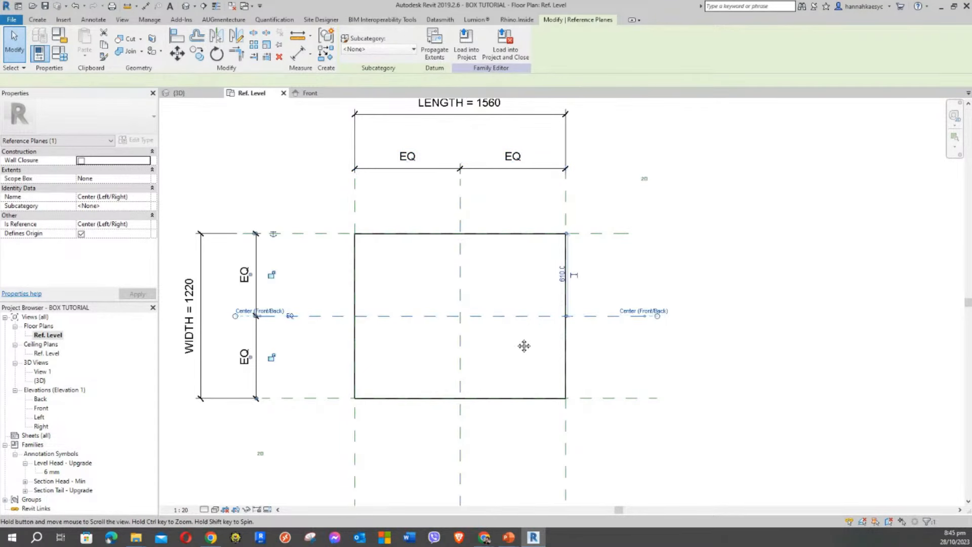
middle_click_drag(521, 356, 526, 309)
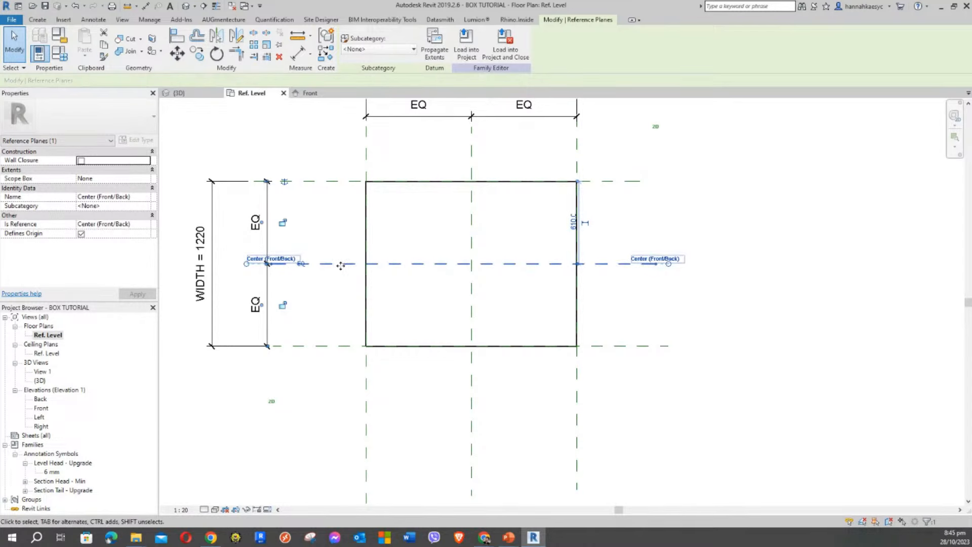
left_click(339, 243)
scroll(349, 243, "down", 3)
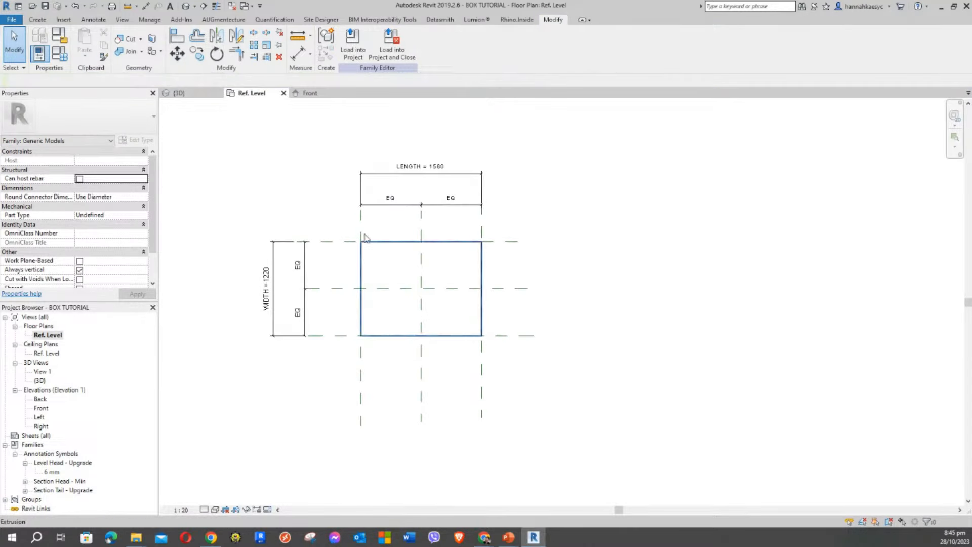
Inspect the outer reference planes along the box's left, back and front edges in the plan
left_click(362, 222)
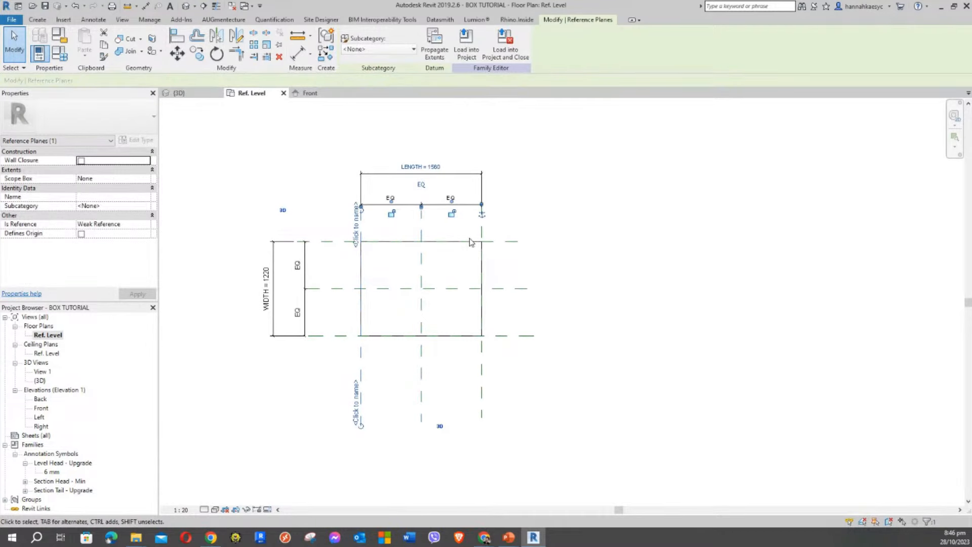
left_click(331, 210)
scroll(333, 247, "up", 2)
left_click(333, 244)
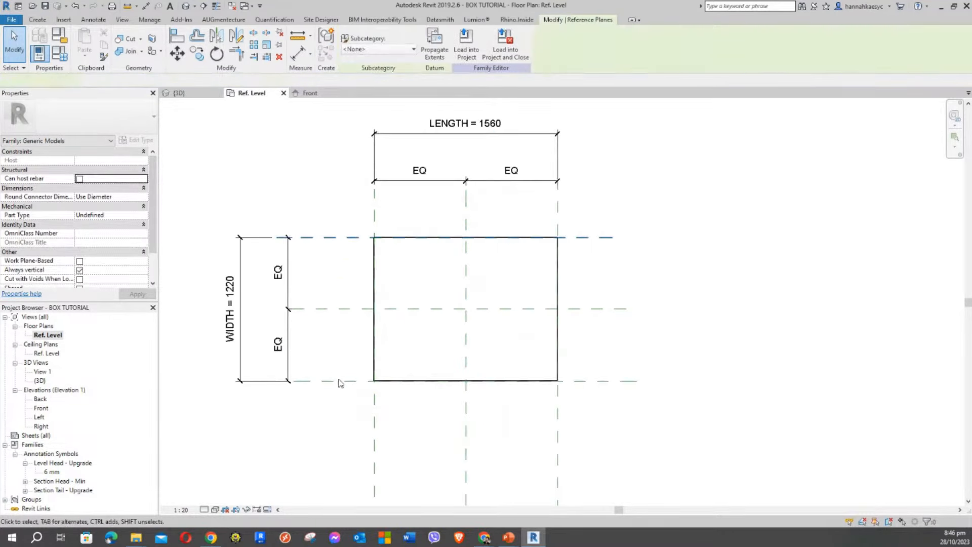
left_click(328, 250)
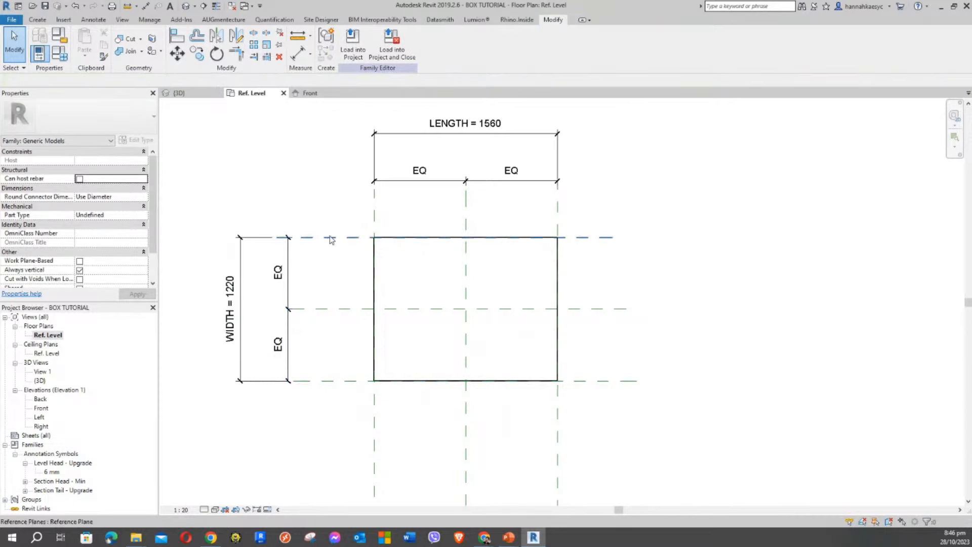
left_click(348, 237)
left_click(337, 381)
left_click(332, 220)
left_click(341, 241)
middle_click_drag(328, 226, 399, 213)
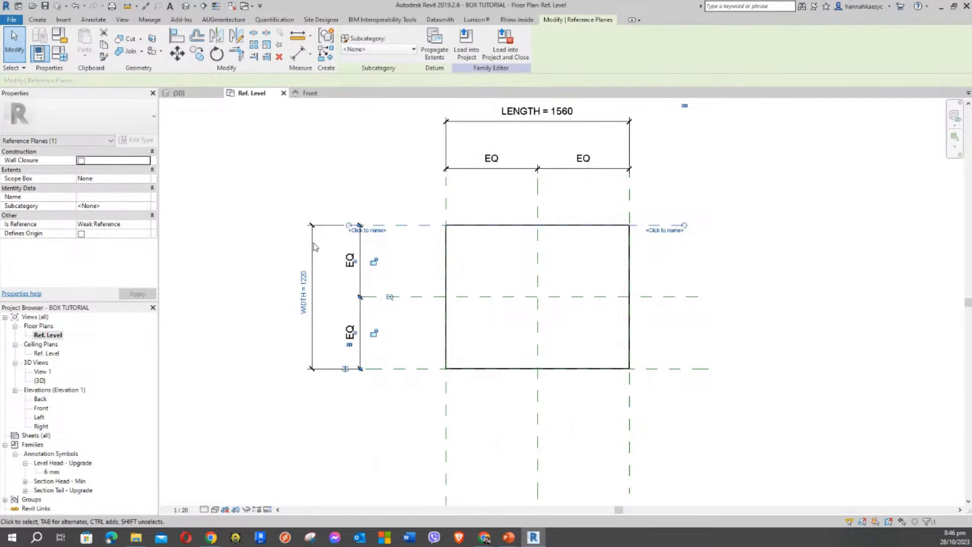
middle_click_drag(367, 113, 351, 158)
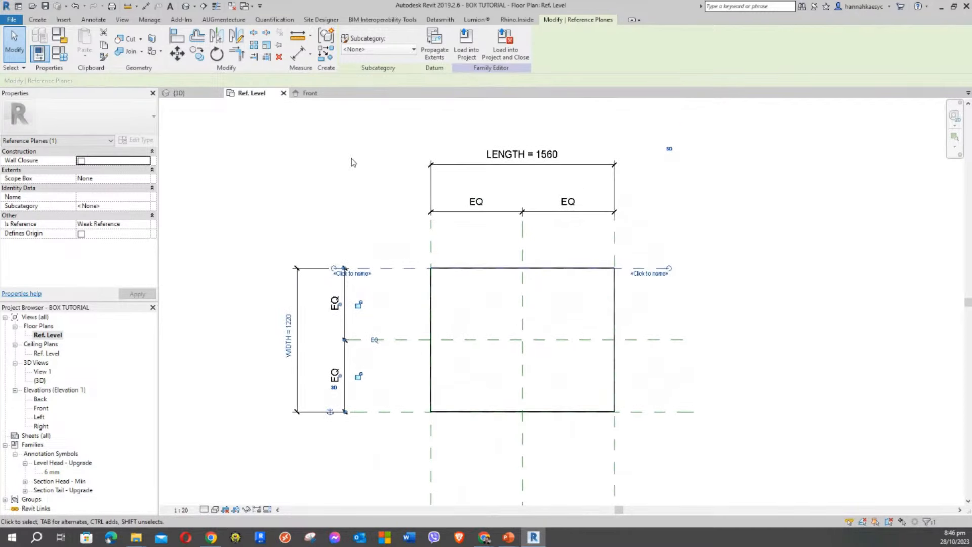
left_click(351, 157)
Compare the Front elevation with the reference level plan and recheck the left edge's reference plane in plan
left_click(309, 94)
left_click(309, 94)
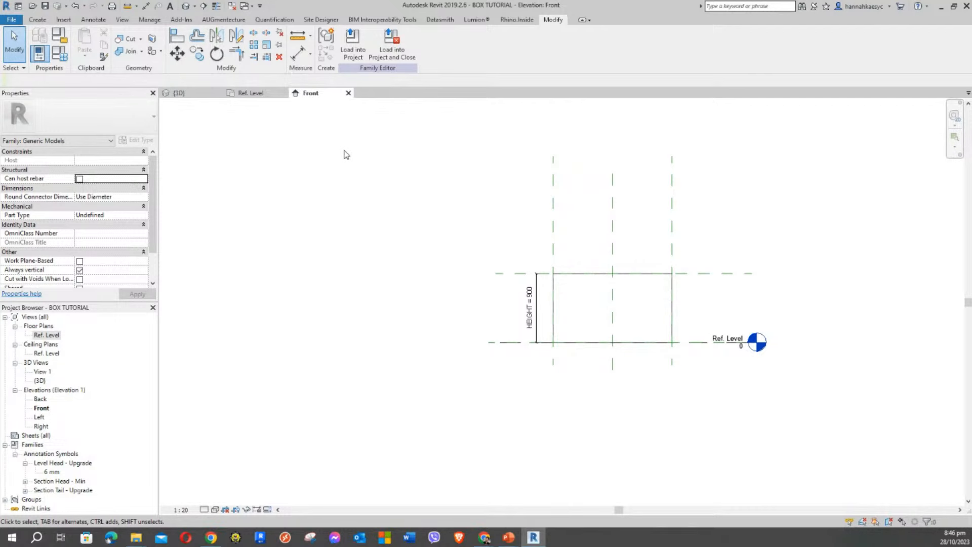
left_click(261, 96)
left_click(432, 240)
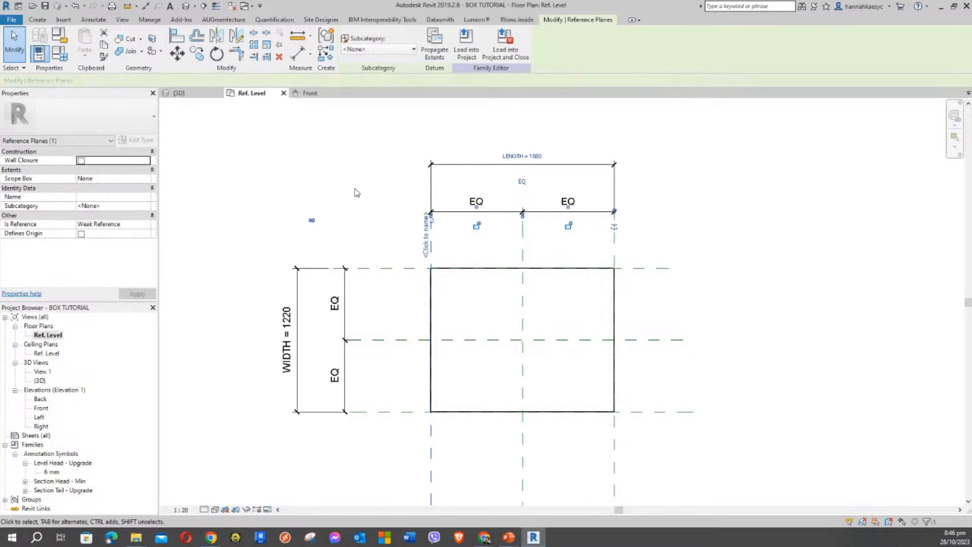
left_click(345, 176)
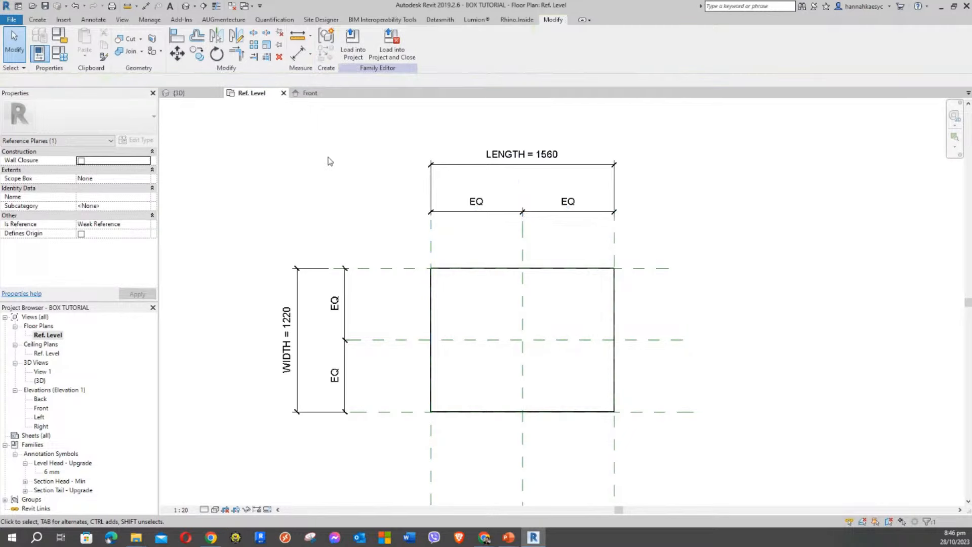
Open the default 3D view and examine the box extrusion's constraint properties and work plane
left_click(186, 6)
left_click(403, 218)
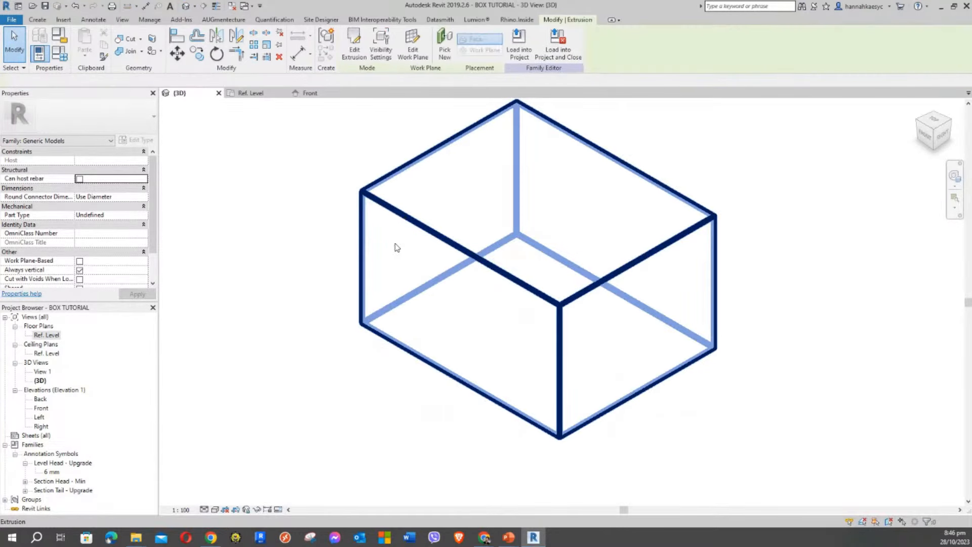
scroll(404, 268, "down", 2)
middle_click_drag(397, 259, 345, 211, "shift")
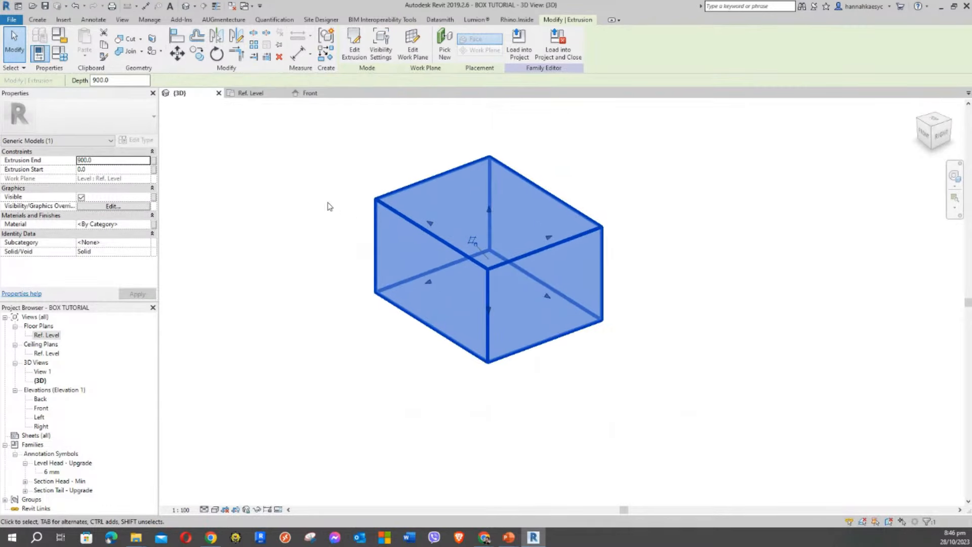
left_click(341, 208)
left_click(400, 221)
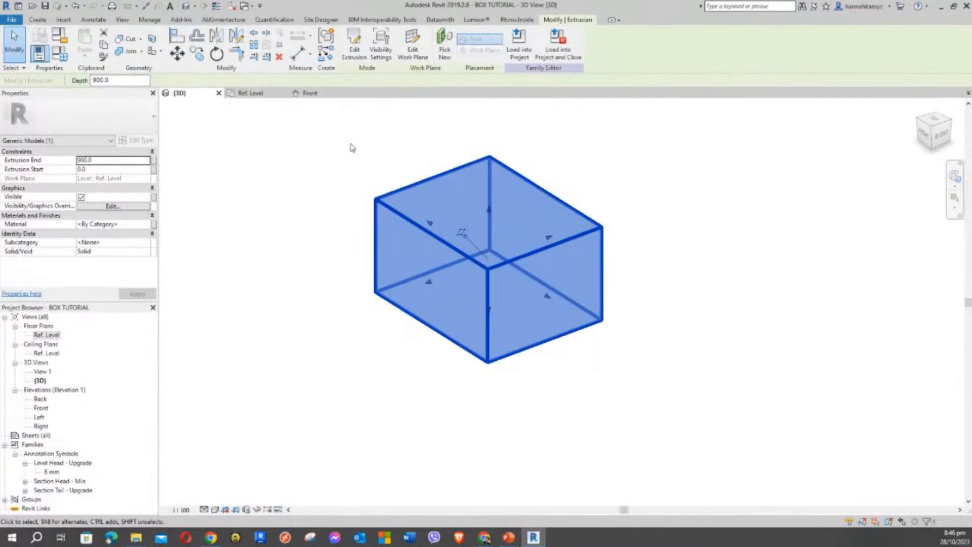
left_click(335, 156)
middle_click_drag(330, 188, 328, 206)
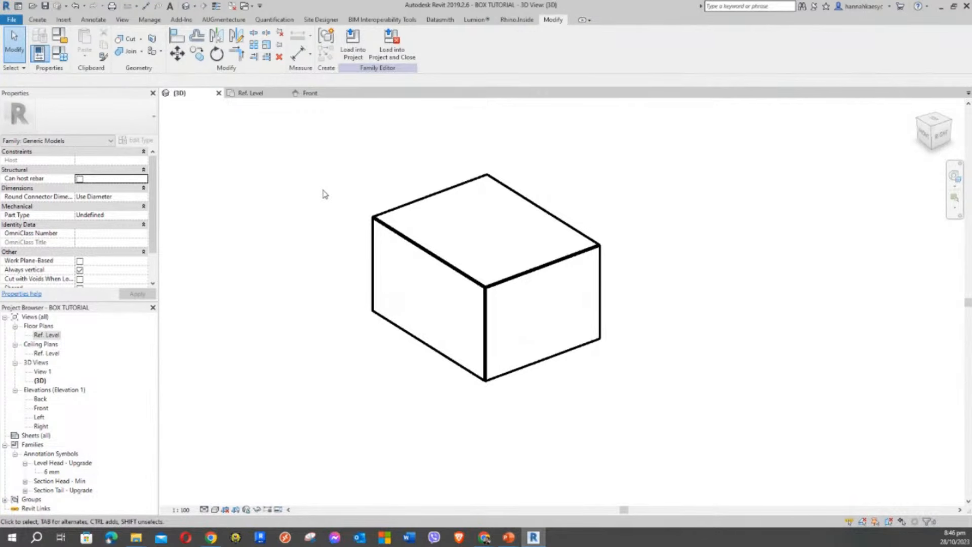
Review the 3D view's Visibility/Graphic Overrides for model, annotation and imported categories without changing them
key("v")
key("v")
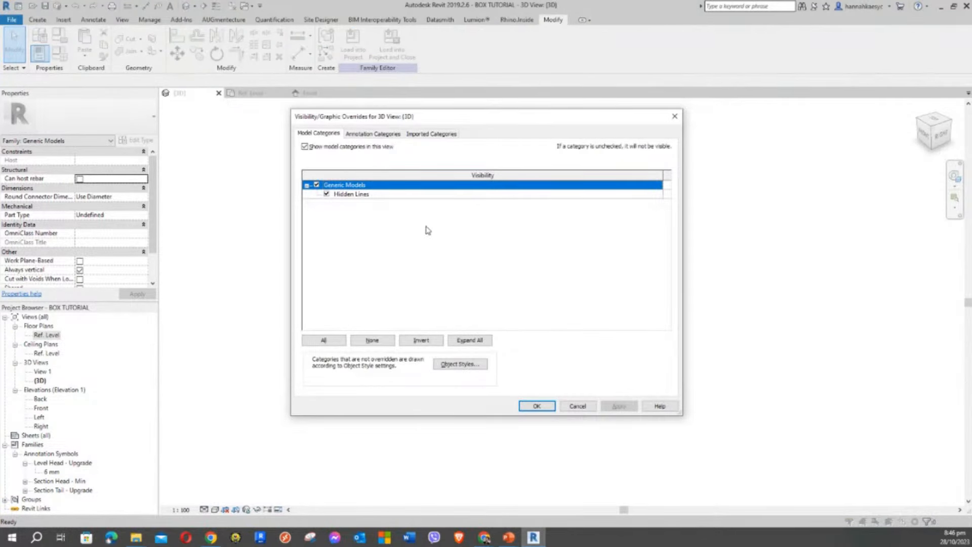
left_click(372, 133)
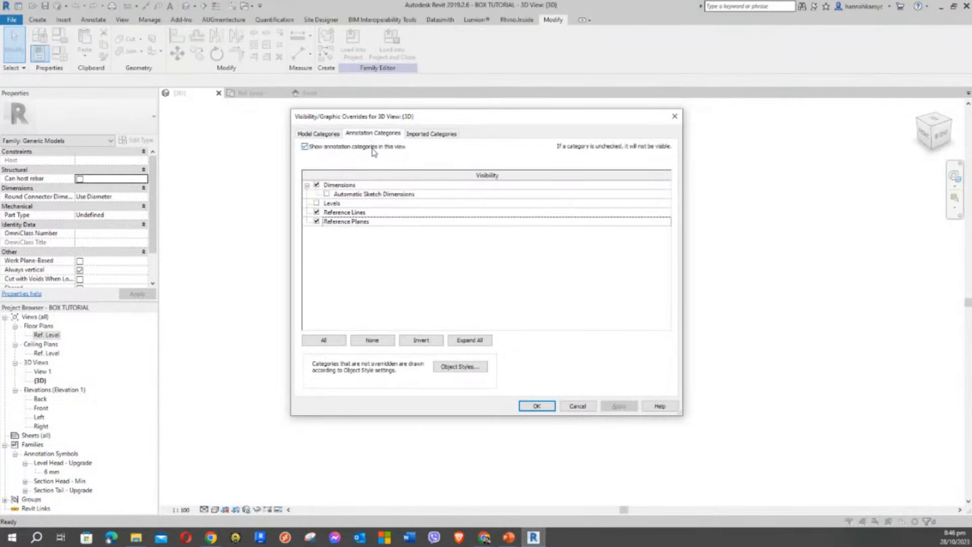
left_click(431, 133)
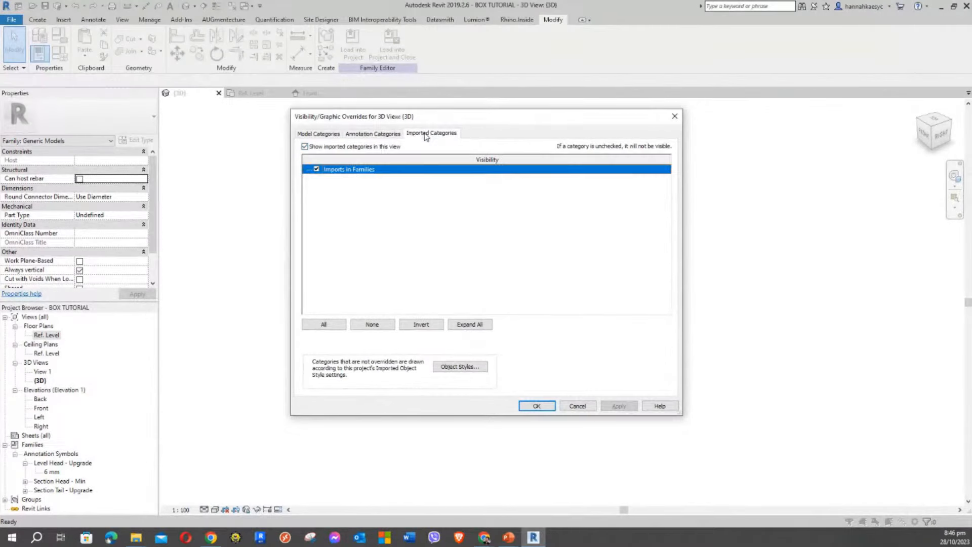
left_click(674, 116)
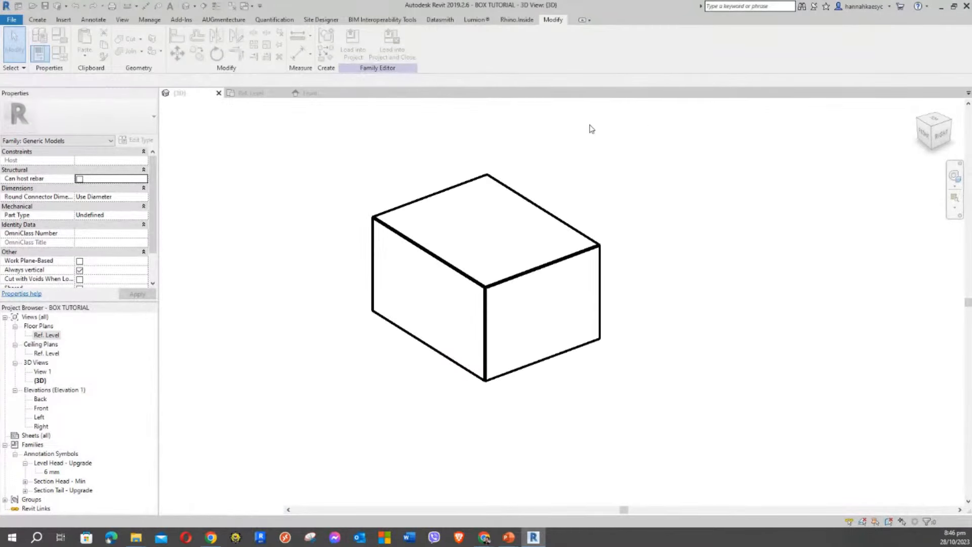
Check the box extrusion's assigned work plane and leave it unchanged
left_click(412, 243)
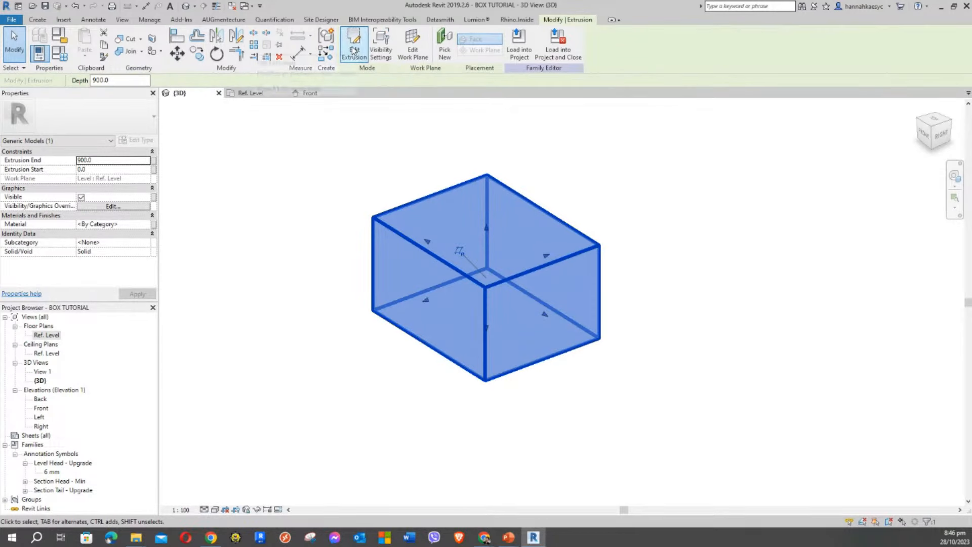
left_click(409, 51)
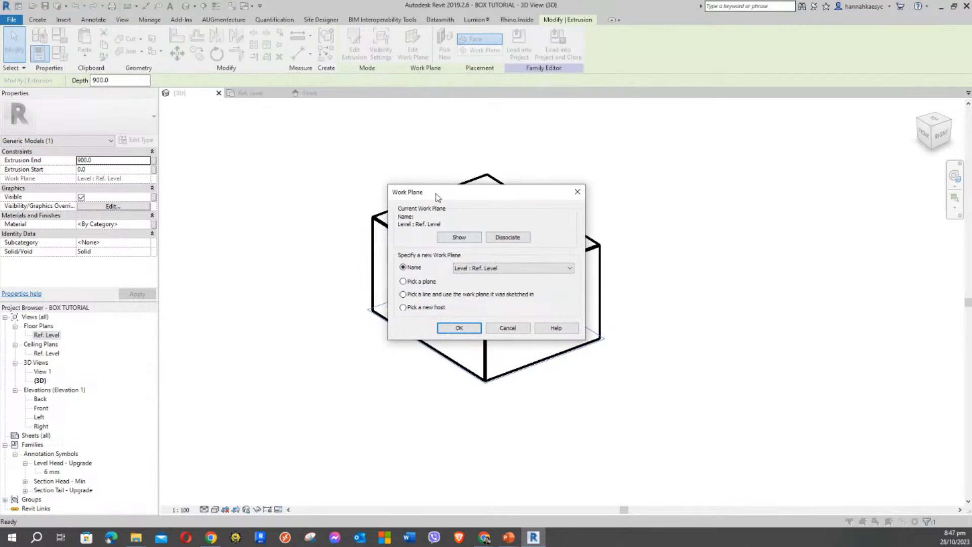
left_click_drag(438, 197, 696, 118)
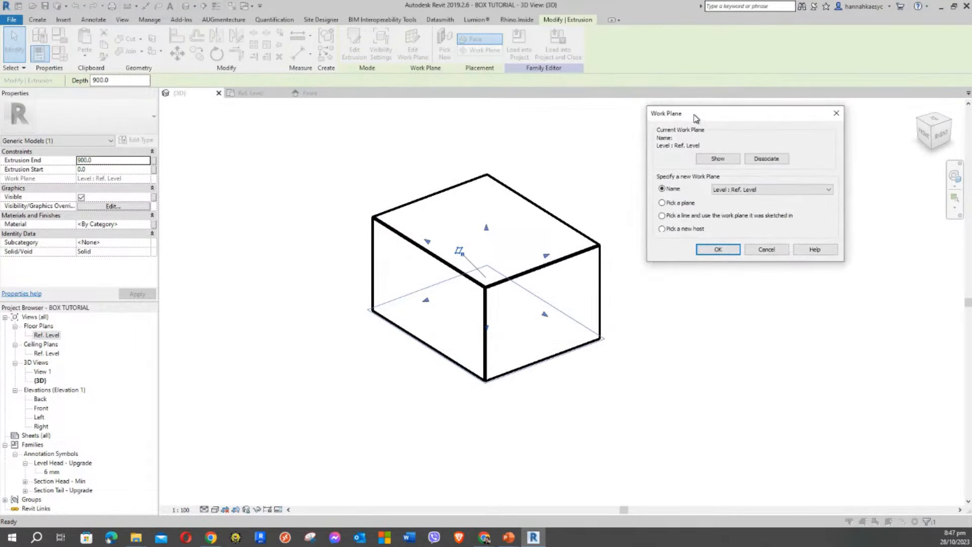
key("Escape")
key("Escape")
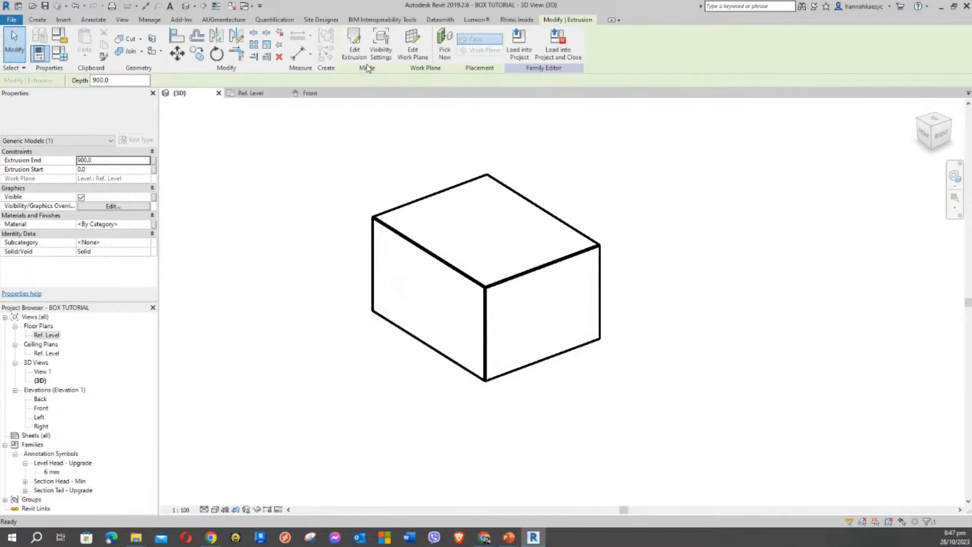
Show the box extrusion's current work plane in 3D and preview Reference Plane : REF HT as its replacement without applying it
left_click(411, 199)
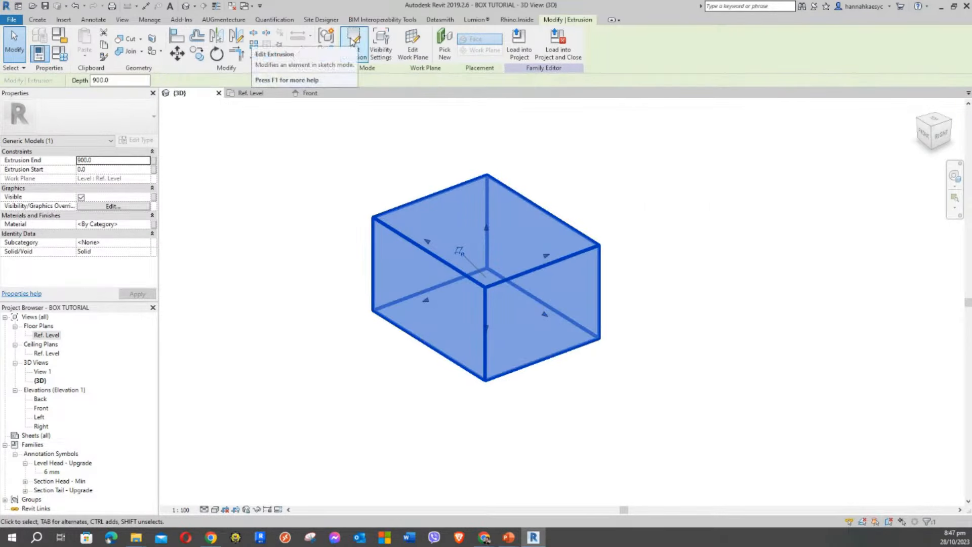
left_click(418, 43)
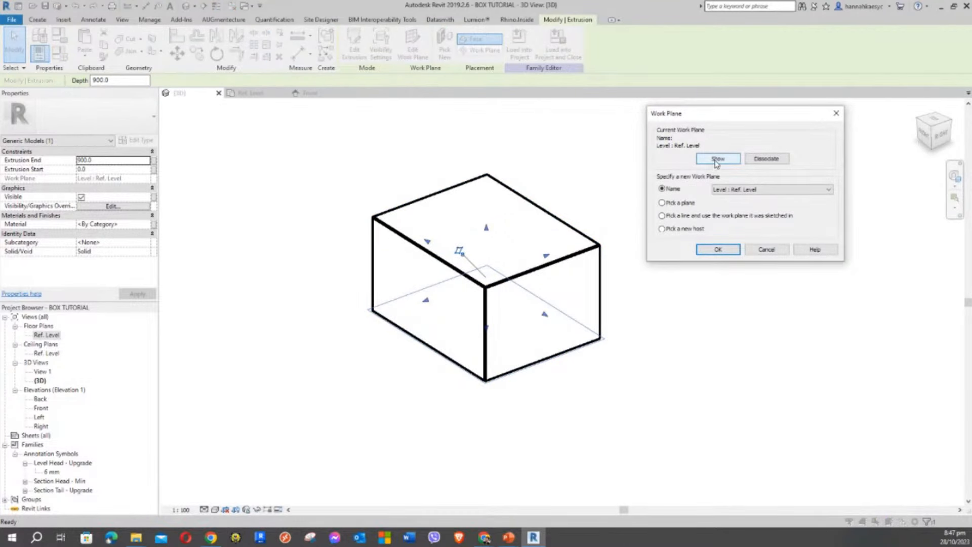
left_click(709, 161)
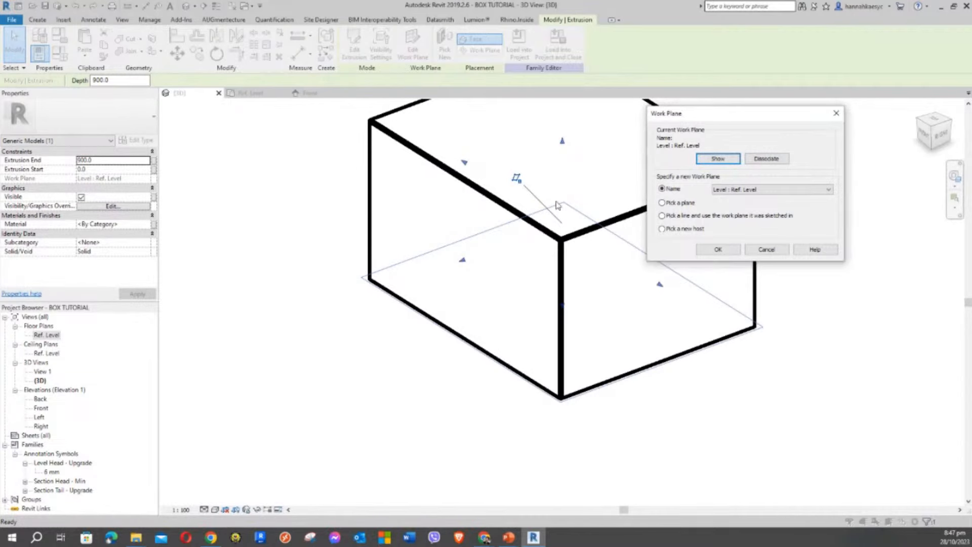
left_click_drag(724, 119, 848, 69)
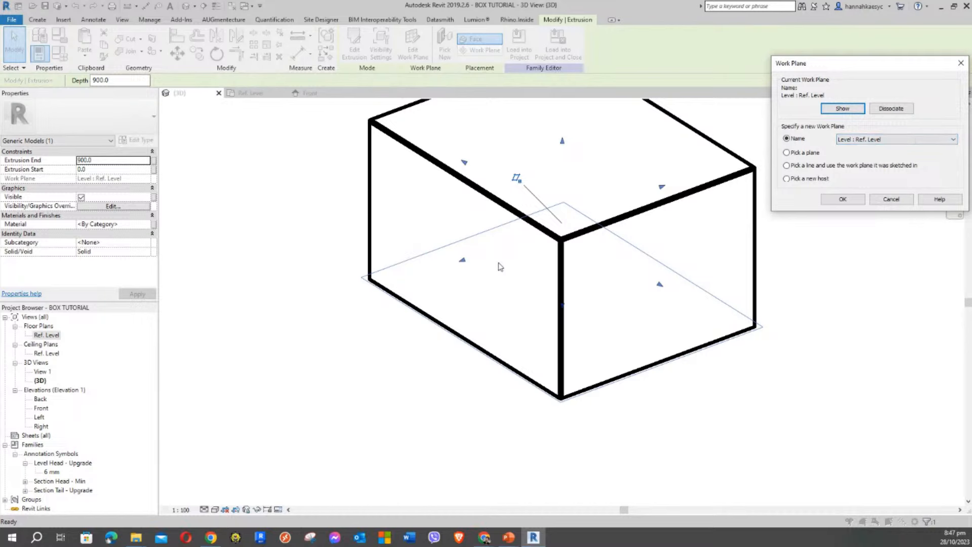
left_click(855, 142)
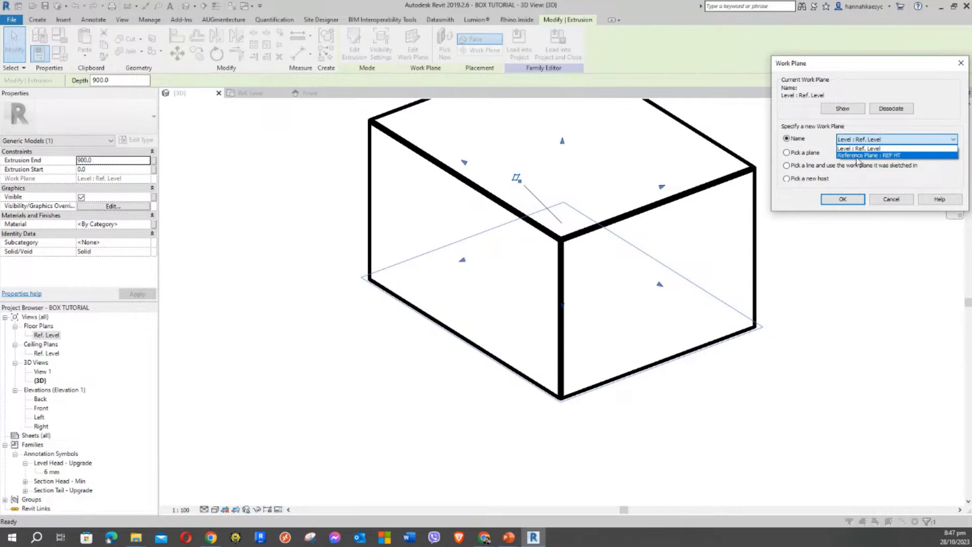
left_click(856, 156)
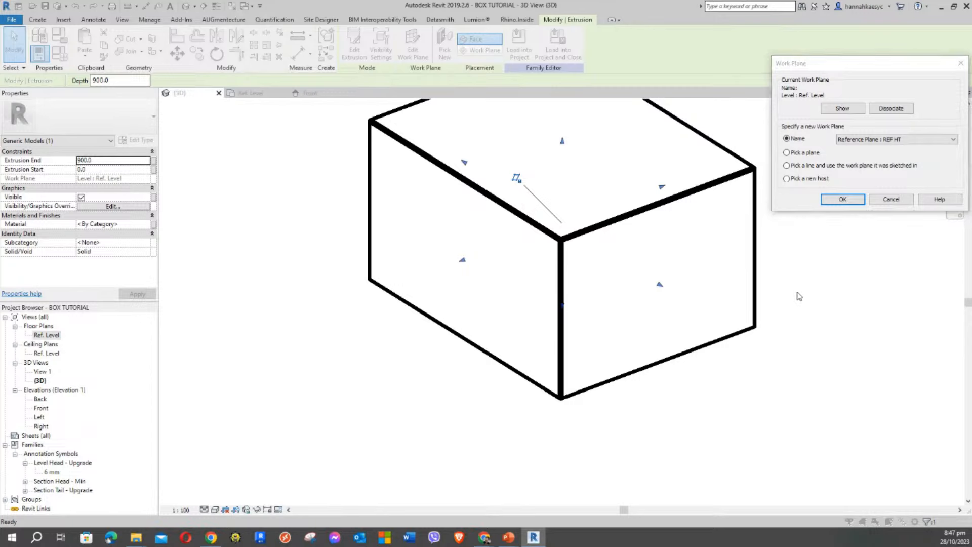
left_click(894, 201)
key("Escape")
scroll(754, 214, "down", 5)
middle_click_drag(760, 253, 607, 325)
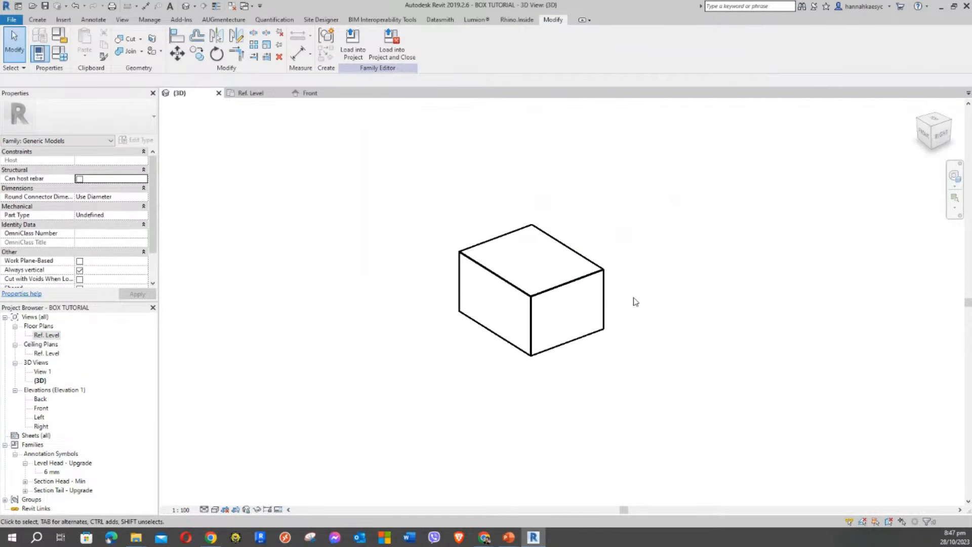
Recheck the box extrusion's Ref. Level work plane against the REF HT option, cancelling without a change
left_click(482, 253)
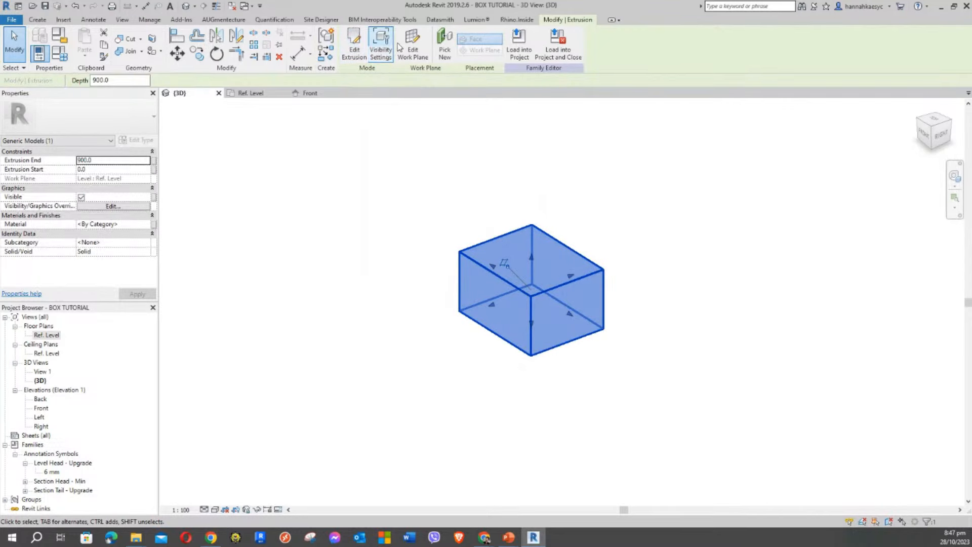
left_click(413, 47)
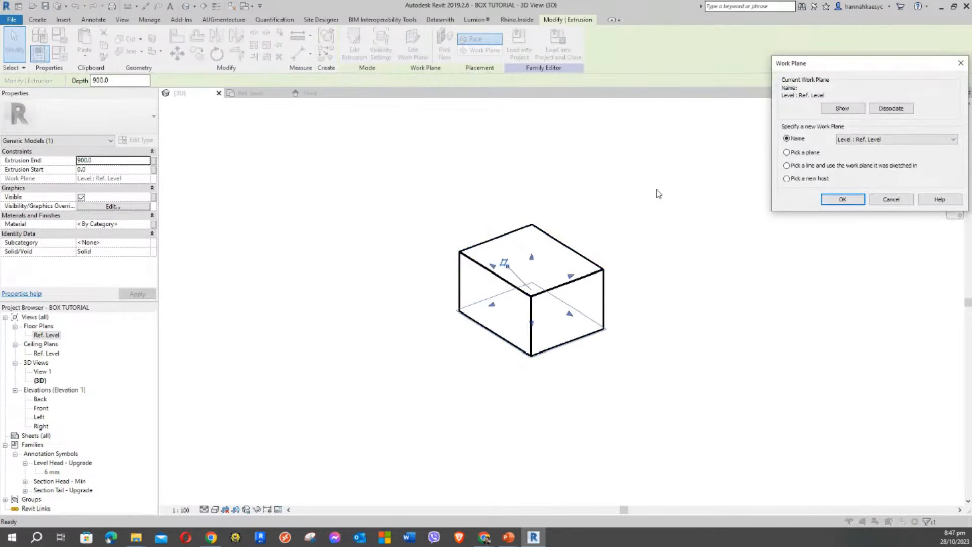
left_click(842, 109)
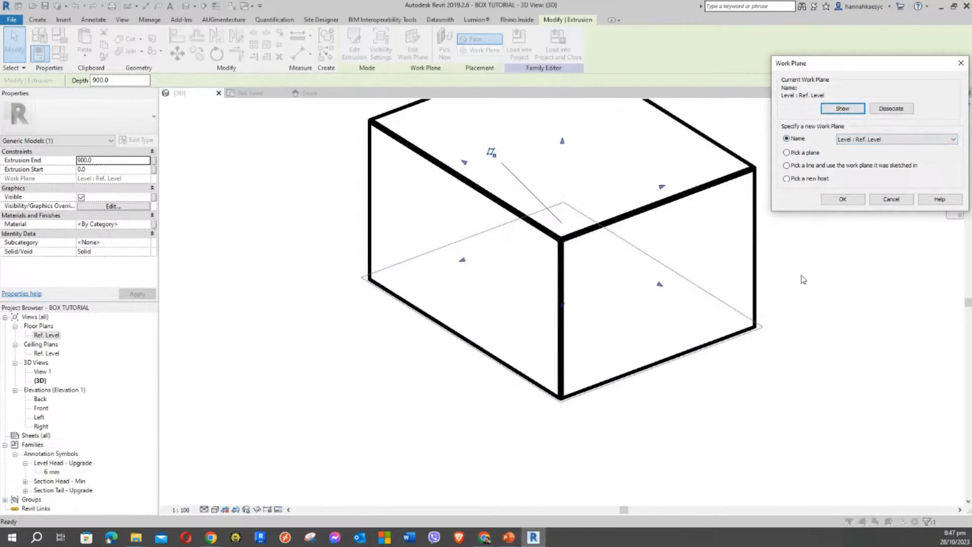
left_click(920, 140)
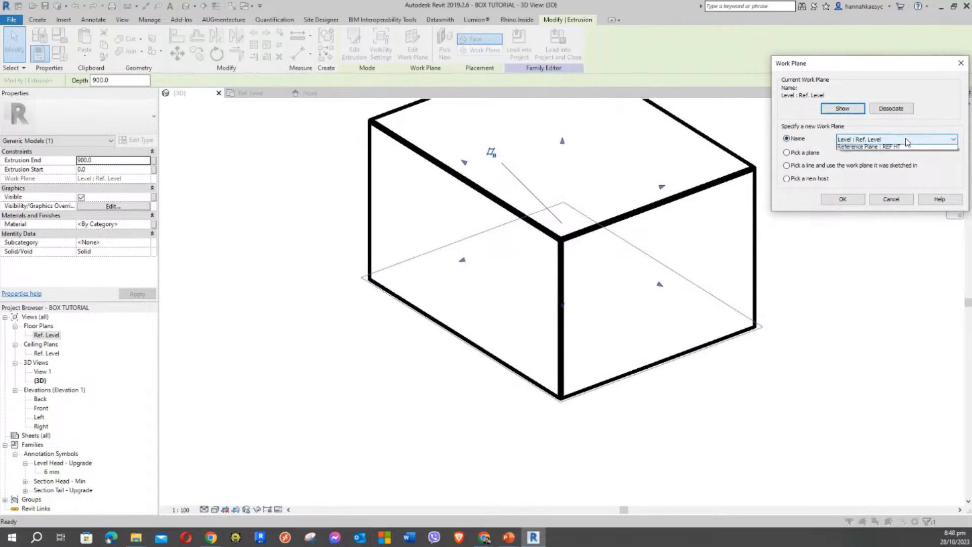
left_click(893, 156)
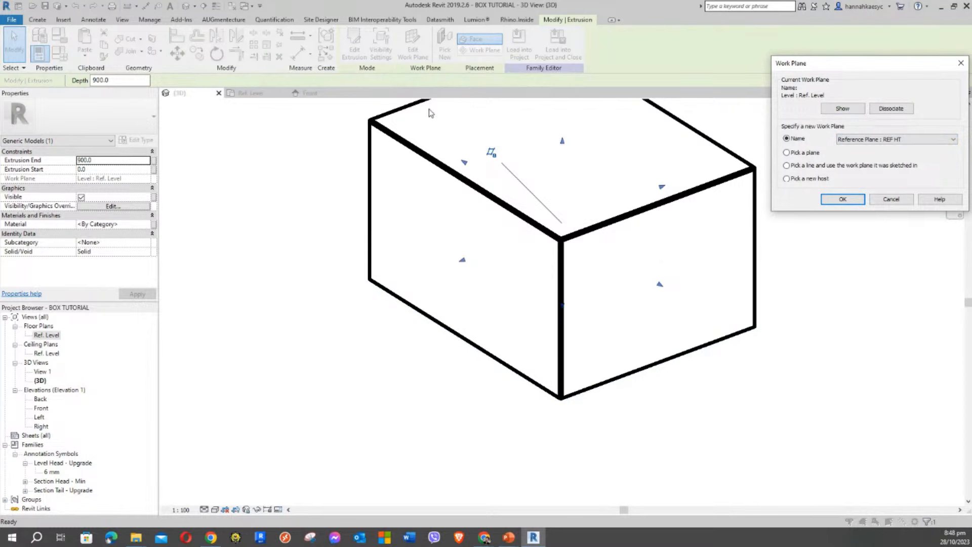
left_click(894, 205)
left_click(779, 243)
scroll(782, 236, "down", 3)
middle_click_drag(817, 185, 515, 362)
scroll(665, 307, "down", 1)
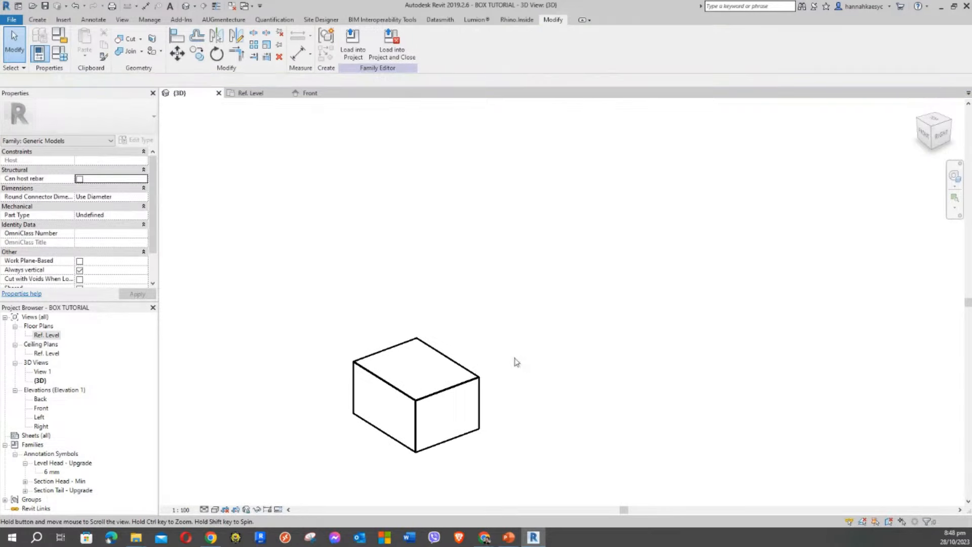
Preview REF HT as the box extrusion's work plane and show the work plane in the Front elevation, leaving the assignment unapplied
left_click(450, 358)
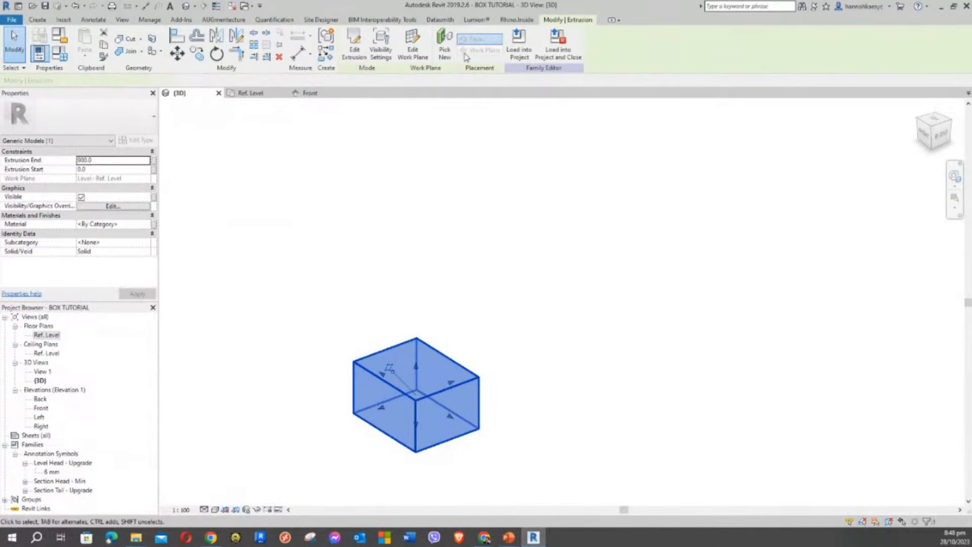
left_click(414, 40)
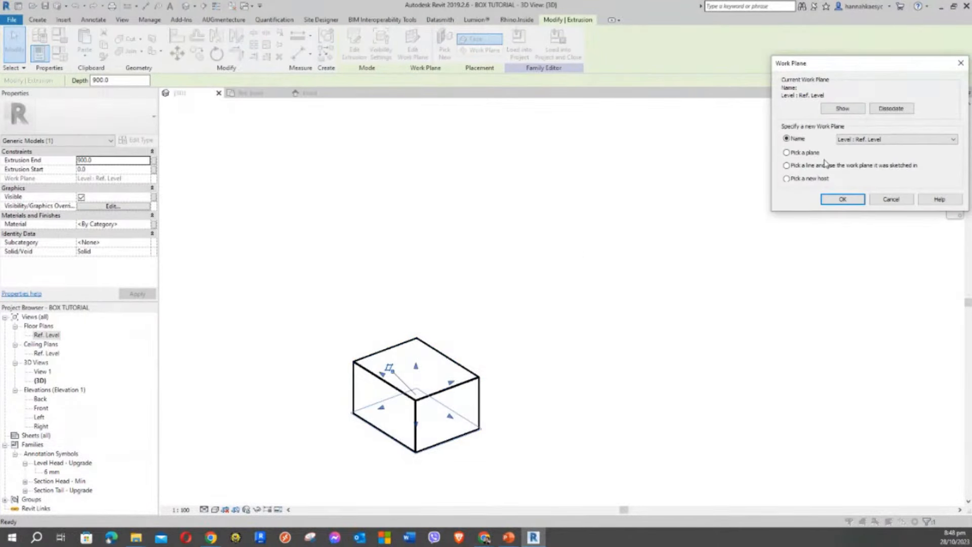
left_click(869, 139)
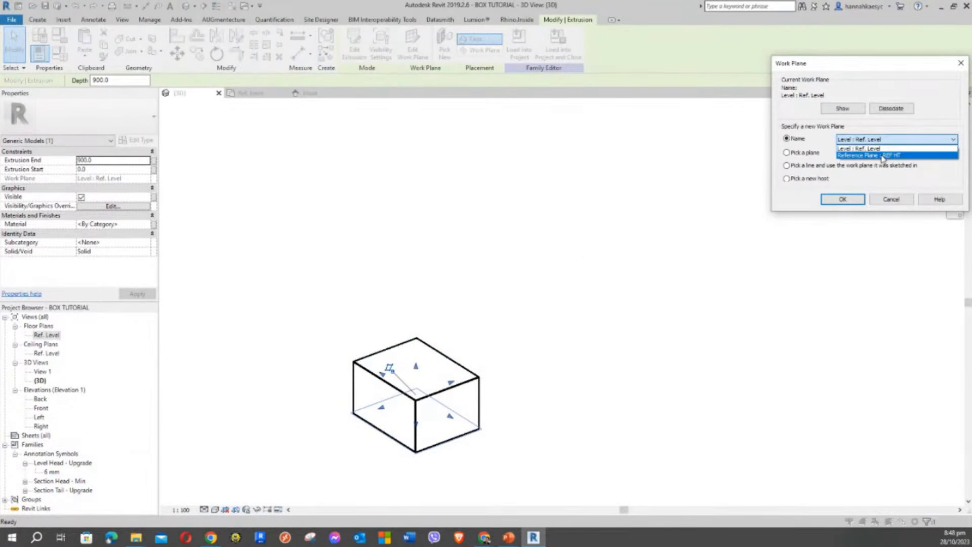
left_click(882, 156)
left_click(843, 109)
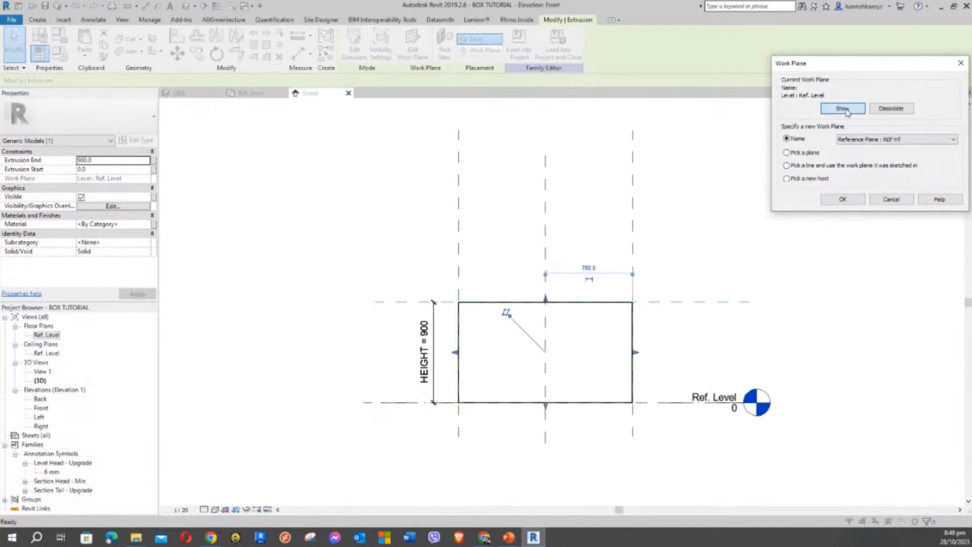
left_click(843, 110)
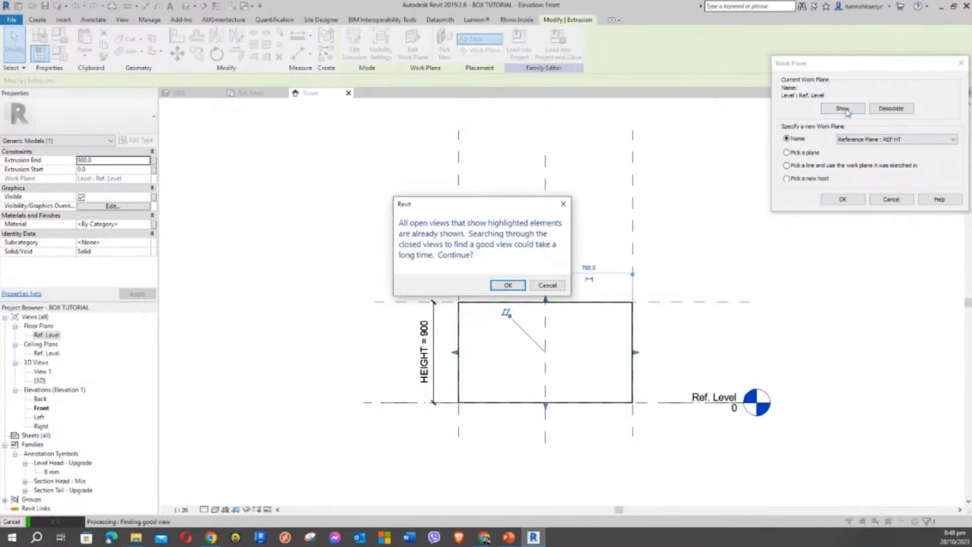
key("Escape")
key("Escape")
key("Escape")
key("Escape")
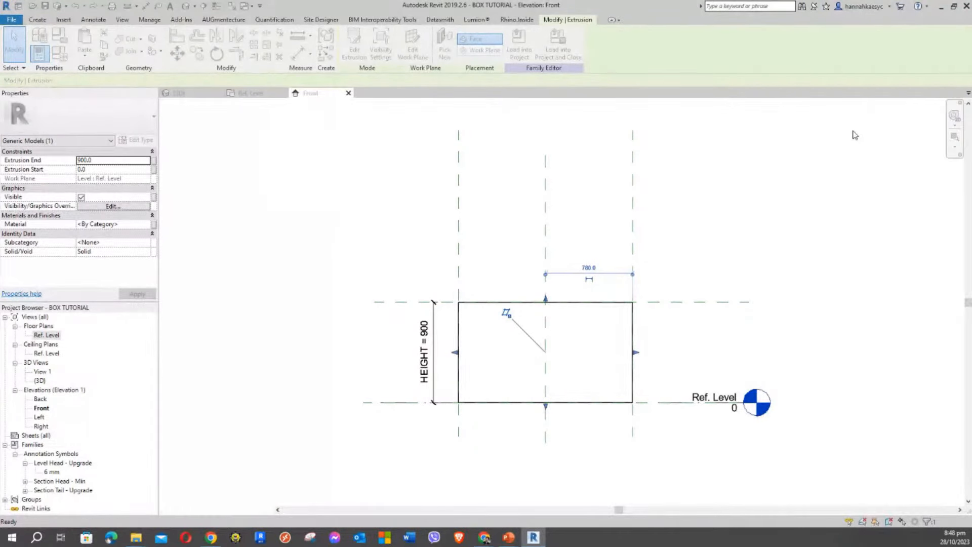
middle_click_drag(699, 215, 688, 167)
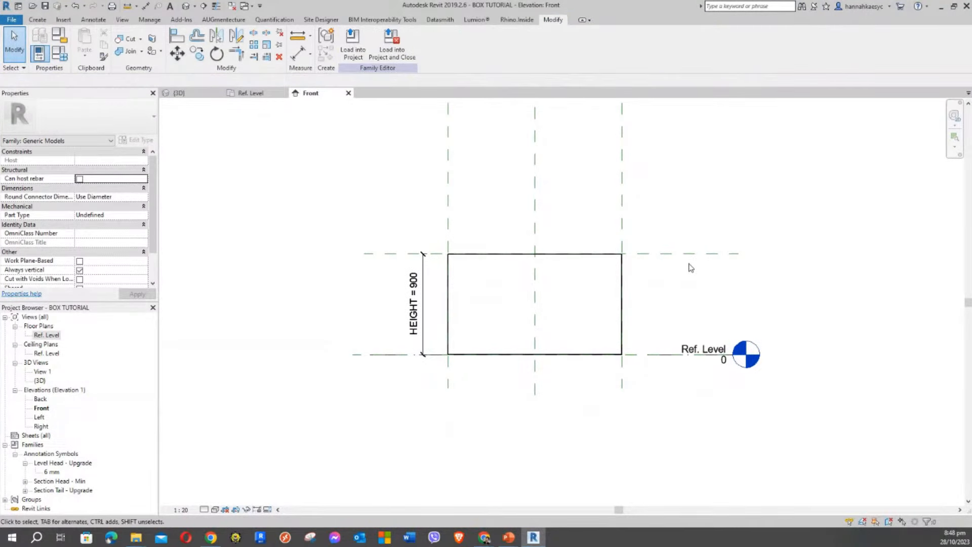
Examine the properties of the horizontal reference plane along the box's upper edge in the Front elevation
left_click(688, 248)
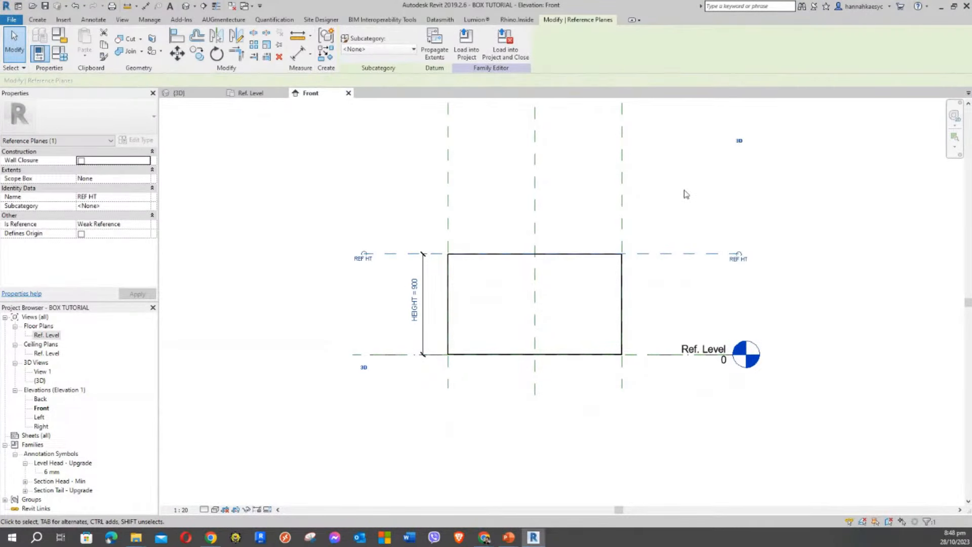
left_click(661, 259)
left_click(661, 255)
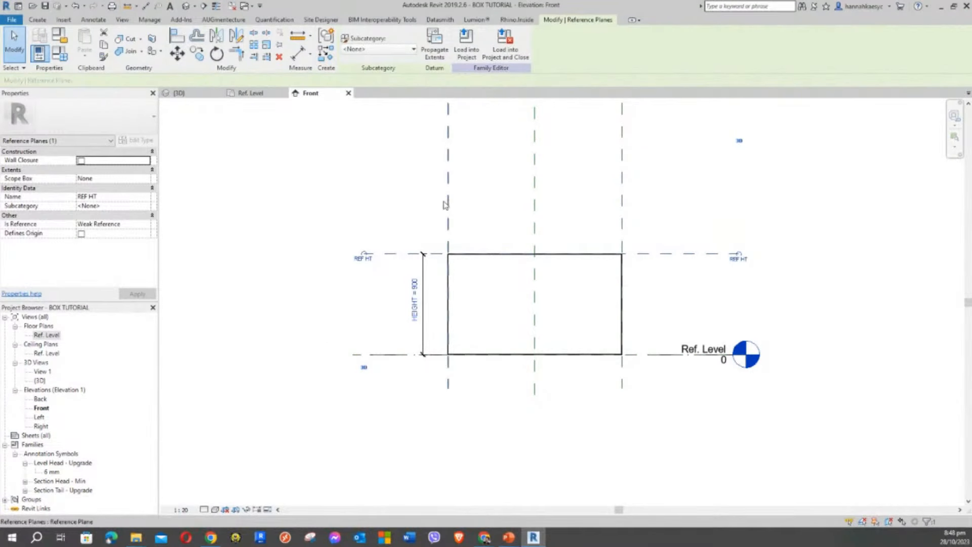
left_click(412, 217)
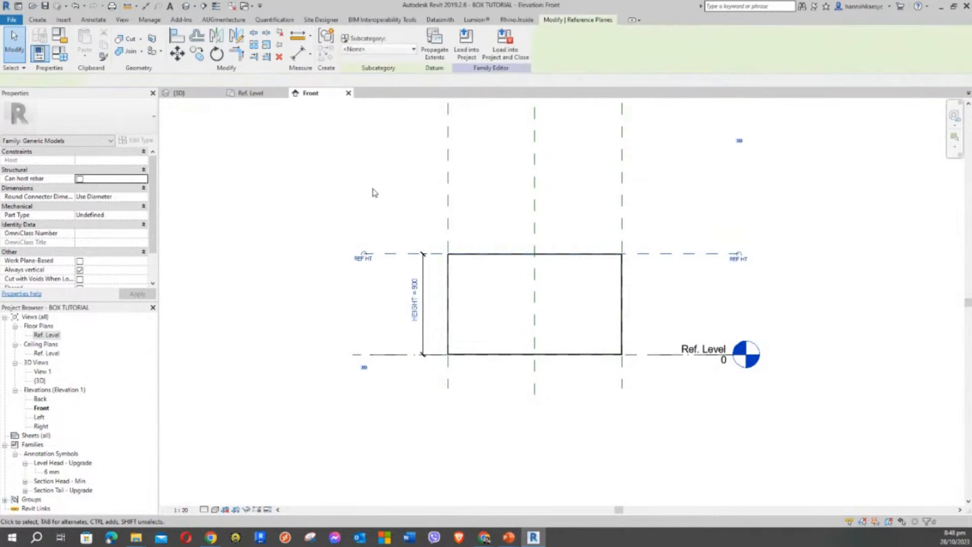
scroll(396, 206, "down", 2)
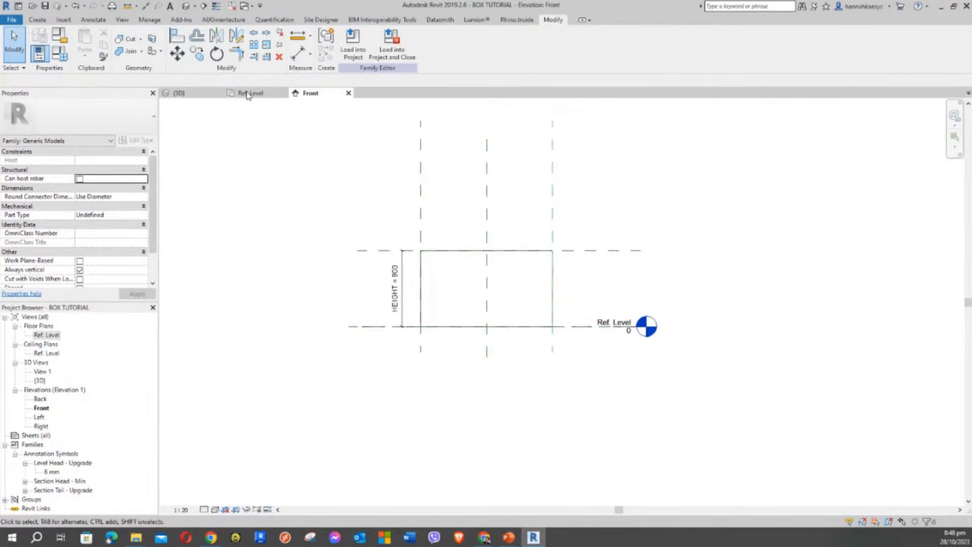
Return to the default 3D view and review the family's HEIGHT, LENGTH and WIDTH parameters in Family Types
left_click(186, 6)
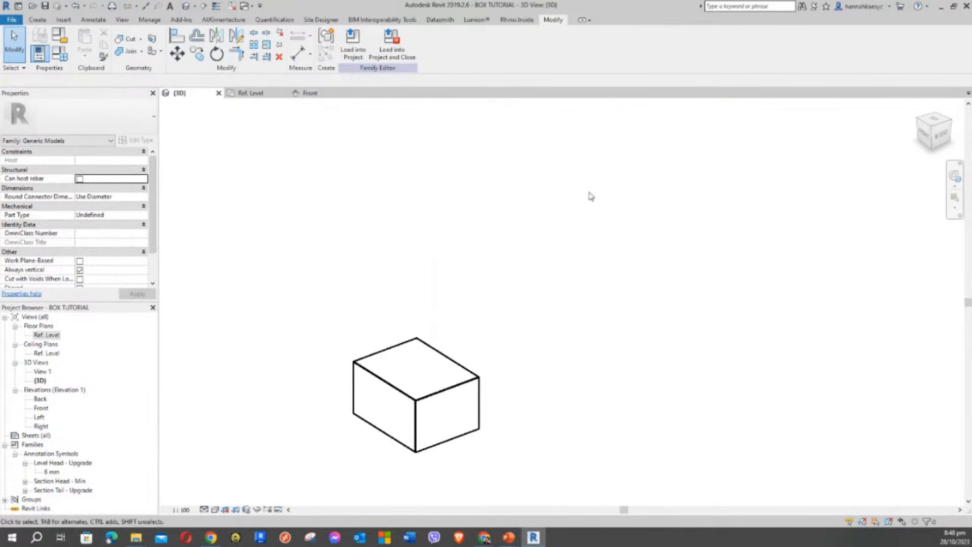
scroll(540, 247, "up", 4)
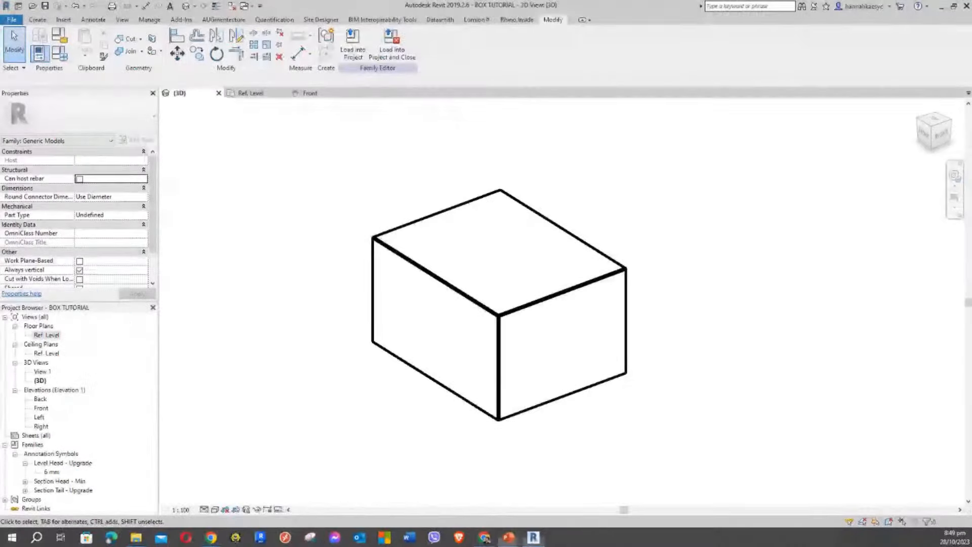
middle_click_drag(256, 226, 382, 238)
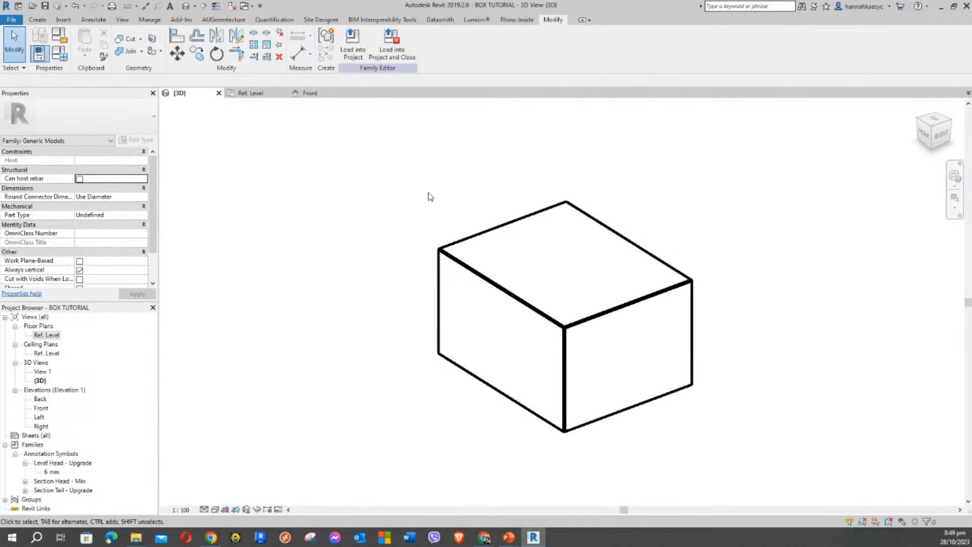
middle_click_drag(429, 196, 479, 153)
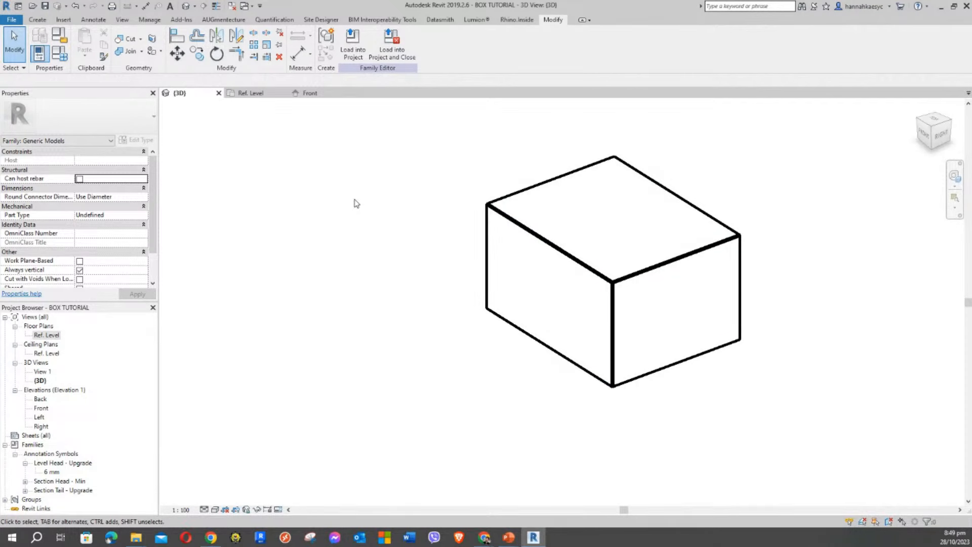
middle_click_drag(356, 203, 352, 228)
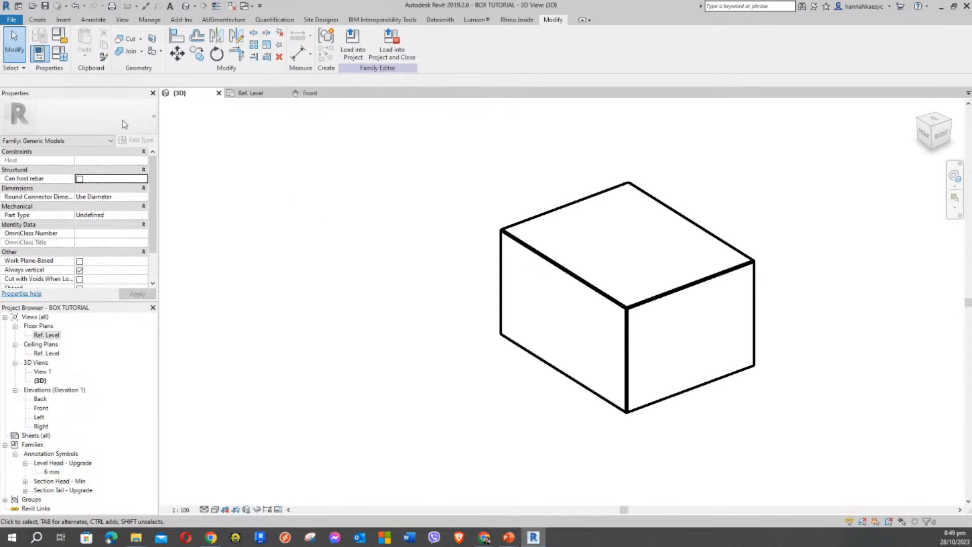
left_click(61, 57)
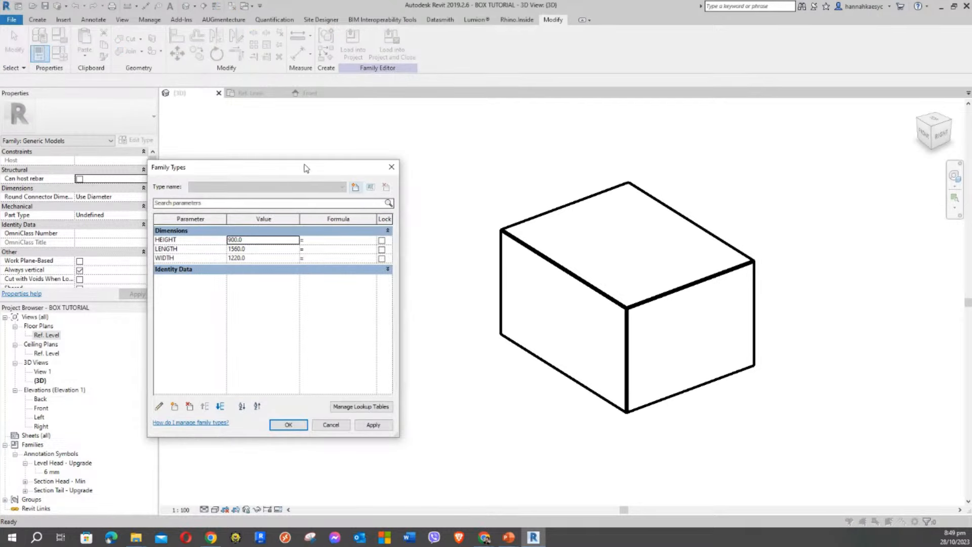
left_click_drag(306, 168, 344, 131)
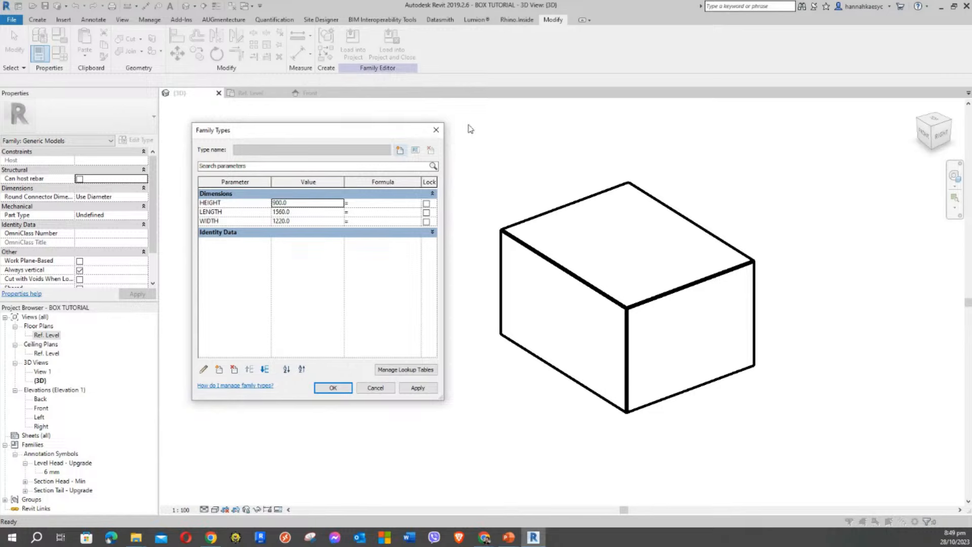
left_click(436, 130)
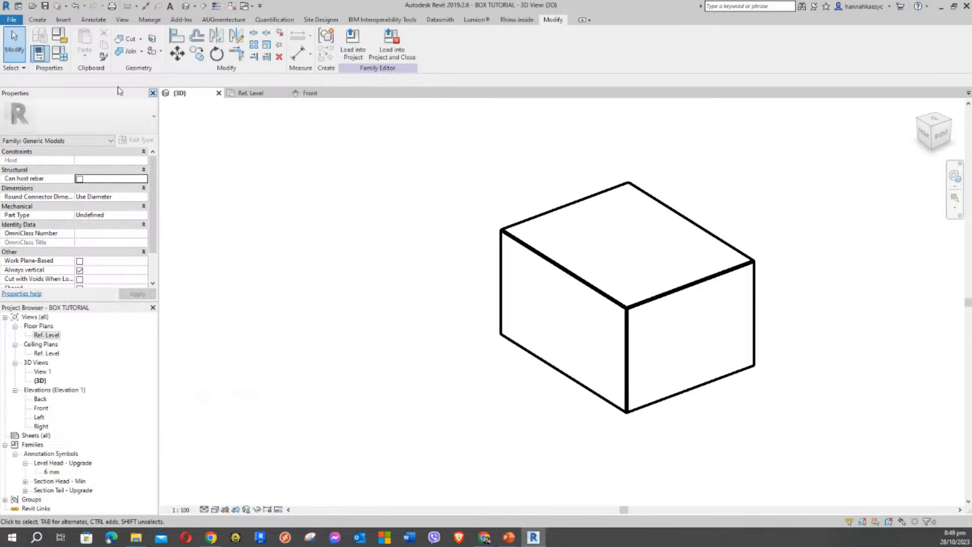
Create a new family type named "BOX1 1 x .9 X .9" in Family Types
left_click(59, 53)
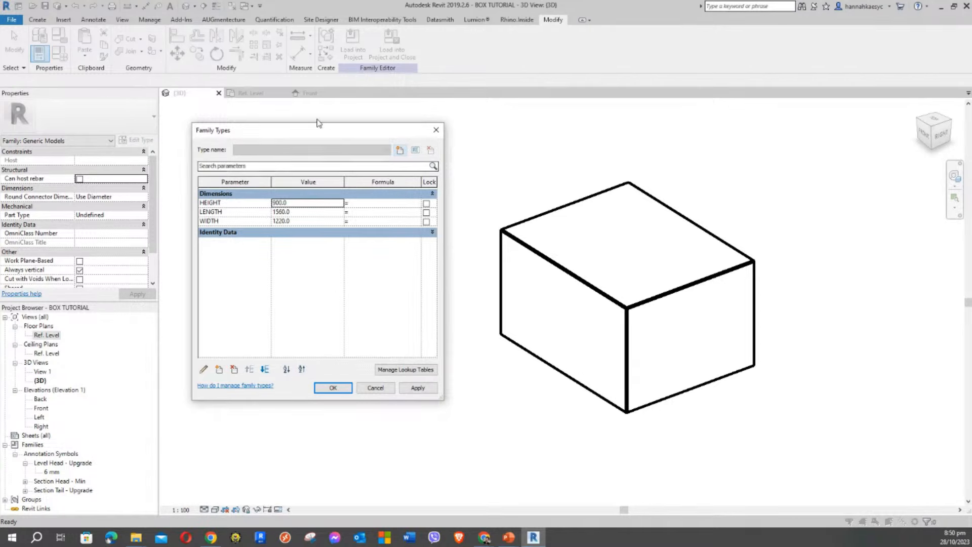
left_click_drag(304, 130, 283, 118)
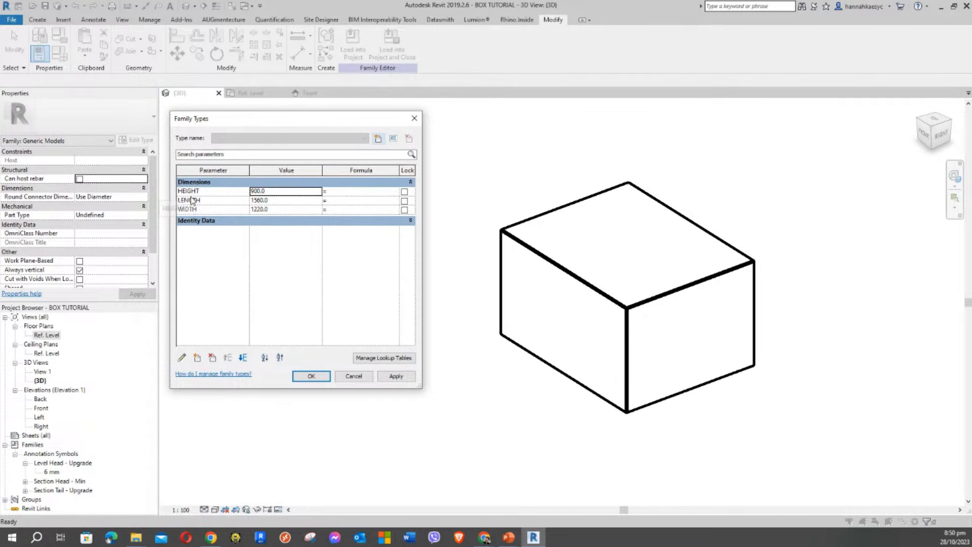
left_click(377, 139)
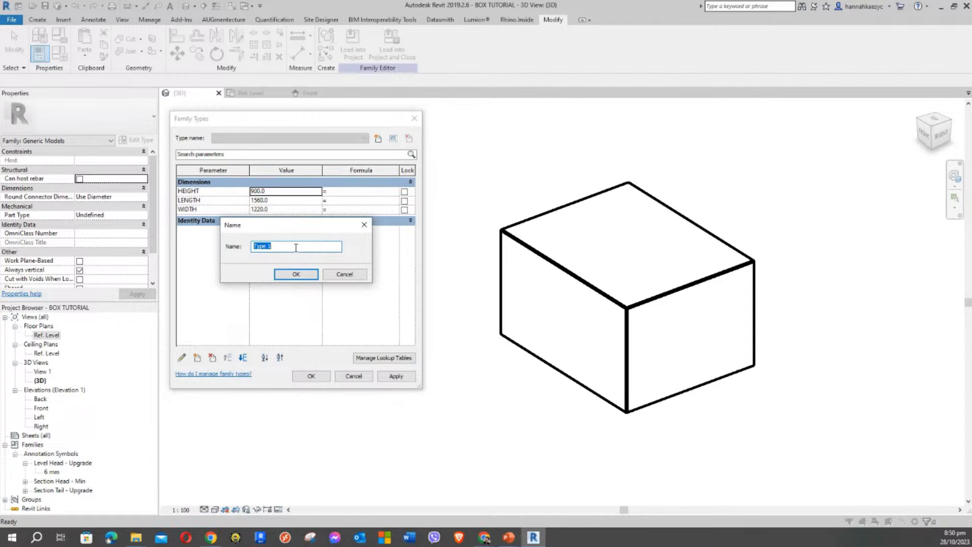
type("BO")
type("X 1")
type("M")
type("M")
type(".9")
key("BackSpace")
key("Return")
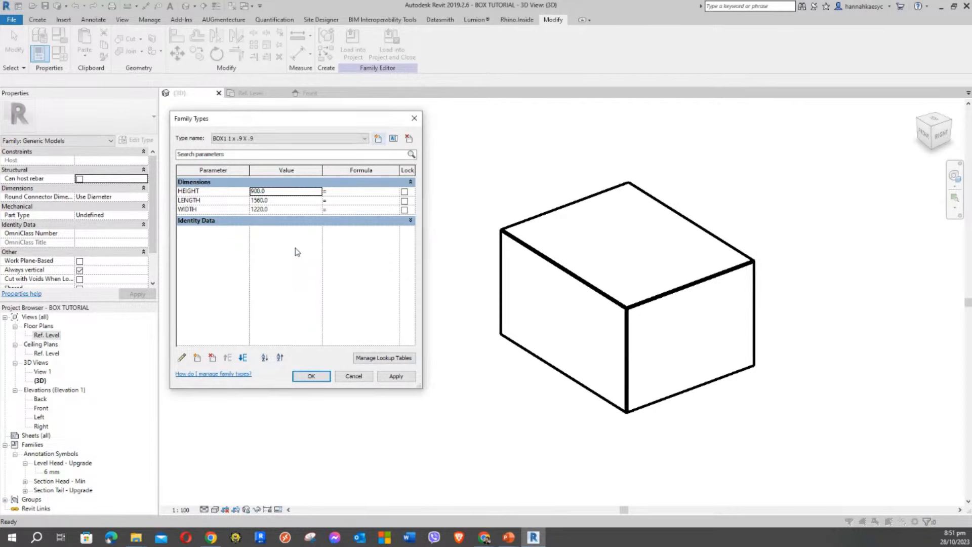
Reorder the dimension parameters so they are listed as LENGTH, WIDTH, HEIGHT
left_click(270, 193)
left_click(205, 204)
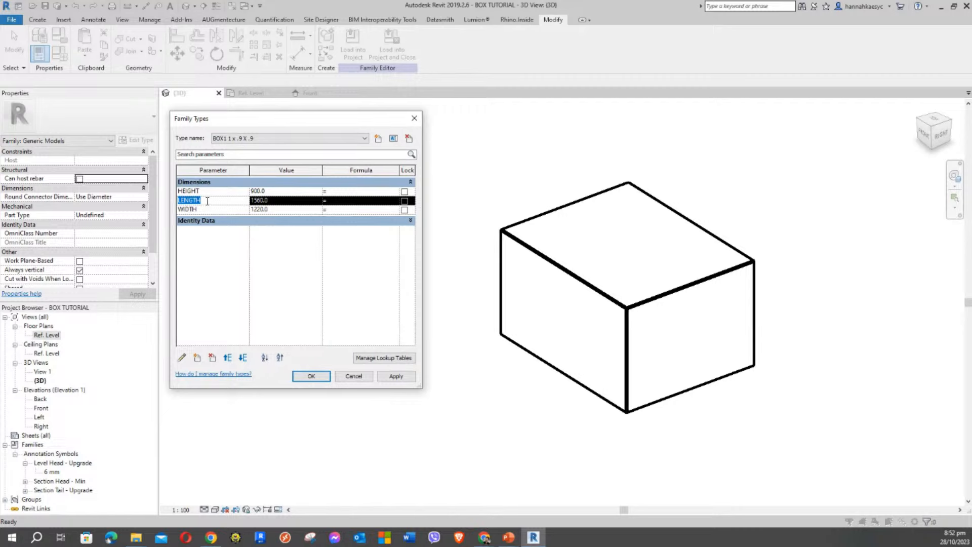
left_click(201, 209)
left_click(203, 201)
left_click(227, 359)
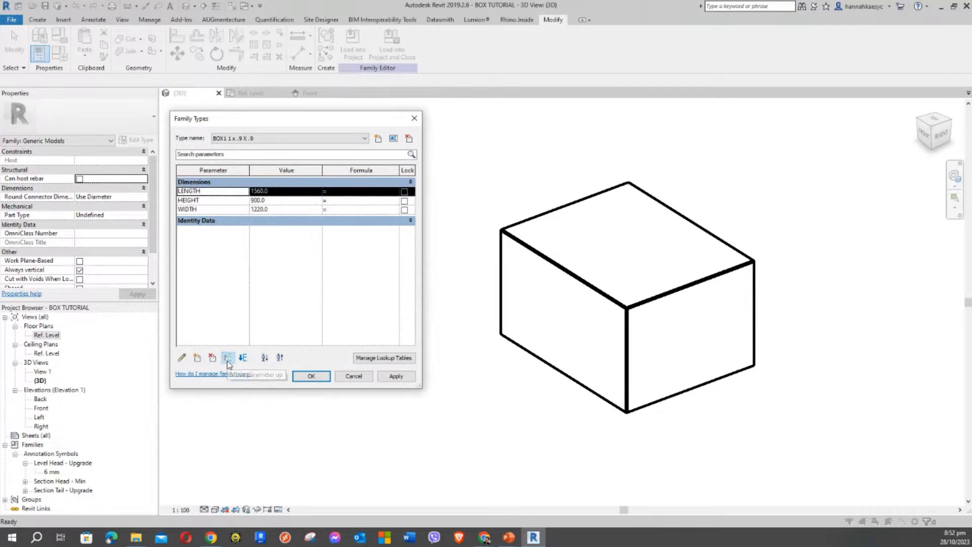
left_click(205, 210)
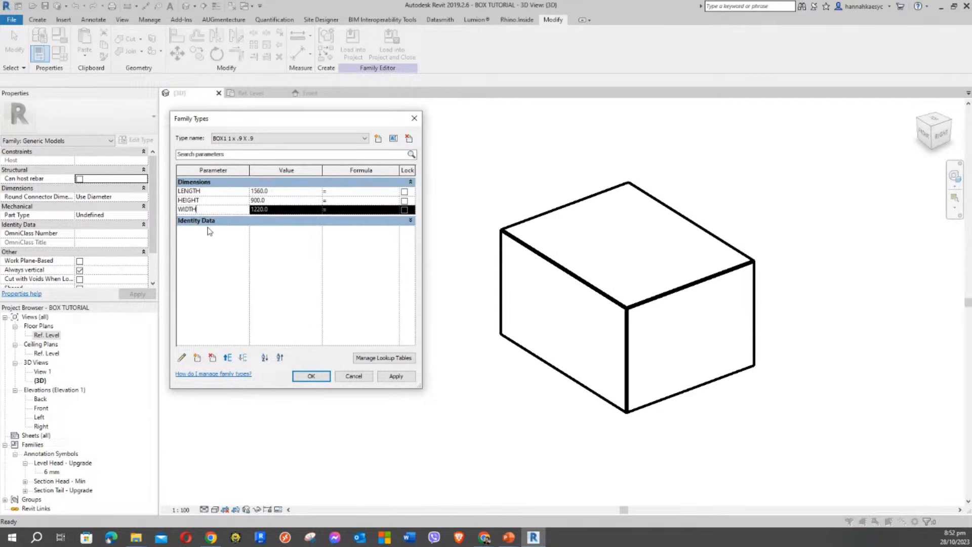
left_click(227, 357)
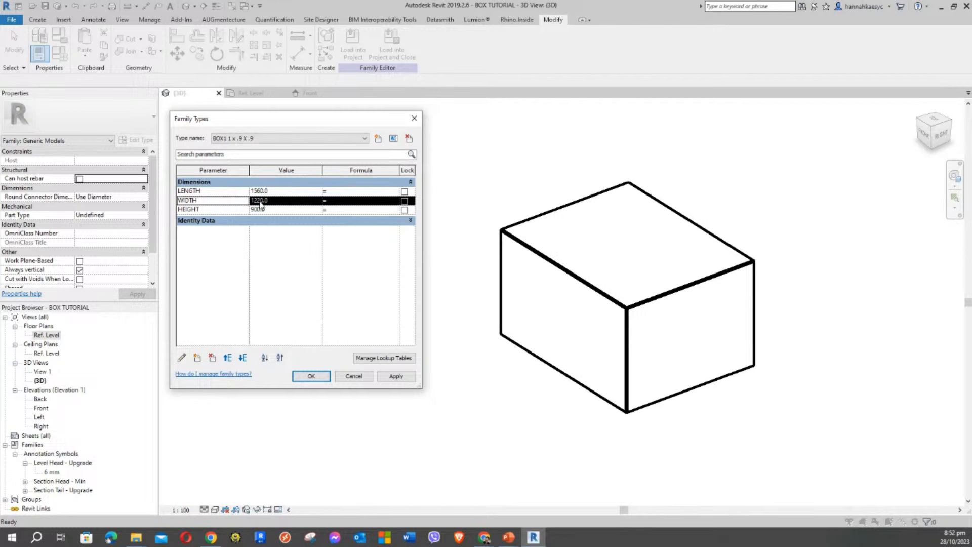
Set the BOX1 type's LENGTH to 1000 and WIDTH to 900, apply them, and check the list of types
left_click(279, 191)
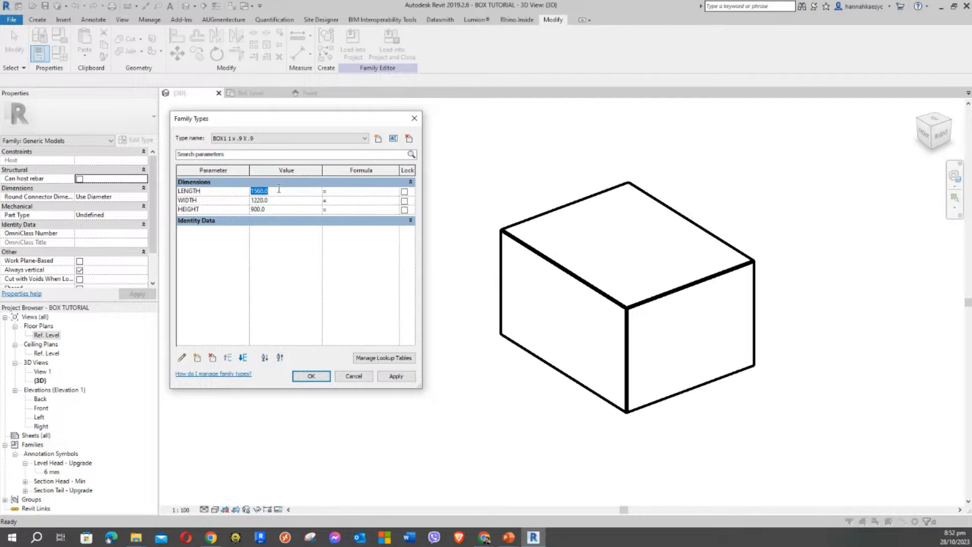
type("1000")
left_click(278, 199)
type("900")
left_click(285, 212)
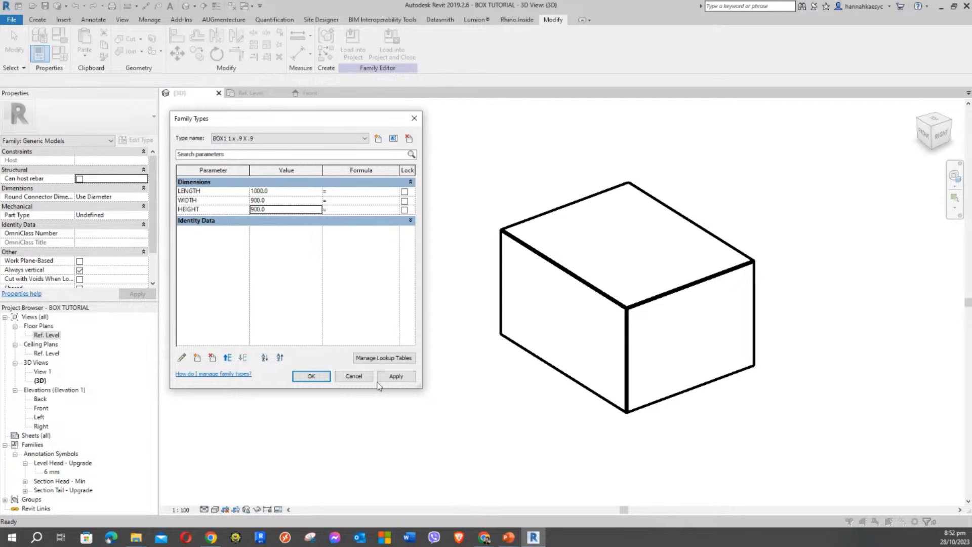
left_click(396, 376)
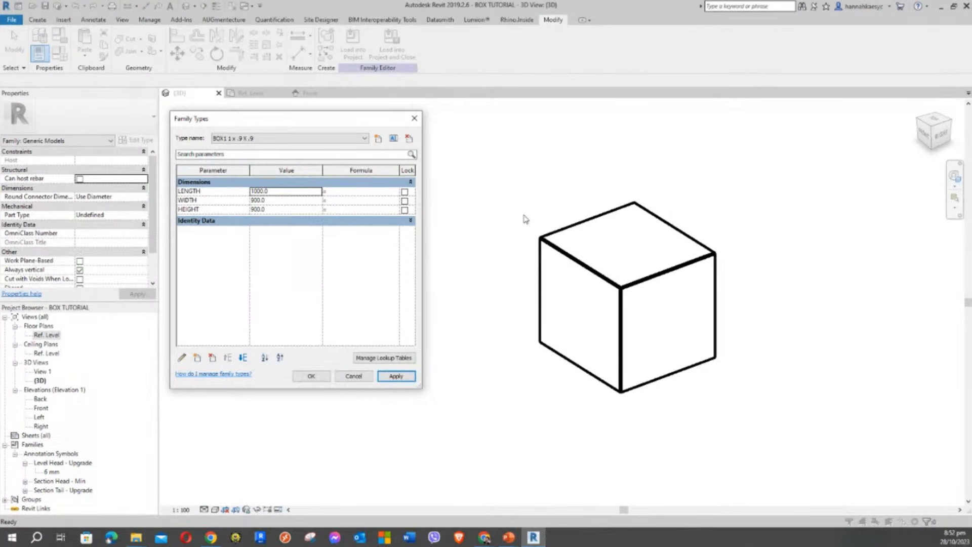
left_click_drag(324, 112, 324, 113)
left_click(349, 137)
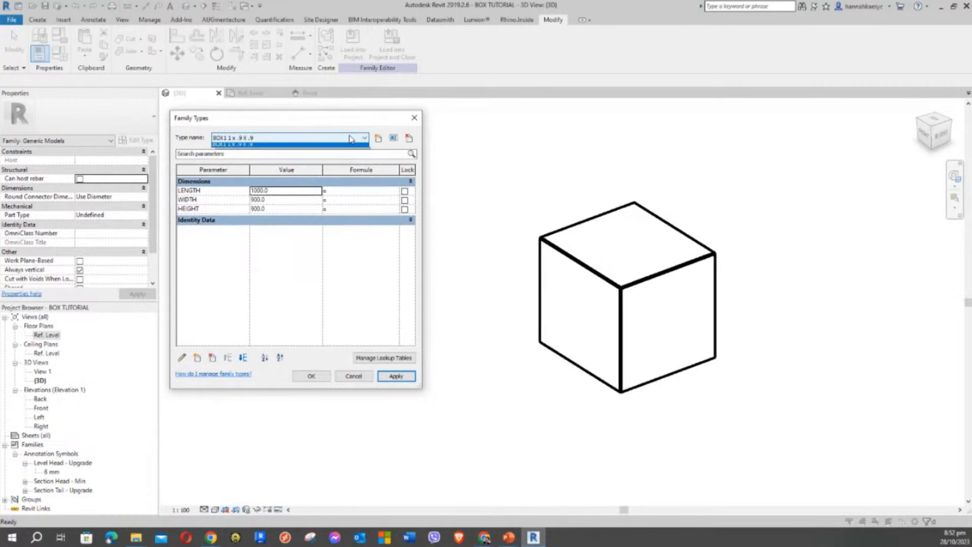
left_click(239, 144)
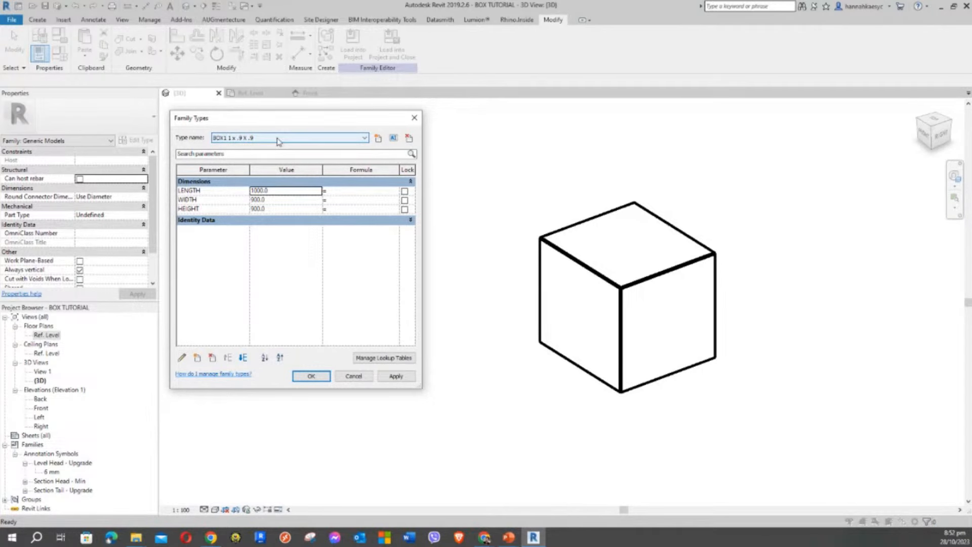
Create a second family type named "BOX2 2M X .9 X .9"
left_click(378, 143)
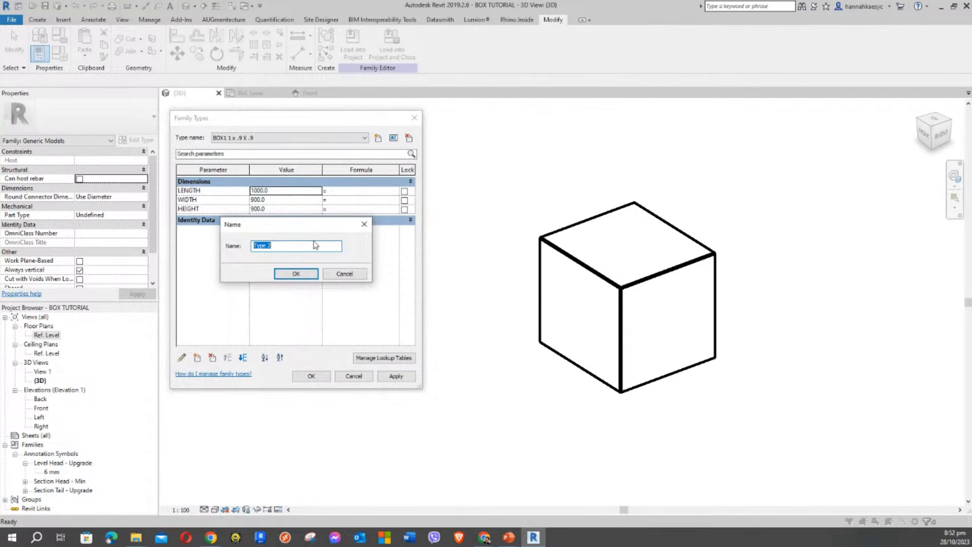
type("BOX2")
type("2M X .9 X . 9")
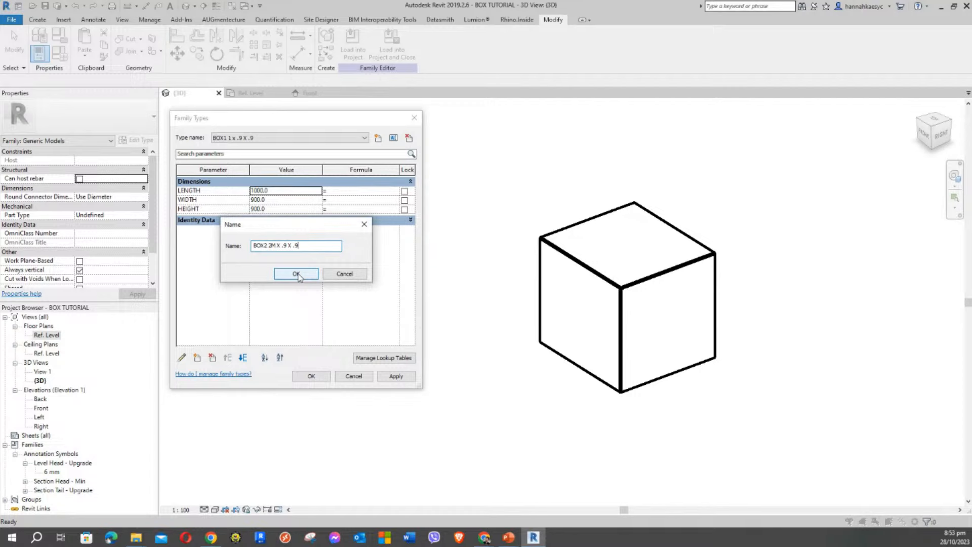
left_click(287, 246)
left_click(305, 247)
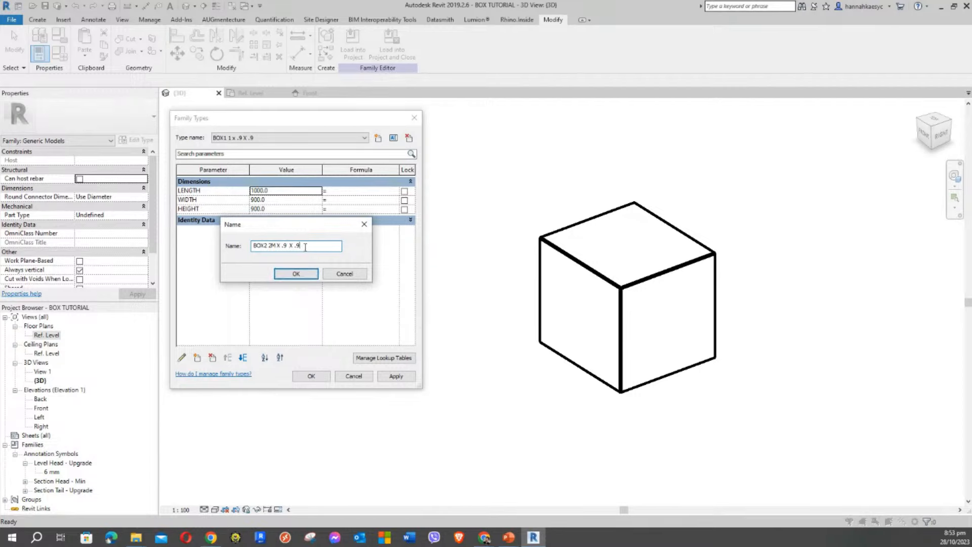
left_click(299, 274)
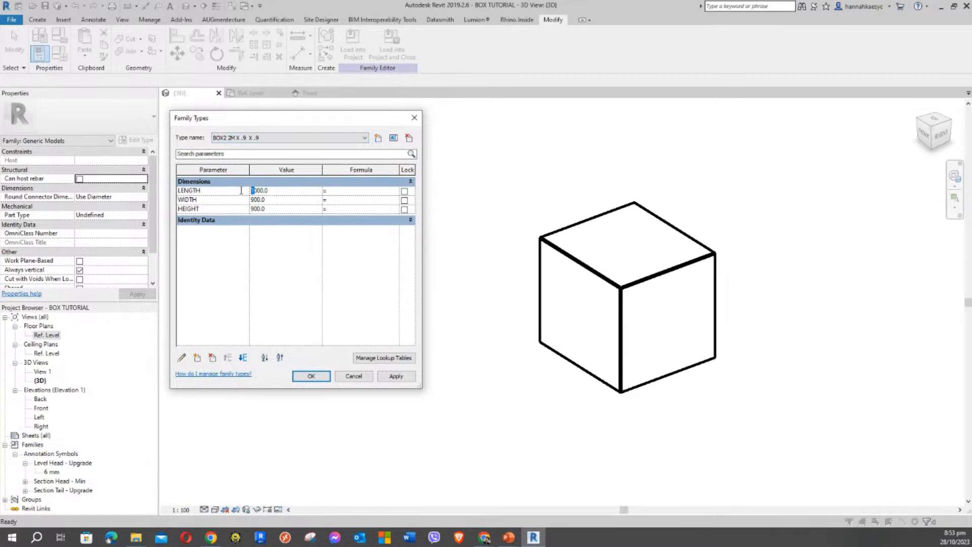
Set the BOX2 type's LENGTH to 2000 and WIDTH to 1200
type("2")
key("Tab")
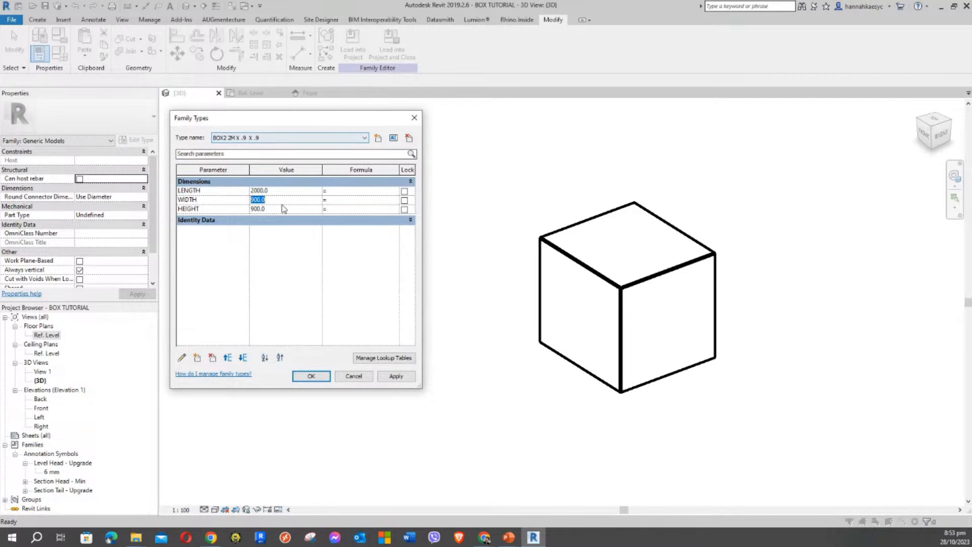
key("Tab")
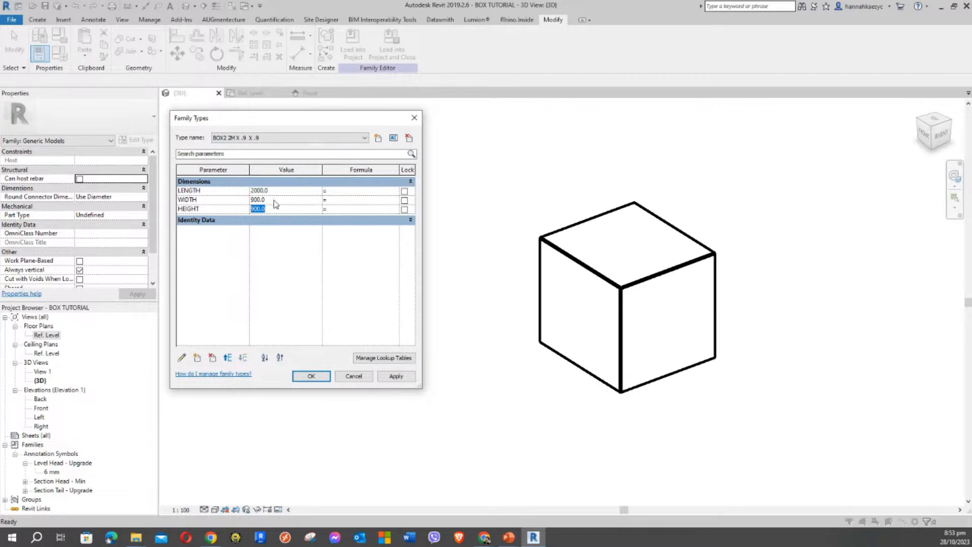
left_click(273, 200)
type("1200")
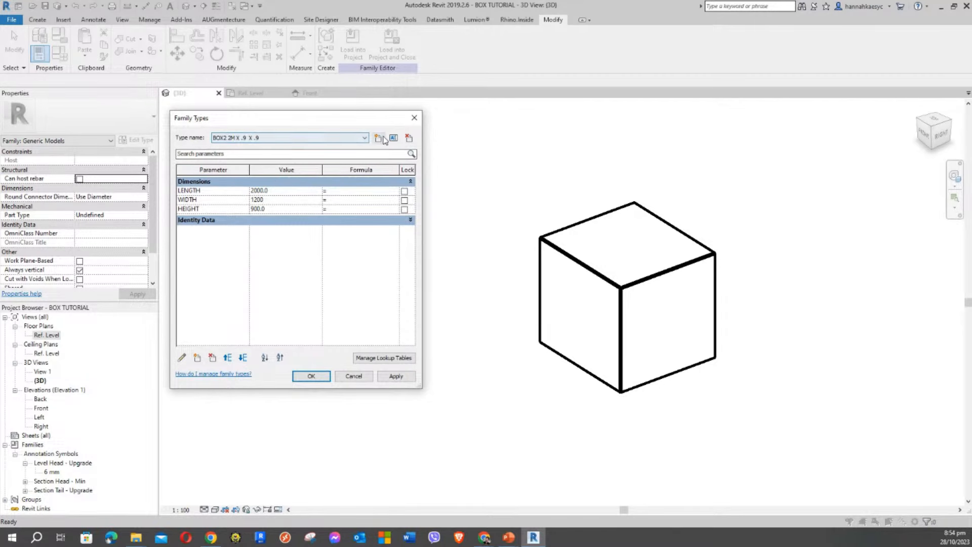
Rename the BOX2 type as "BOX2 2M X 1.2 X .9" and apply its dimensions to the box
left_click(393, 138)
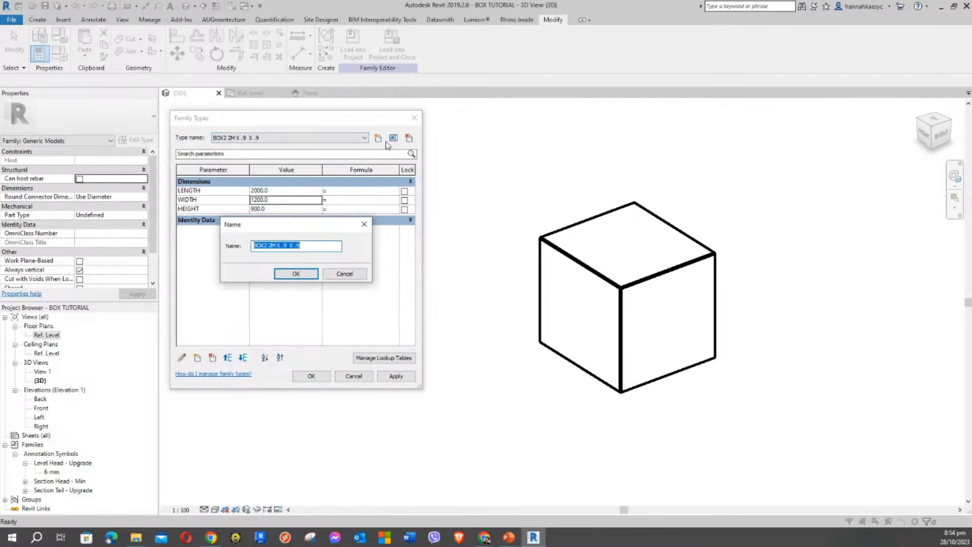
left_click(287, 246)
type("1.2")
left_click(296, 273)
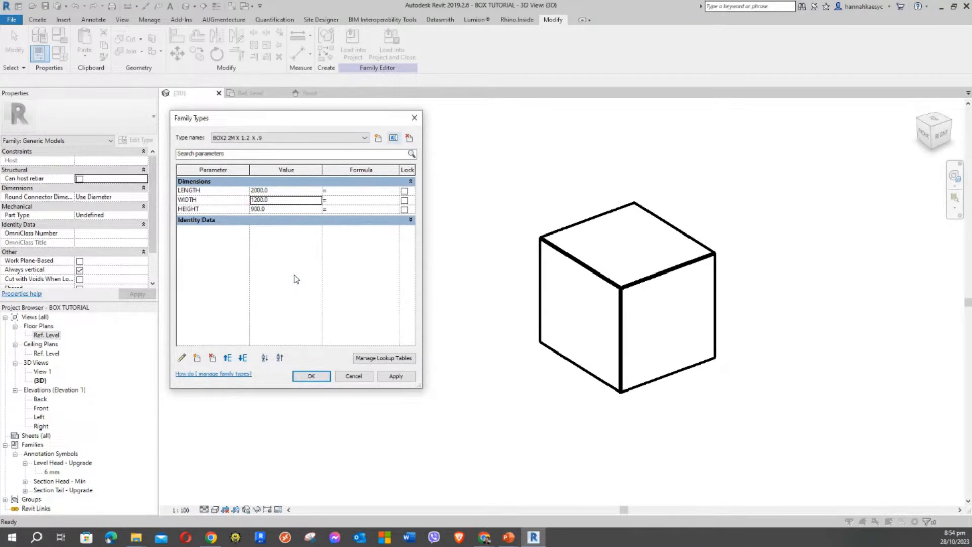
left_click(394, 376)
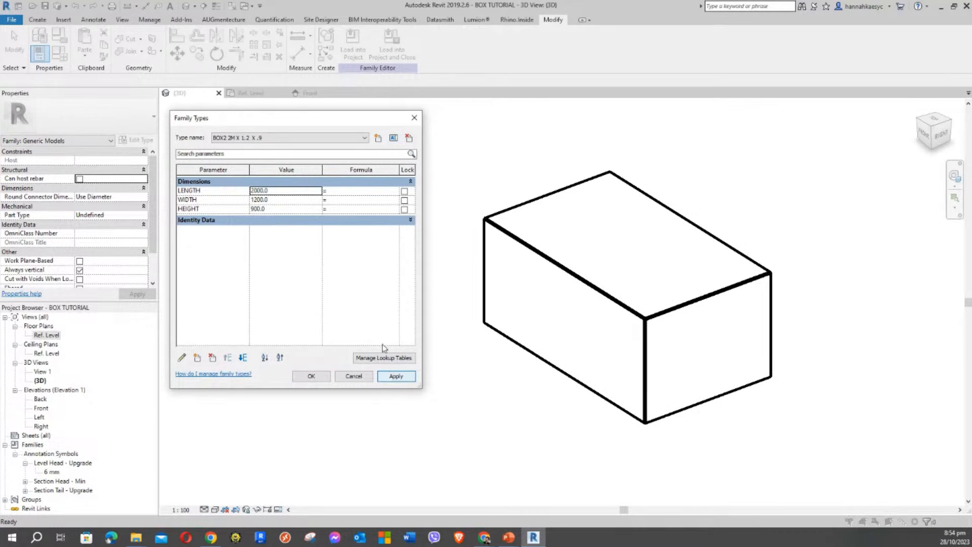
Apply the BOX1 type and then BOX2 again to compare how the box changes in the 3D view
left_click_drag(270, 124, 225, 85)
left_click(232, 96)
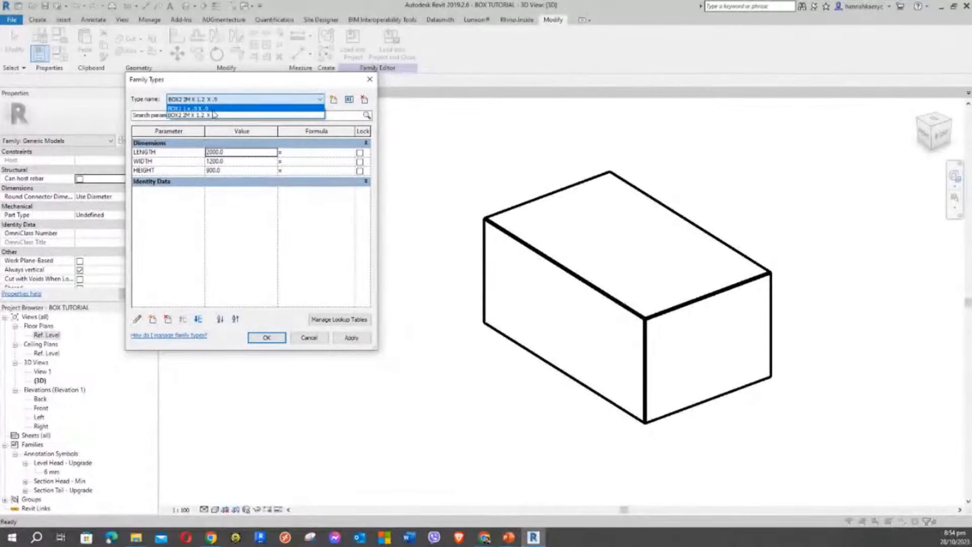
left_click(193, 243)
left_click(350, 337)
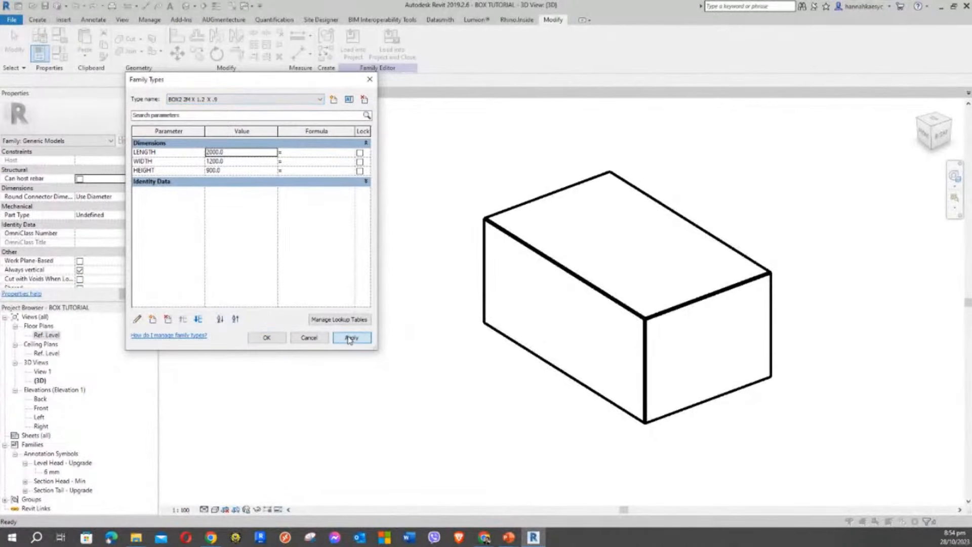
left_click(237, 100)
left_click(233, 108)
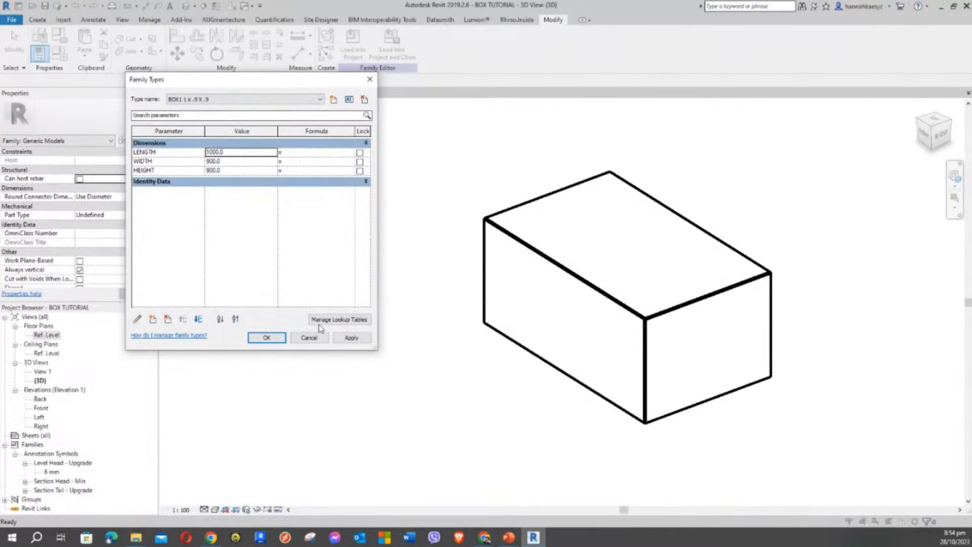
left_click(350, 338)
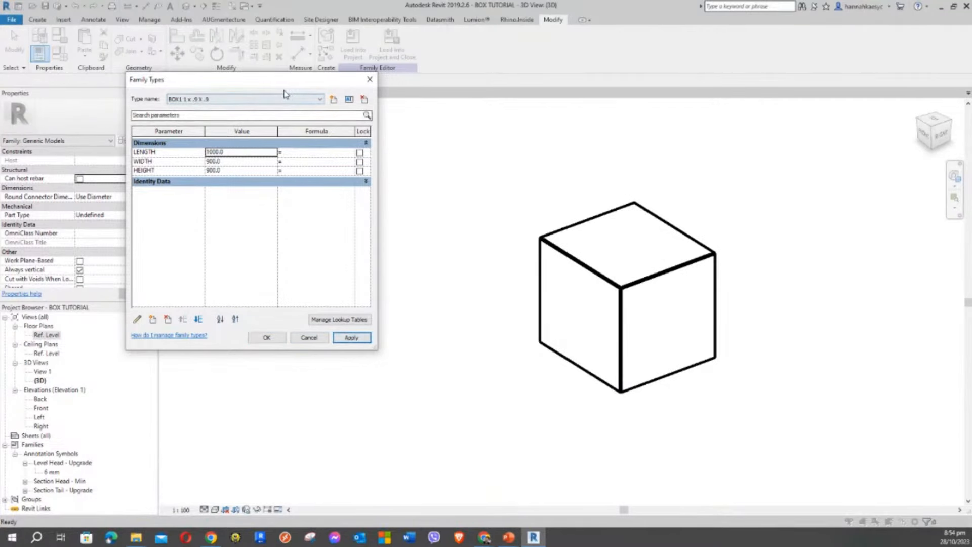
left_click(243, 100)
left_click(240, 115)
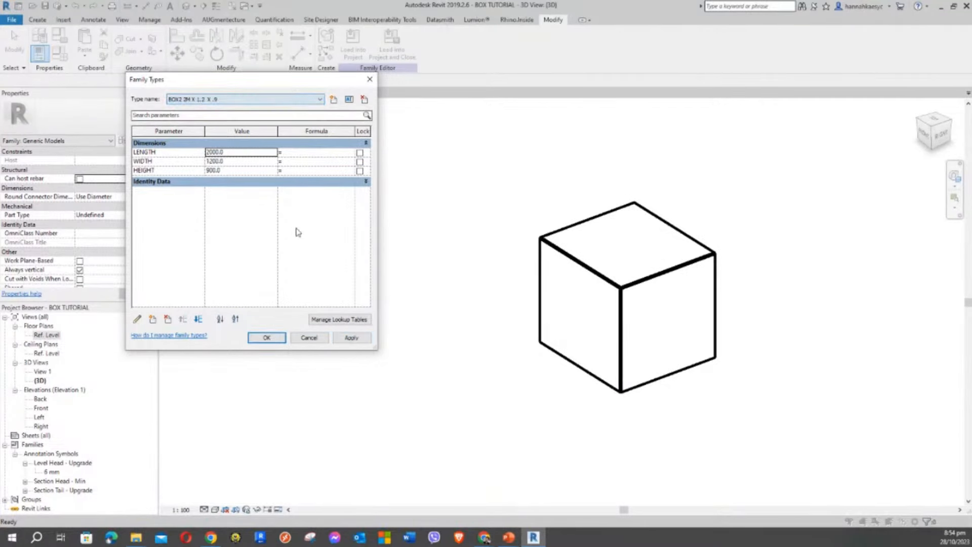
left_click(349, 338)
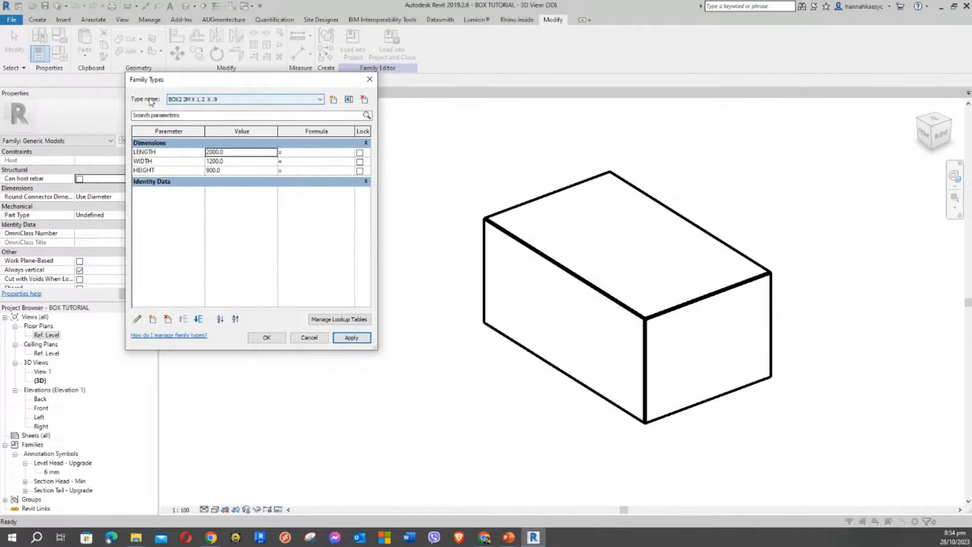
Create a third family type named "BOX3 3M X 2M X .8"
left_click_drag(286, 82, 313, 97)
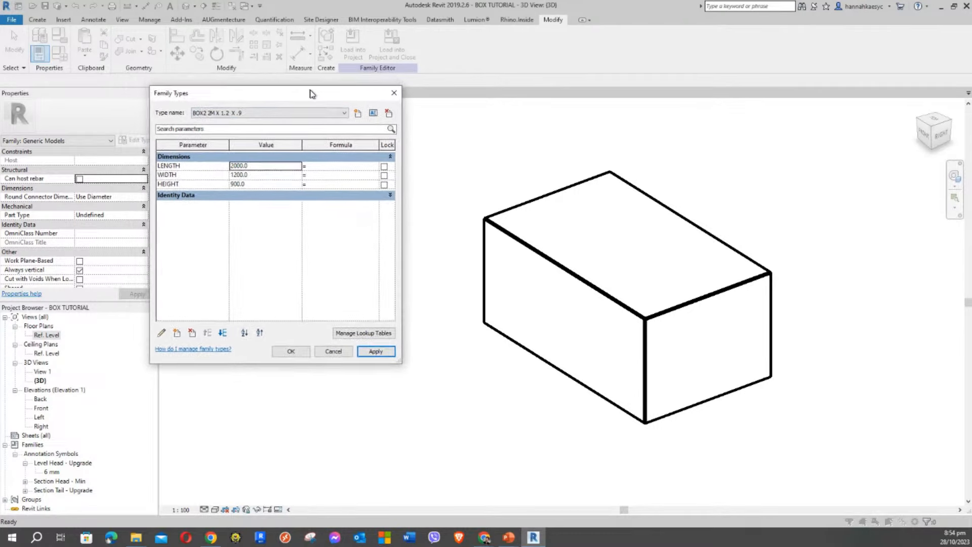
left_click(317, 113)
left_click(317, 112)
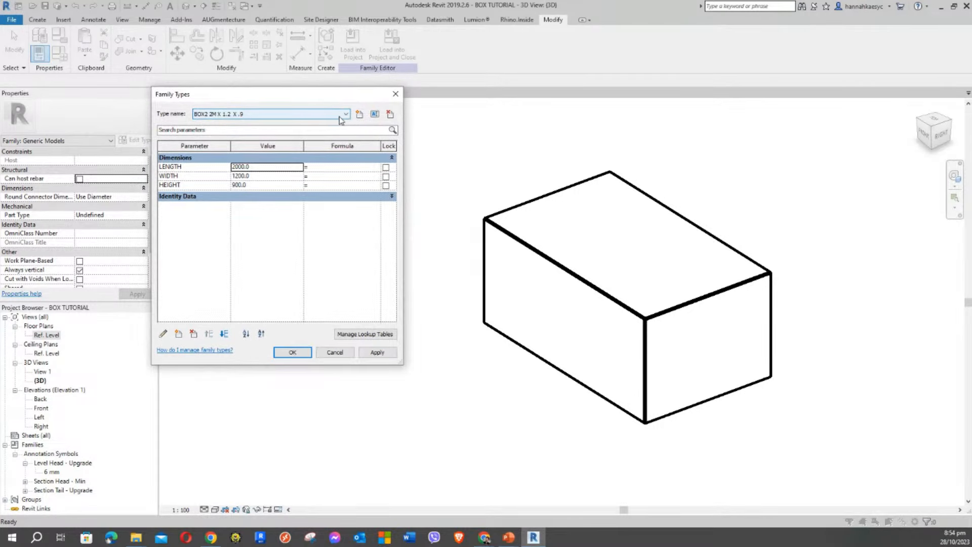
left_click(360, 116)
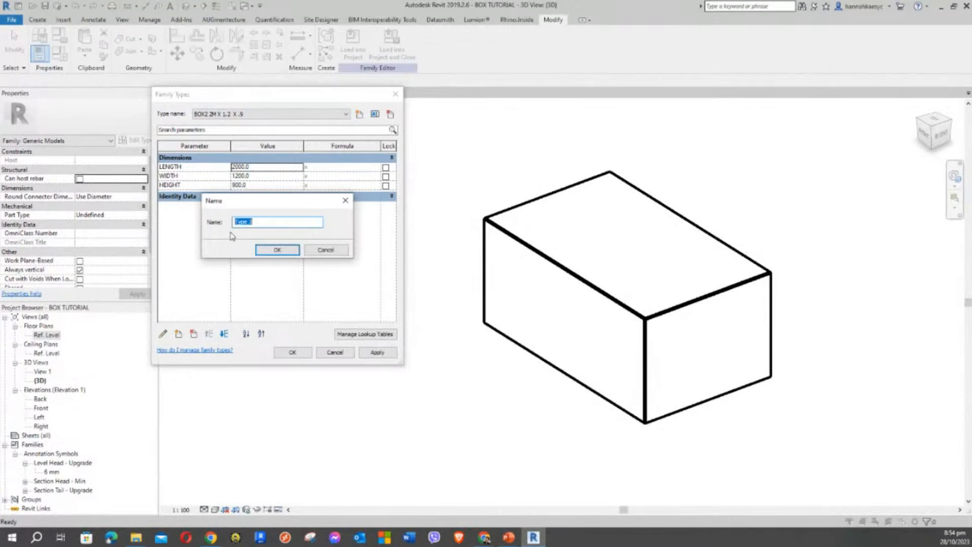
type("BOX3 3M X")
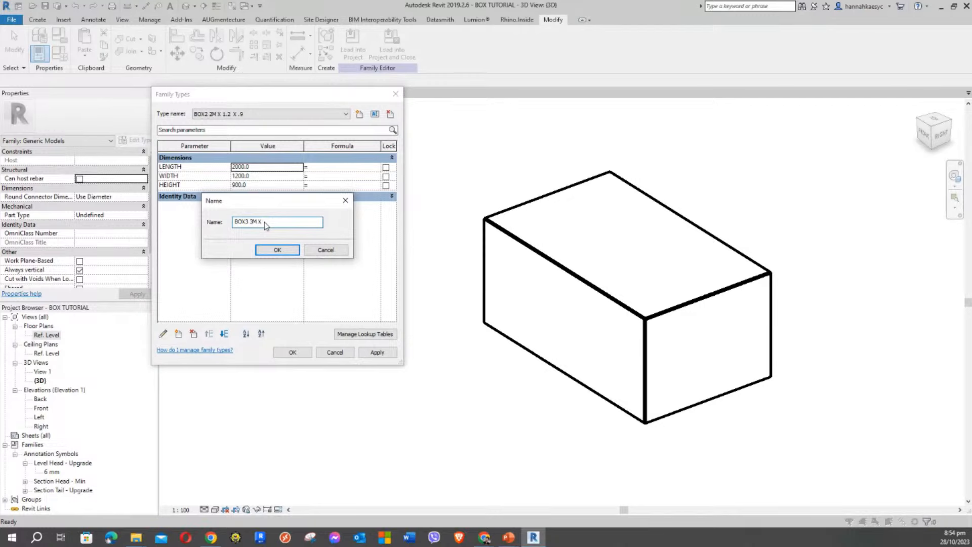
type("2M X .8")
left_click(278, 250)
Set the BOX3 type's LENGTH to 3000, WIDTH to 2000 and HEIGHT to 800, and apply them to the box
double_click(268, 169)
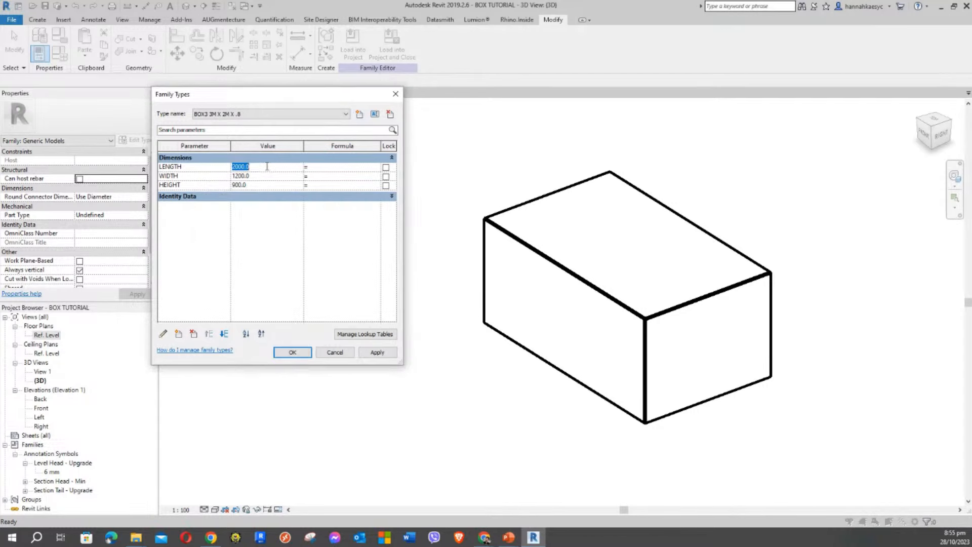
type("3")
left_click(265, 176)
type("2000")
left_click(258, 186)
type("800")
left_click(375, 353)
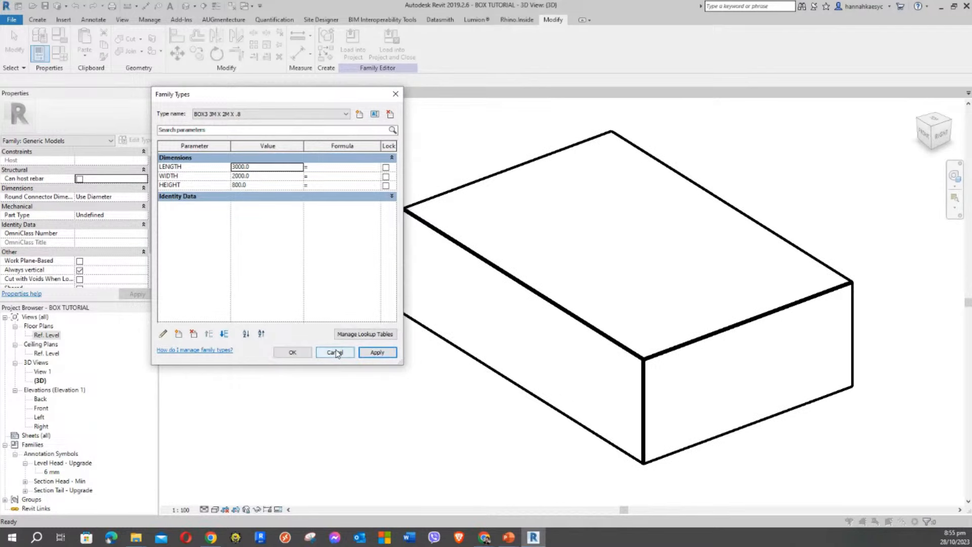
Apply the BOX1, BOX2 and BOX3 types in turn to compare the box sizes in the 3D view, finishing on BOX3
left_click_drag(287, 95, 178, 104)
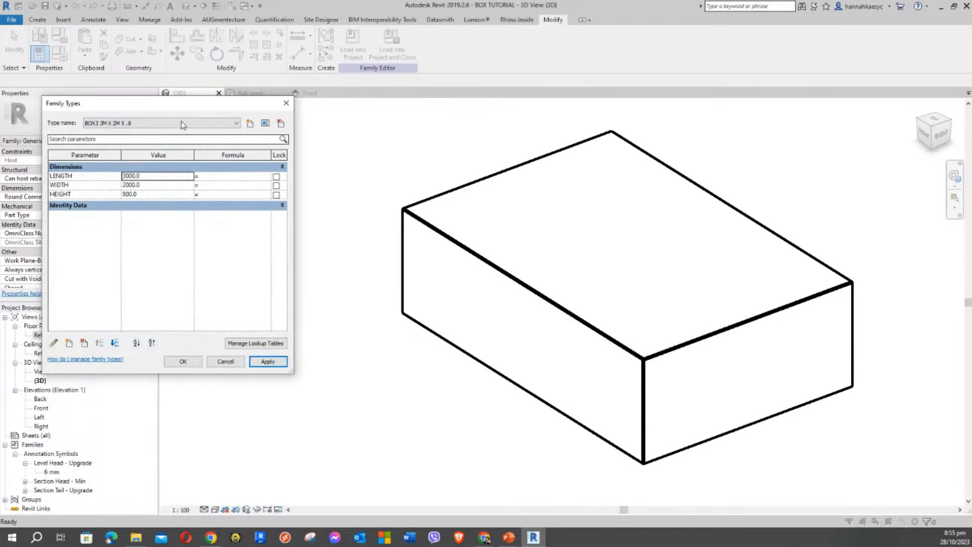
left_click(182, 126)
left_click(159, 131)
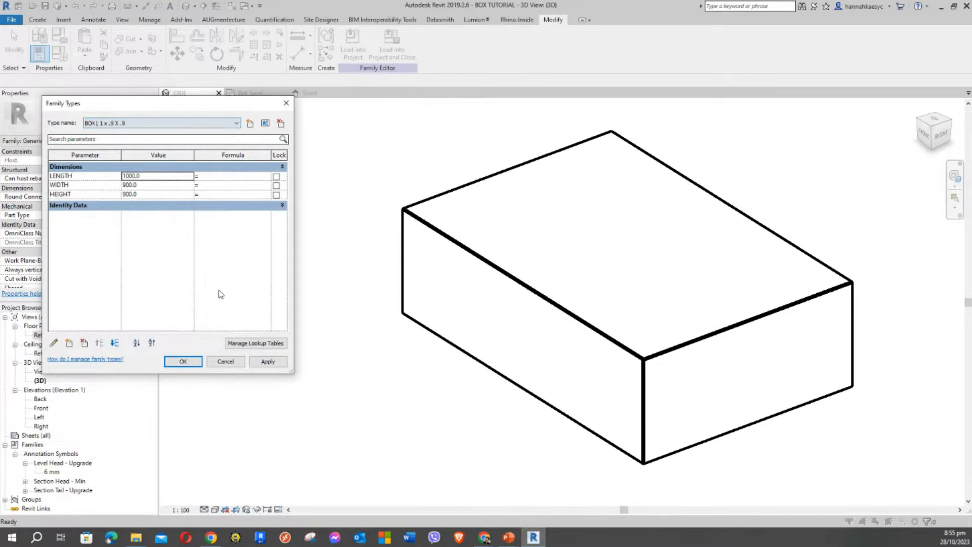
left_click(267, 362)
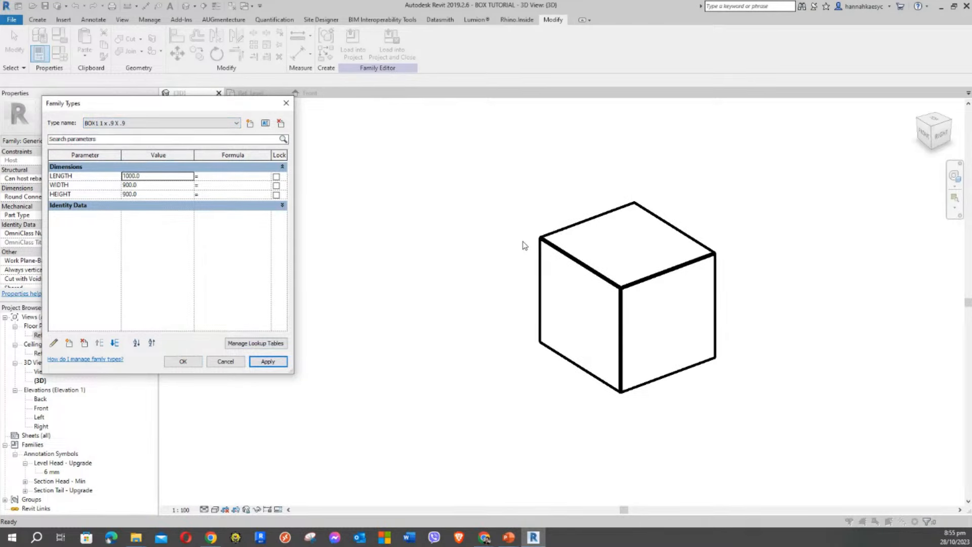
left_click(211, 124)
left_click(166, 141)
left_click(268, 361)
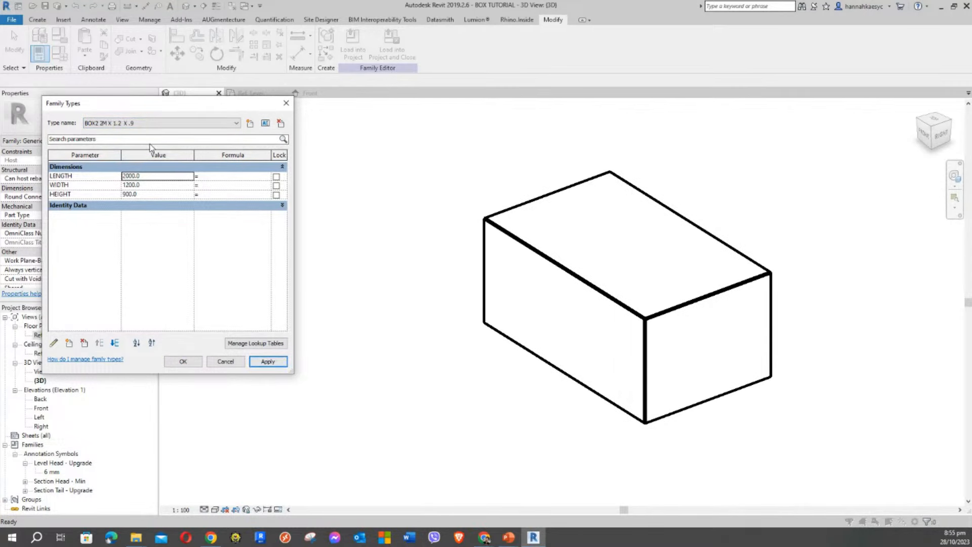
left_click(150, 124)
left_click(134, 146)
left_click(264, 363)
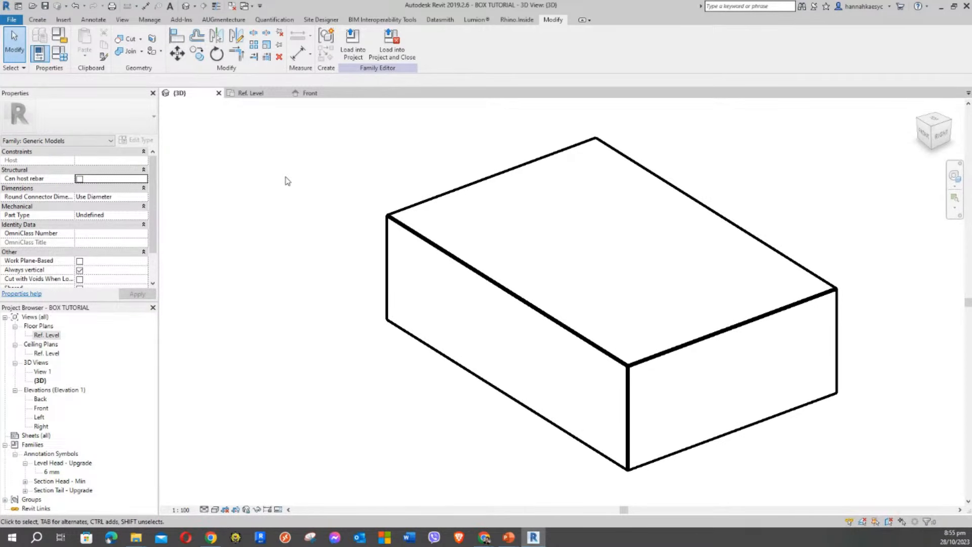
Save the box family and open the Sample Architecture Project from the recent files
left_click(45, 6)
left_click(18, 6)
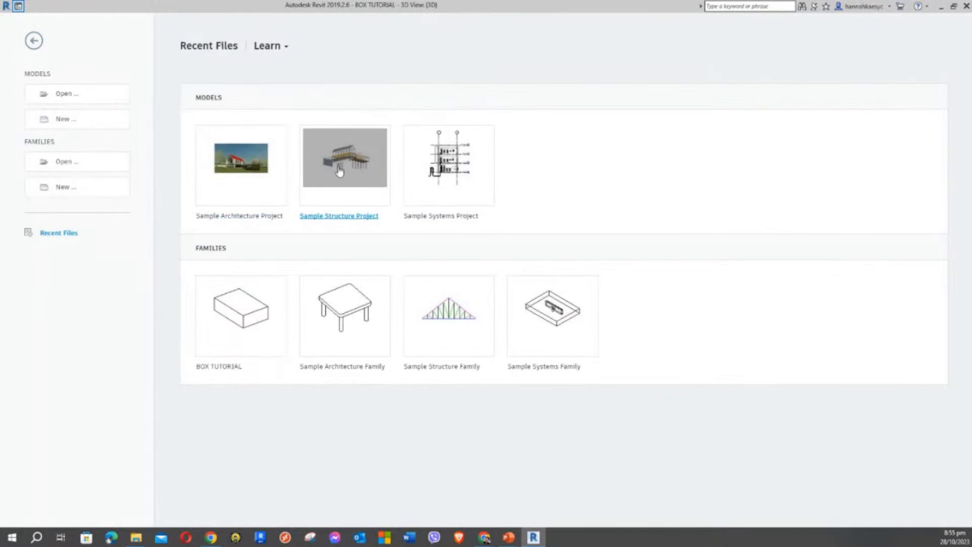
left_click(19, 7)
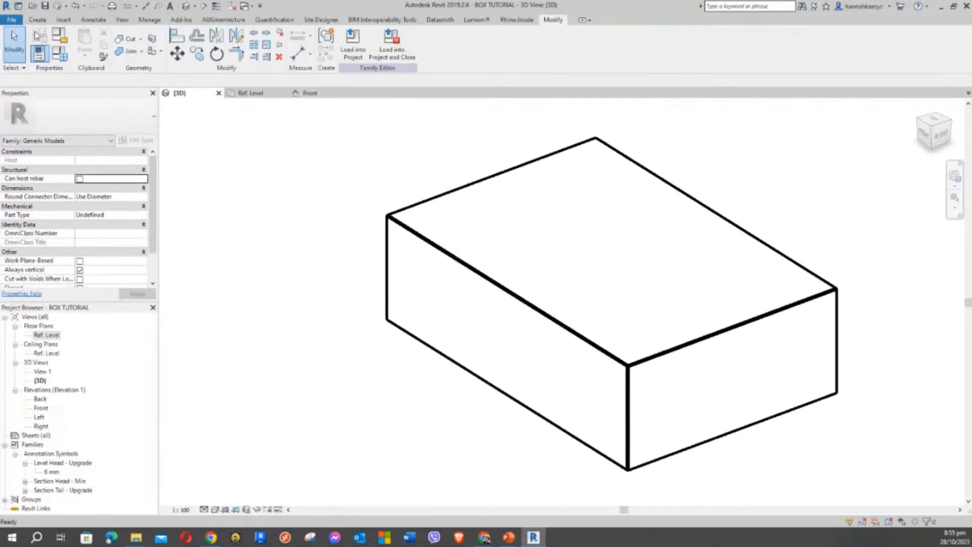
left_click(18, 7)
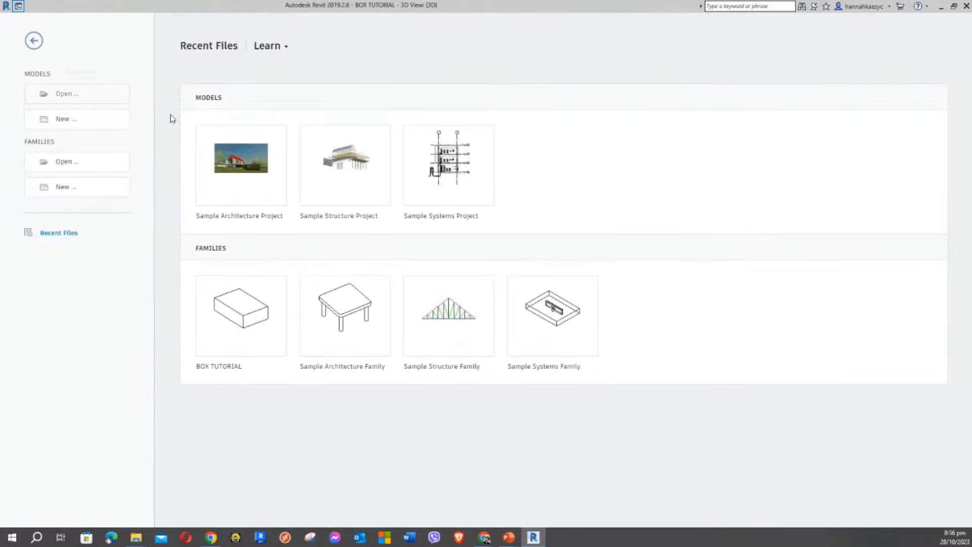
mouse_move(237, 172)
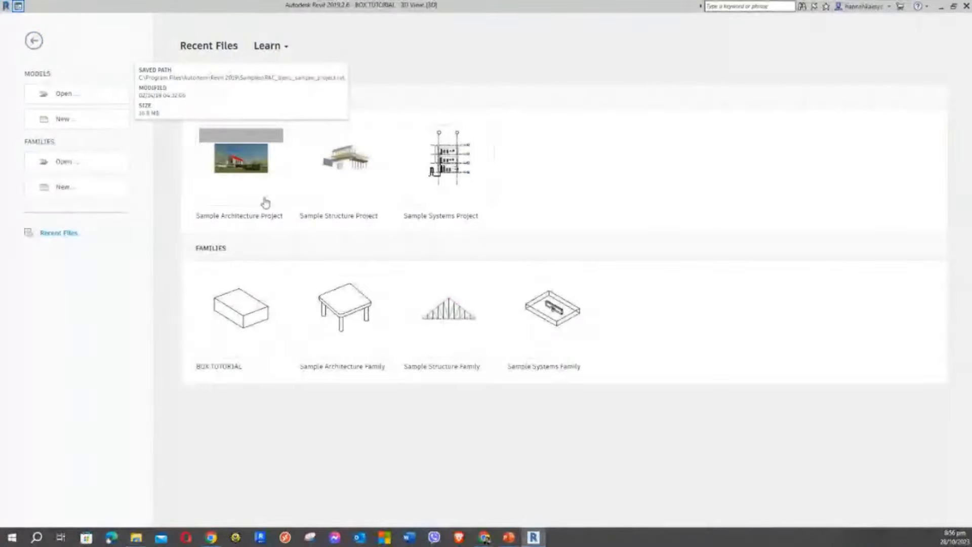
left_click(233, 167)
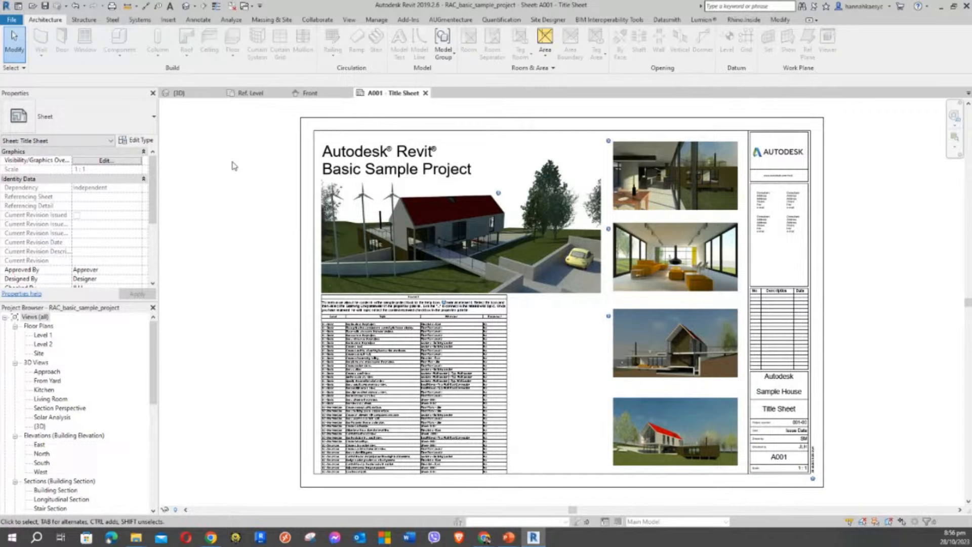
Open the Level 1 floor plan and examine the Kitchen & Dining room for a place to put the box
left_click(43, 335)
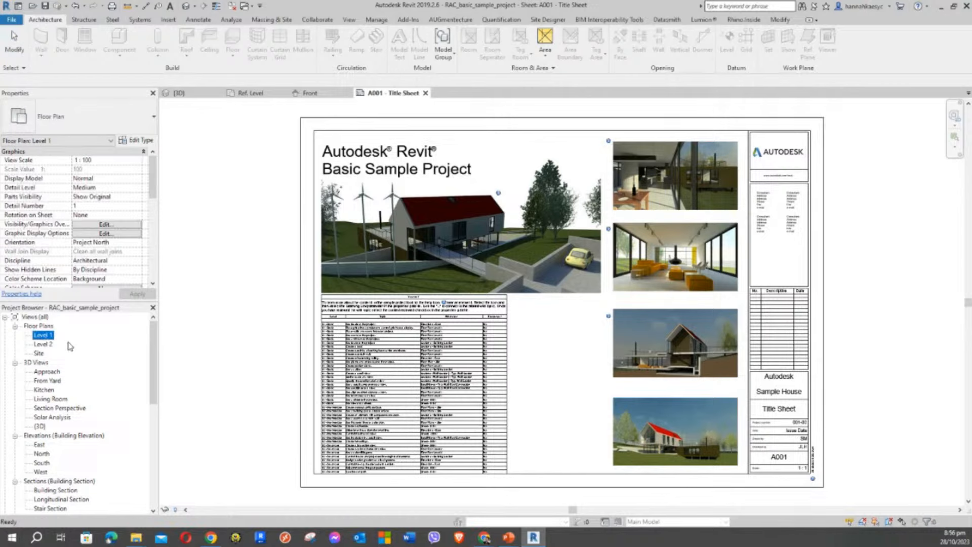
left_click(45, 335)
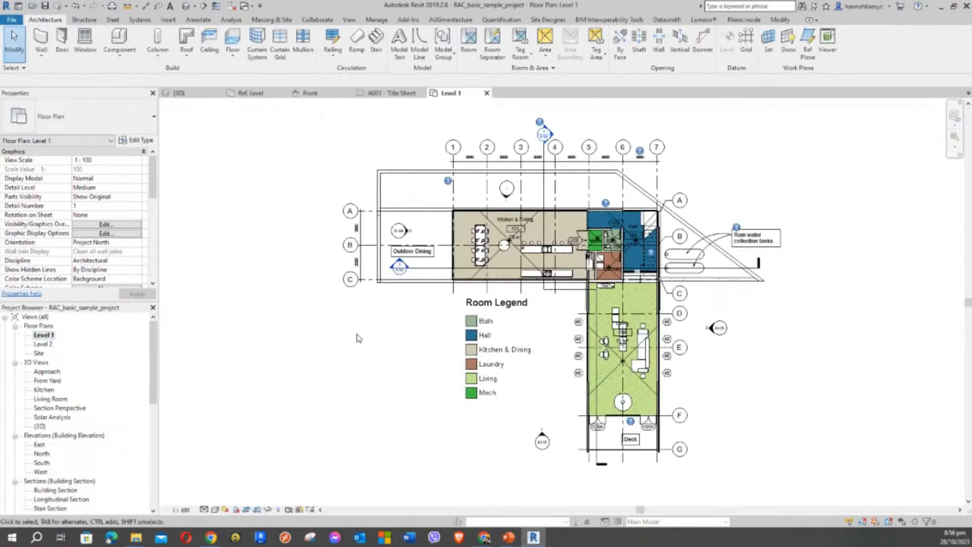
scroll(494, 231, "up", 5)
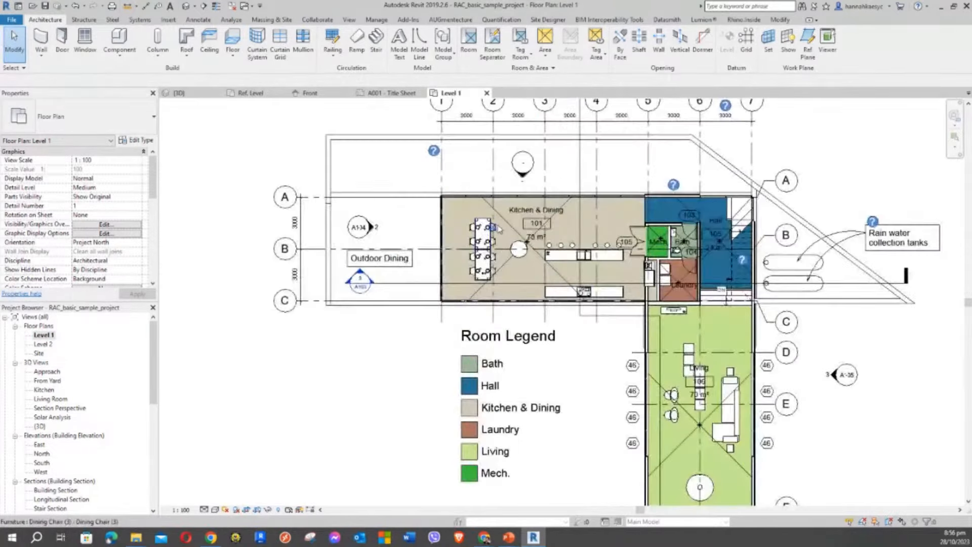
middle_click_drag(501, 253, 331, 283)
scroll(496, 263, "down", 3)
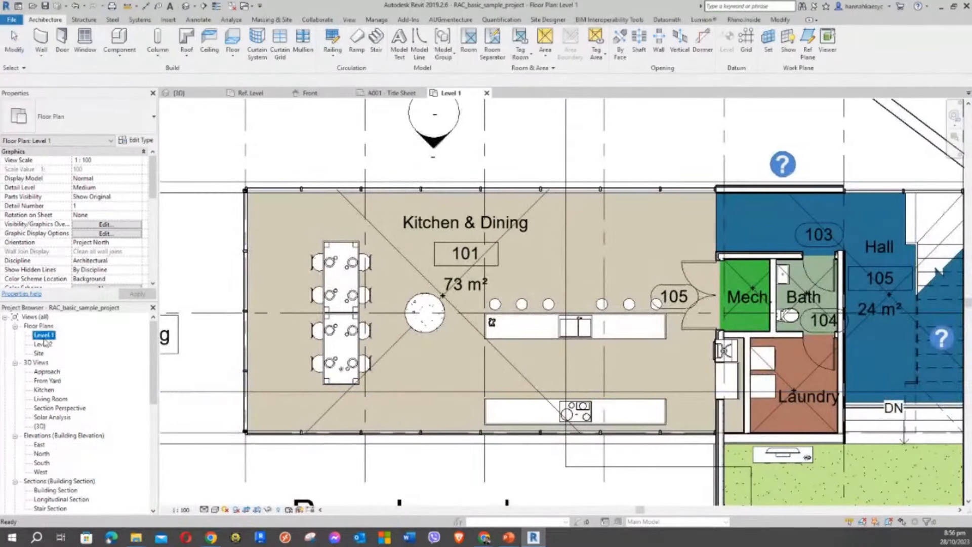
scroll(374, 263, "up", 3)
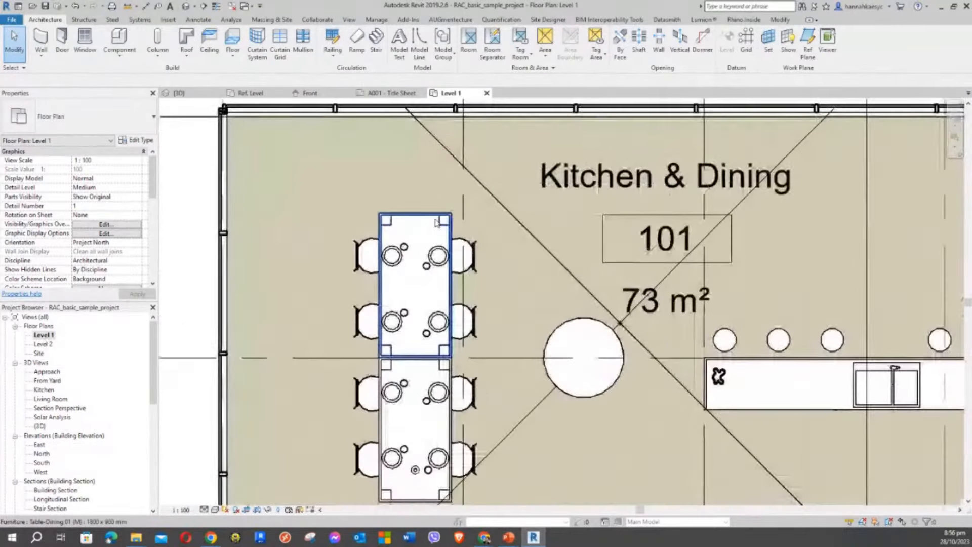
scroll(470, 212, "down", 2)
middle_click_drag(469, 212, 435, 202)
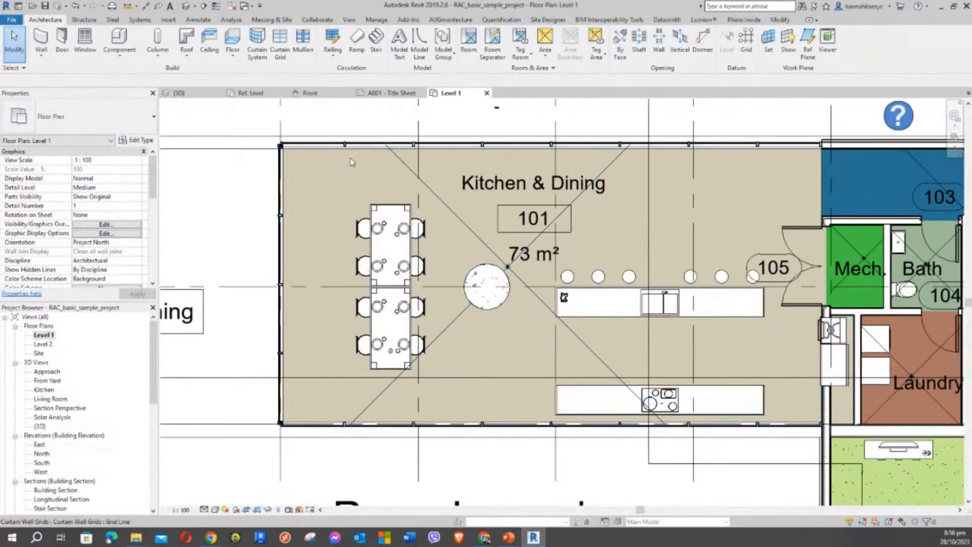
Return to the BOX TUTORIAL family's Ref. Level plan and load the family into the sample project
left_click(255, 96)
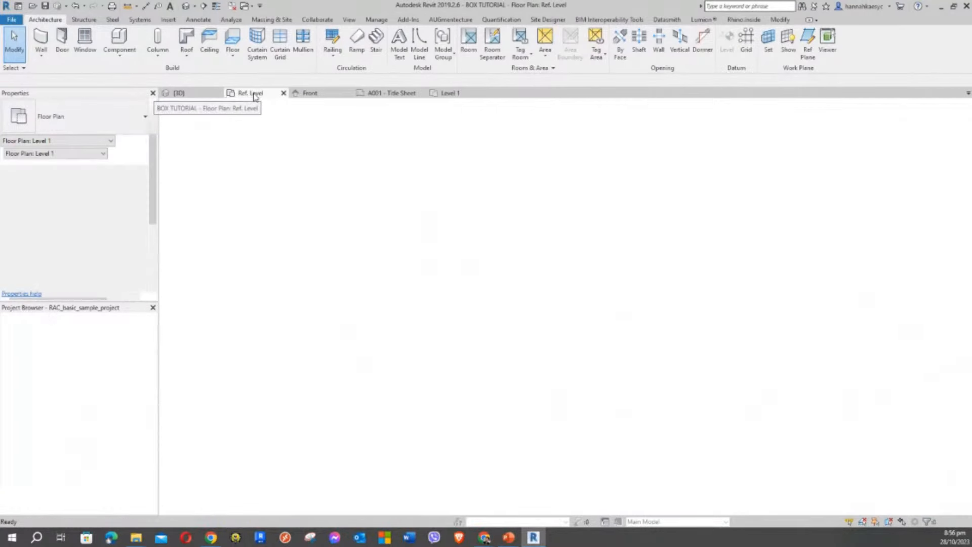
scroll(476, 253, "down", 3)
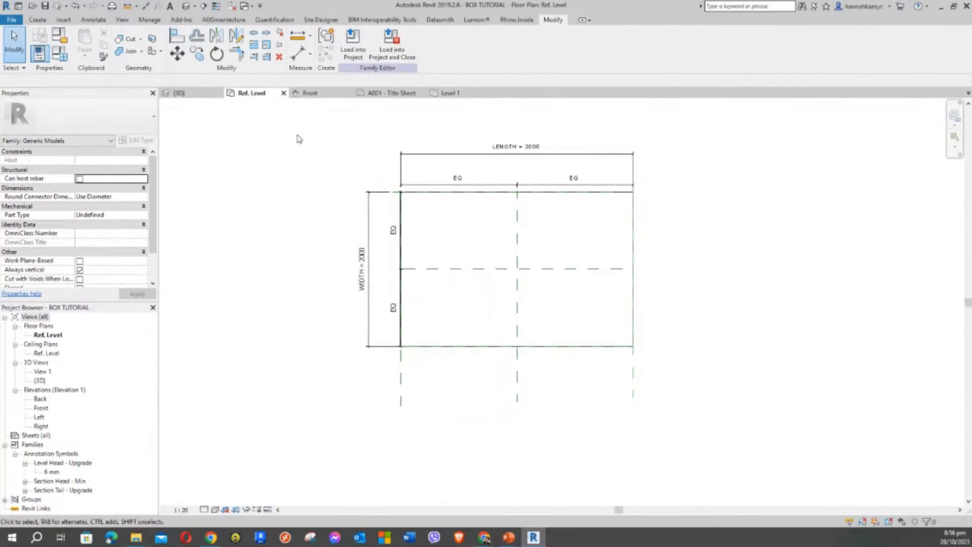
middle_click_drag(309, 151, 317, 176)
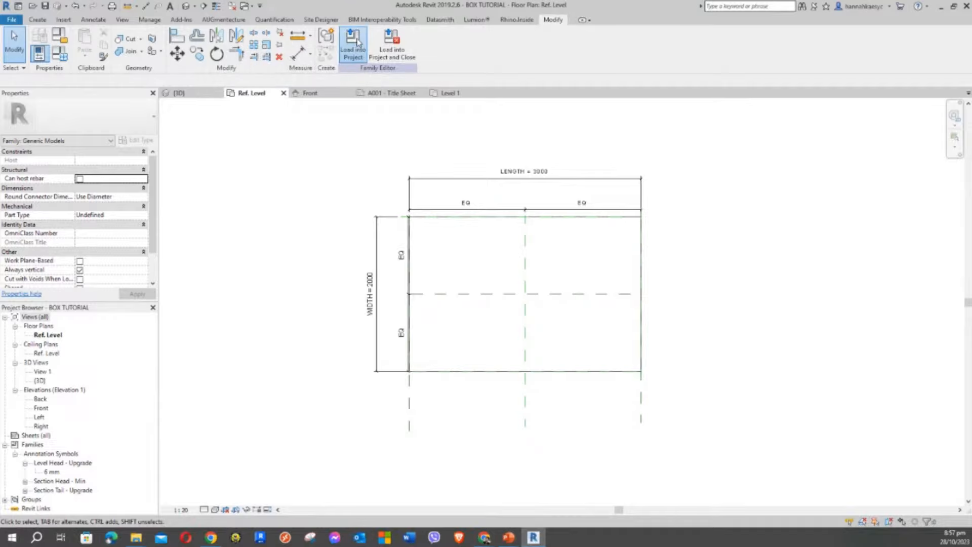
left_click(358, 42)
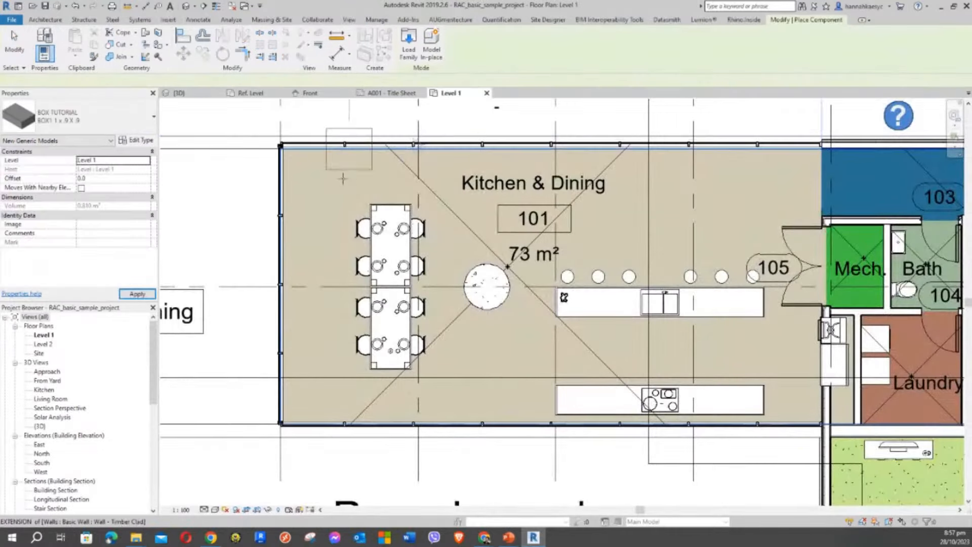
Place one BOX1 instance in the Kitchen & Dining room's upper-left corner, beside the dining tables, and end the placement
scroll(326, 198, "up", 3)
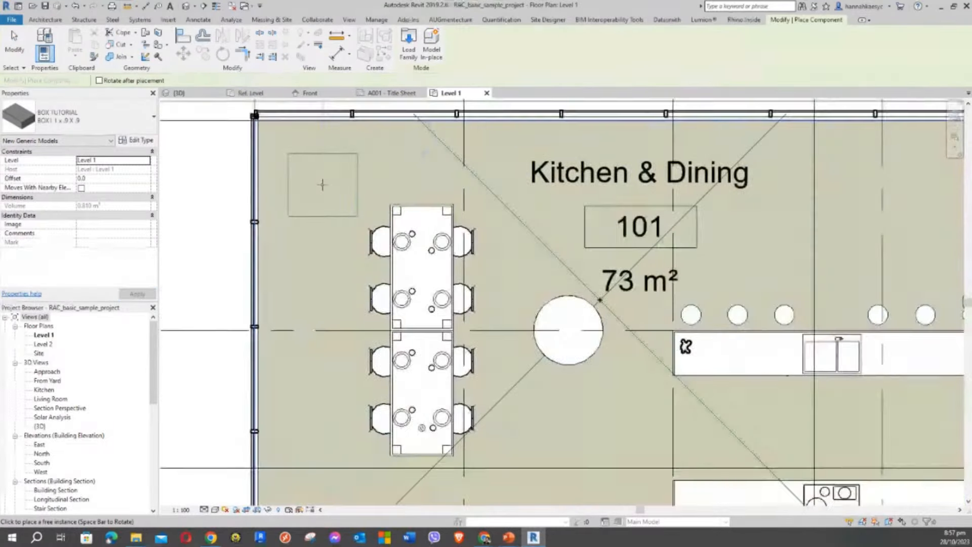
scroll(322, 185, "down", 4)
scroll(317, 168, "up", 3)
scroll(318, 167, "down", 3)
scroll(313, 177, "up", 3)
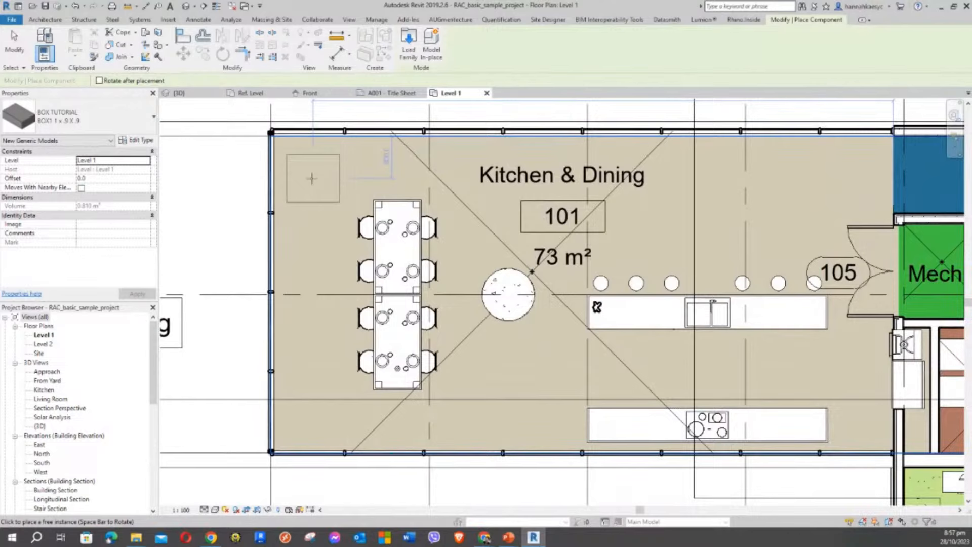
left_click(312, 178)
key("Escape")
scroll(298, 161, "up", 2)
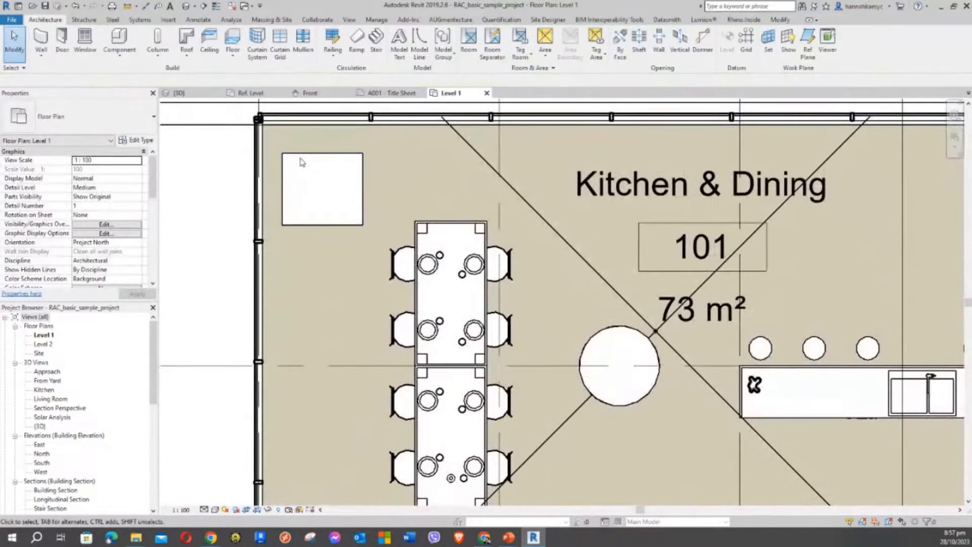
Change the placed box to the type "BOX2 2M X 1.2 X .9" and move it clear of the exterior wall
left_click(303, 160)
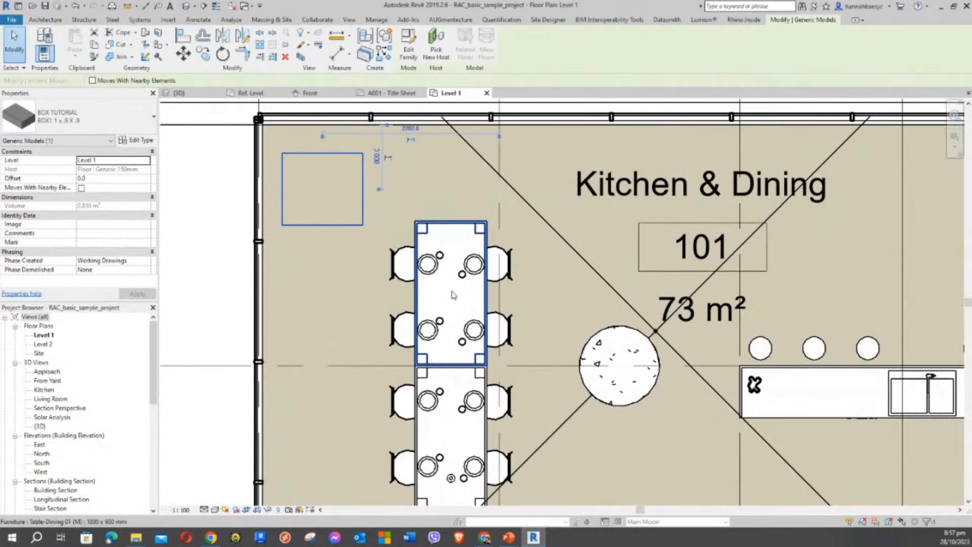
left_click(340, 143)
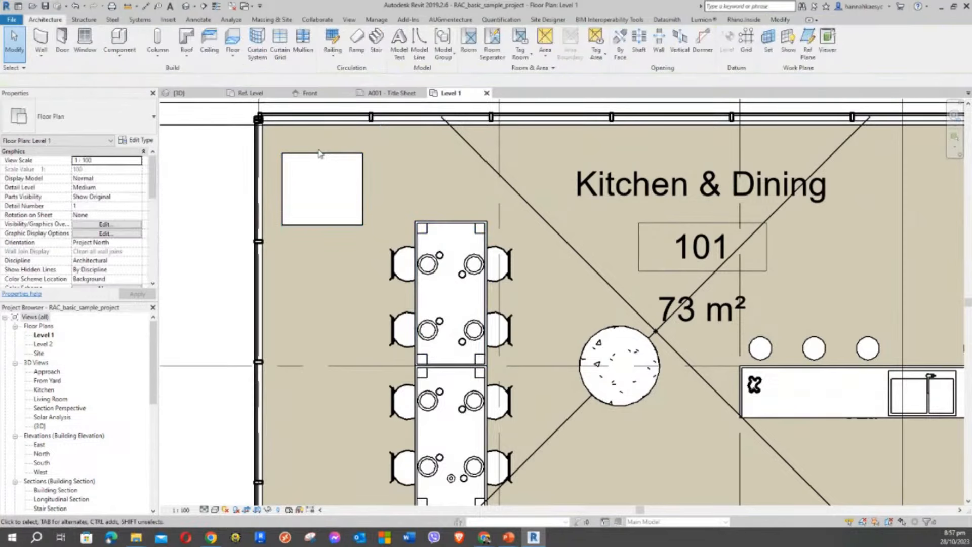
left_click(323, 154)
scroll(332, 185, "down", 1)
middle_click_drag(333, 189, 414, 200)
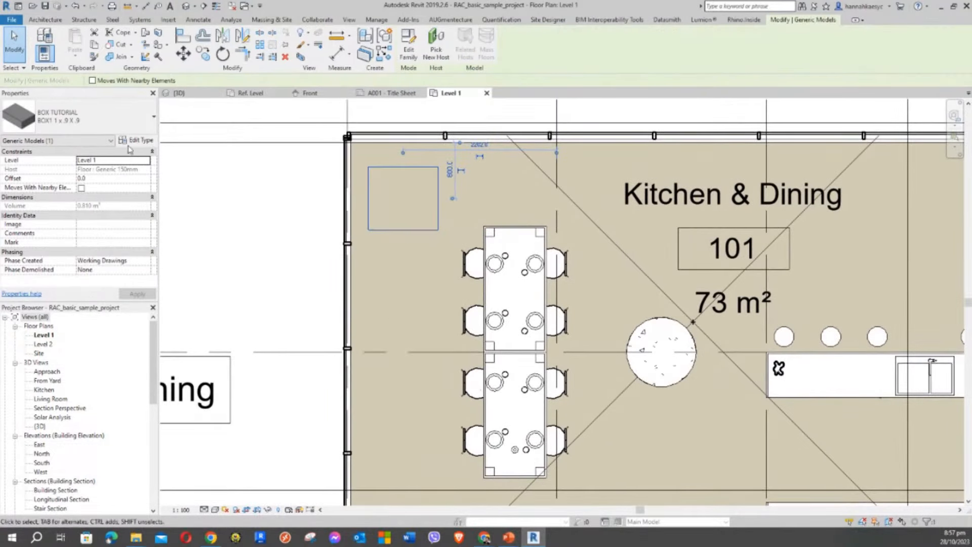
key("Escape")
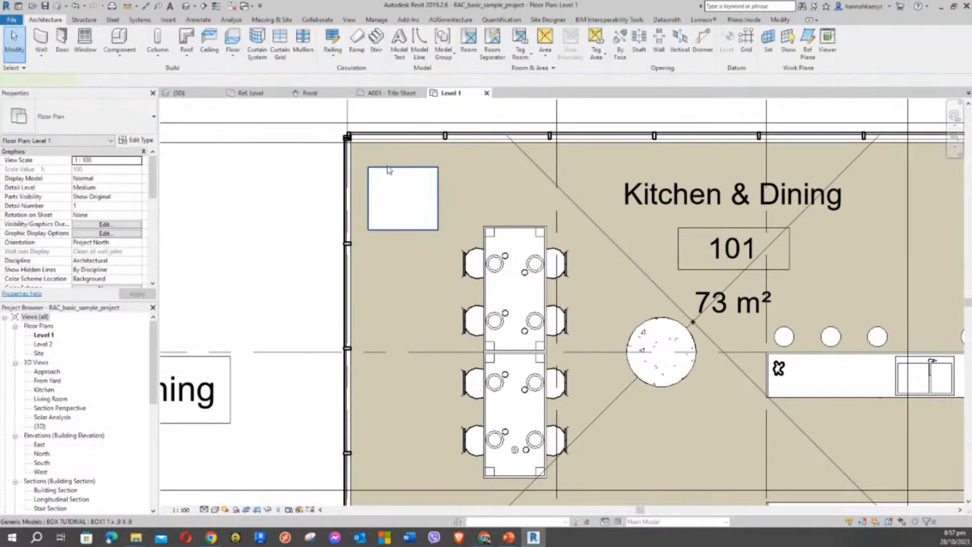
left_click(389, 170)
left_click(111, 122)
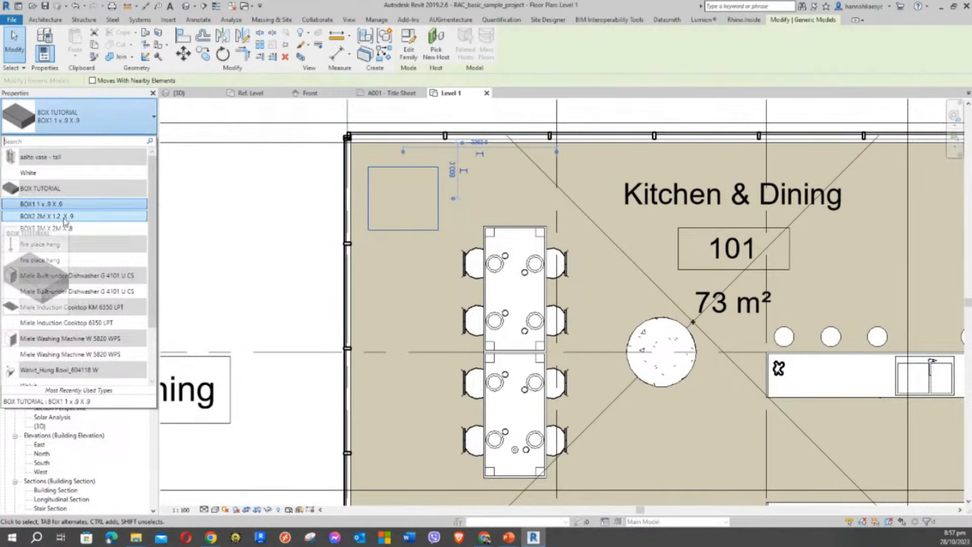
mouse_move(69, 217)
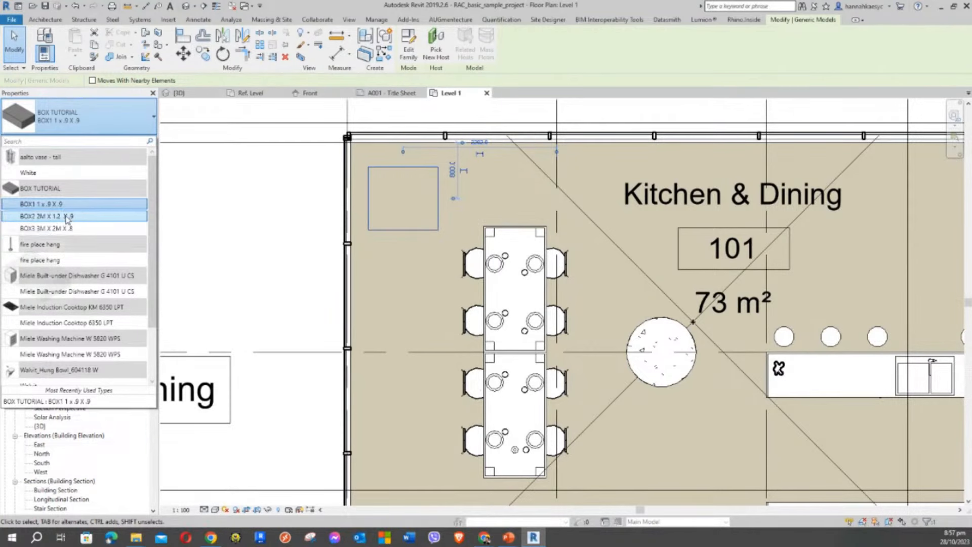
left_click(67, 216)
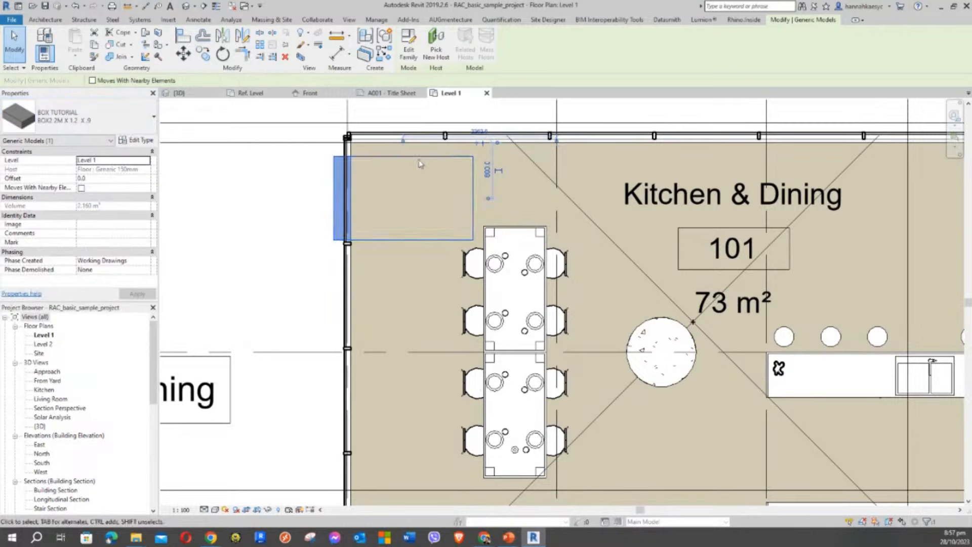
left_click_drag(420, 163, 446, 158)
Change the box to the type "BOX3 3M X 2M X .8" and move it to the open floor above the kitchen island, just below the exterior wall
left_click(78, 117)
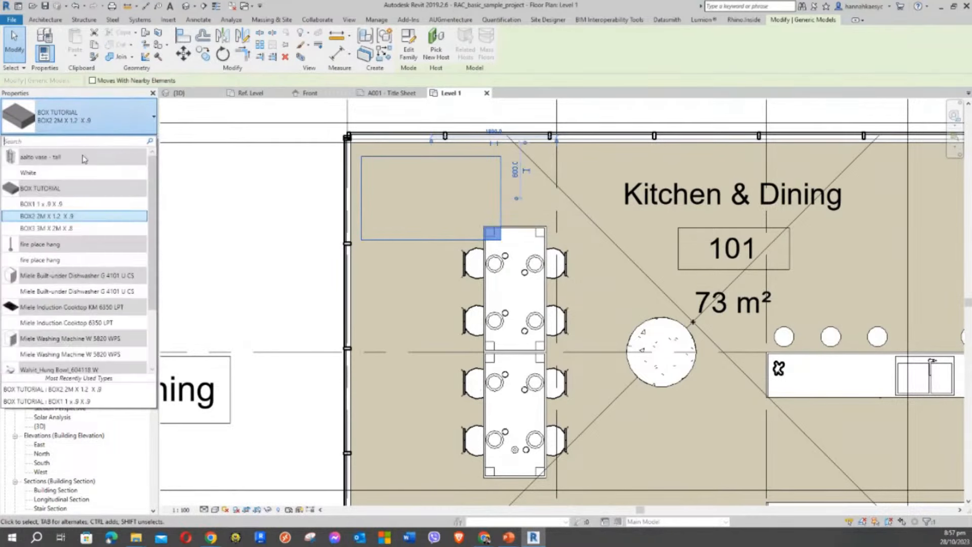
left_click(79, 230)
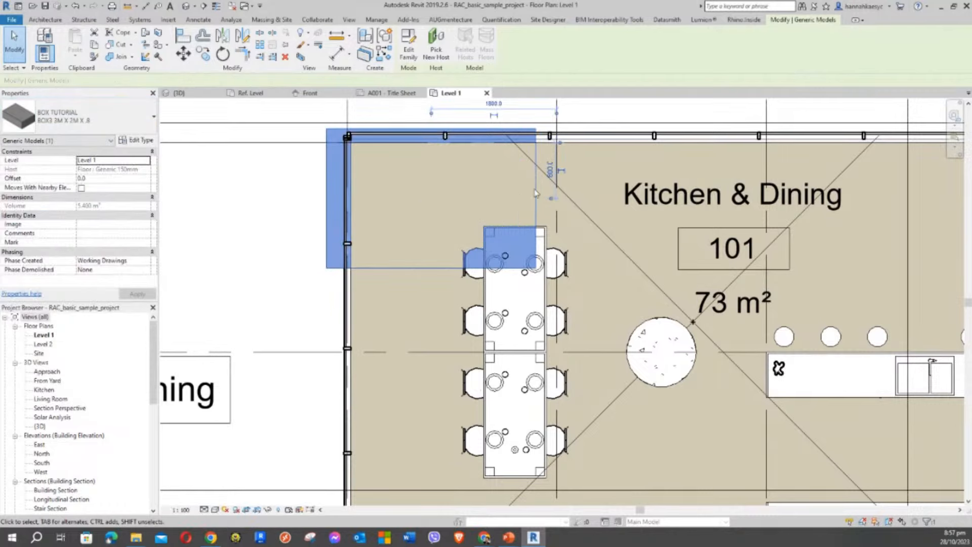
scroll(514, 193, "down", 2)
left_click_drag(542, 203, 864, 206)
middle_click_drag(788, 214, 460, 232)
scroll(460, 232, "up", 2)
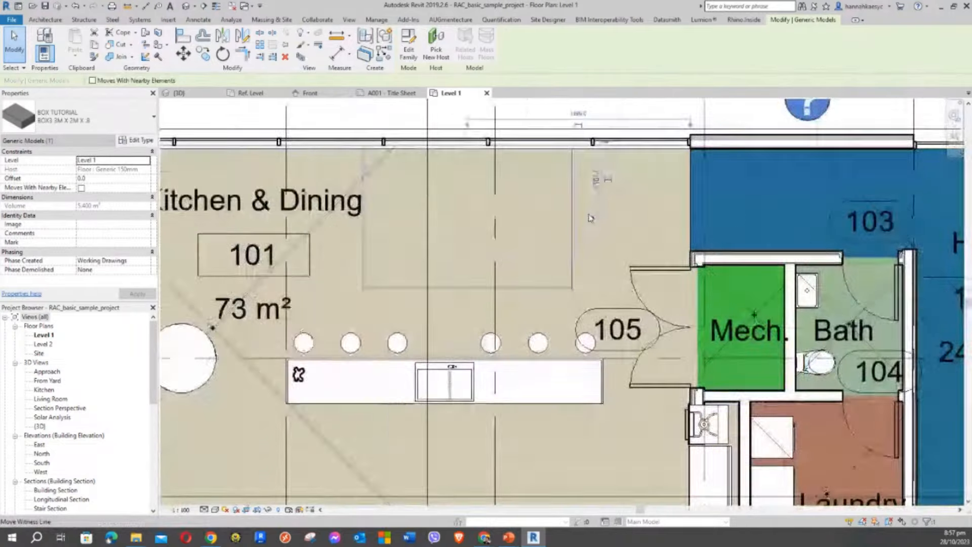
left_click(587, 215)
left_click(572, 205)
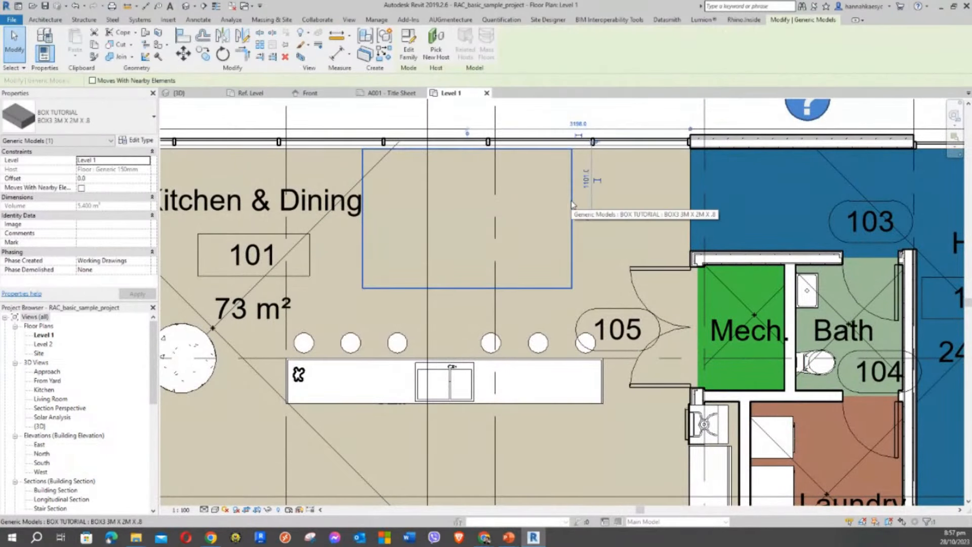
key("Down")
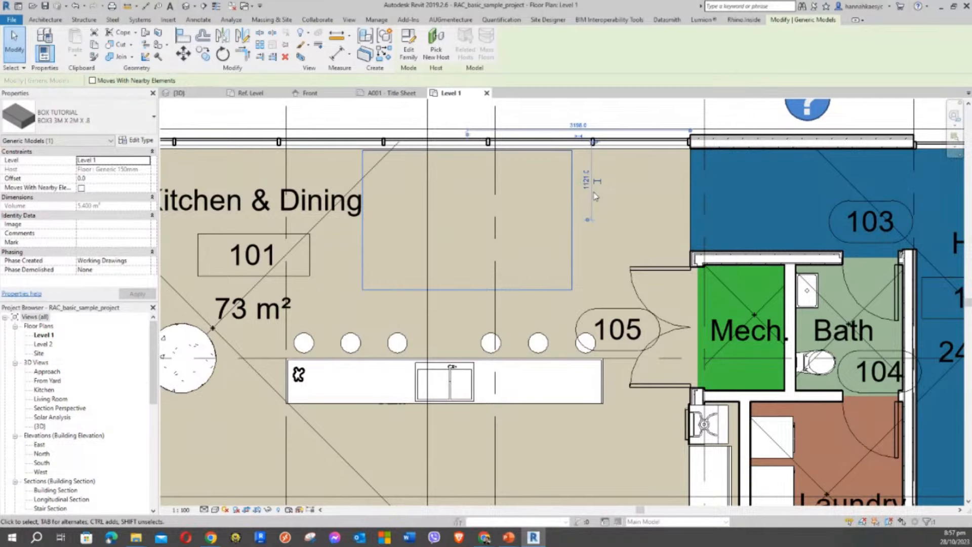
Switch the selected box back to the type "BOX2 2M X 1.2 X .9"
scroll(574, 195, "down", 2)
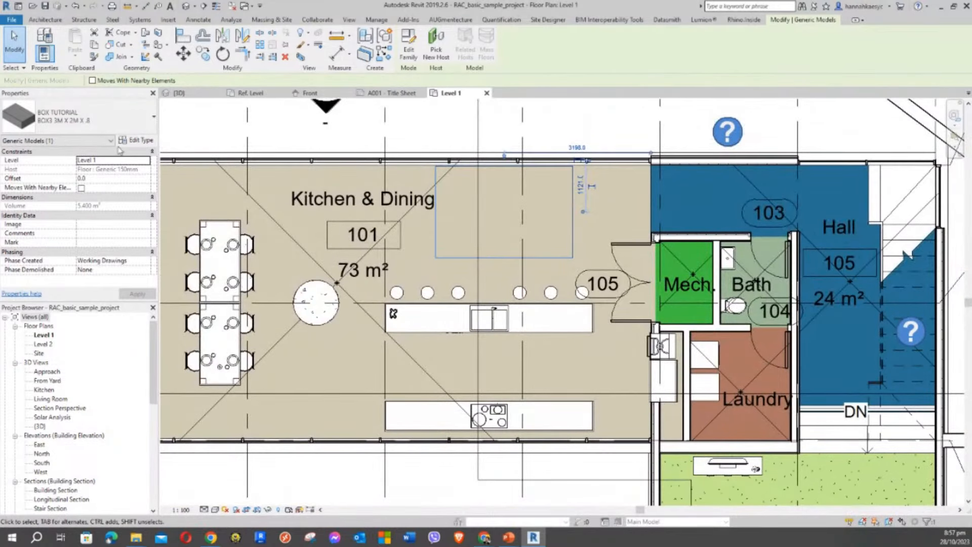
left_click(76, 117)
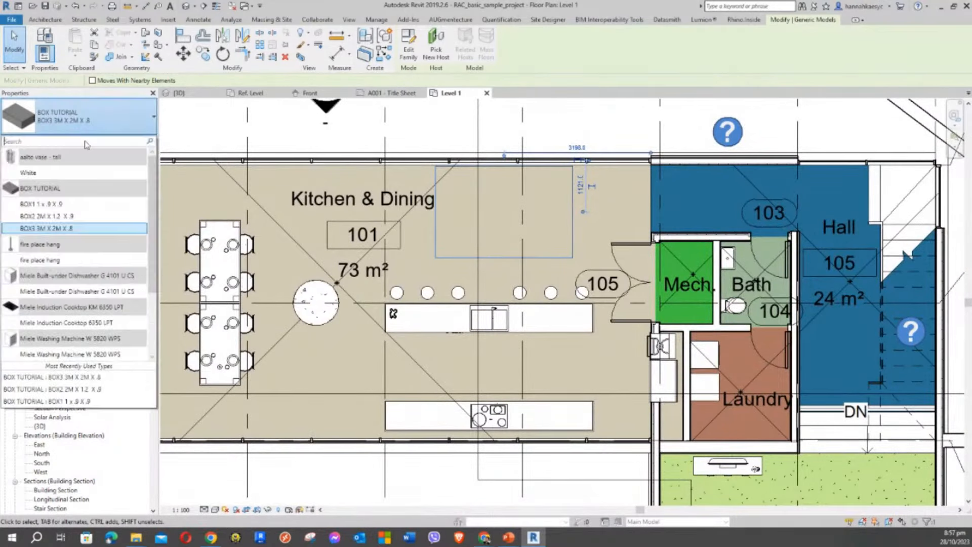
left_click(70, 217)
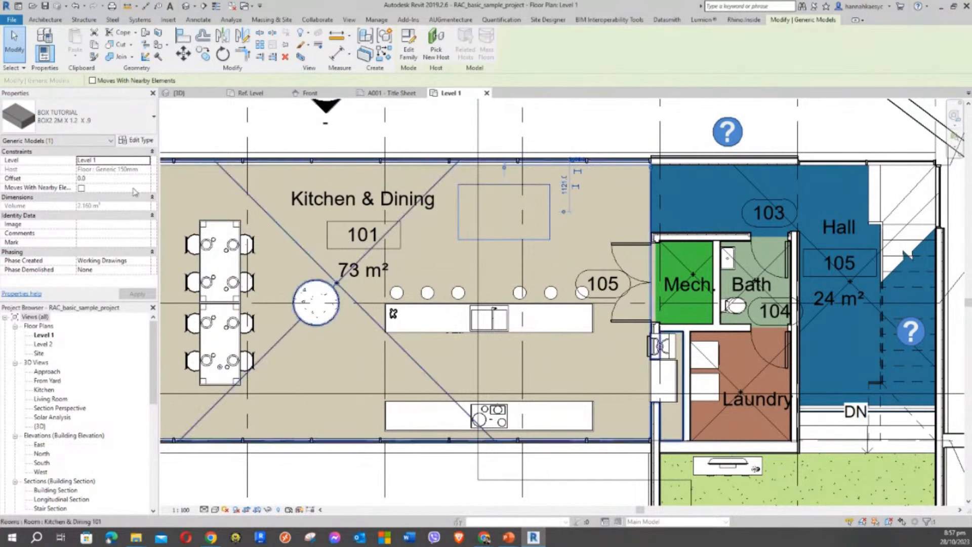
Change the box to the type "BOX1 1 x .9 X .9", move it a little closer to the kitchen island and deselect it
left_click(82, 123)
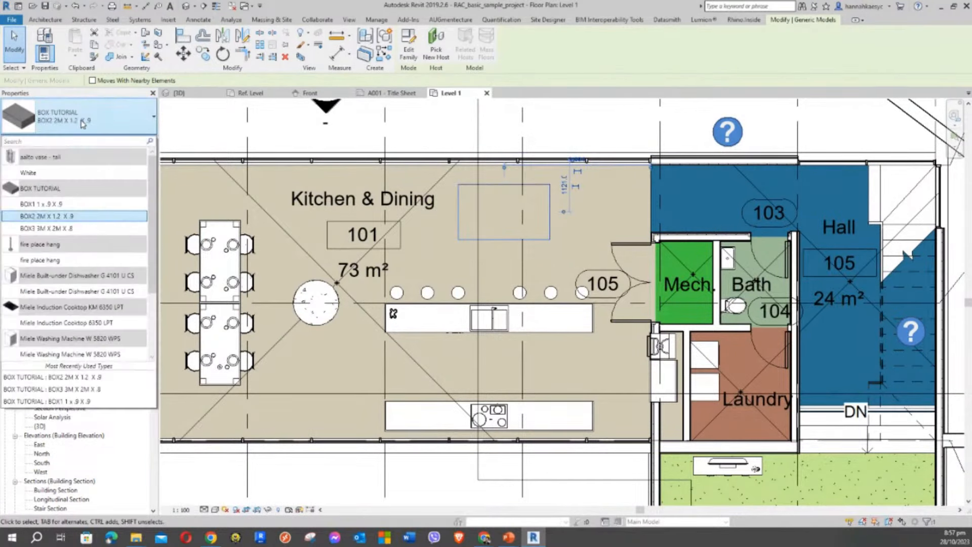
left_click(66, 204)
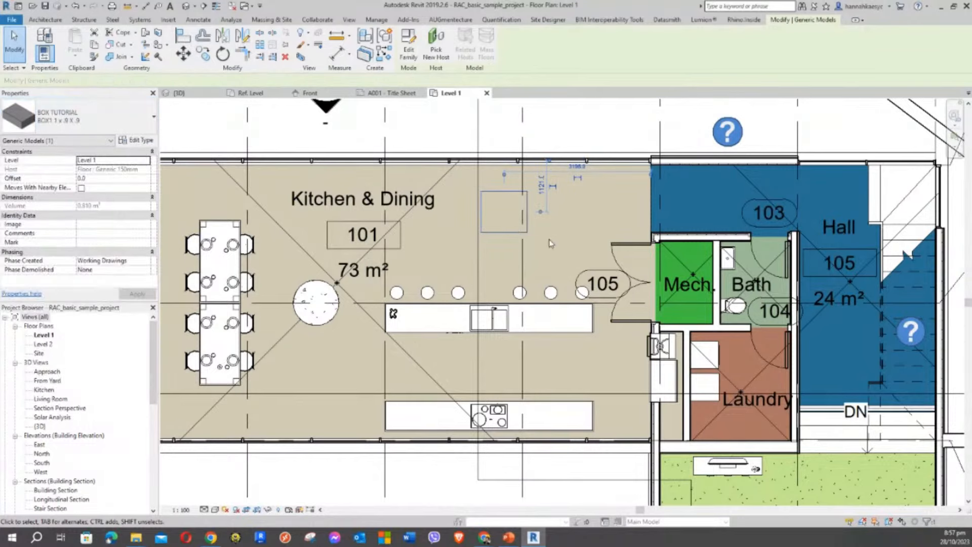
scroll(549, 239, "up", 2)
left_click_drag(484, 231, 458, 273)
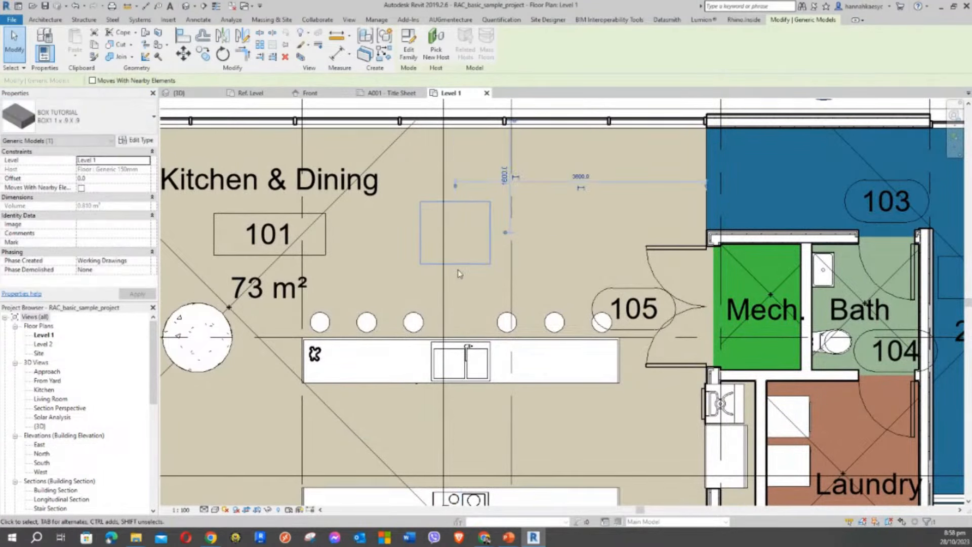
scroll(458, 271, "up", 2)
left_click(458, 269)
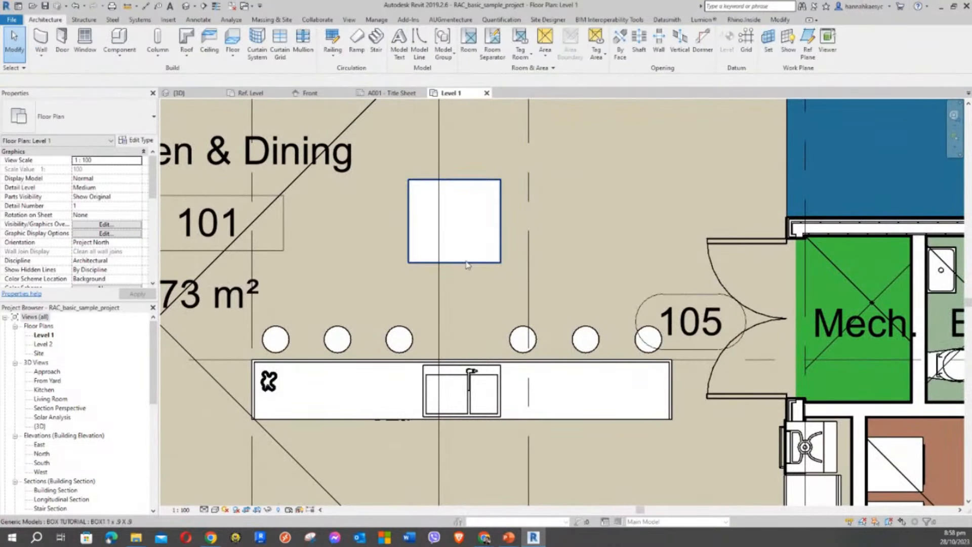
left_click(468, 264)
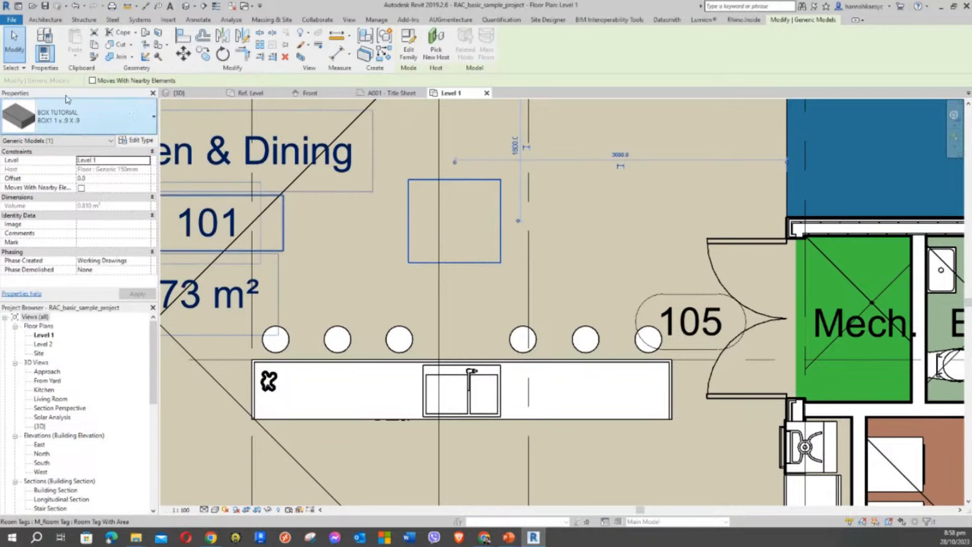
left_click(45, 6)
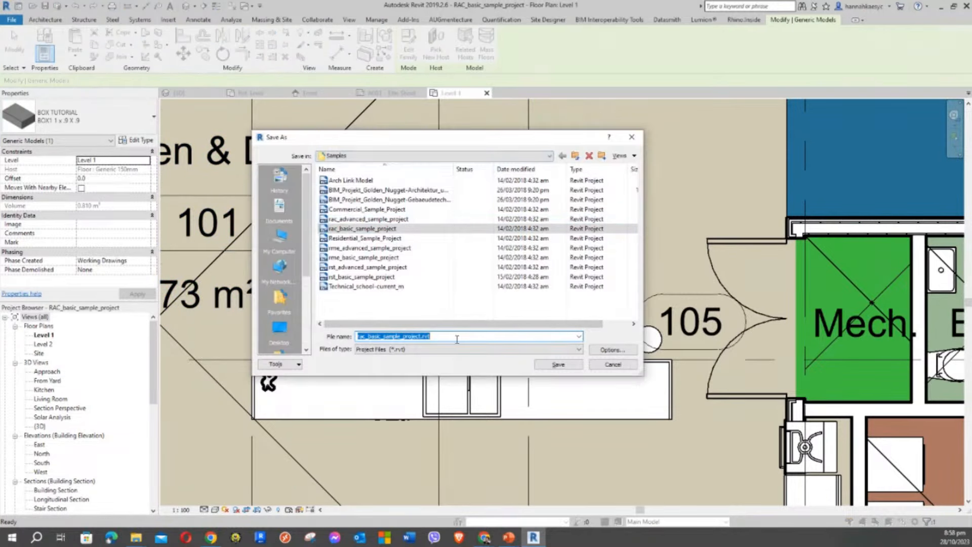
left_click(612, 364)
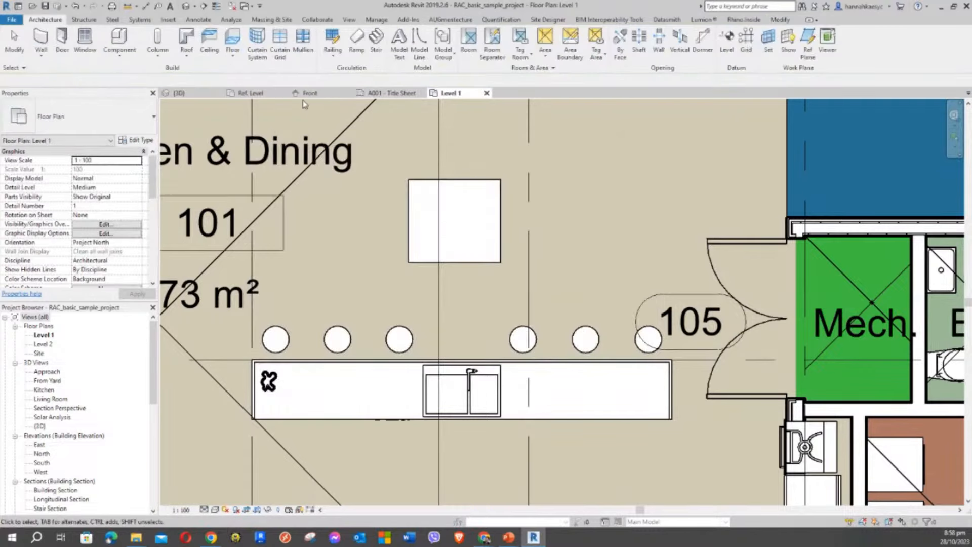
Switch to the BOX TUTORIAL family's 3D view to inspect the box
left_click(178, 94)
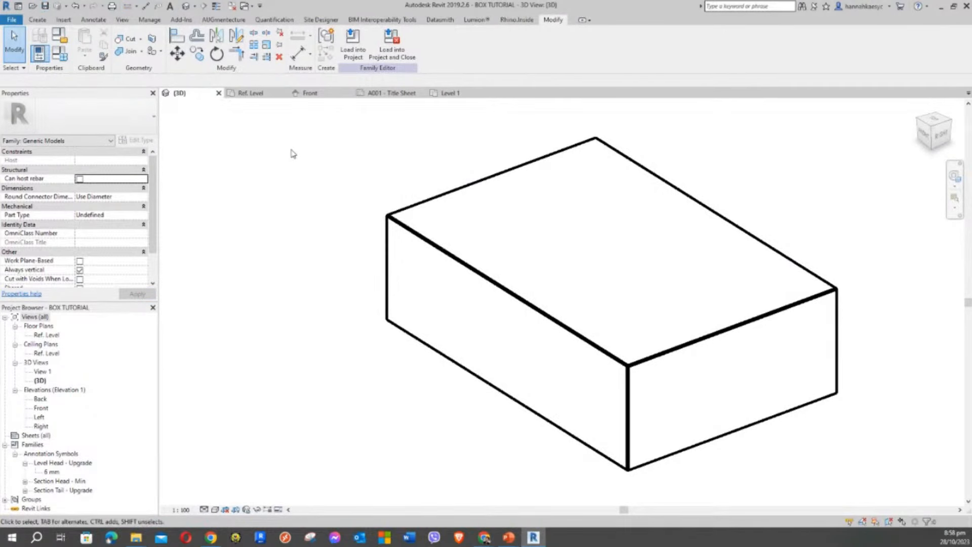
middle_click_drag(332, 210, 285, 193)
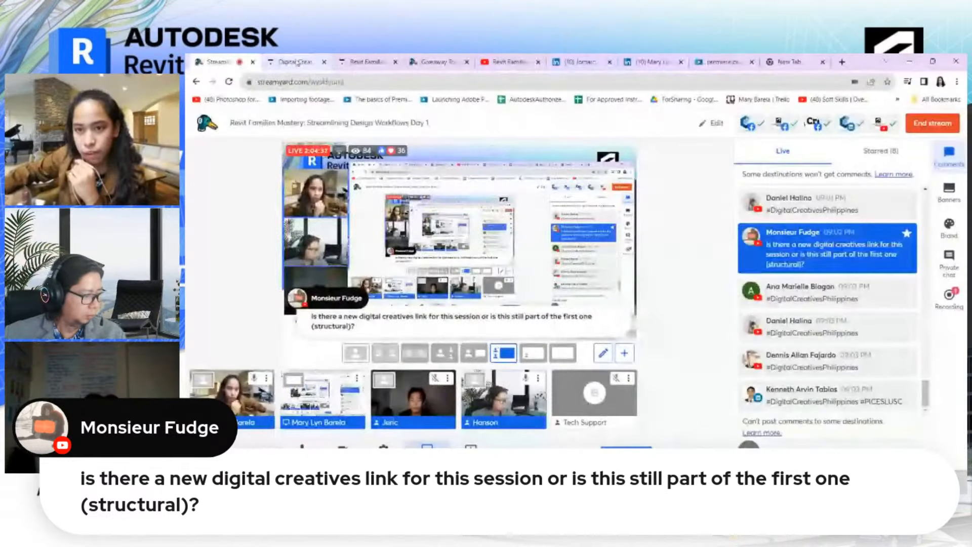
Switch to the Digital Creatives Learning site in the browser and examine the home page's course categories and What's New course cards
left_click(295, 62)
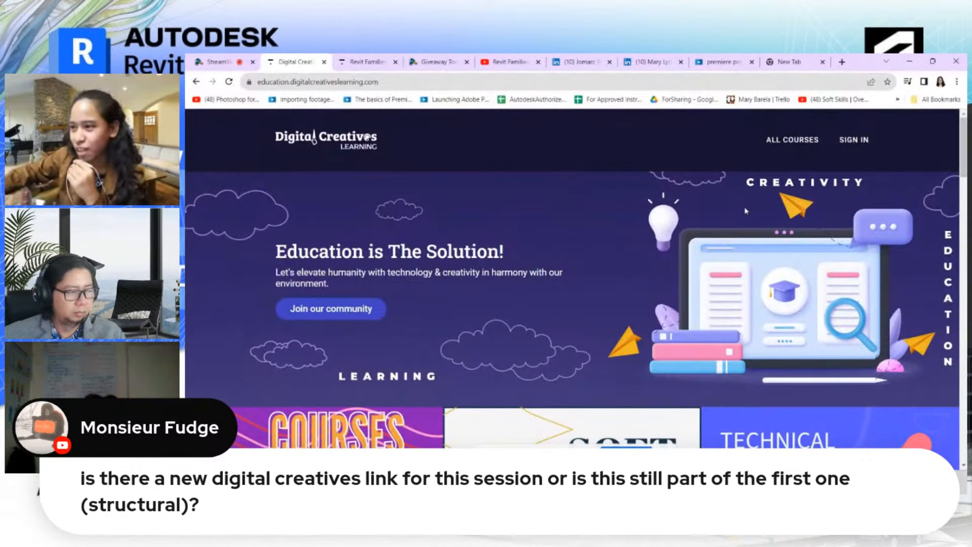
scroll(745, 210, "down", 2)
scroll(745, 210, "down", 3)
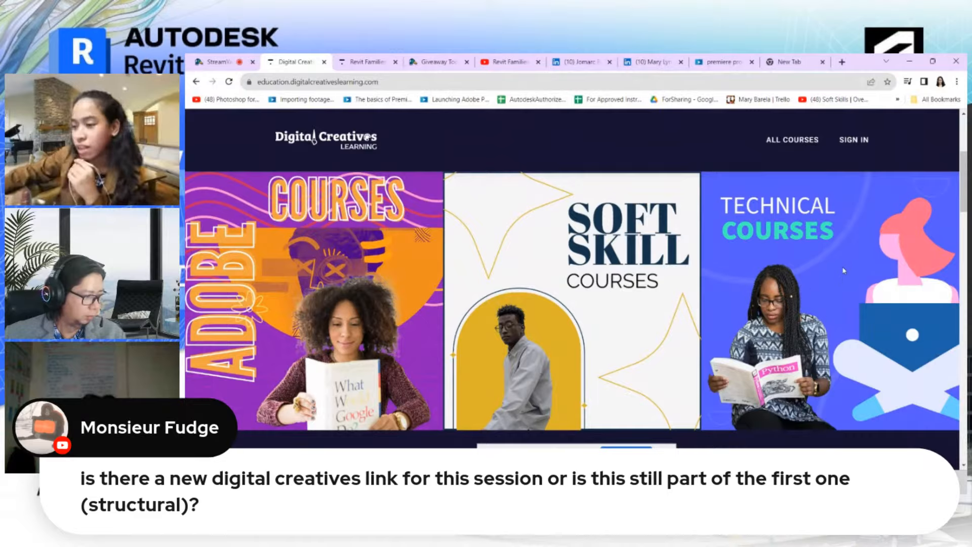
scroll(843, 271, "down", 12)
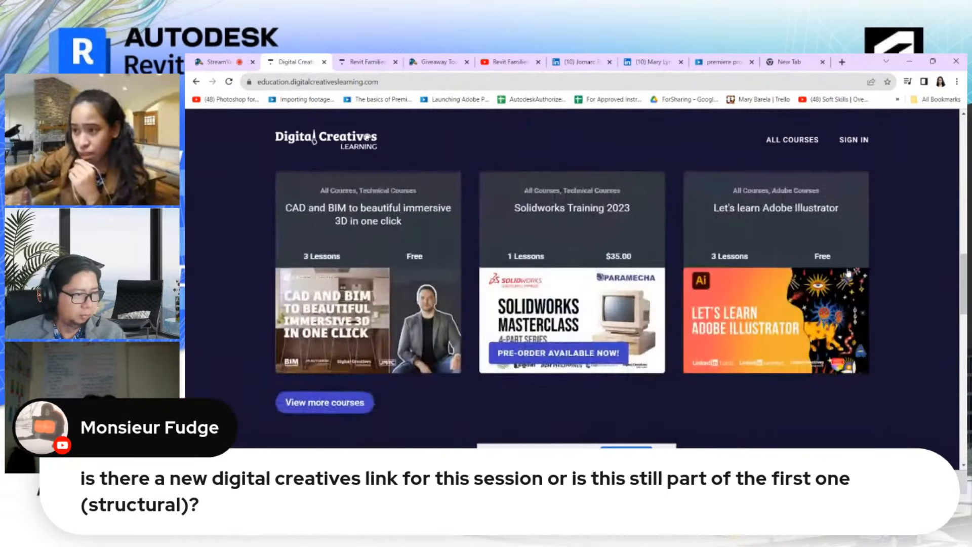
scroll(848, 273, "up", 10)
scroll(848, 271, "down", 4)
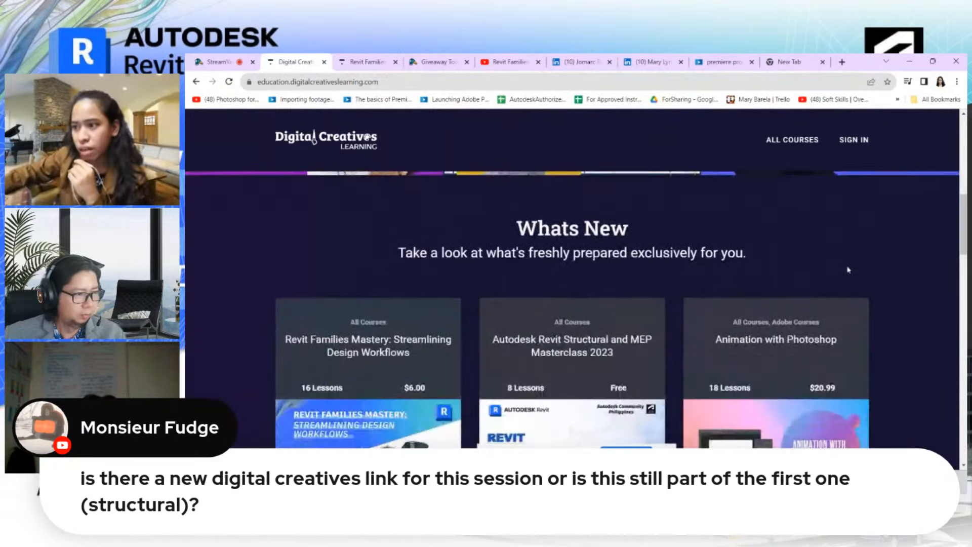
scroll(848, 270, "down", 4)
scroll(383, 297, "up", 3)
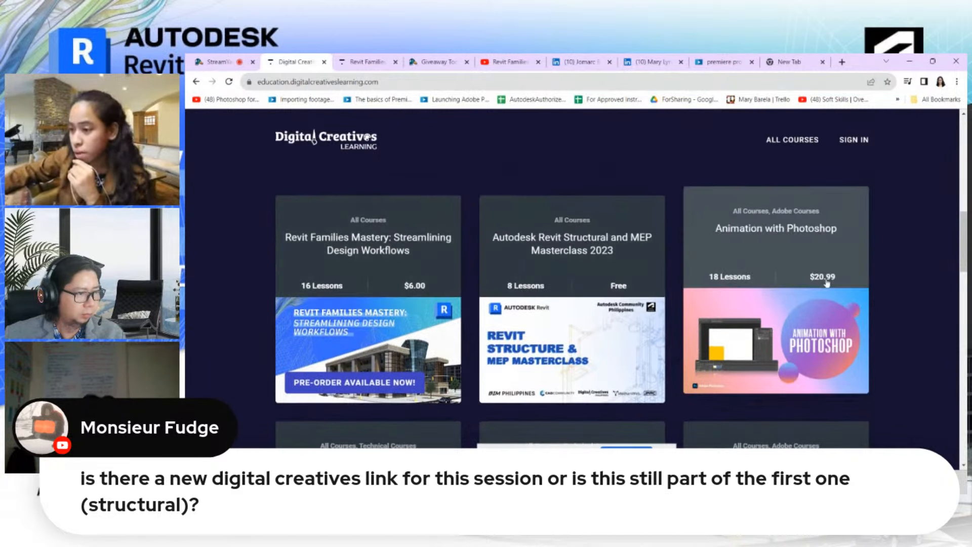
scroll(709, 329, "down", 4)
scroll(738, 379, "down", 3)
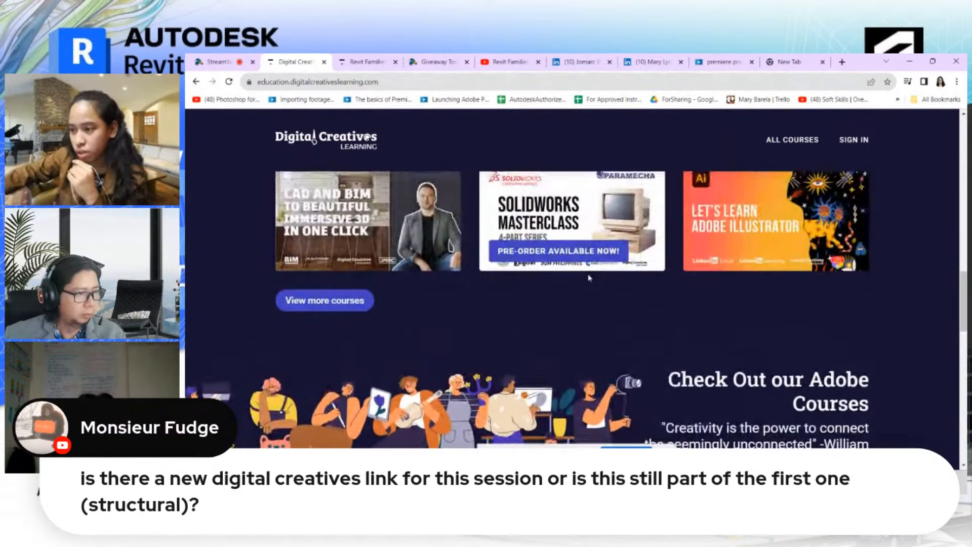
Open the Technical Courses collection and look through its course cards up to page 3
scroll(556, 293, "down", 5)
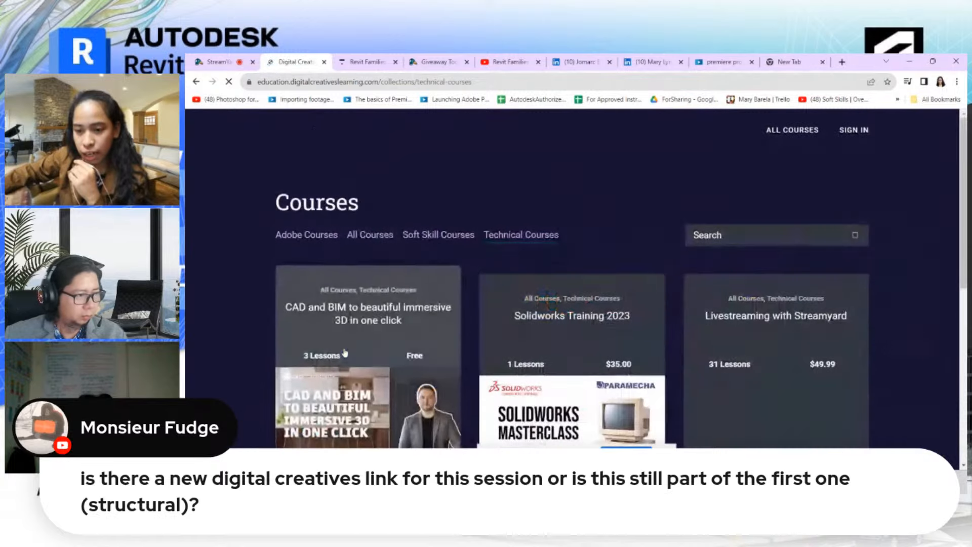
scroll(667, 287, "down", 3)
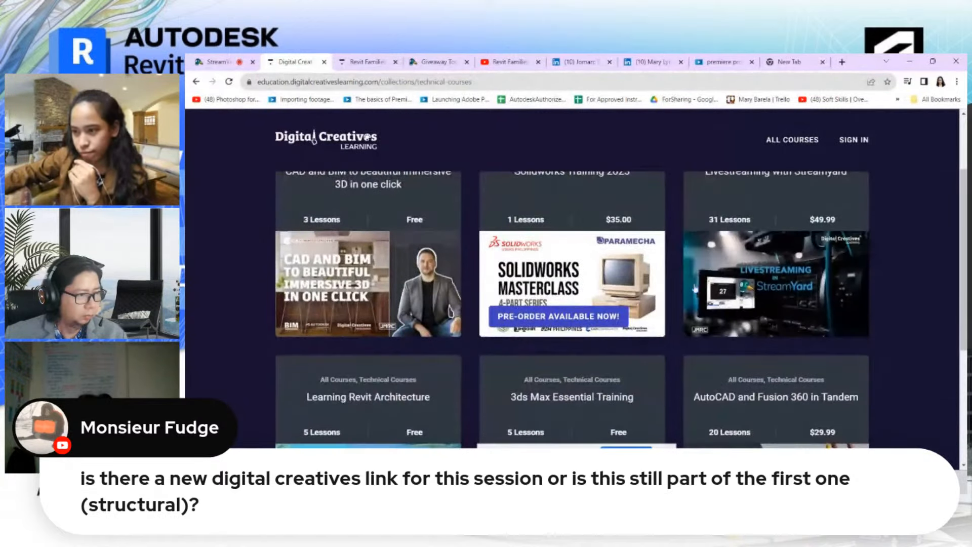
scroll(695, 288, "down", 4)
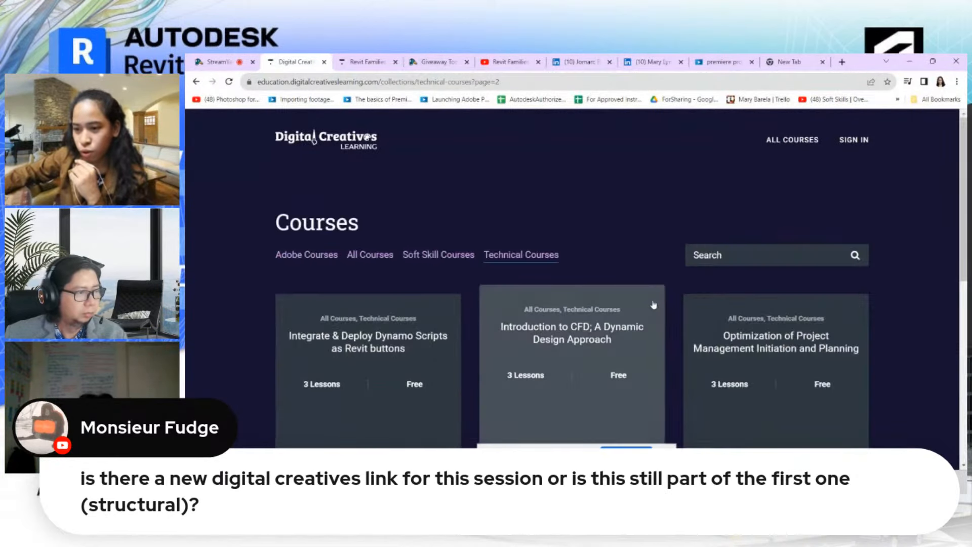
scroll(613, 297, "down", 3)
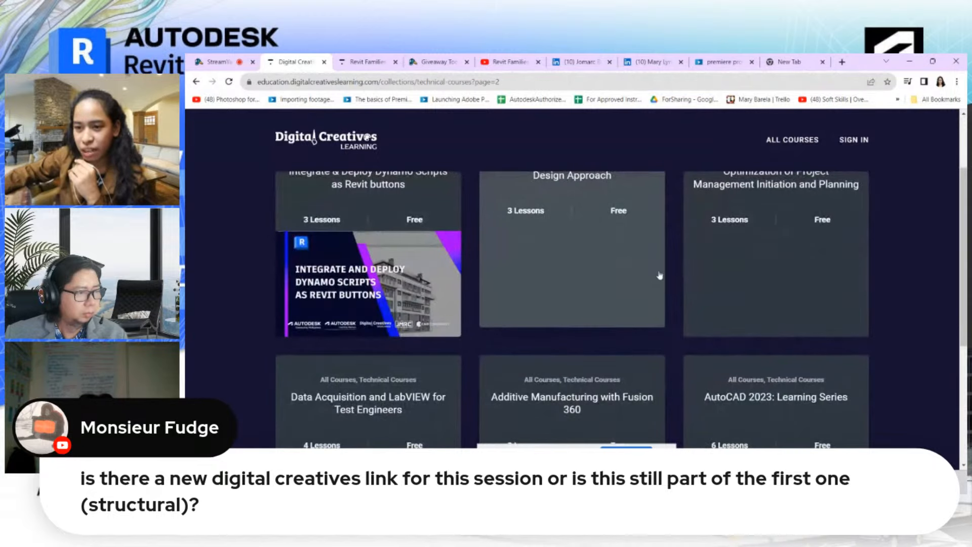
scroll(782, 271, "down", 4)
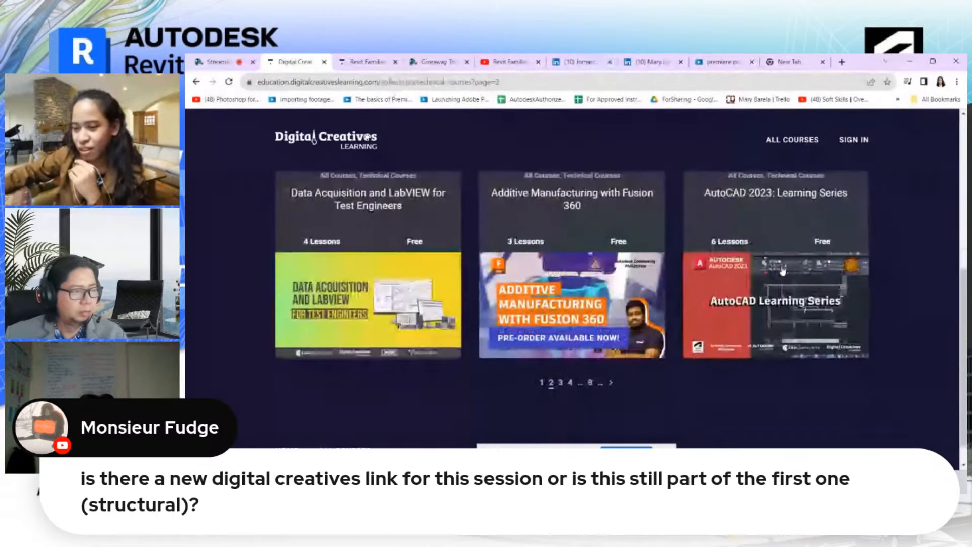
scroll(783, 272, "down", 1)
left_click(612, 355)
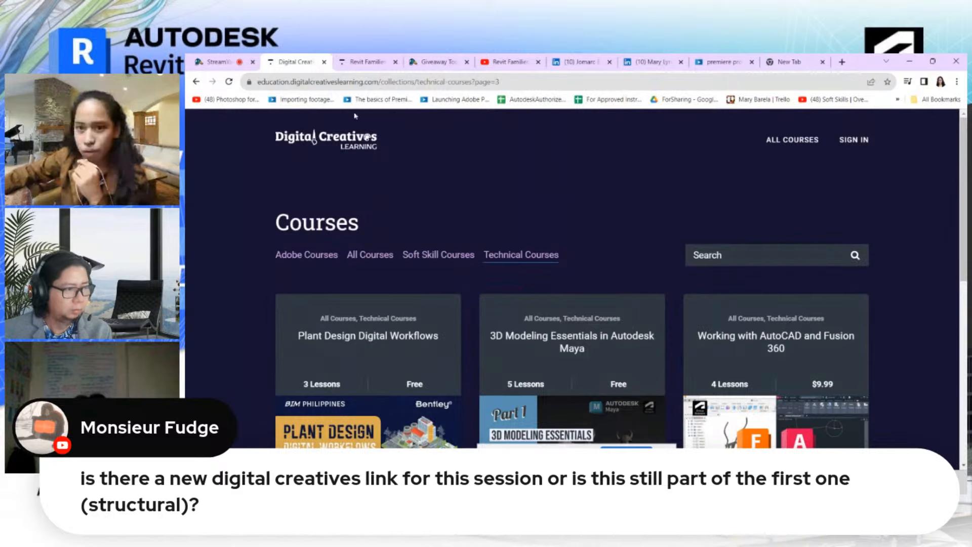
Return to the StreamYard studio and end the screen share of the browser
left_click(223, 62)
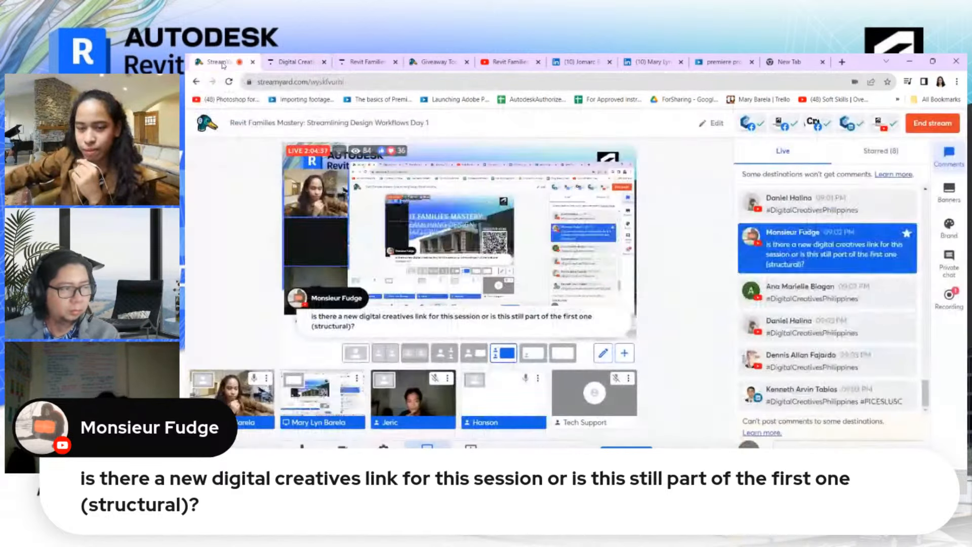
left_click(626, 452)
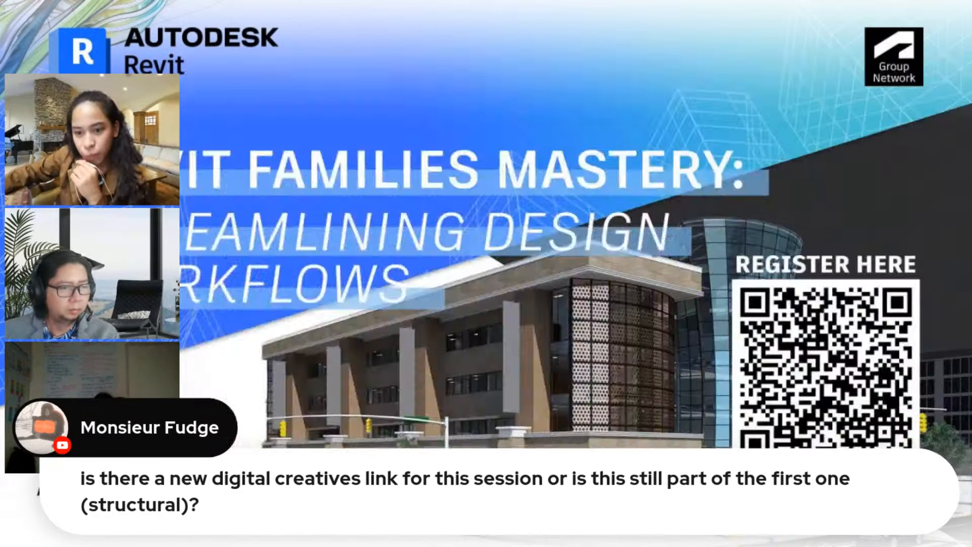
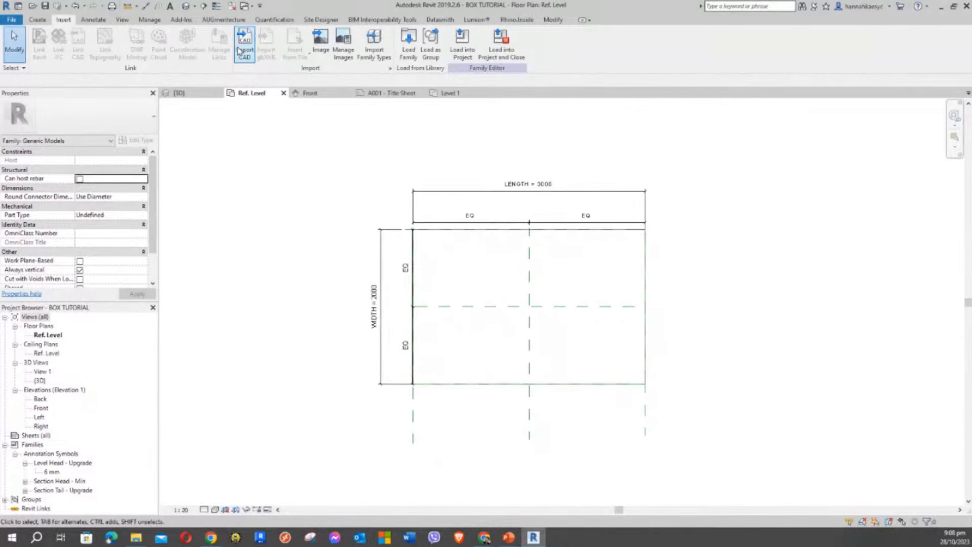
In the box family's Ref. Level plan, examine the file formats offered by Import CAD and close the dialog without importing
left_click(240, 51)
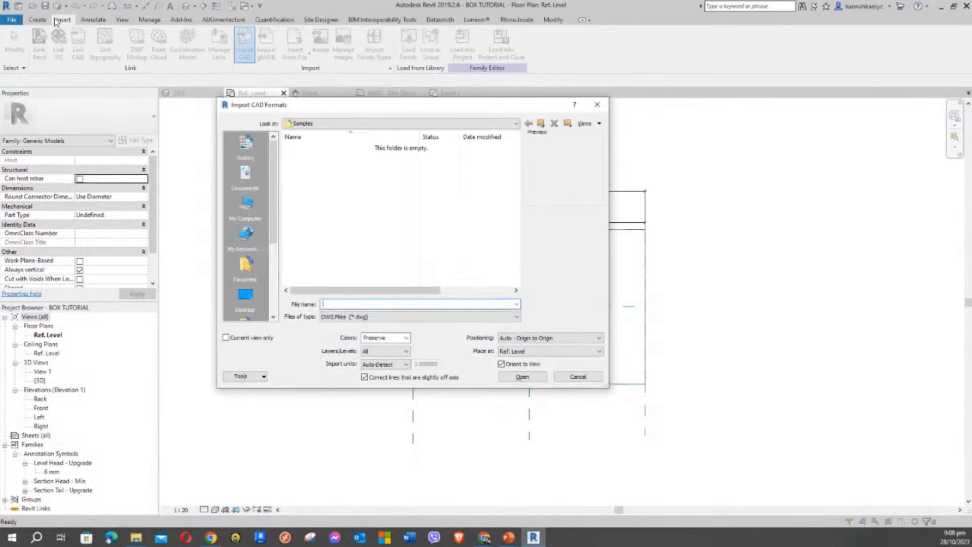
left_click(360, 318)
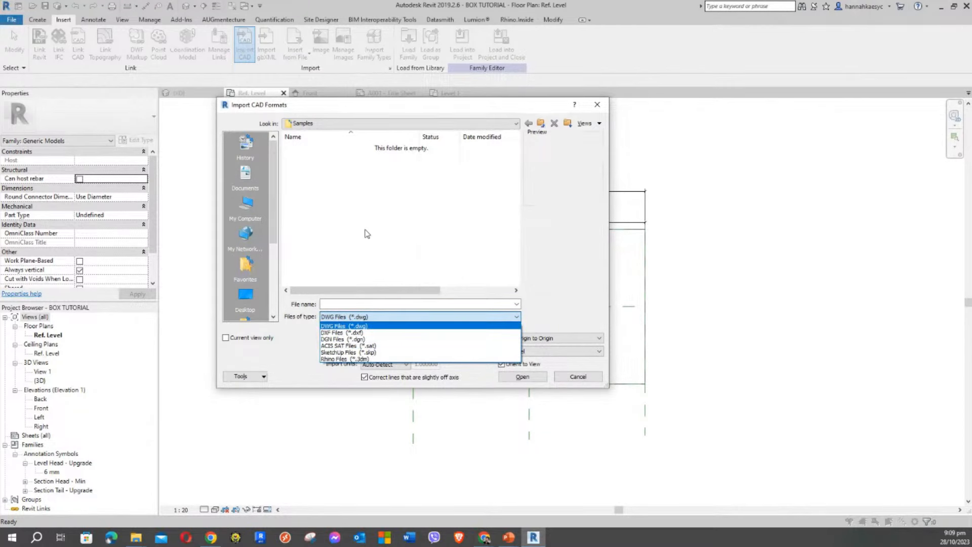
left_click(461, 202)
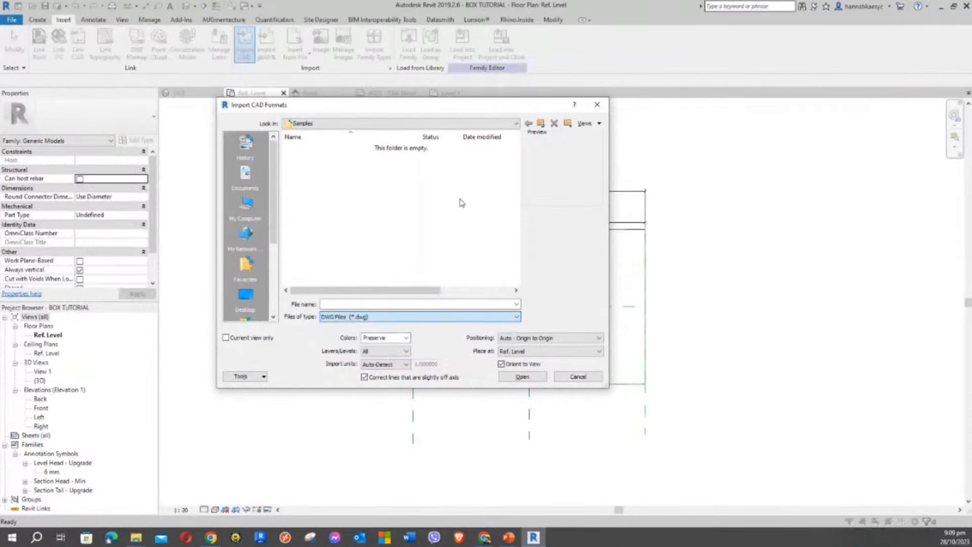
left_click(578, 377)
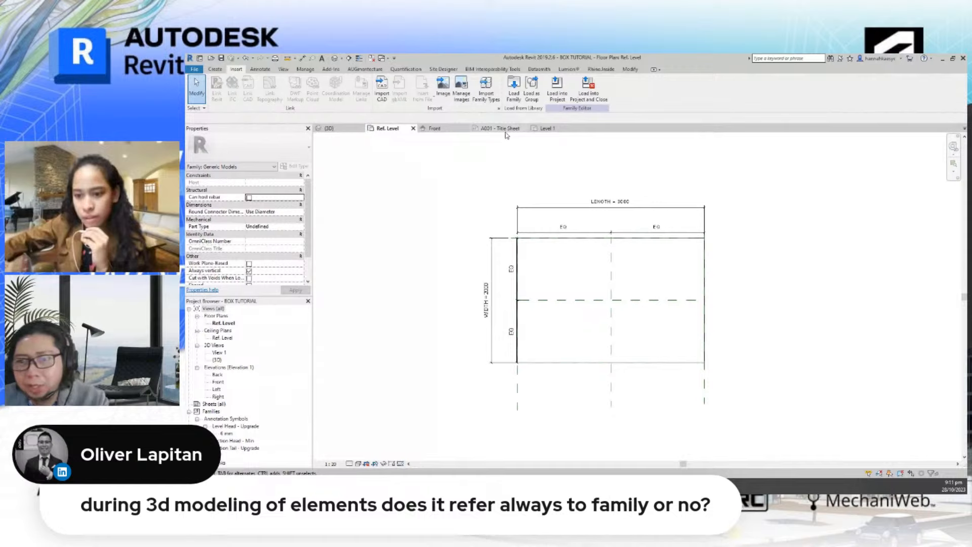
In the sample project's Level 1 plan, examine the file formats offered by Import CAD and close the dialog without importing
left_click(546, 129)
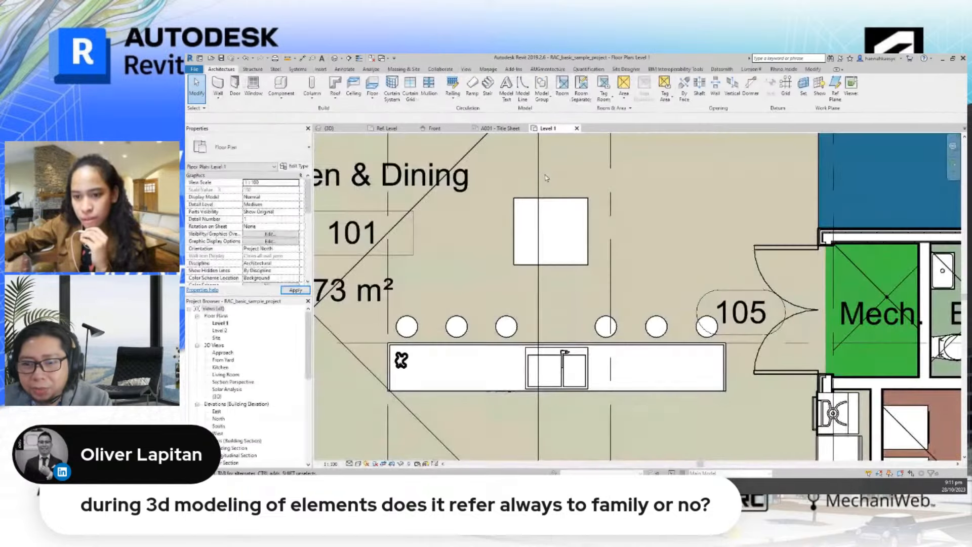
scroll(572, 207, "down", 4)
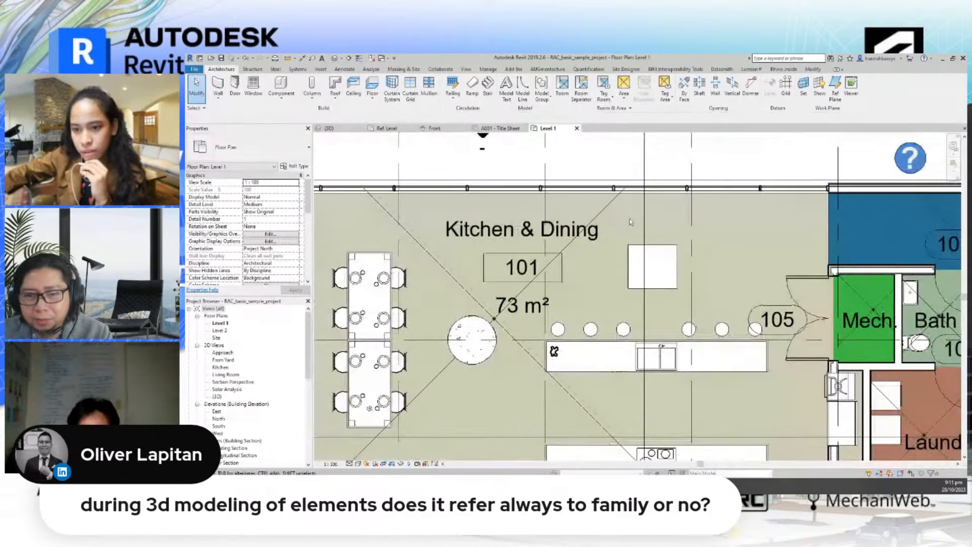
middle_click_drag(571, 201, 597, 171)
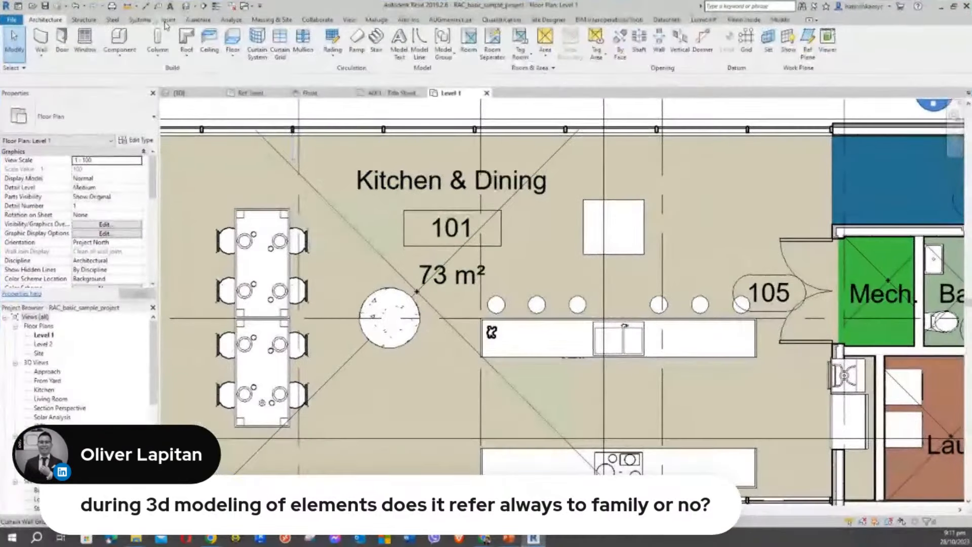
left_click(167, 22)
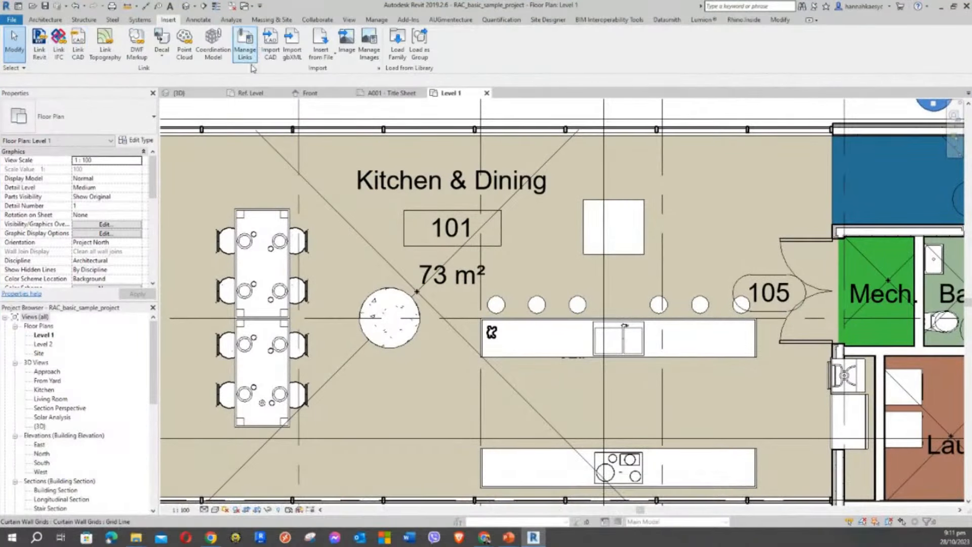
left_click(272, 49)
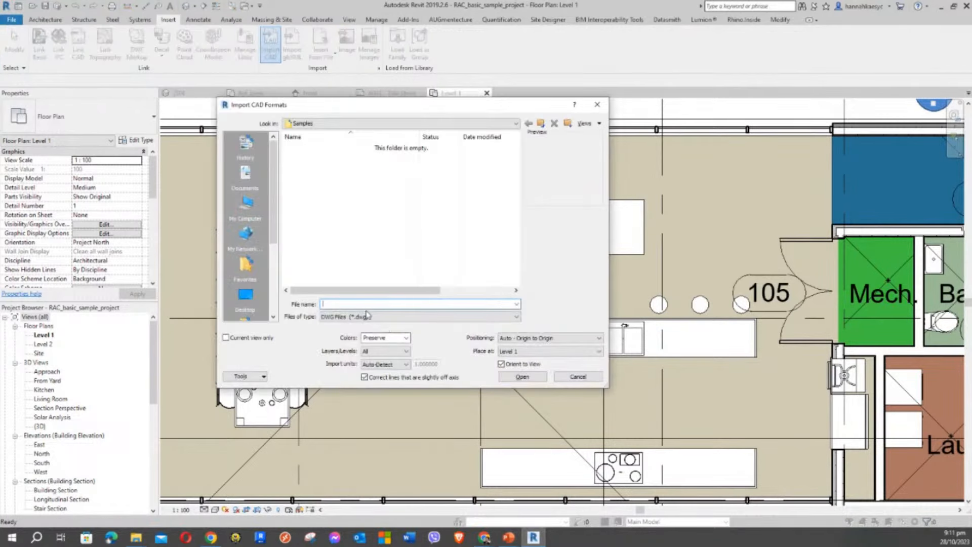
left_click(398, 318)
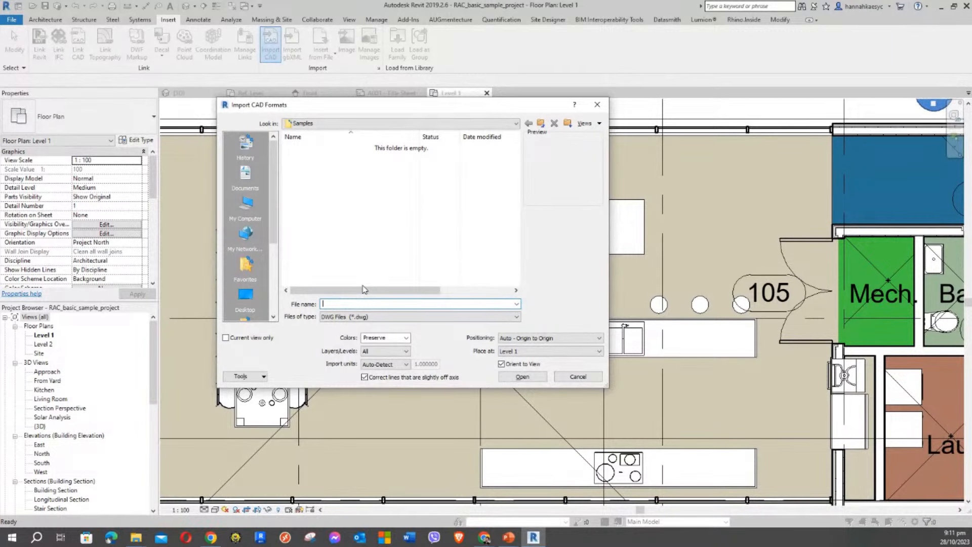
left_click(577, 376)
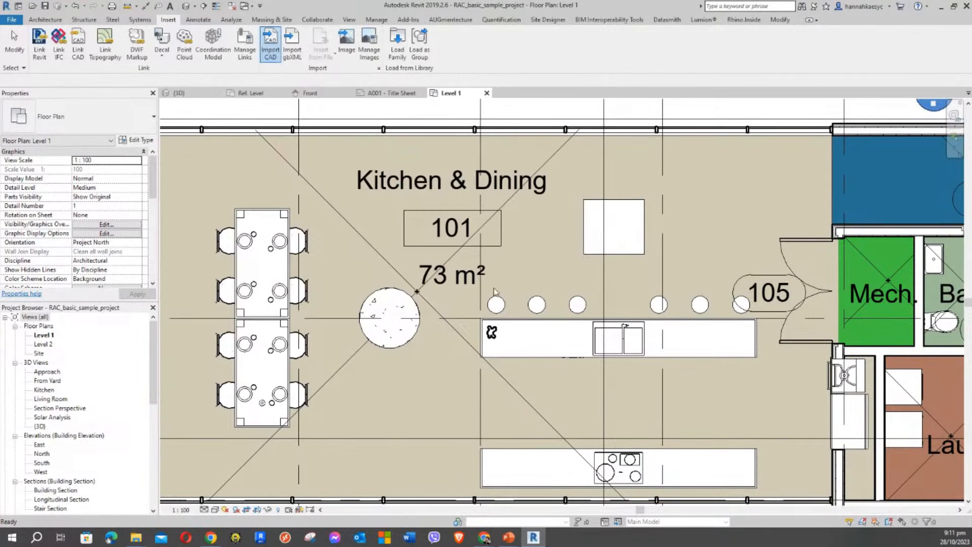
Select a dining chair at the Kitchen & Dining table and look through the furniture types available for it
middle_click_drag(347, 157, 365, 162)
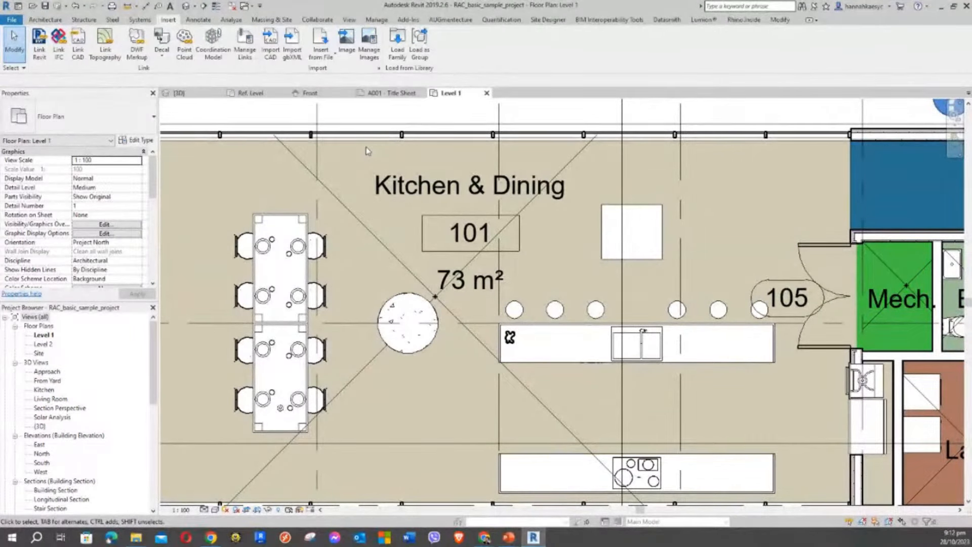
middle_click_drag(366, 160, 395, 170)
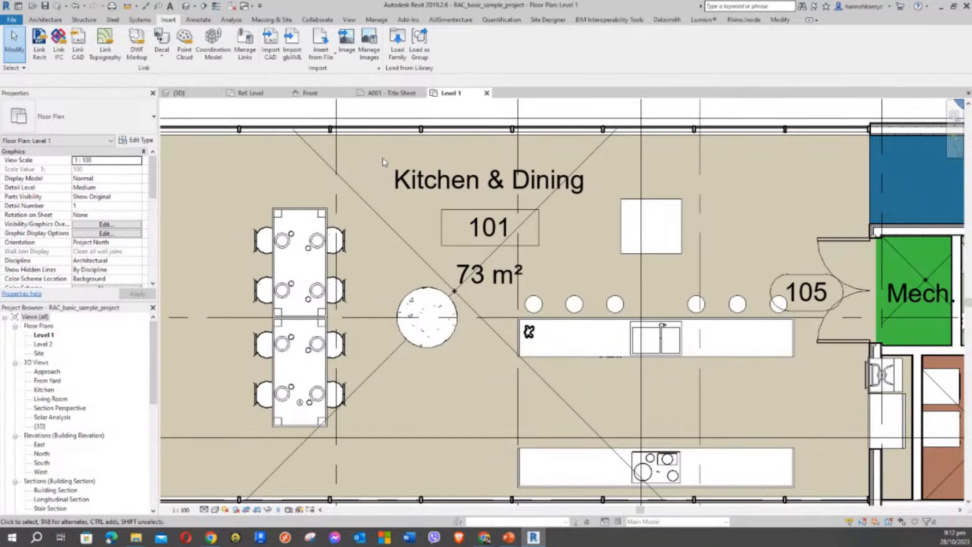
left_click(348, 239)
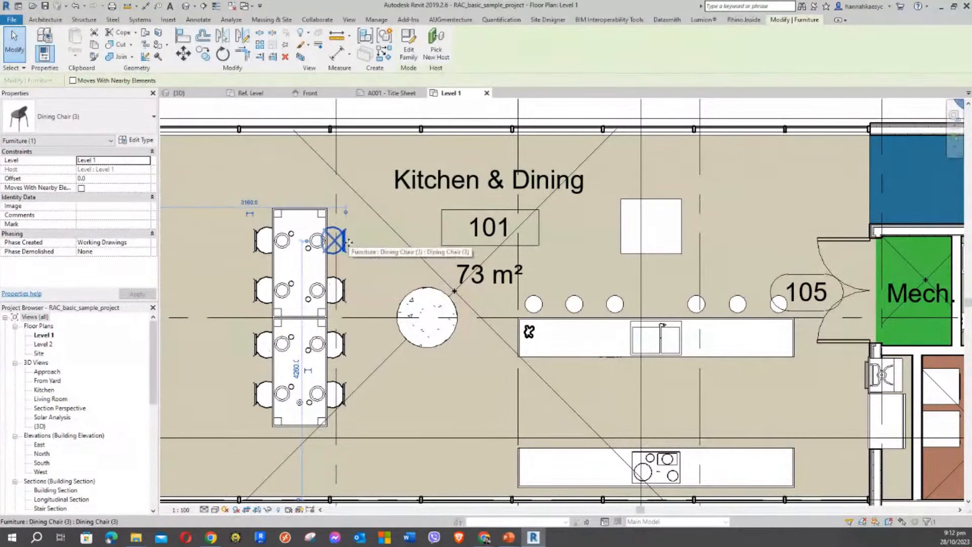
middle_click_drag(355, 294, 368, 282)
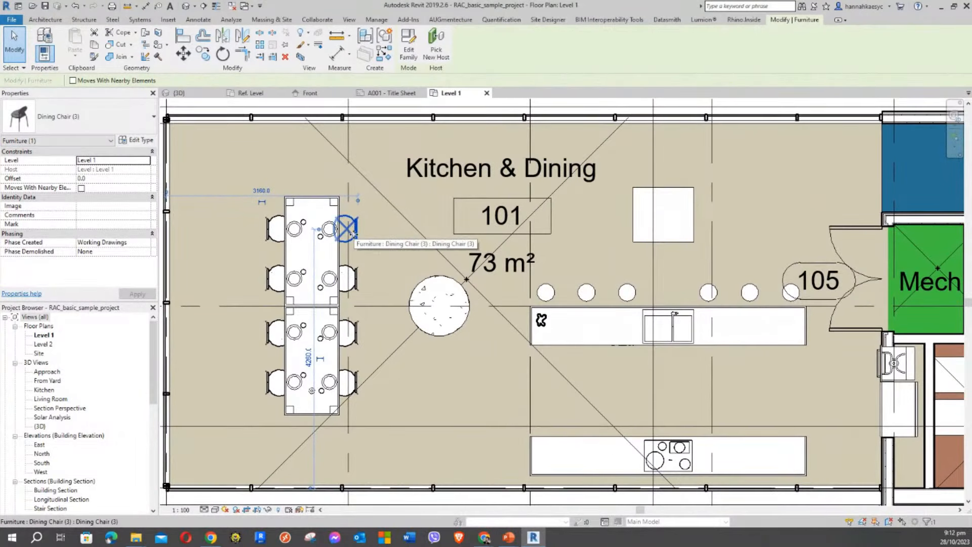
left_click(91, 114)
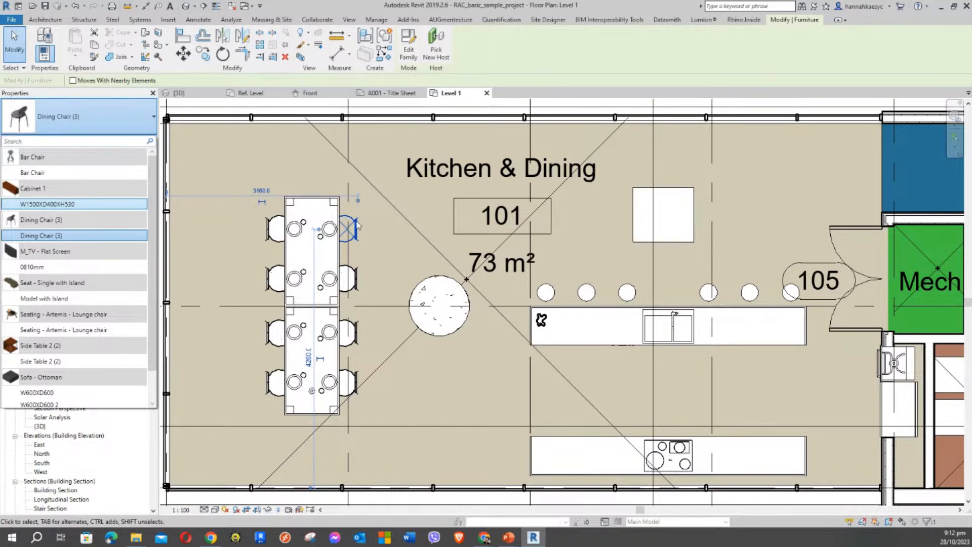
Open the Dining Chair (3) family in the family editor and inspect its seat and backrest extrusions
left_click(356, 234)
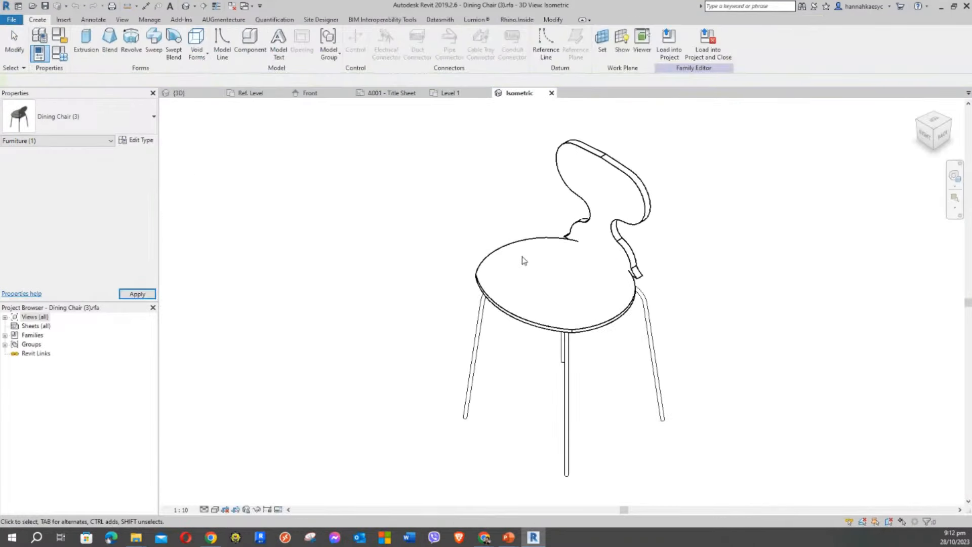
left_click(505, 256)
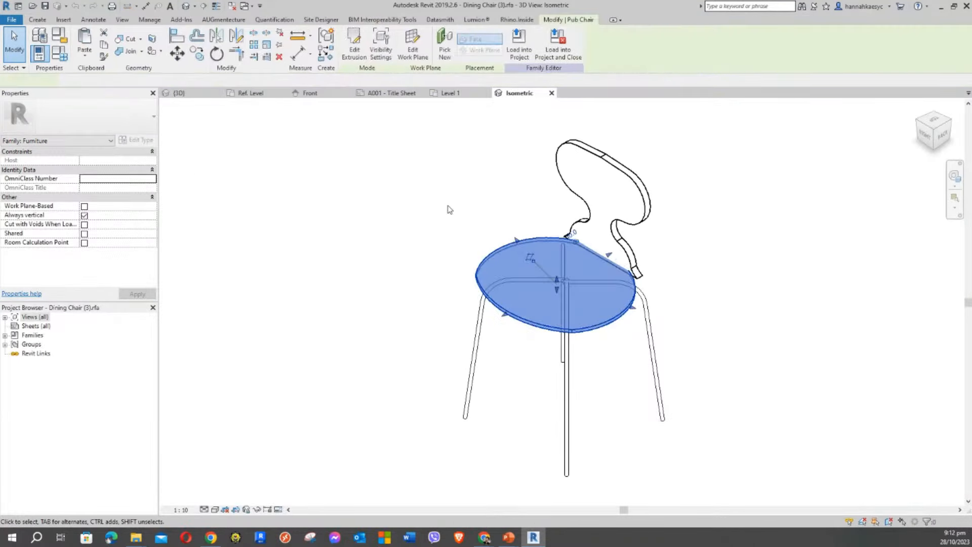
left_click(441, 201)
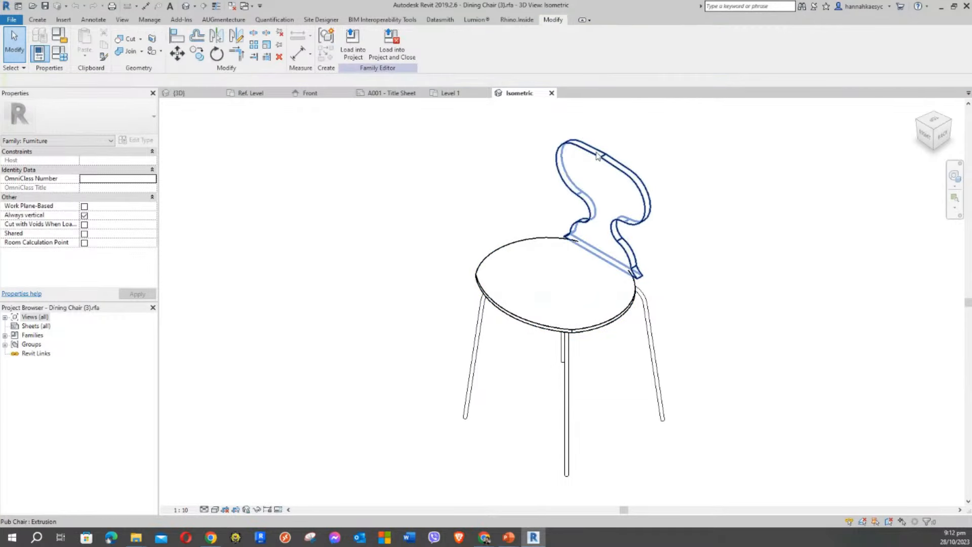
middle_click_drag(472, 217, 420, 204)
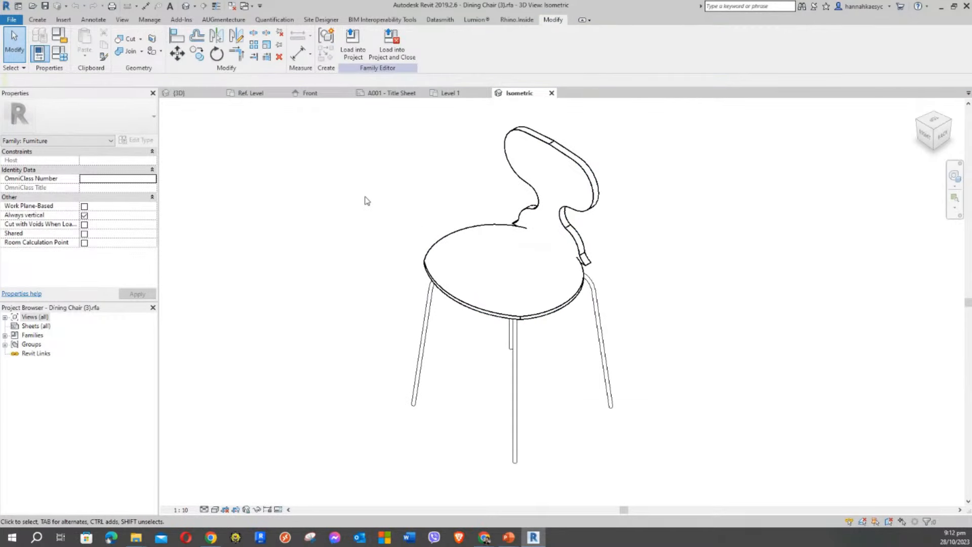
In the project's Approach 3D view, inspect the M_Wind Power Generator family and close it, then check the Lombardy Poplar tree
left_click(377, 95)
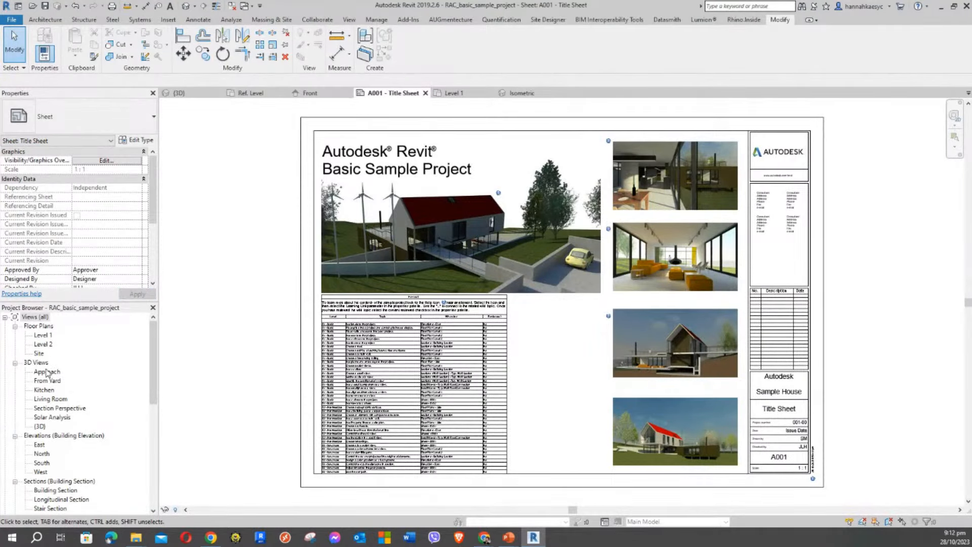
double_click(47, 372)
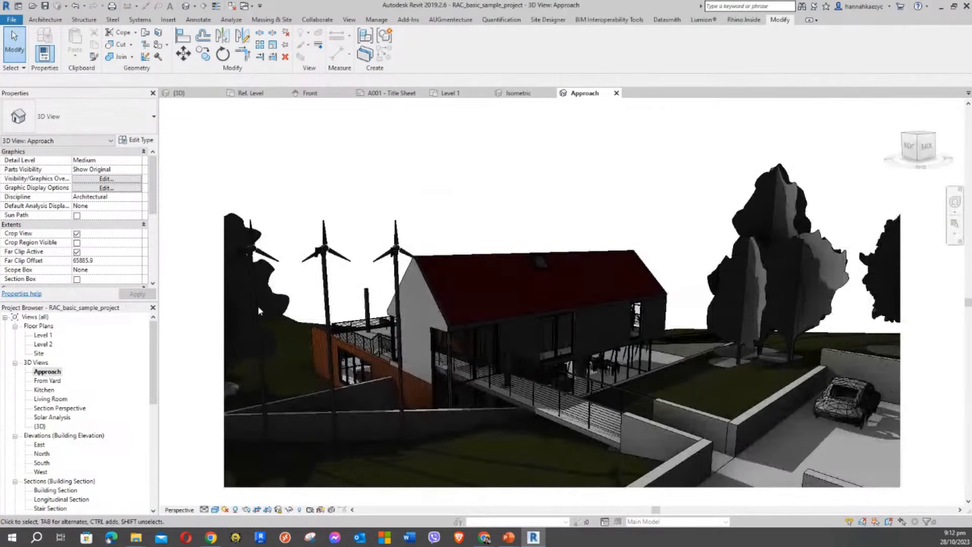
left_click(397, 252)
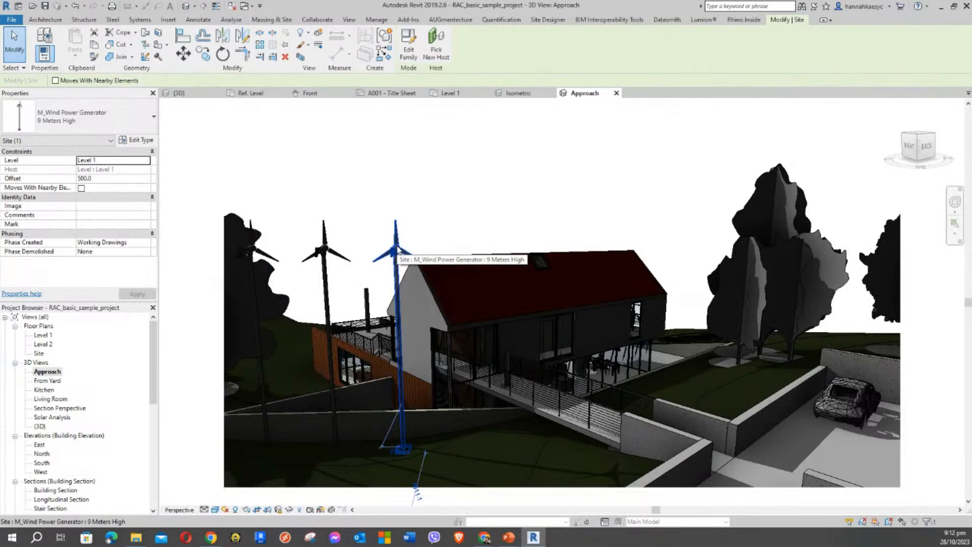
left_click(408, 51)
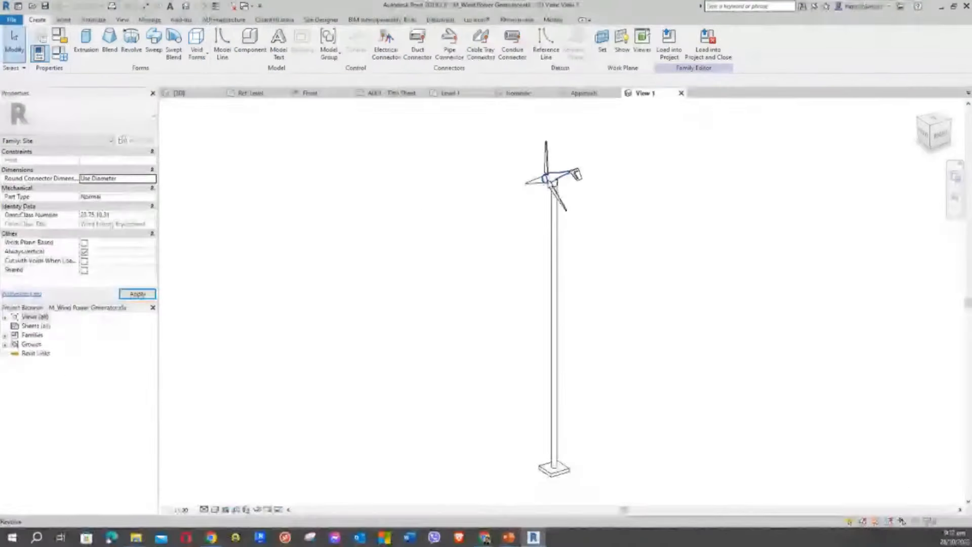
left_click(682, 93)
left_click(509, 274)
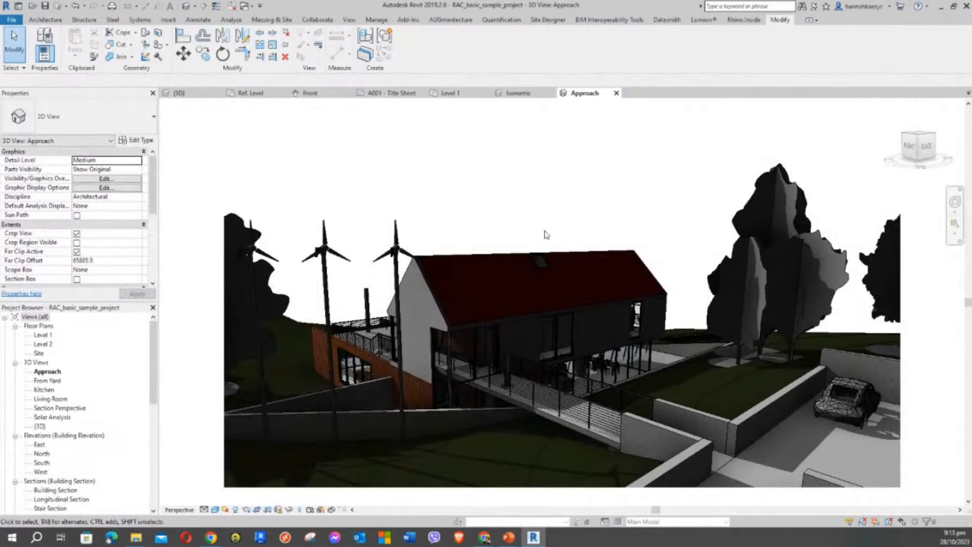
left_click(734, 218)
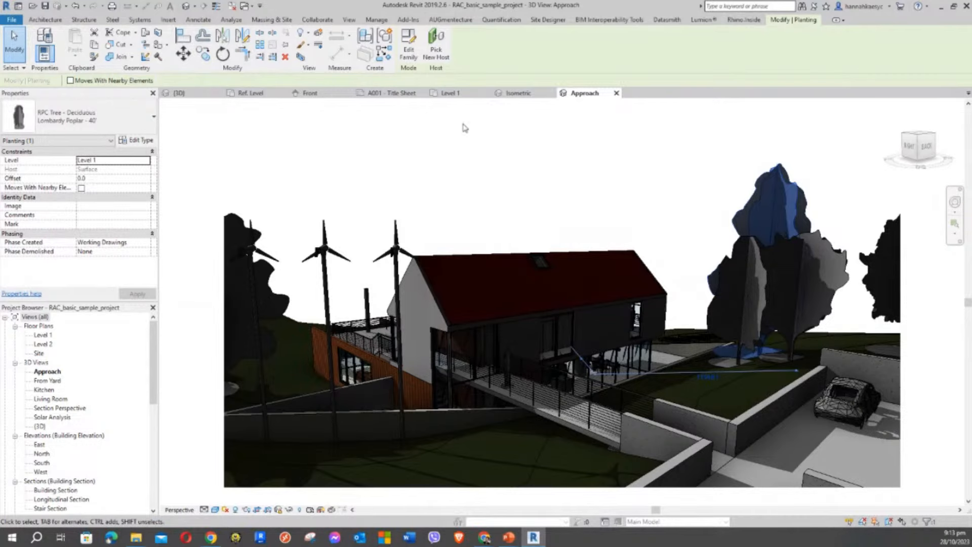
Return to the box family's Ref. Level plan after glancing at the chair's Isometric view and the box's Front elevation
left_click(514, 95)
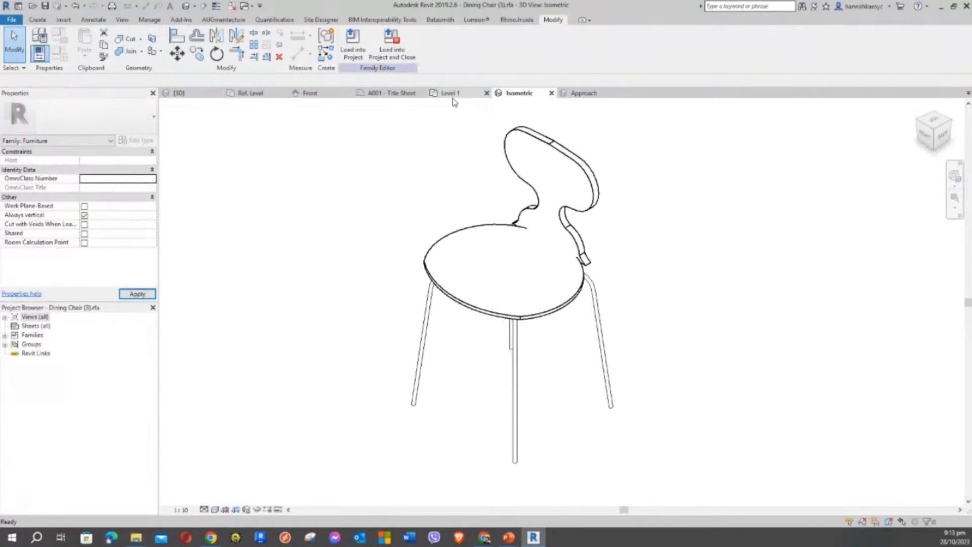
left_click(314, 95)
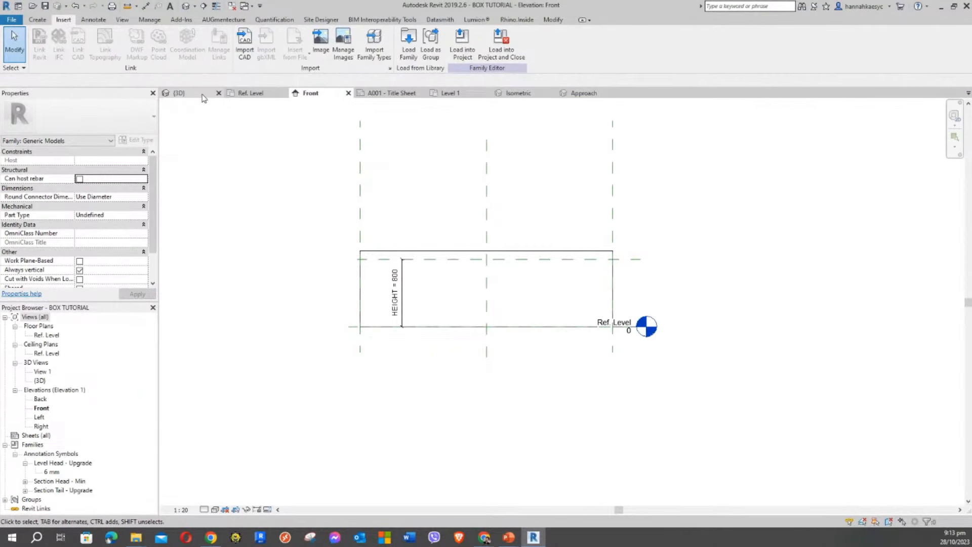
left_click(244, 94)
middle_click_drag(355, 205, 355, 213)
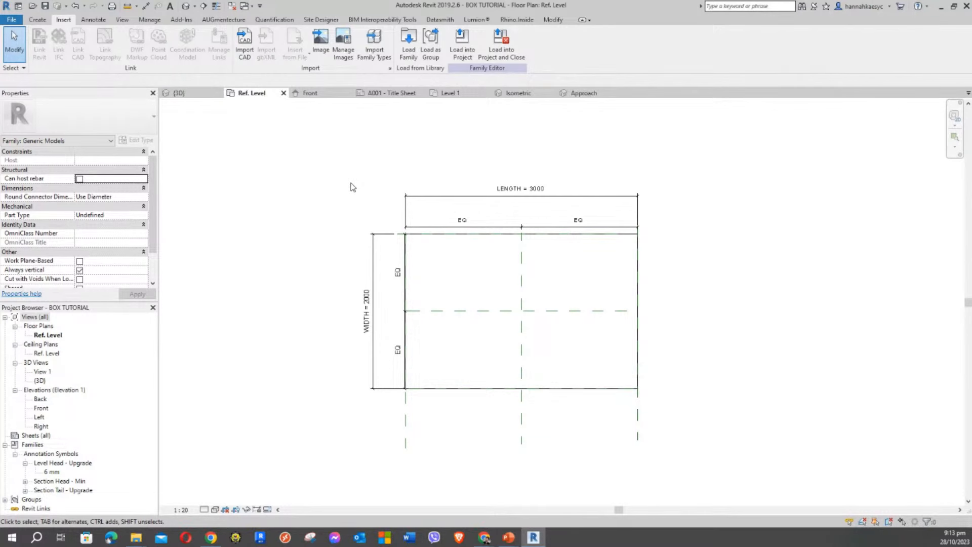
middle_click_drag(316, 203, 325, 204)
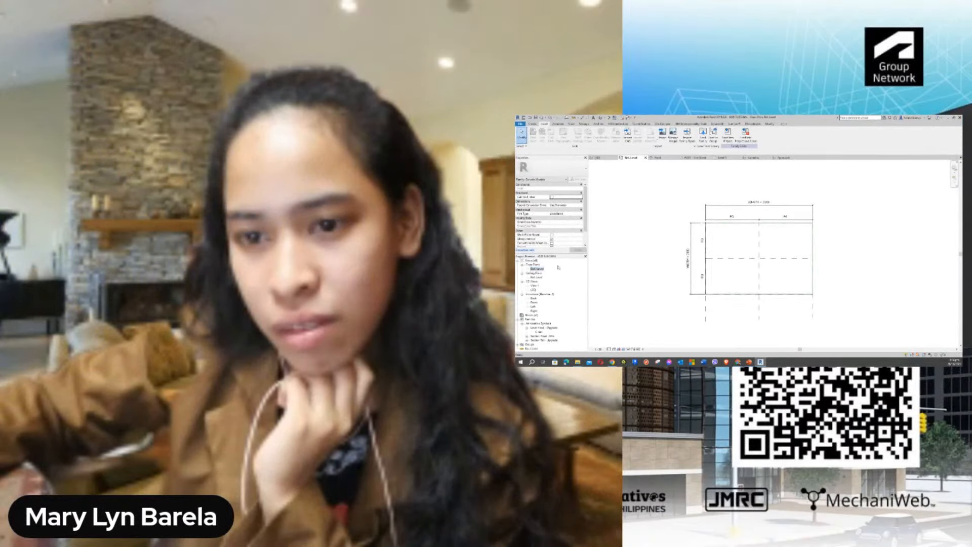
middle_click_drag(659, 207, 659, 229)
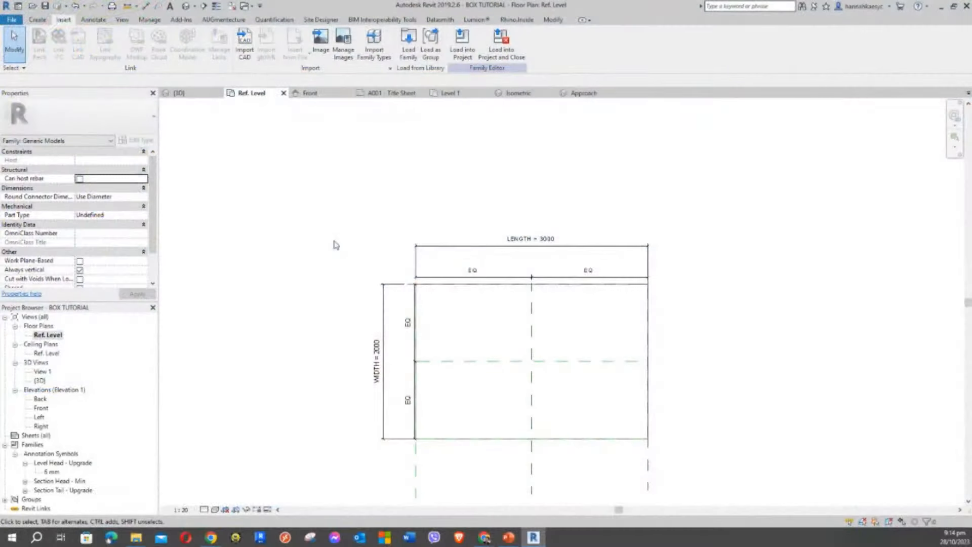
mouse_move(304, 258)
middle_mouse_down()
mouse_move(319, 252)
mouse_move(299, 217)
mouse_move(301, 289)
middle_mouse_up()
scroll(297, 228, "up", 1)
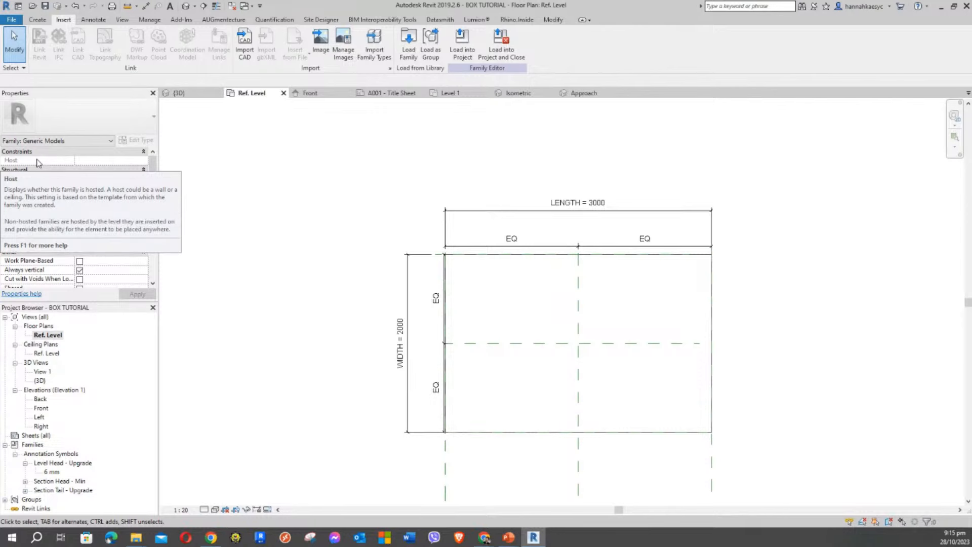
left_click(48, 335)
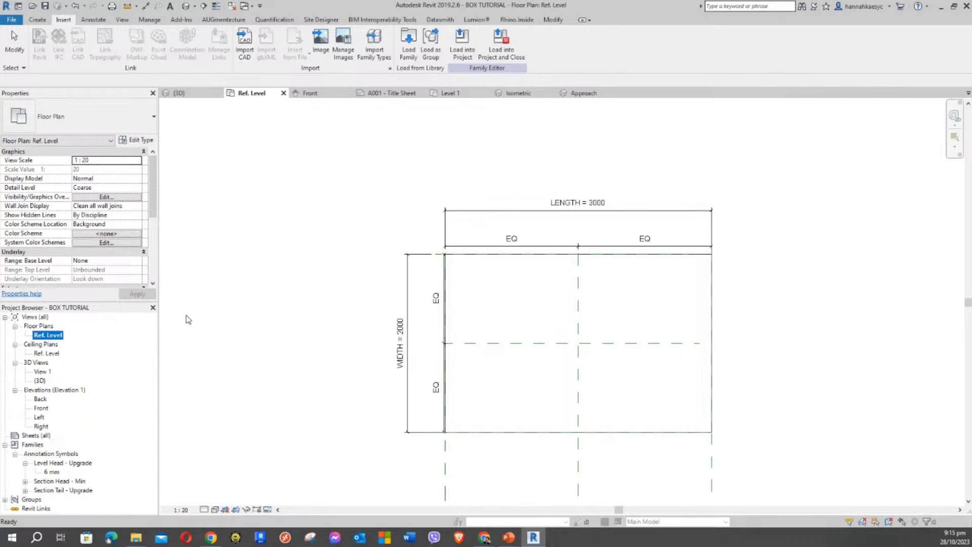
left_click(336, 283)
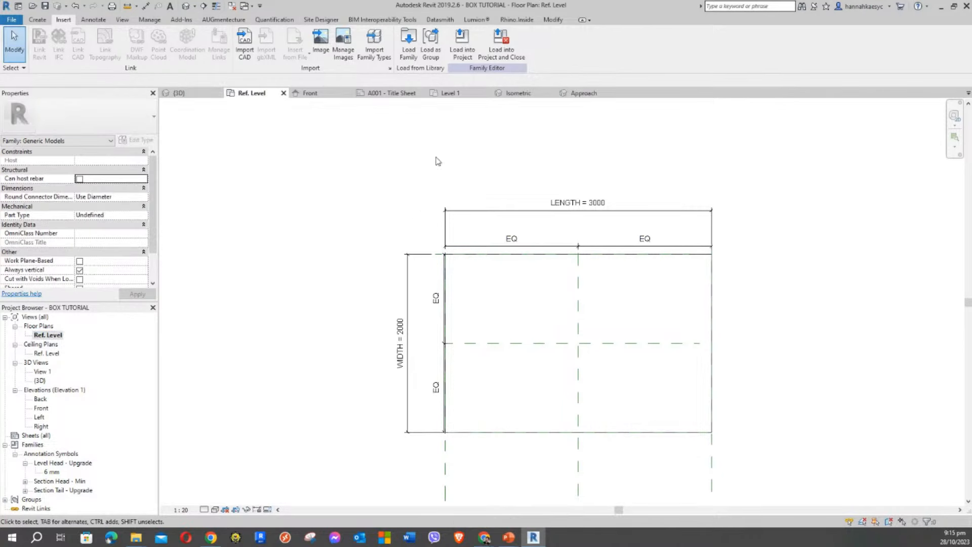
Load the BOX TUTORIAL family into RAC_basic_sample_project.rvt only, leaving out the Dining Chair (3) family
left_click(464, 49)
left_click(449, 223)
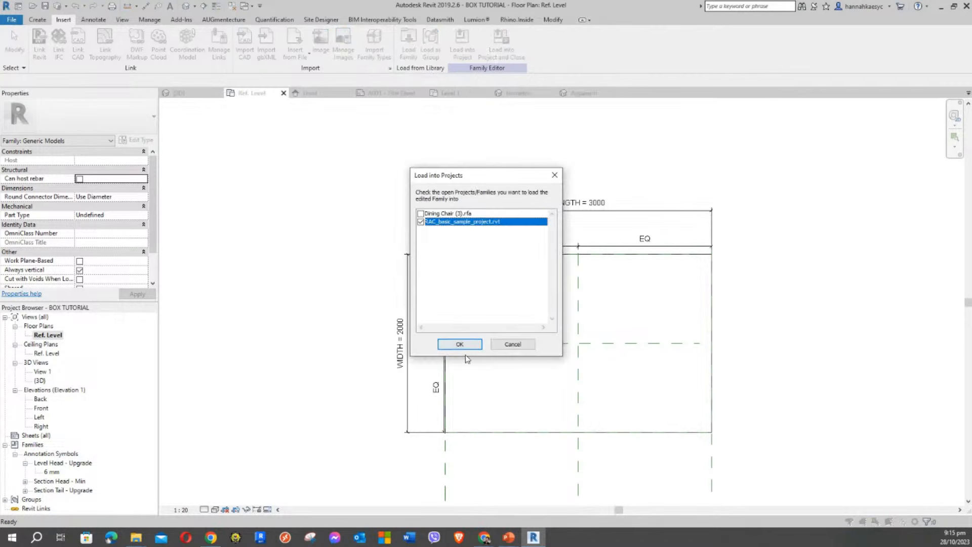
left_click(459, 344)
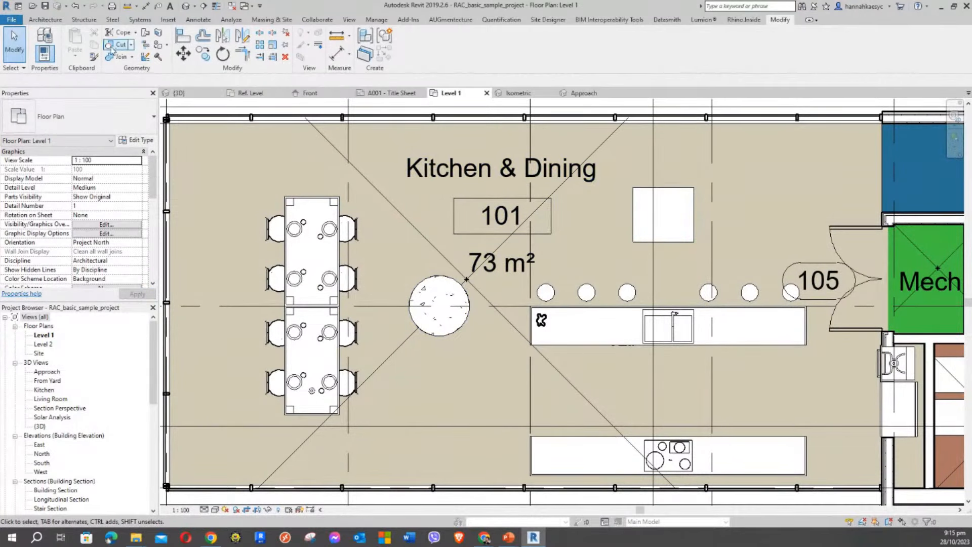
Start placing a BOX TUTORIAL component of type BOX1 in the Level 1 plan and examine its Level constraint
left_click(62, 20)
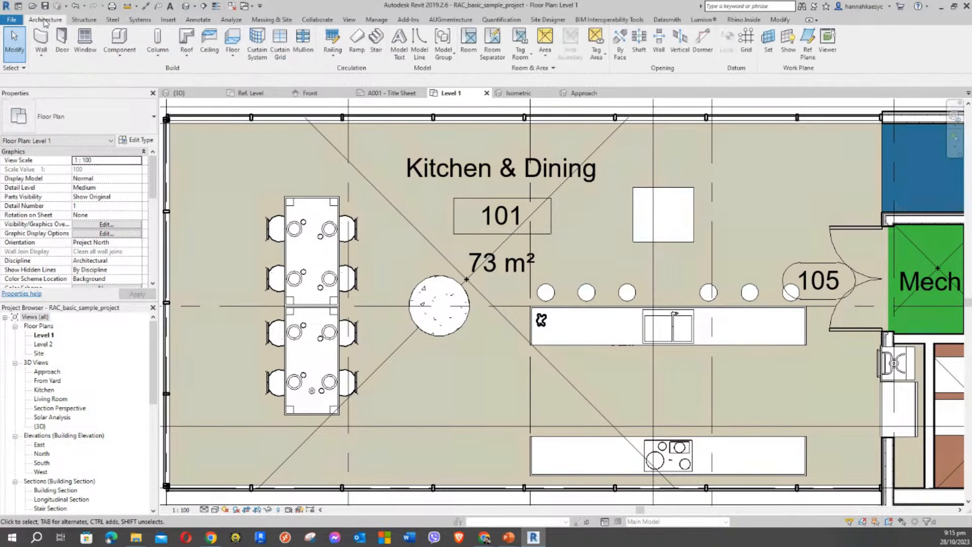
left_click(108, 41)
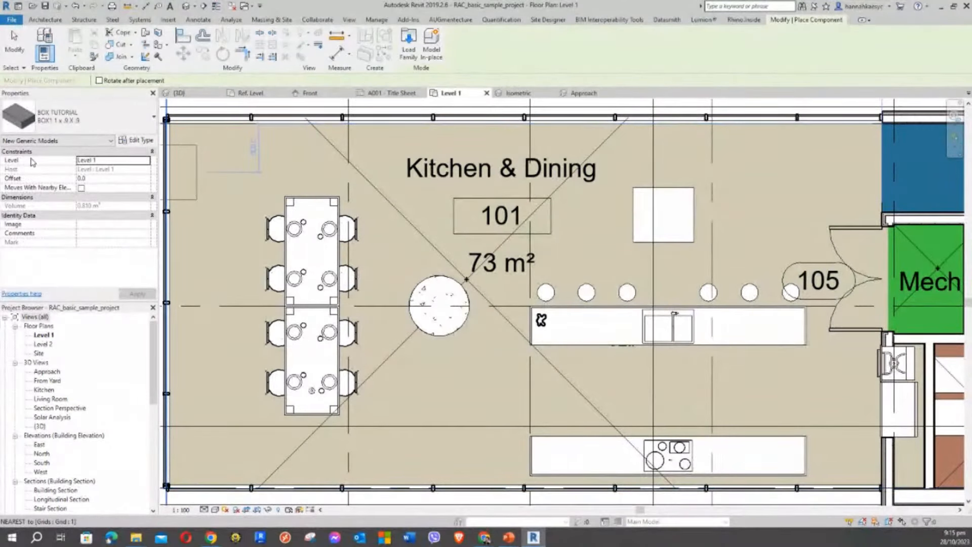
left_click(117, 162)
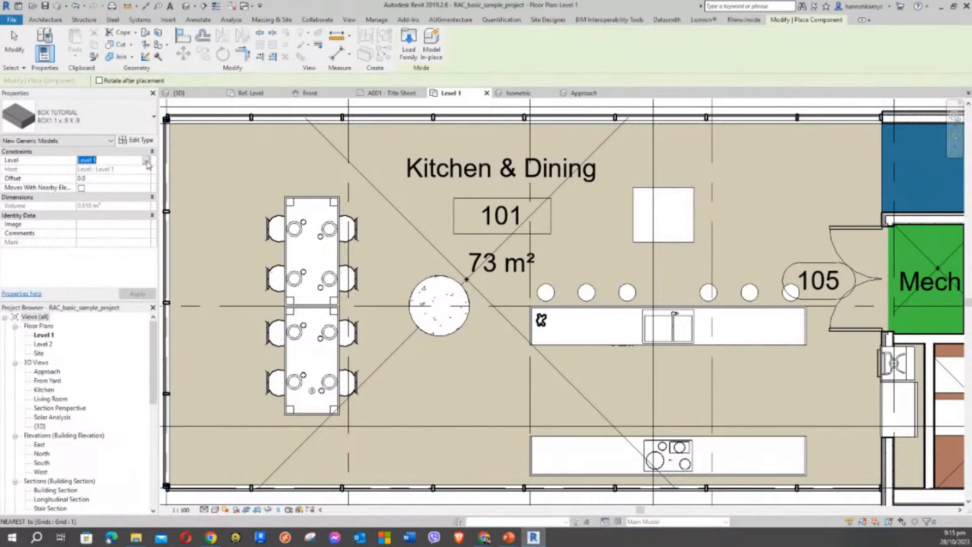
left_click(146, 161)
left_click(116, 161)
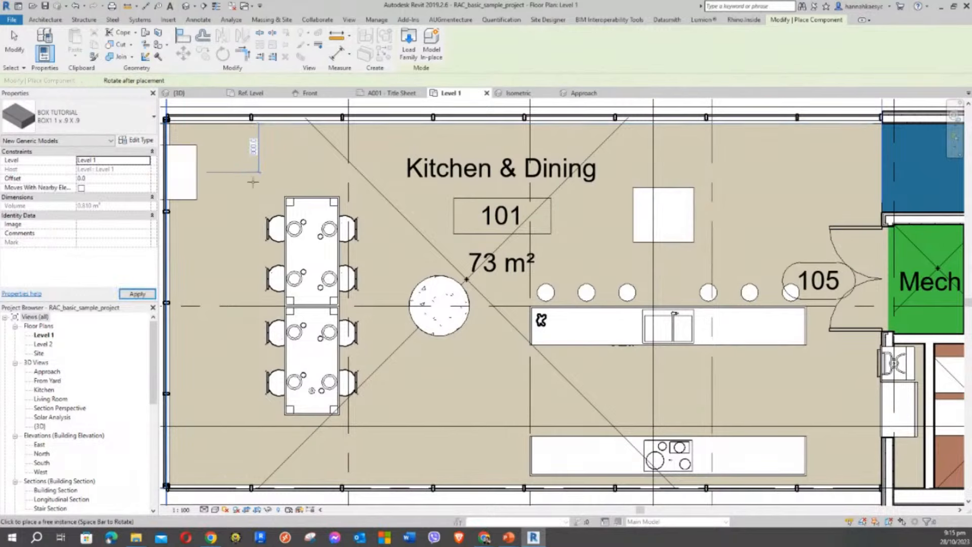
Preview the level-based box at free locations inside and outside the Kitchen & Dining room, leaving it unplaced
scroll(222, 390, "down", 2)
middle_click_drag(231, 236, 262, 171)
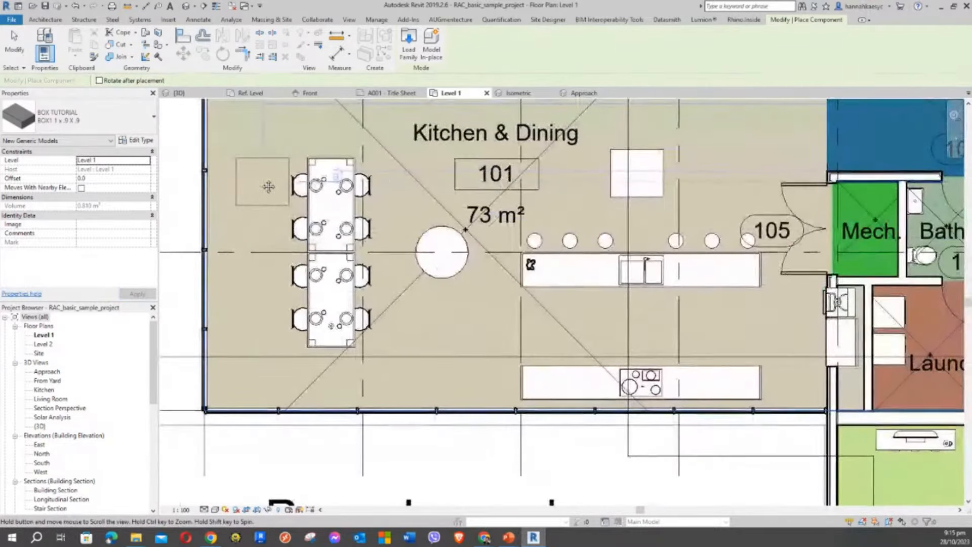
scroll(248, 292, "down", 2)
middle_click_drag(252, 290, 362, 283)
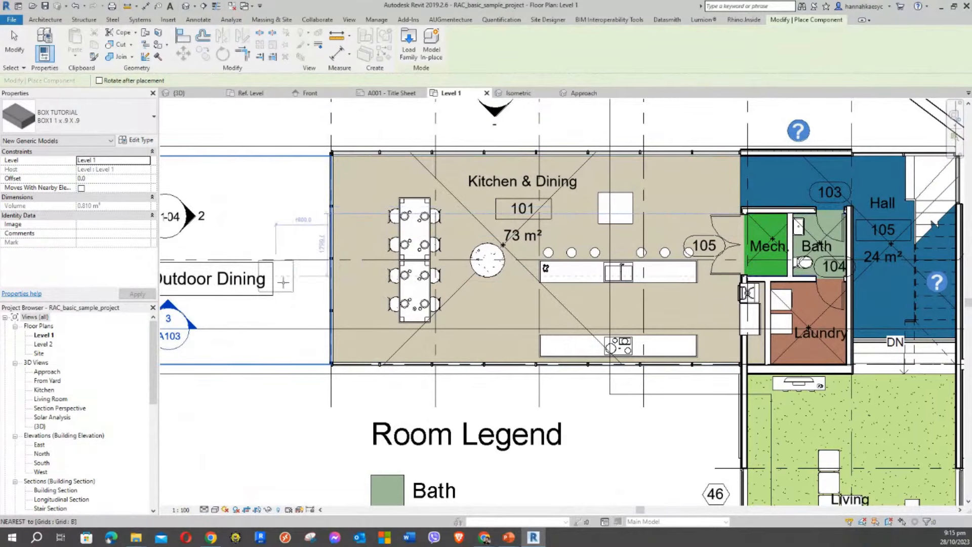
scroll(285, 325, "down", 2)
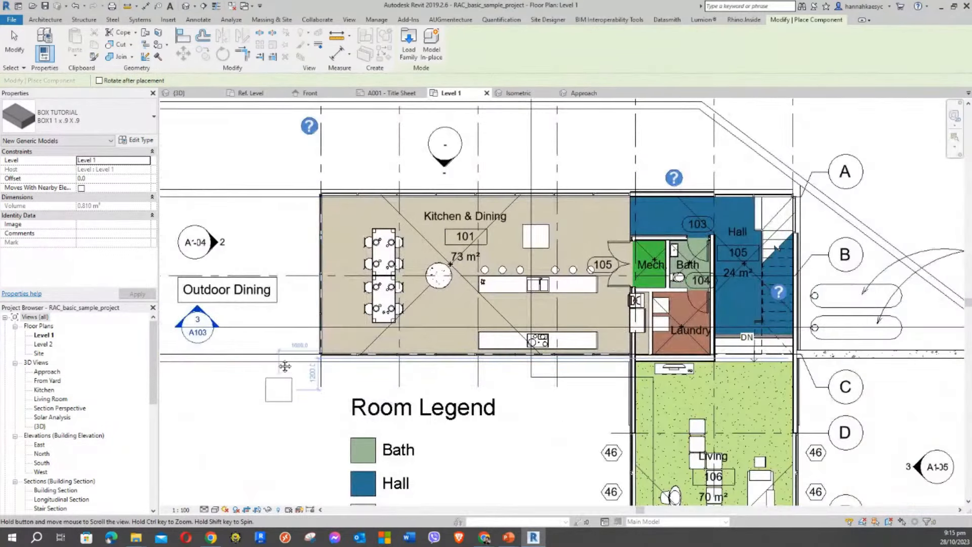
middle_click_drag(273, 364, 263, 326)
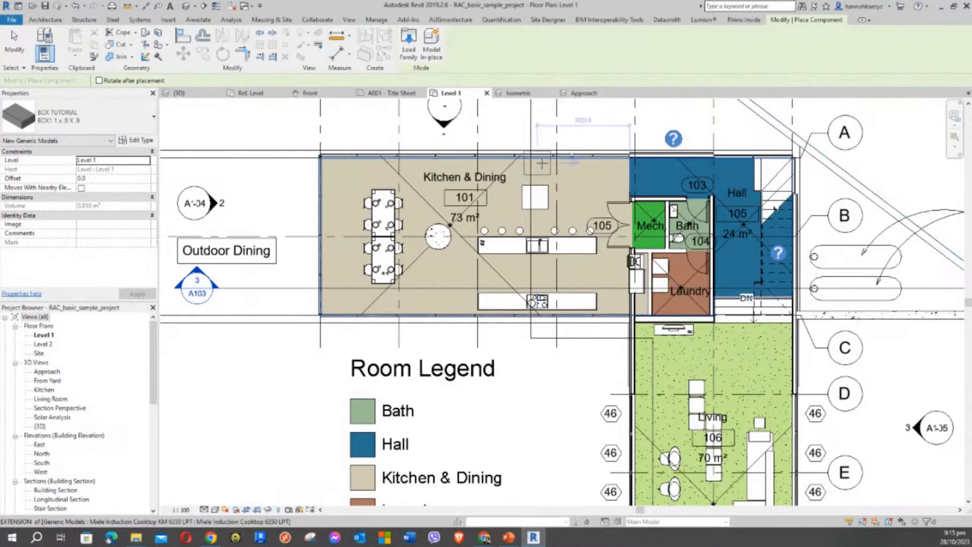
middle_click_drag(584, 184, 483, 201)
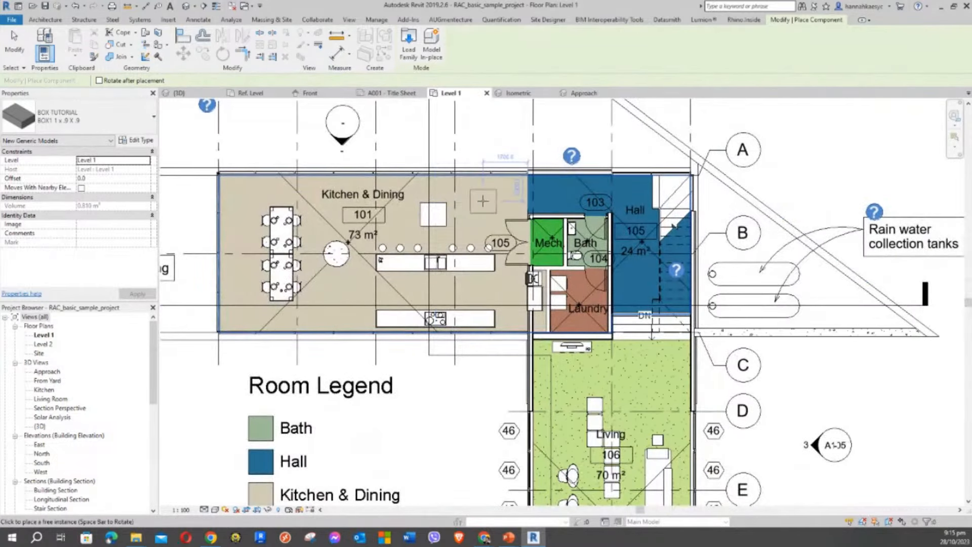
scroll(483, 201, "up", 2)
scroll(476, 184, "up", 1)
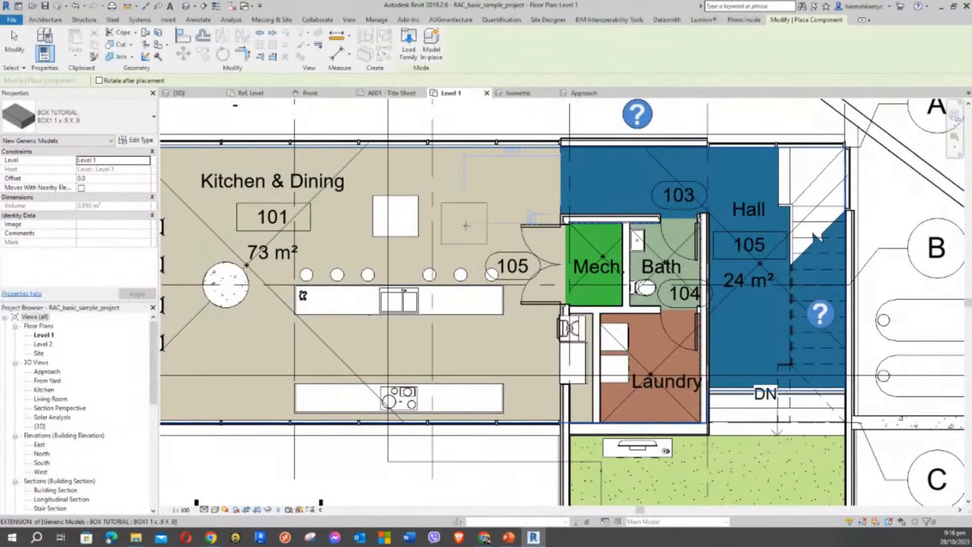
middle_click_drag(476, 234, 509, 173)
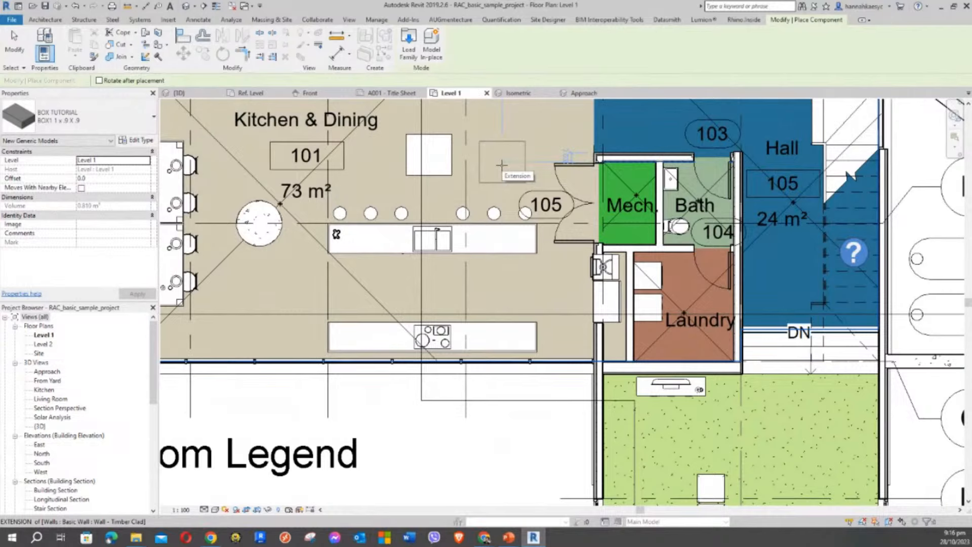
scroll(491, 195, "up", 2)
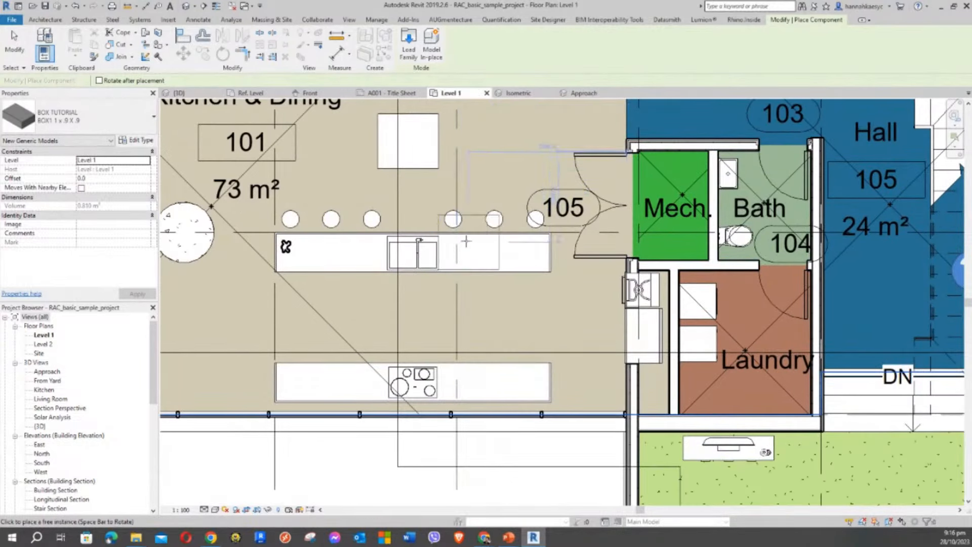
scroll(468, 197, "up", 2)
key("Escape")
key("Escape")
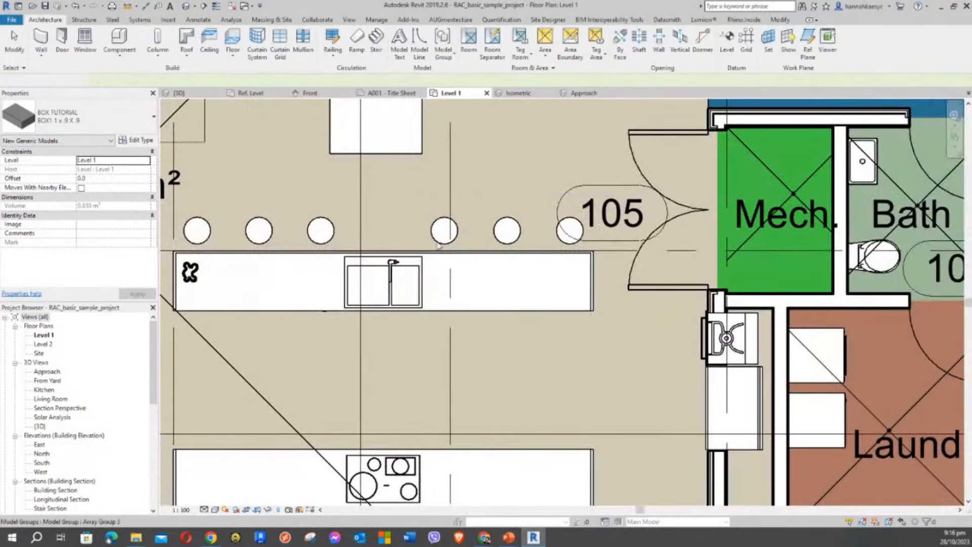
Check the host of the kitchen island's sink and start a similar sink to examine its vertical-face placement
left_click(416, 269)
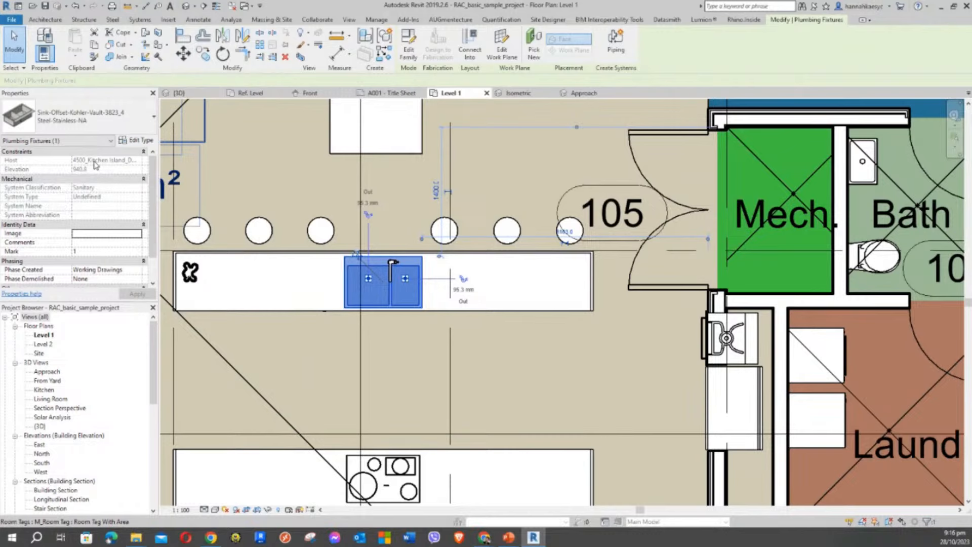
right_click(413, 273)
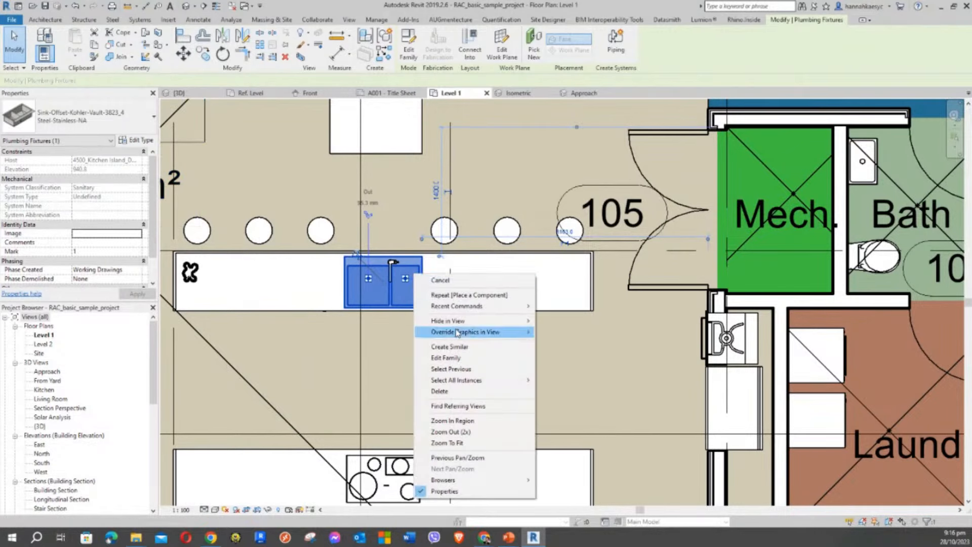
left_click(460, 347)
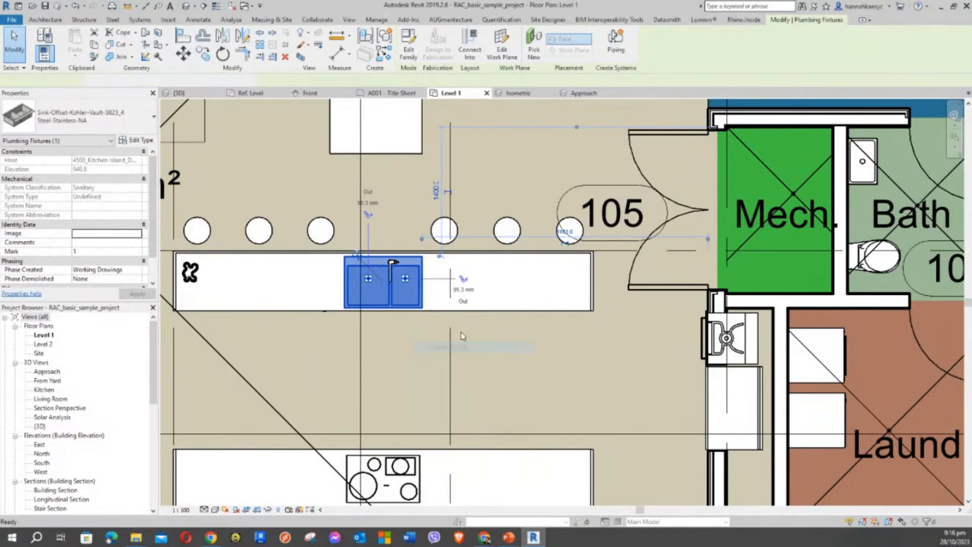
scroll(344, 212, "down", 2)
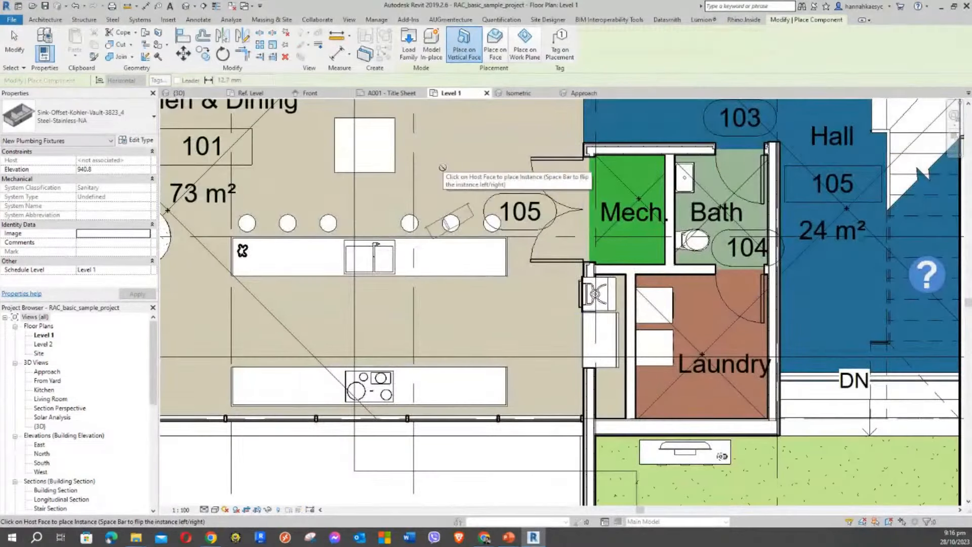
scroll(444, 152, "down", 2)
middle_click_drag(443, 152, 474, 248)
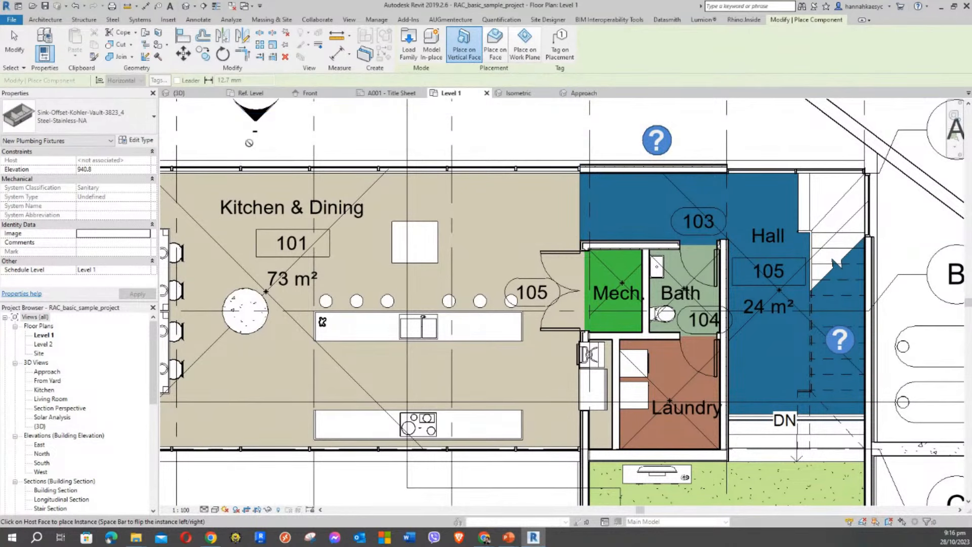
Switch the sink's placement to Place on Face and preview it over the box, dining table and both kitchen counters
left_click(495, 48)
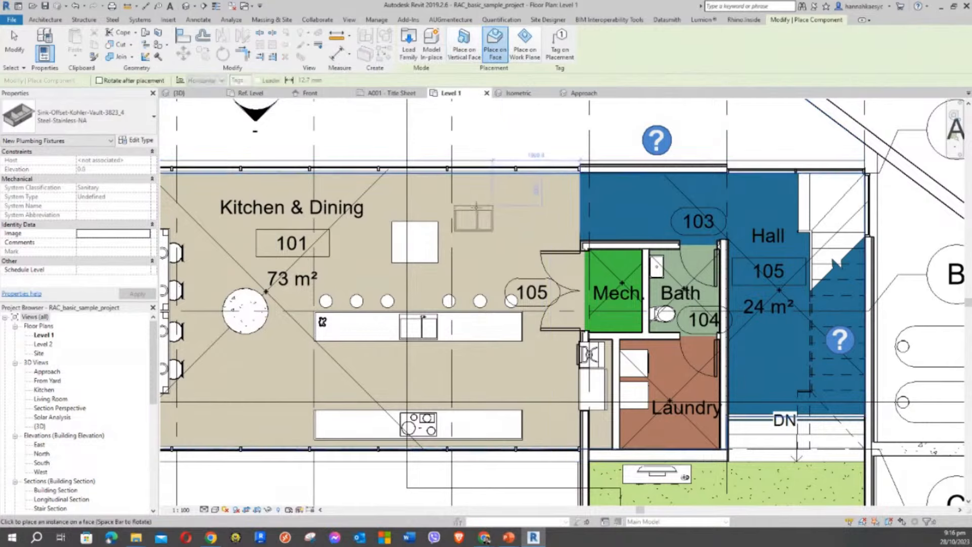
scroll(526, 182, "up", 4)
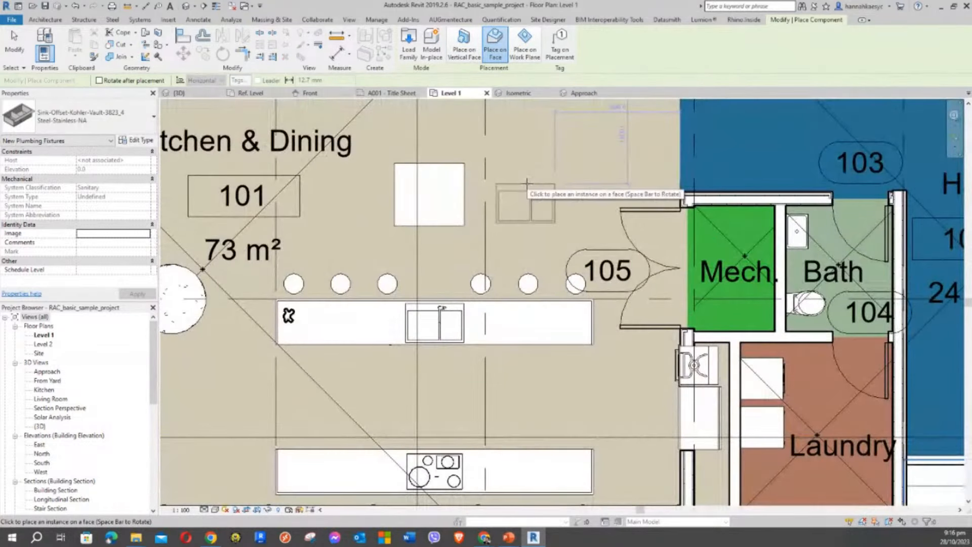
scroll(449, 181, "up", 2)
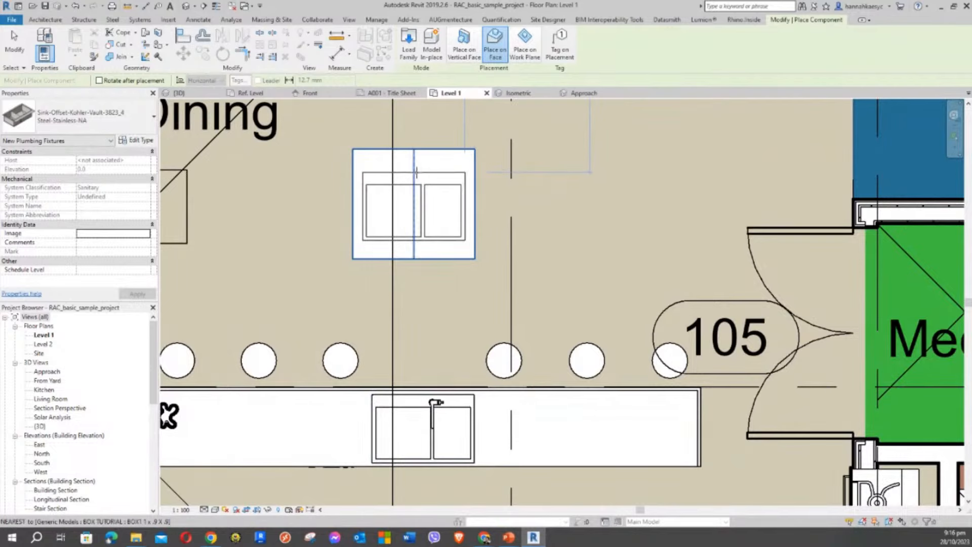
scroll(416, 172, "down", 3)
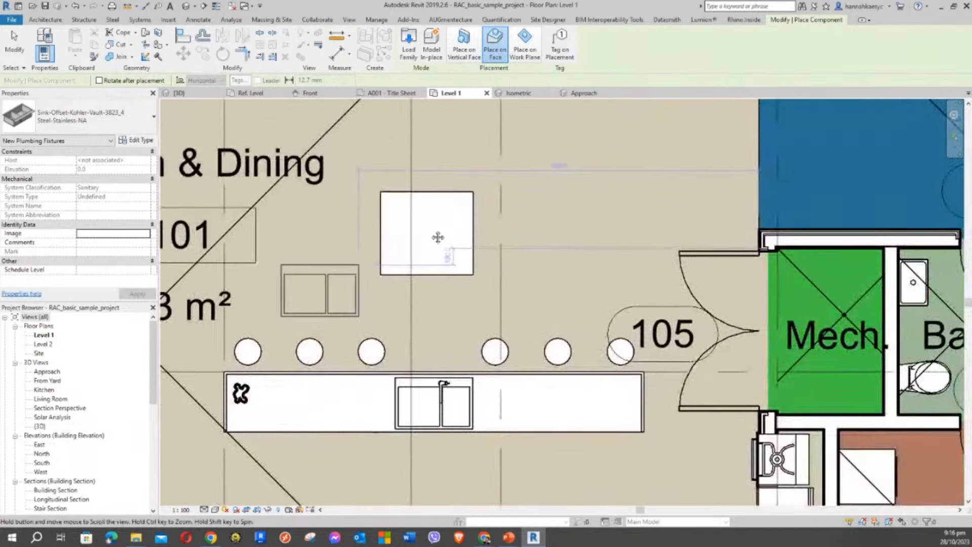
middle_click_drag(383, 254, 535, 191)
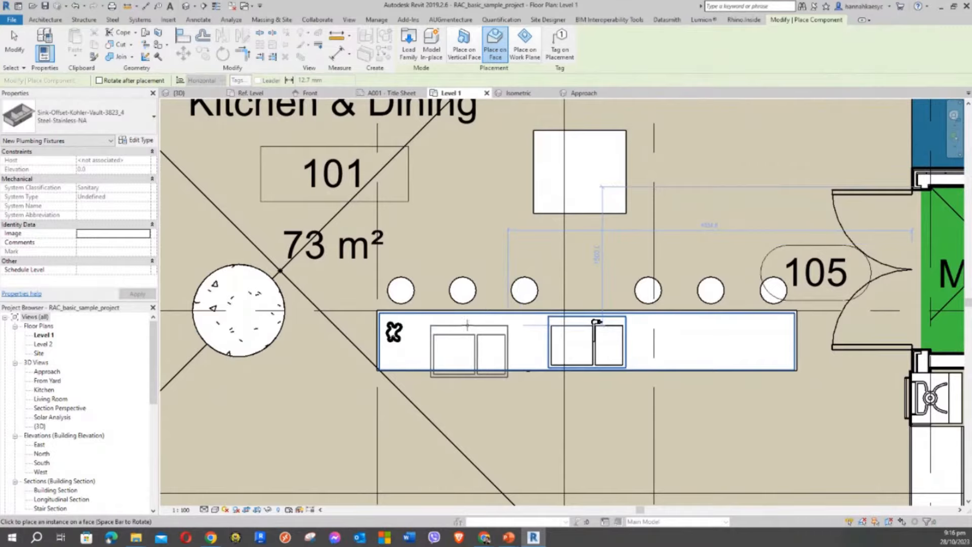
scroll(500, 258, "down", 3)
middle_click_drag(530, 179, 663, 131)
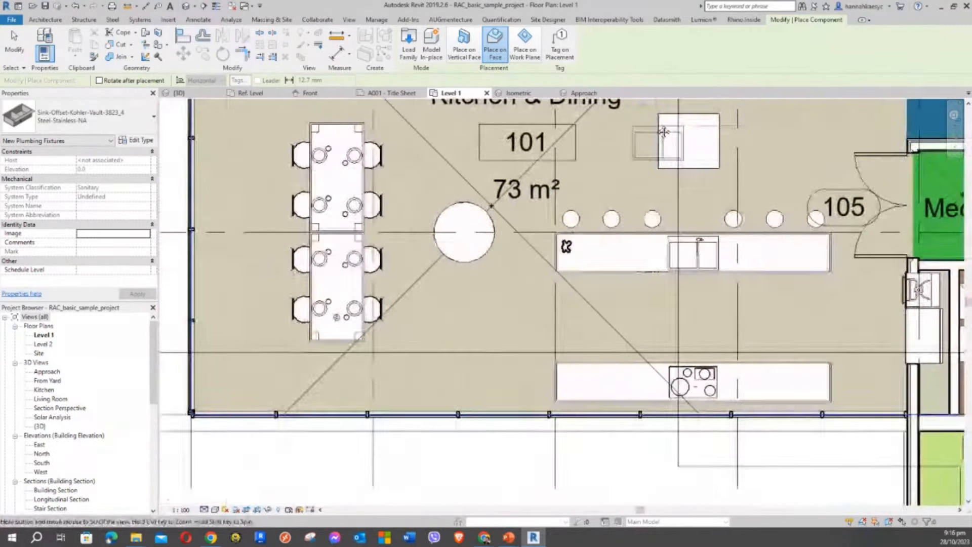
scroll(369, 222, "up", 3)
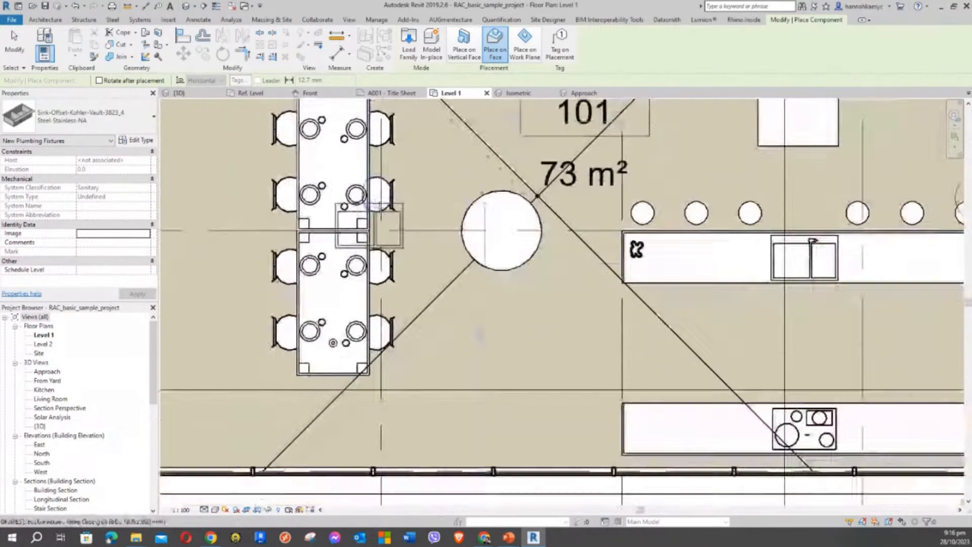
scroll(377, 205, "down", 3)
middle_click_drag(577, 347, 468, 300)
scroll(468, 299, "up", 4)
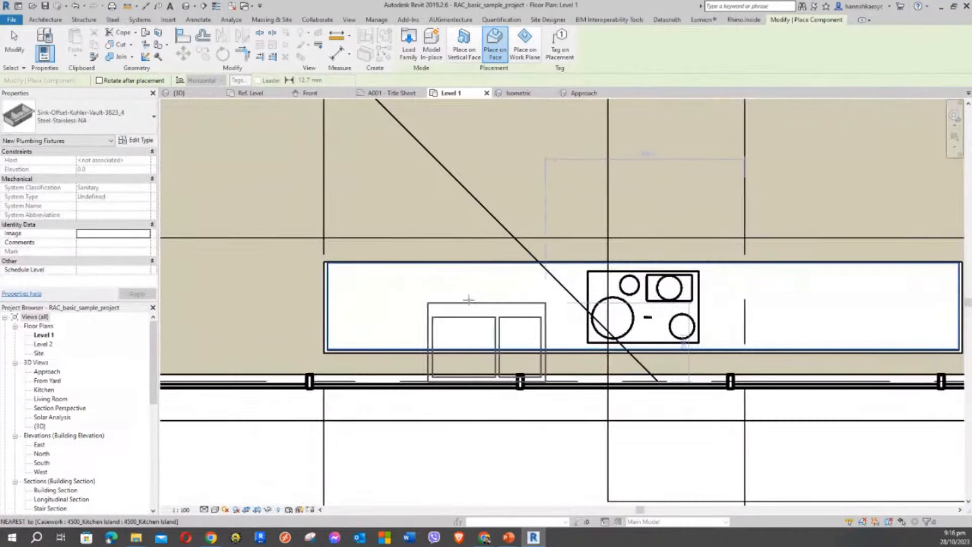
scroll(469, 294, "down", 1)
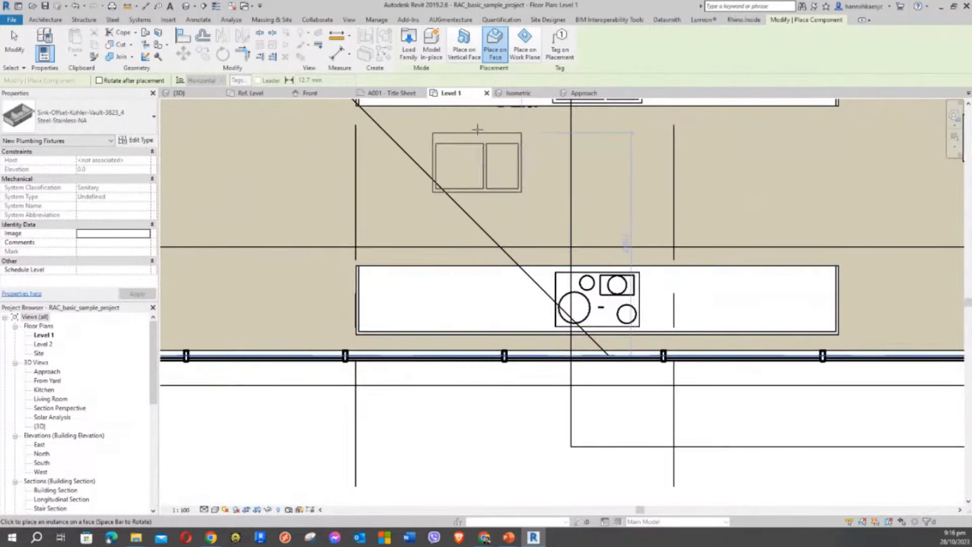
scroll(477, 129, "down", 5)
scroll(532, 189, "up", 4)
scroll(629, 184, "down", 2)
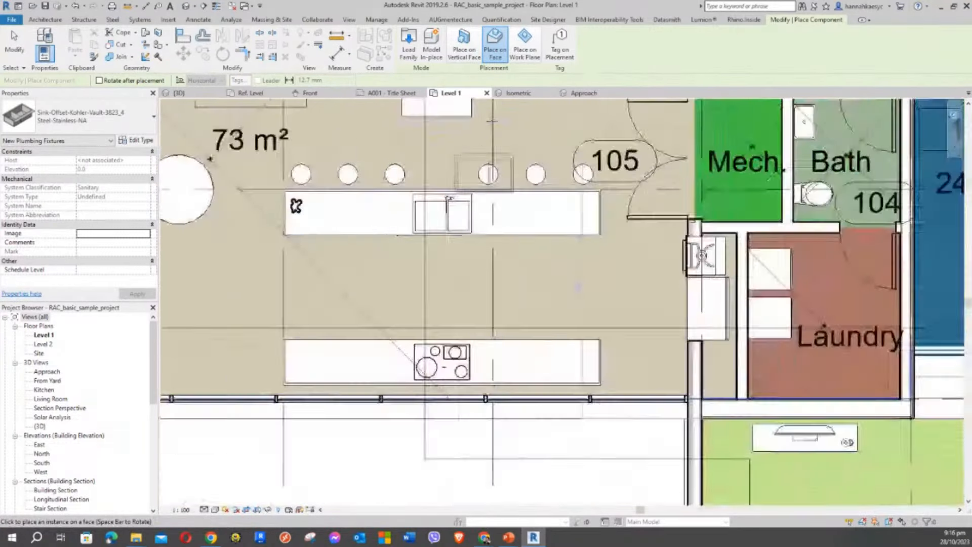
Compare the face-hosted sink's preview on the box and on the island countertop beside the existing sink, leaving it unplaced
middle_click_drag(483, 126, 463, 281)
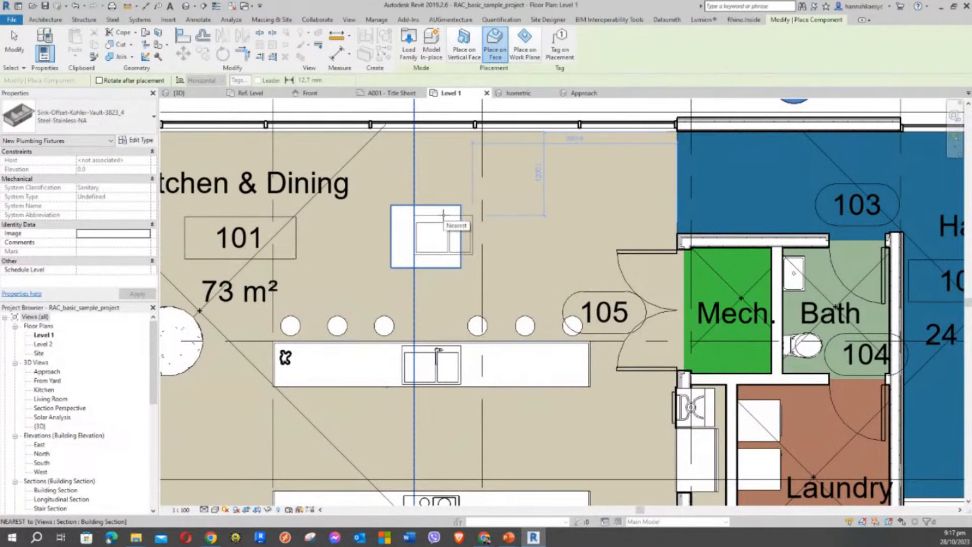
middle_click_drag(449, 324, 456, 225)
scroll(364, 257, "up", 2)
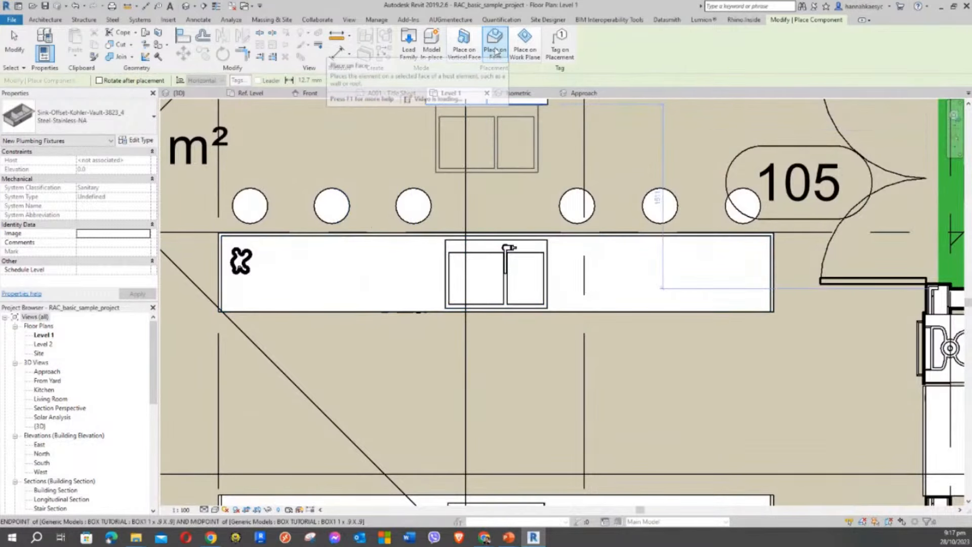
scroll(346, 251, "up", 3)
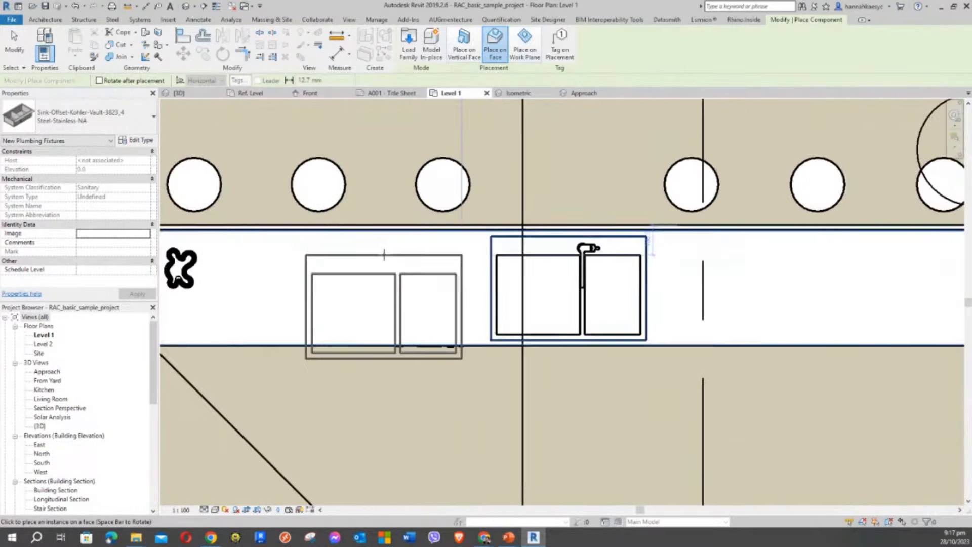
scroll(385, 255, "down", 4)
middle_click_drag(615, 247, 518, 244)
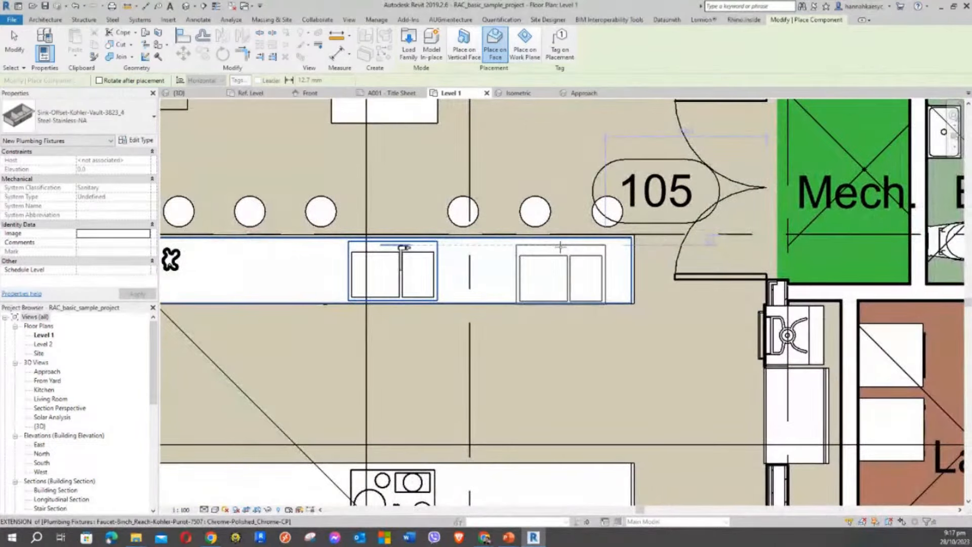
scroll(462, 192, "down", 3)
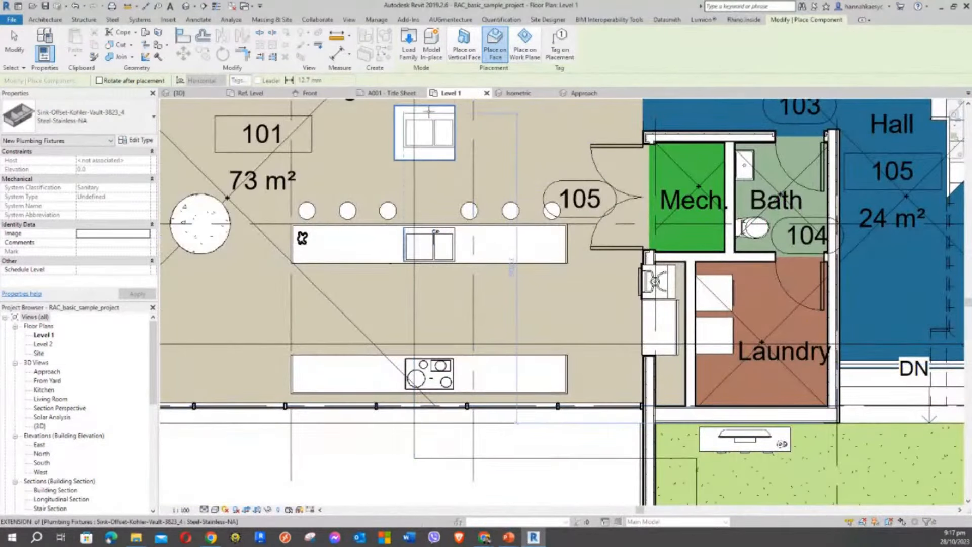
scroll(522, 243, "up", 4)
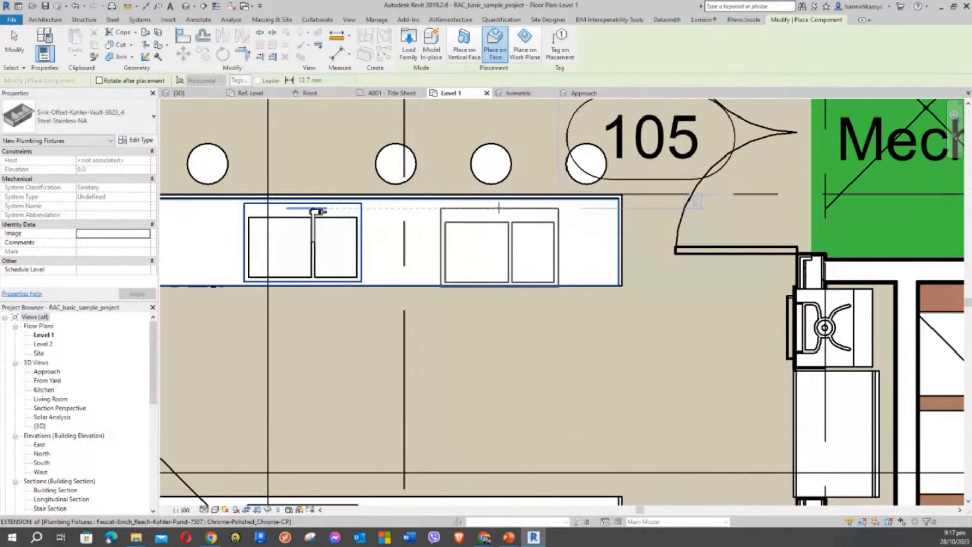
scroll(499, 207, "down", 3)
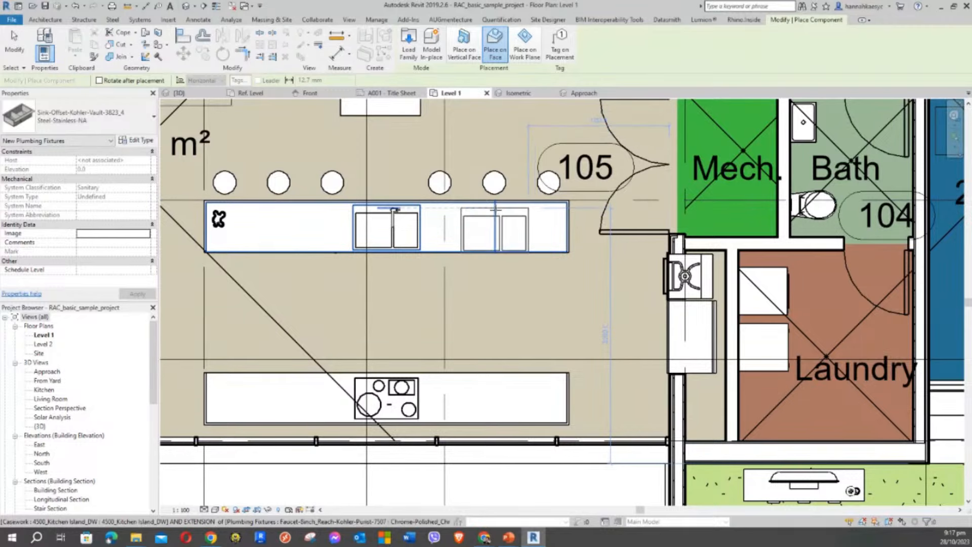
scroll(500, 218, "up", 2)
scroll(494, 212, "up", 2)
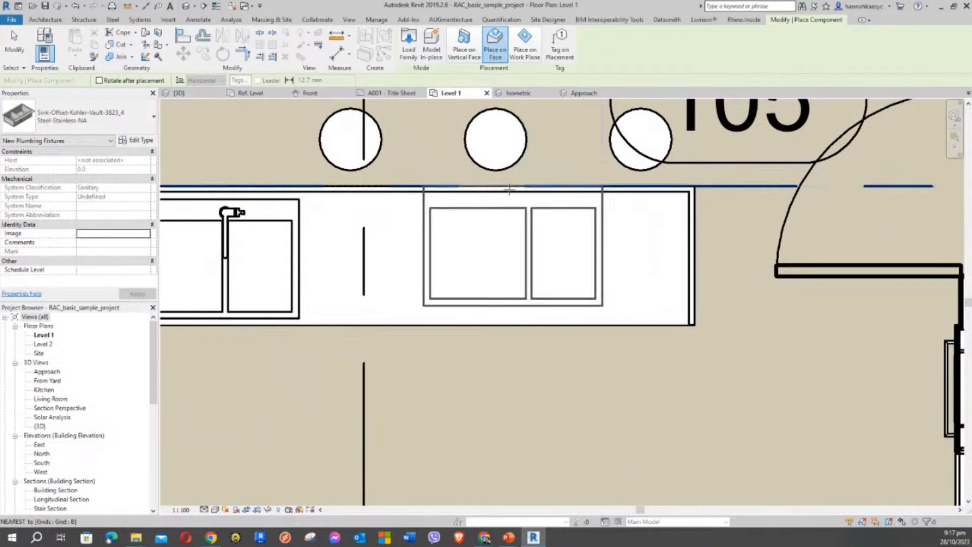
scroll(508, 198, "down", 1)
key("Escape")
key("Escape")
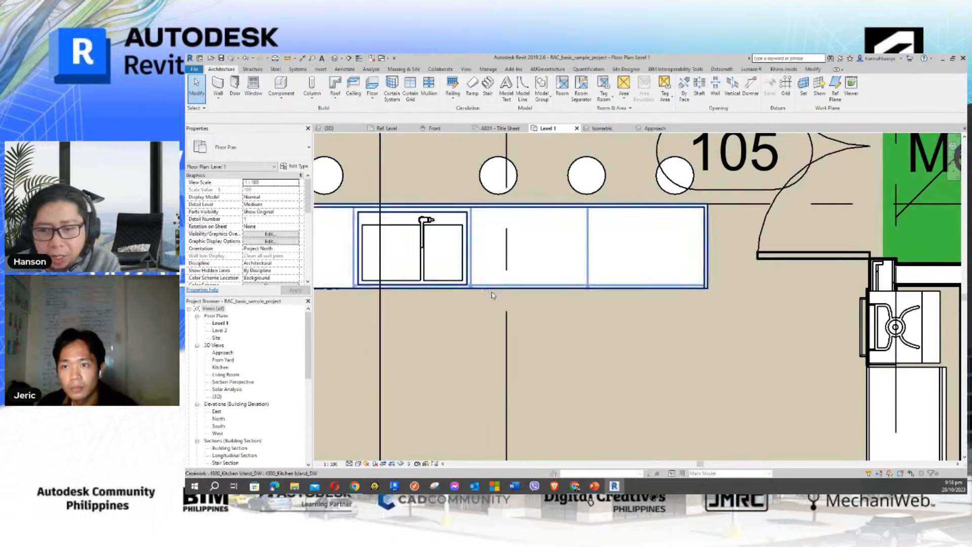
Return to the box family's Ref. Level plan
left_click(404, 128)
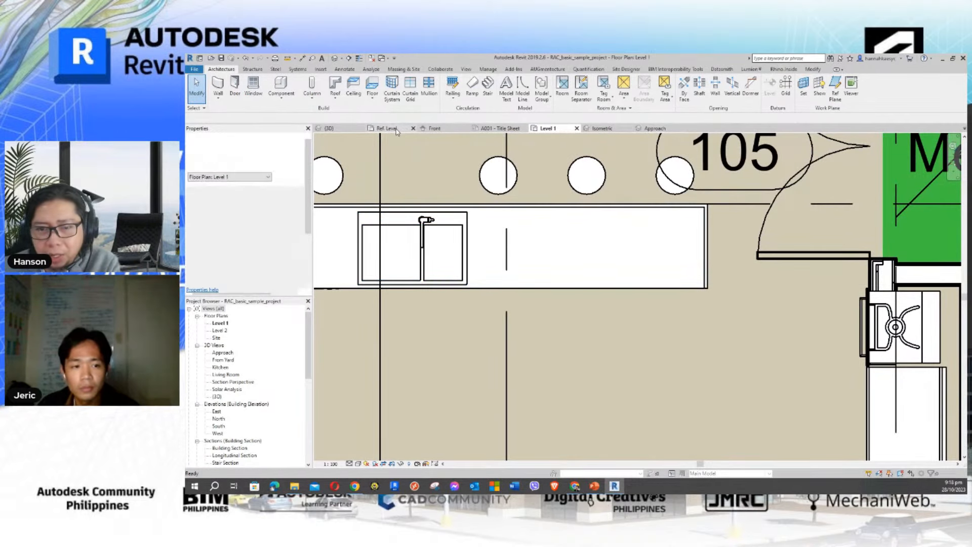